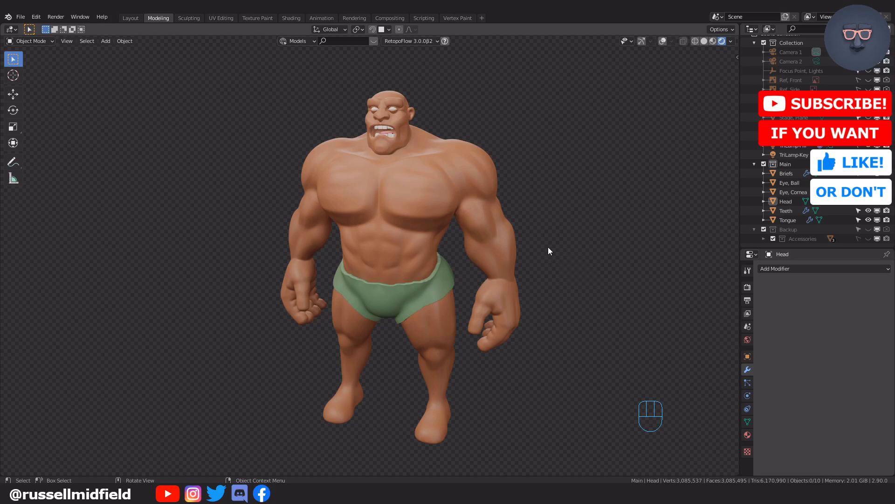
mouse_move(547, 243)
middle_down()
mouse_move(625, 244)
mouse_move(531, 243)
mouse_move(598, 241)
mouse_move(550, 244)
middle_up()
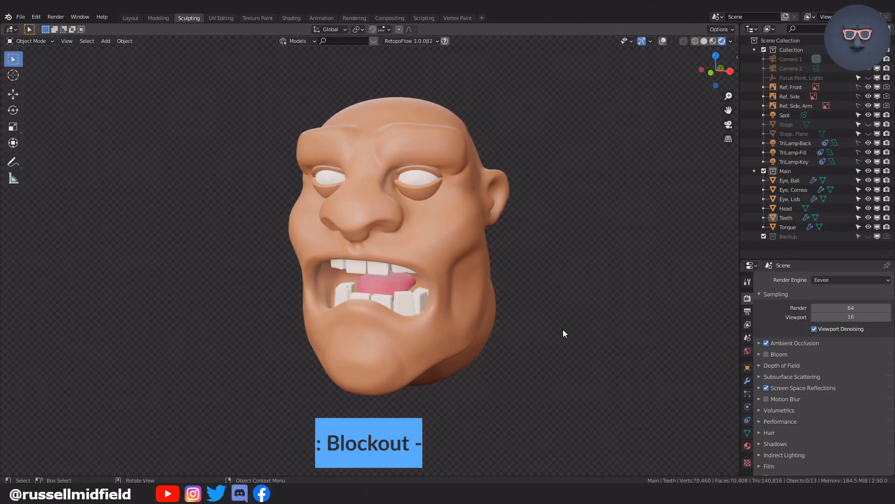
middle_drag(541, 340, 615, 337)
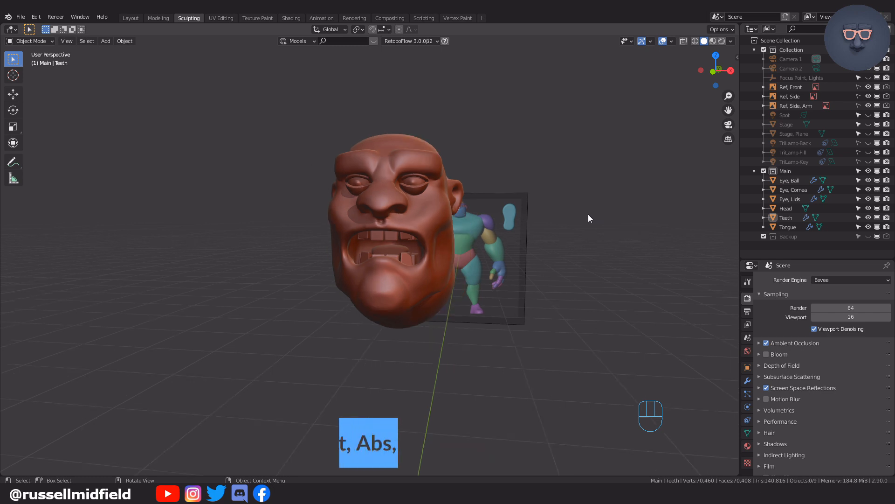
- Add a round cube from the Rounded Cube preset in the front view, with radius 1 and 16 arc divisions
key(KP_1)
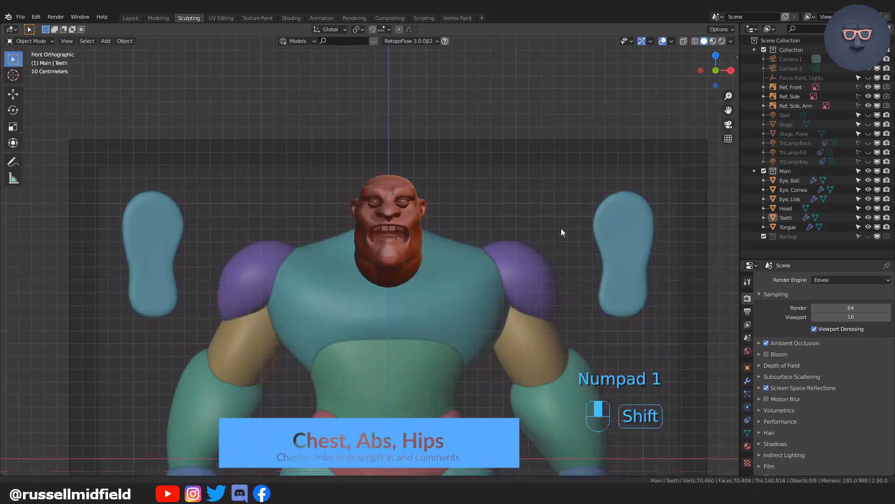
shift+middle_drag(562, 229, 538, 166)
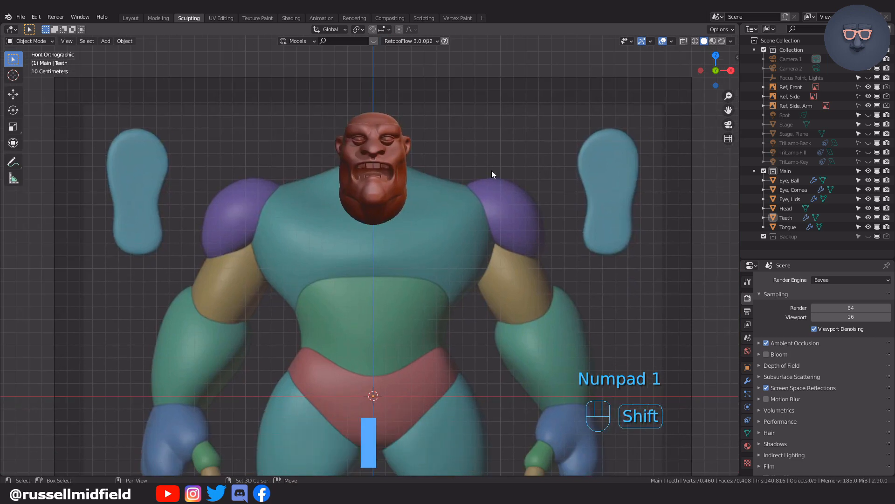
key(shift+a)
mouse_move(421, 224)
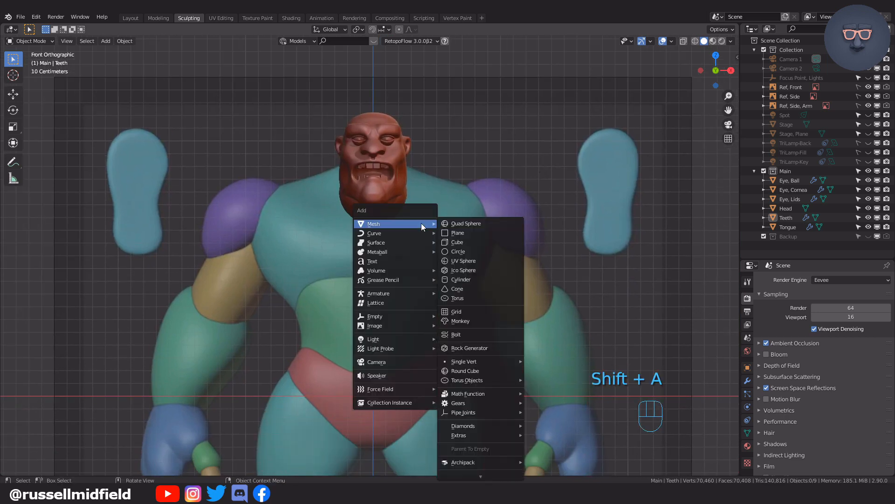
click(480, 371)
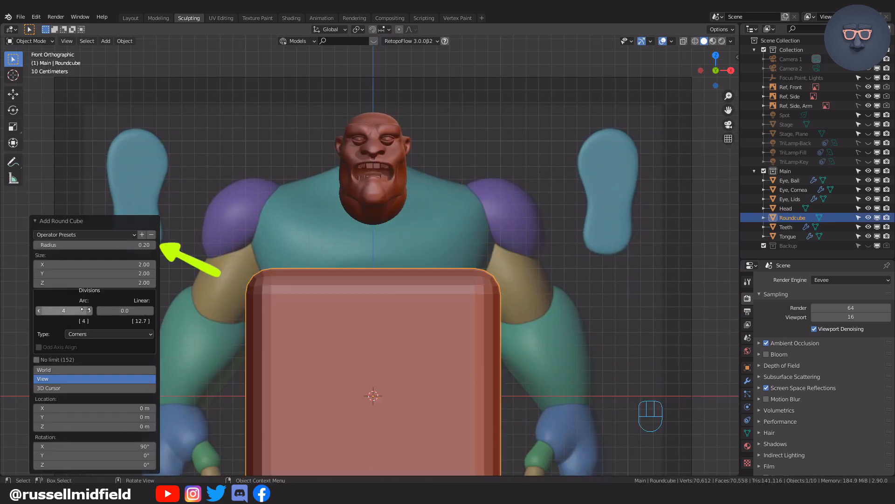
click(121, 235)
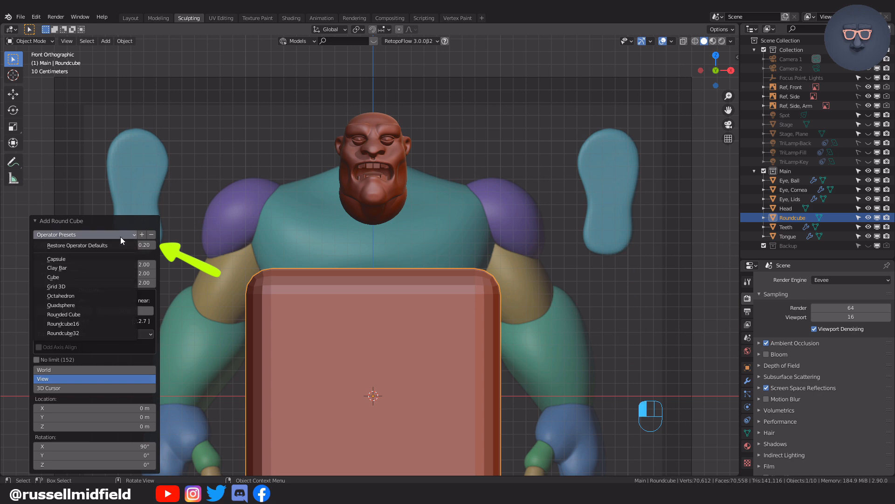
click(109, 314)
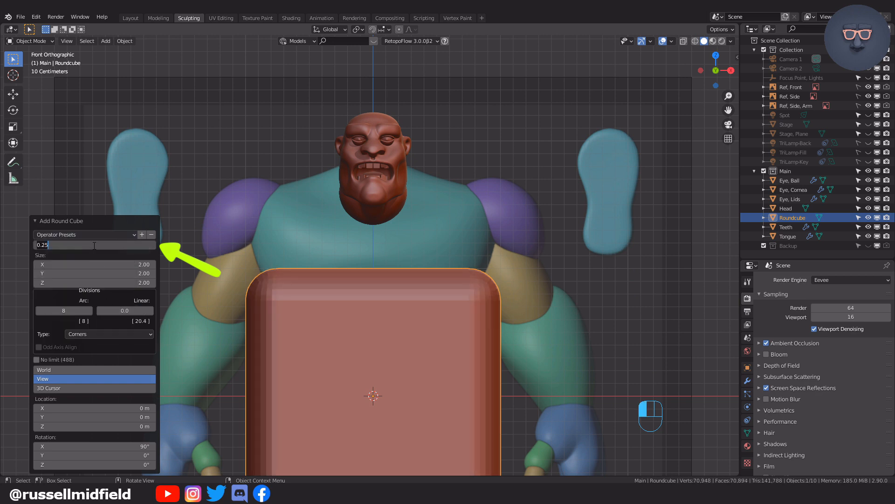
text(1)
key(Return)
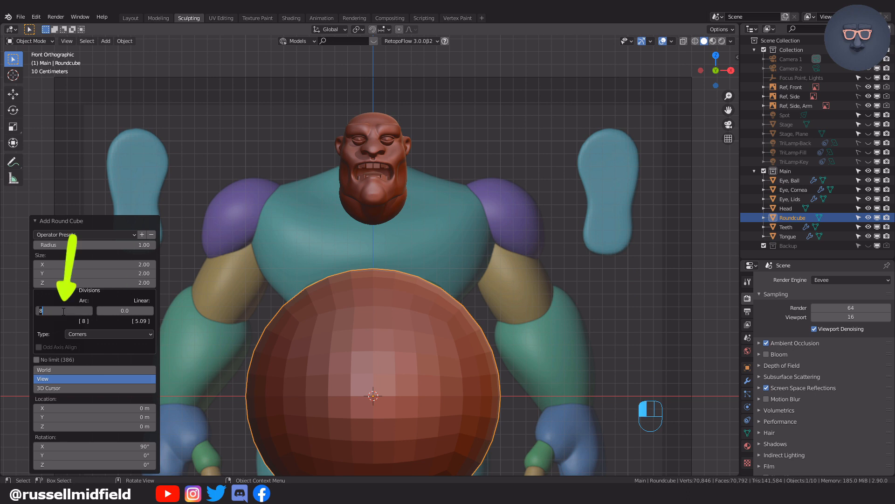
- Move the new round cube up along Z by about 1.1 m to the chest area
shift+middle_drag(446, 344, 445, 273)
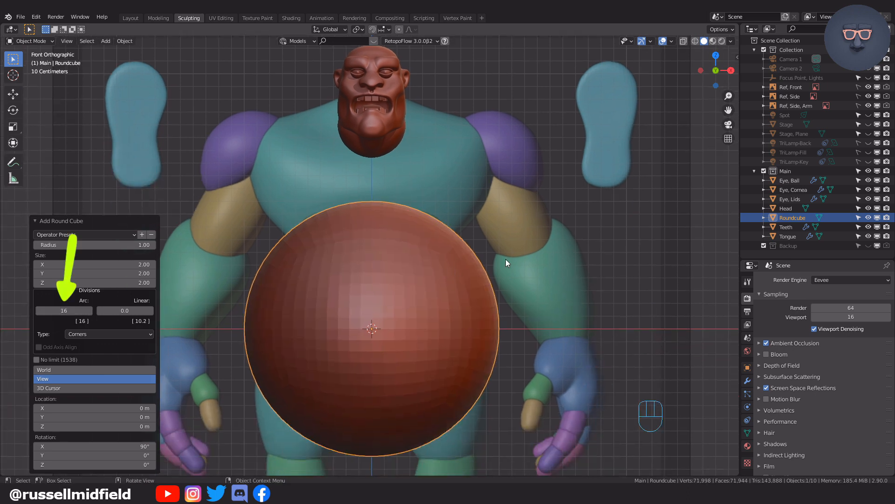
key(g)
key(z)
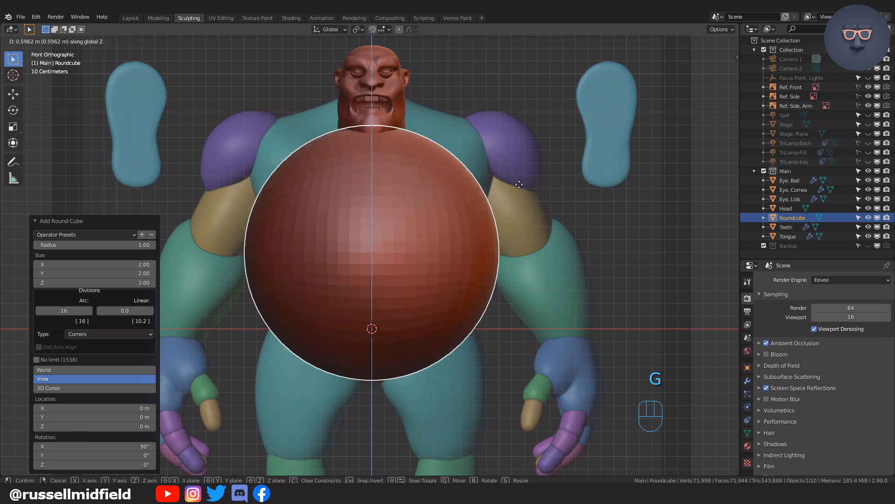
click(553, 157)
shift+middle_drag(554, 157, 558, 216)
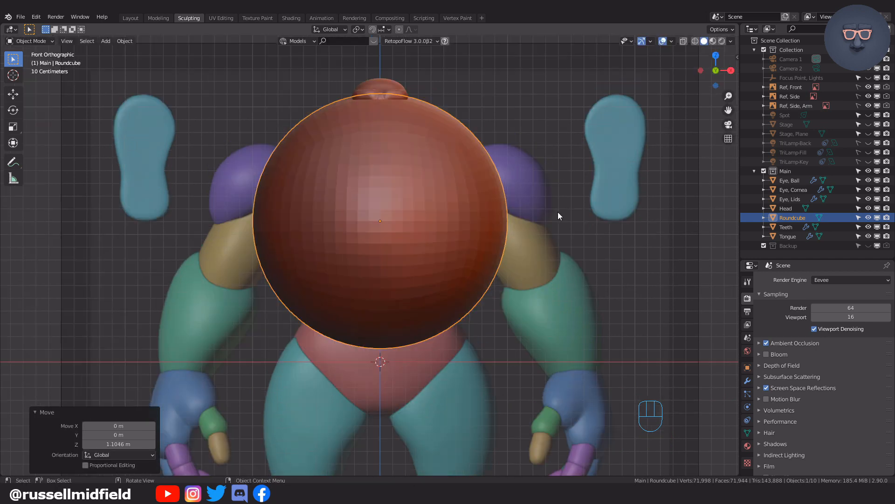
- Switch to Sculpt Mode and shape the sphere into the reference's chest outline using Elastic Deform with a 215 px radius
key(ctrl+Tab)
click(496, 322)
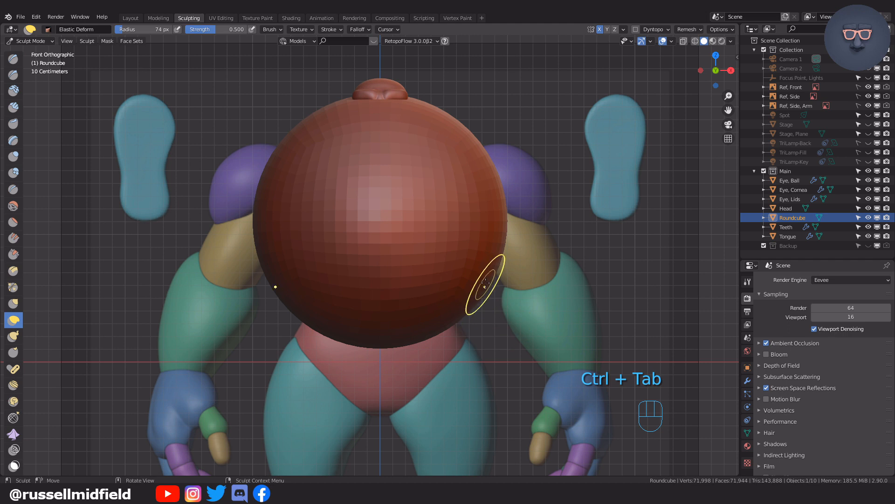
key(f)
click(553, 269)
drag(489, 282, 476, 287)
drag(422, 107, 413, 146)
drag(471, 177, 485, 152)
mouse_move(498, 223)
mouse_down()
mouse_move(482, 216)
mouse_move(539, 201)
mouse_up()
mouse_move(489, 250)
mouse_down()
mouse_move(415, 271)
mouse_move(479, 286)
mouse_up()
drag(471, 196, 488, 172)
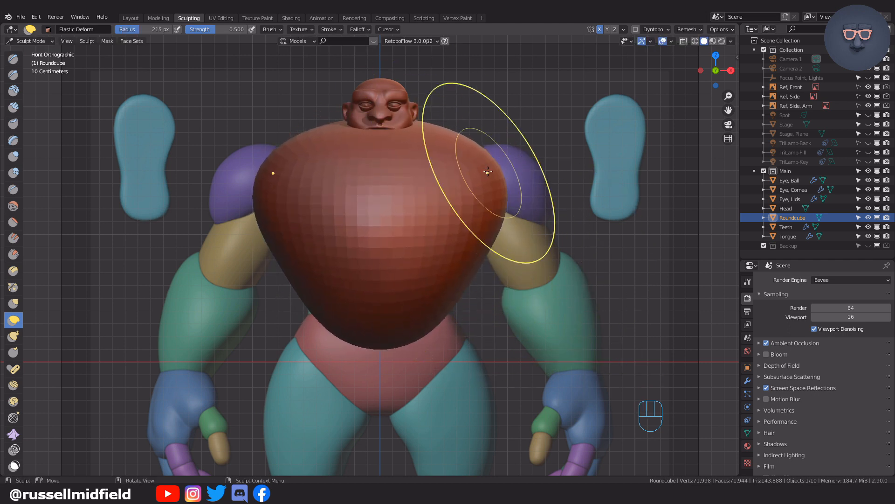
drag(415, 130, 408, 158)
drag(266, 178, 274, 179)
- Resize the Elastic Deform brush and pull the upper chest near the shoulder slightly upward in the front view
shift+middle_drag(410, 166, 401, 230)
scroll(402, 230, up, 4)
key(f)
click(438, 176)
drag(438, 176, 443, 159)
- Flatten the chest from the side view with a 272 px Elastic Deform brush, tilting its upper front down below the chin
key(KP_3)
key(f)
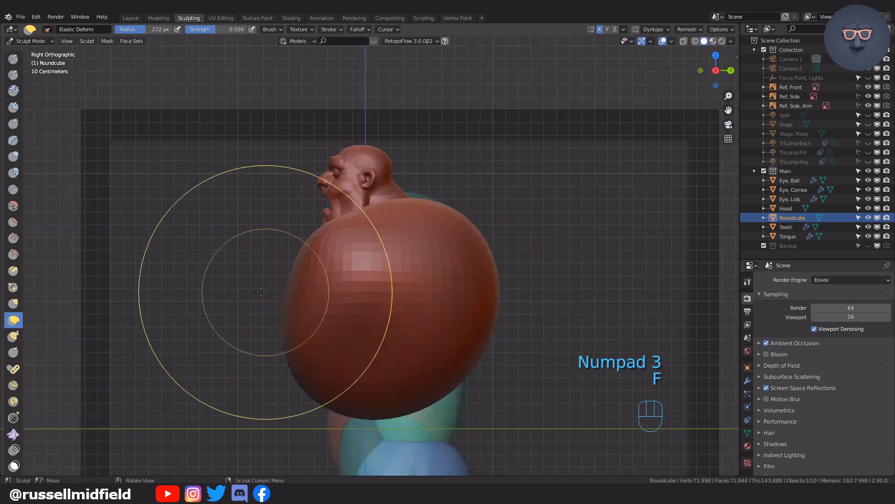
click(322, 285)
scroll(406, 280, up, 2)
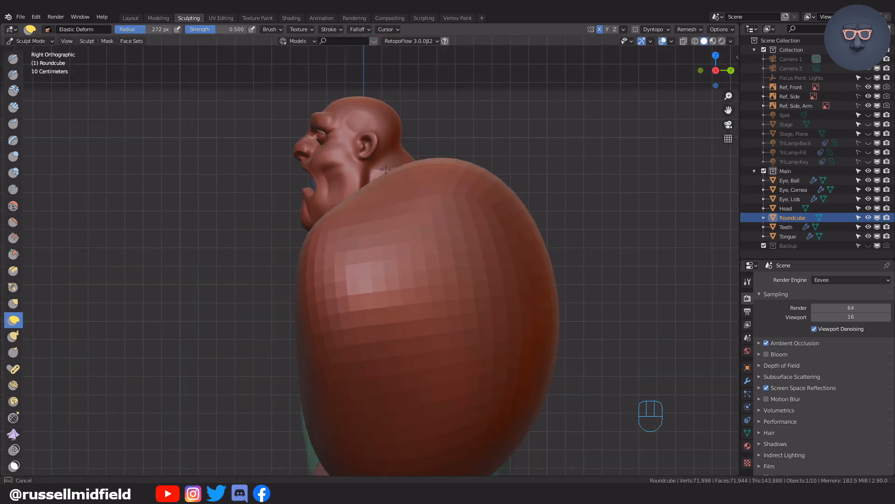
drag(394, 222, 373, 244)
mouse_move(420, 205)
shift+mouse_down()
mouse_move(457, 175)
mouse_move(524, 265)
mouse_move(436, 334)
mouse_move(480, 270)
shift+mouse_up()
middle_drag(480, 270, 432, 262)
- Hide the Ref, Side, Arm image, turn on X-ray and deform the upper back to match the side reference
key(KP_3)
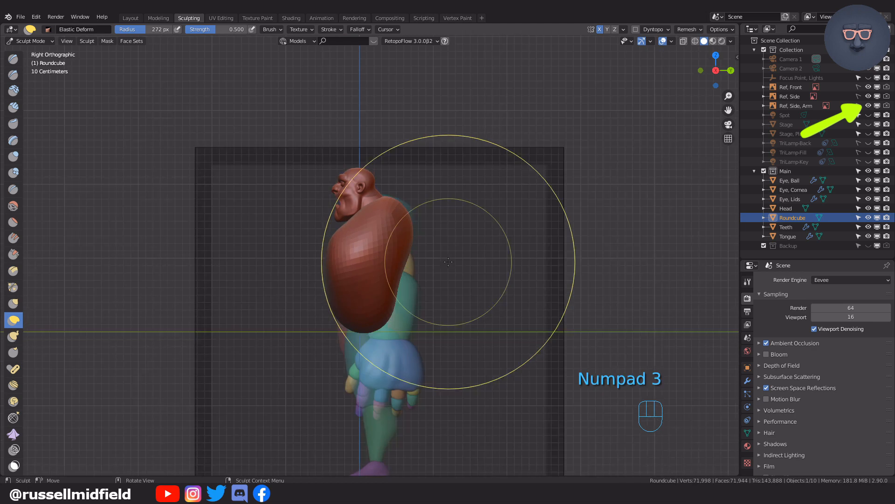
click(868, 106)
shift+middle_drag(438, 344, 434, 317)
scroll(434, 316, up, 2)
key(alt+z)
scroll(471, 221, up, 1)
shift+middle_drag(471, 221, 469, 238)
drag(459, 156, 471, 150)
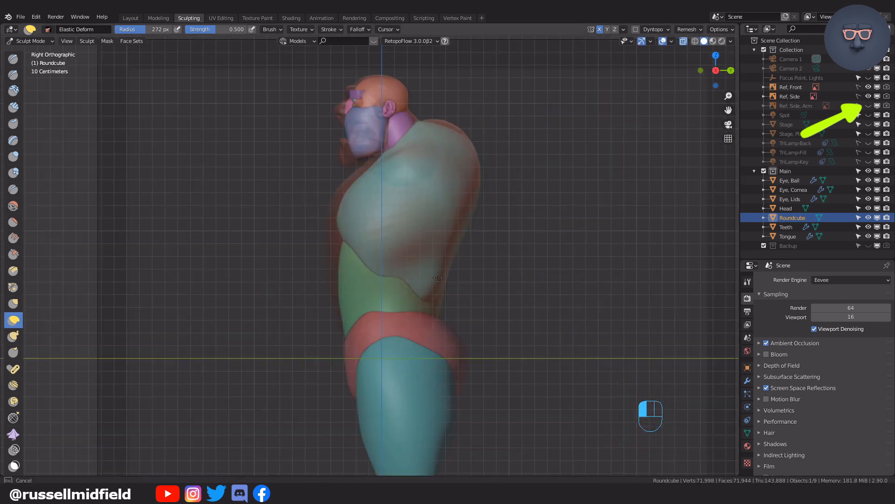
- Turn off X-ray and push the lower front of the chest upward and inward in the side view
key(alt+z)
shift+middle_drag(396, 170, 393, 198)
scroll(394, 175, up, 2)
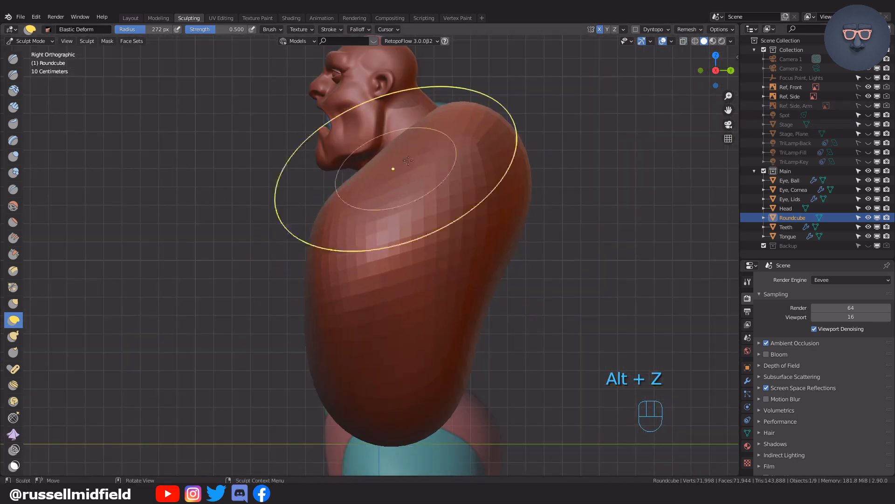
mouse_move(352, 381)
mouse_down()
mouse_move(367, 378)
mouse_move(362, 334)
mouse_up()
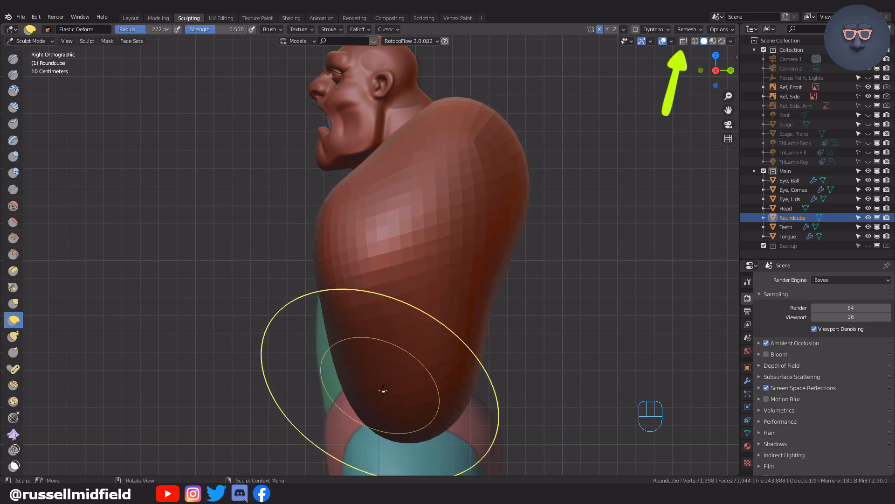
mouse_move(514, 244)
middle_down()
mouse_move(411, 233)
mouse_move(516, 210)
middle_up()
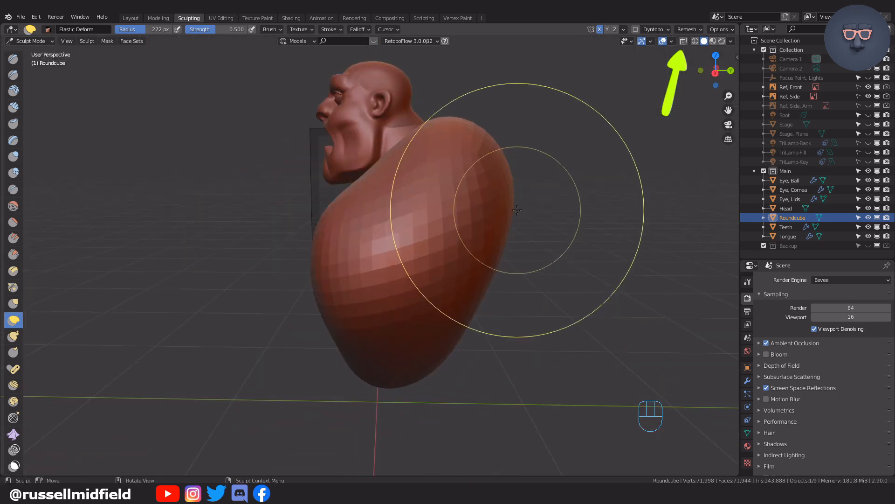
- Shrink the Elastic Deform brush and refine the chest's shoulder edges and flanks against the front reference
key(KP_1)
key(f)
click(552, 175)
mouse_move(471, 179)
mouse_down()
mouse_move(504, 168)
mouse_move(508, 196)
mouse_up()
drag(506, 259, 488, 237)
key(f)
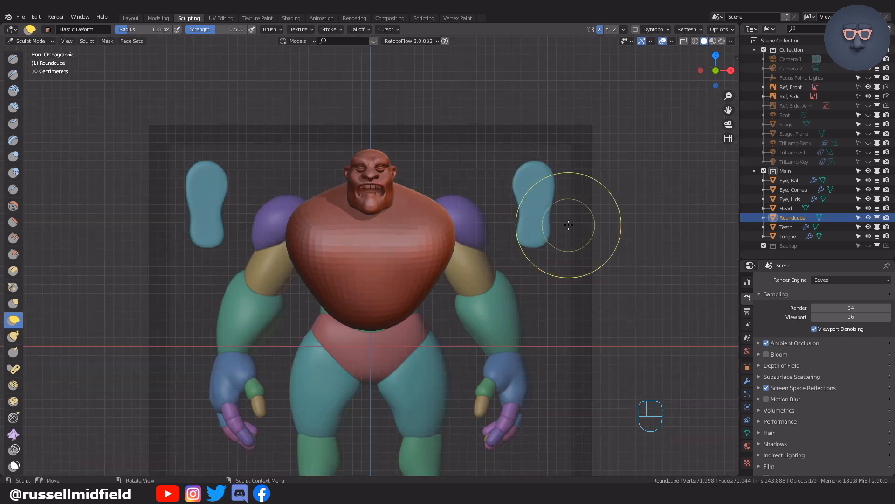
- Return to Object Mode, deselect the chest and add a round cube with the Capsule preset in the top view
key(KP_7)
key(ctrl+Tab)
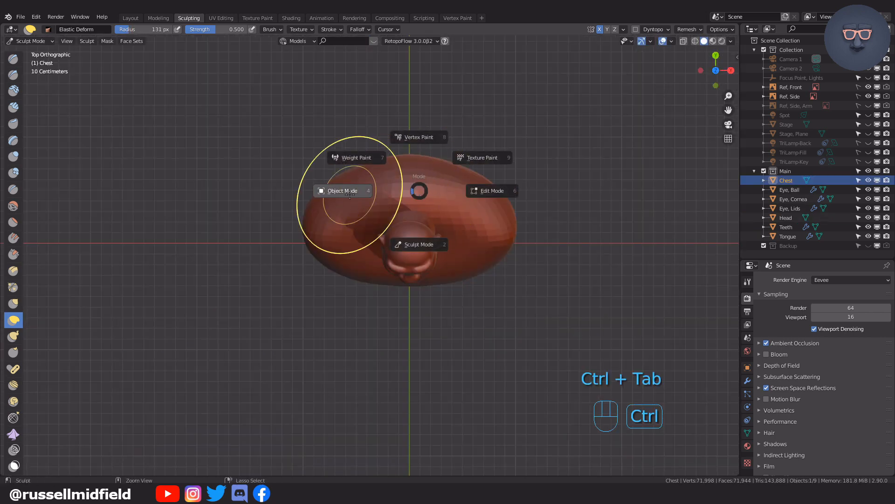
click(350, 192)
click(496, 139)
key(shift+a)
mouse_move(411, 177)
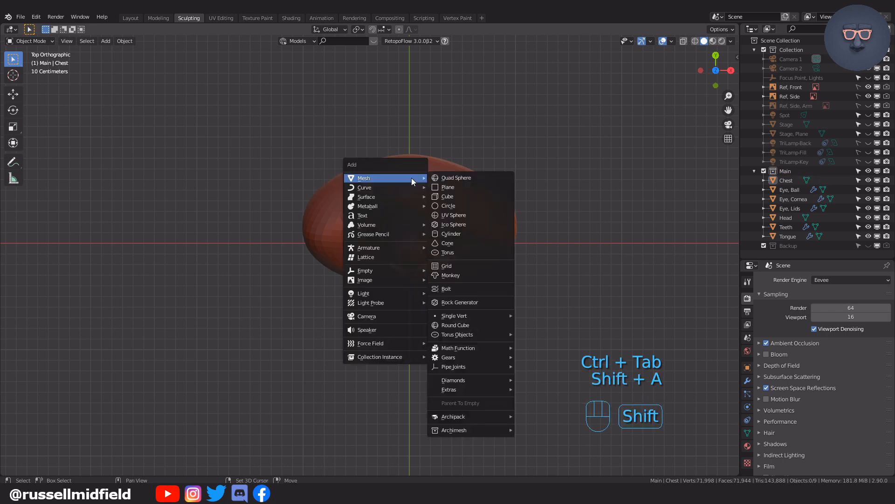
click(495, 323)
click(130, 234)
click(120, 265)
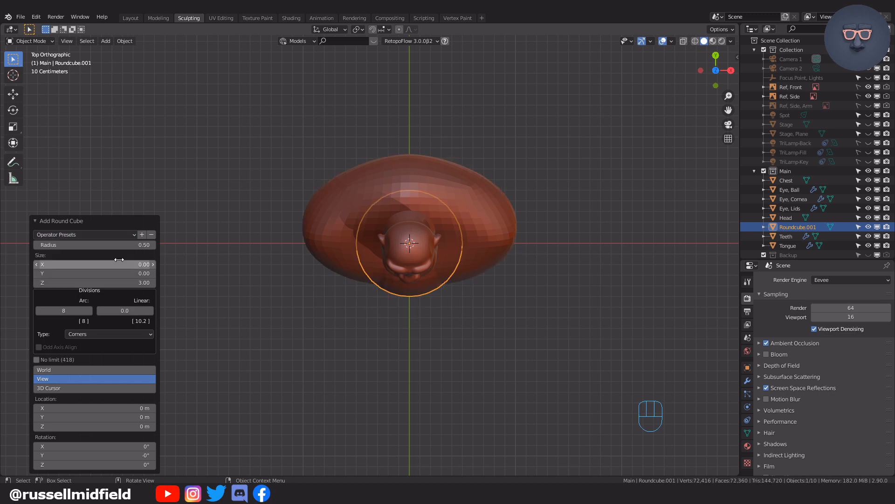
- Scale the capsule up to nearly the chest's depth and move it about 0.16 m along Y
key(s)
click(496, 204)
key(g)
key(z)
key(y)
click(497, 187)
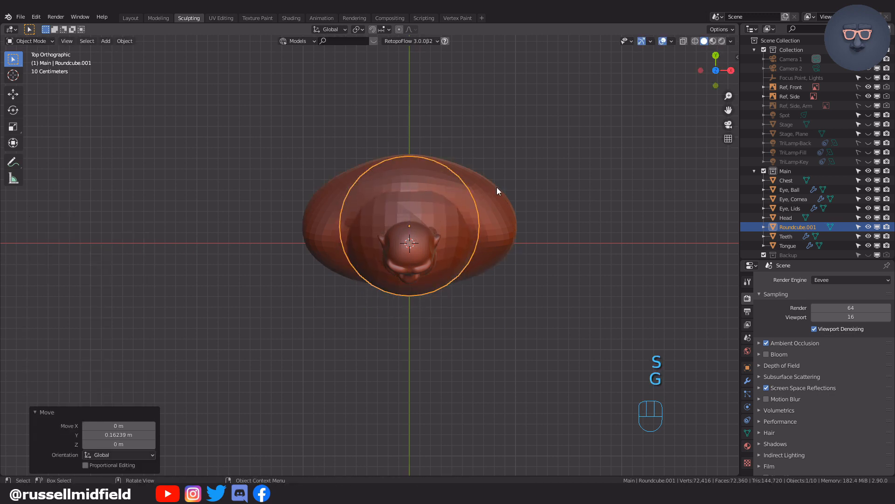
- Shorten the capsule in Edit Mode with X-ray on by moving its lower end vertices up about 1.31 m along Z
key(KP_1)
shift+middle_drag(514, 315, 500, 212)
scroll(496, 187, down, 3)
shift+middle_drag(465, 240, 479, 220)
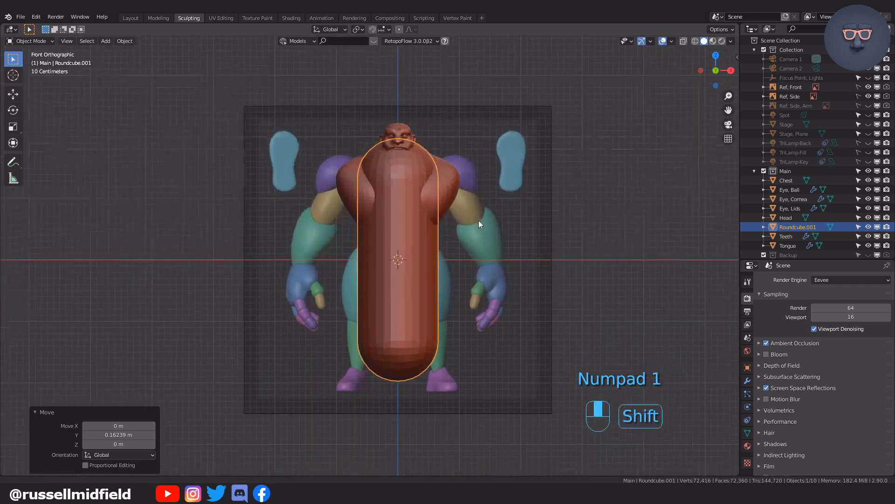
scroll(479, 220, up, 2)
key(Tab)
key(alt+z)
drag(305, 327, 532, 451)
key(g)
key(z)
click(541, 335)
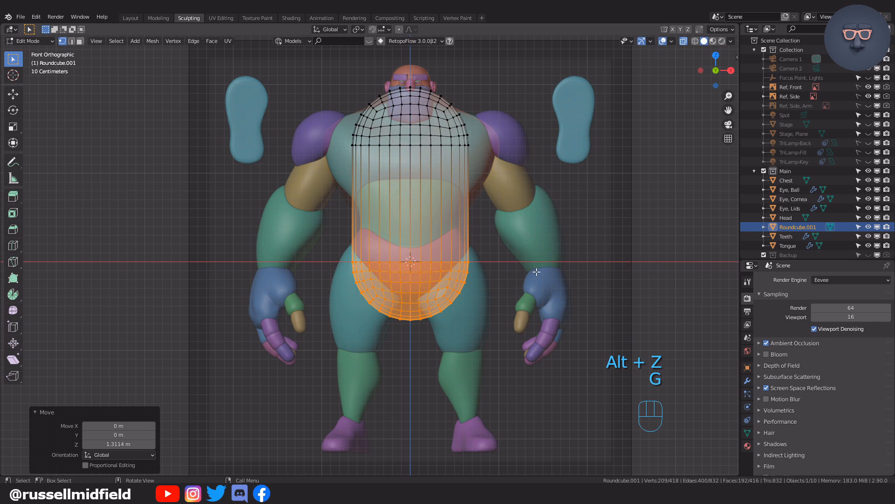
- Add five evenly spaced horizontal loop cuts across the capsule's straight middle section
shift+middle_drag(459, 221, 461, 246)
click(381, 228)
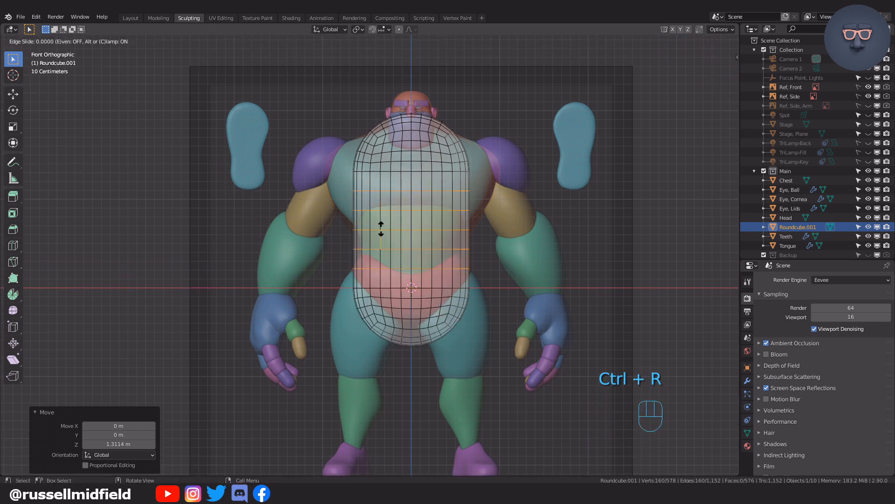
right_click(381, 228)
shift+middle_drag(449, 216, 450, 242)
scroll(451, 241, up, 1)
- Sculpt the capsule toward the abdomen shape in the front view with a 151 px Elastic Deform brush and X-ray off
key(Tab)
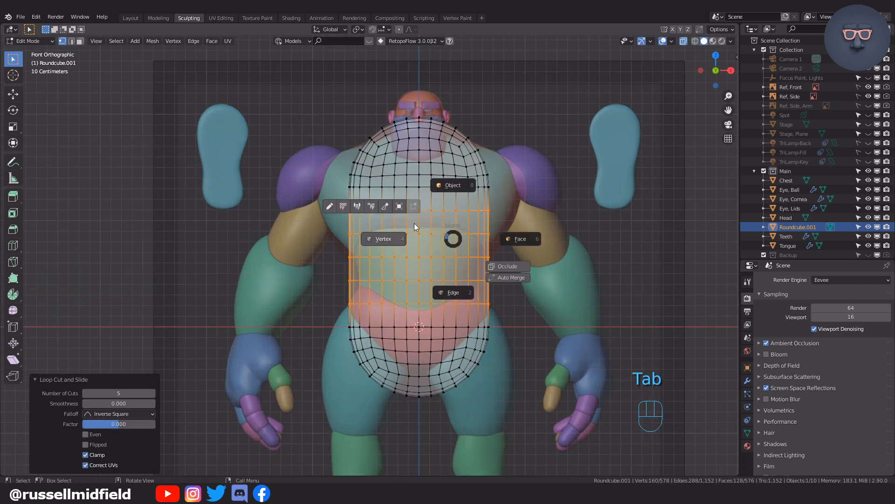
click(390, 211)
key(f)
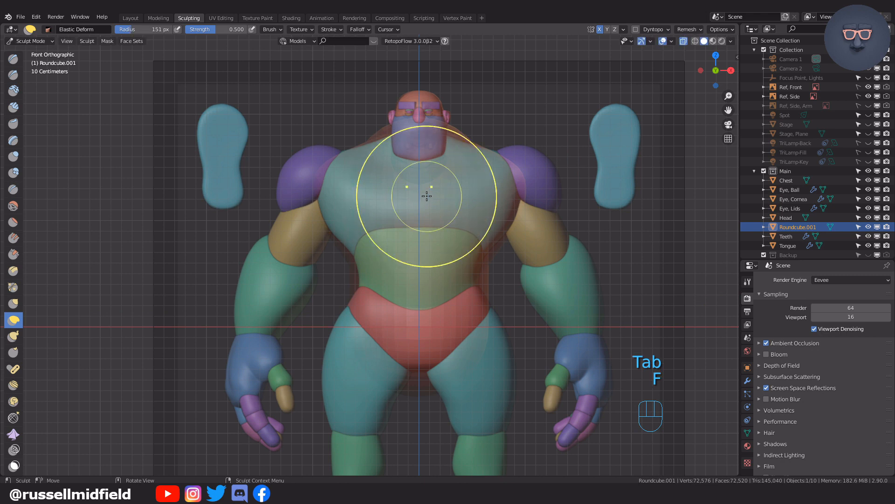
click(451, 227)
key(alt+z)
drag(451, 227, 422, 270)
mouse_move(386, 310)
mouse_down()
mouse_move(362, 275)
mouse_move(384, 243)
mouse_up()
mouse_move(406, 206)
mouse_down()
mouse_move(409, 266)
mouse_move(354, 340)
mouse_move(429, 260)
mouse_up()
- Deform the abdomen's lower back, belly and underside to match the side reference, checking with X-ray, and return to the front view
key(KP_3)
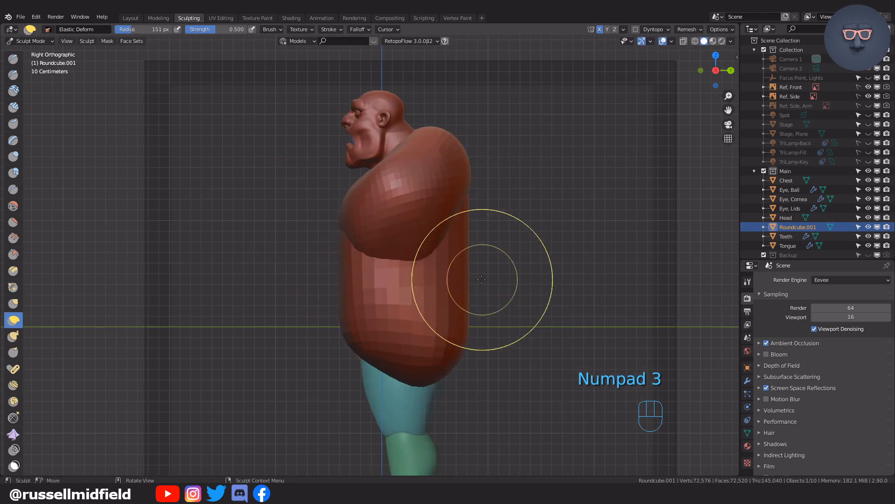
mouse_move(459, 296)
mouse_down()
mouse_move(432, 366)
mouse_move(422, 359)
mouse_up()
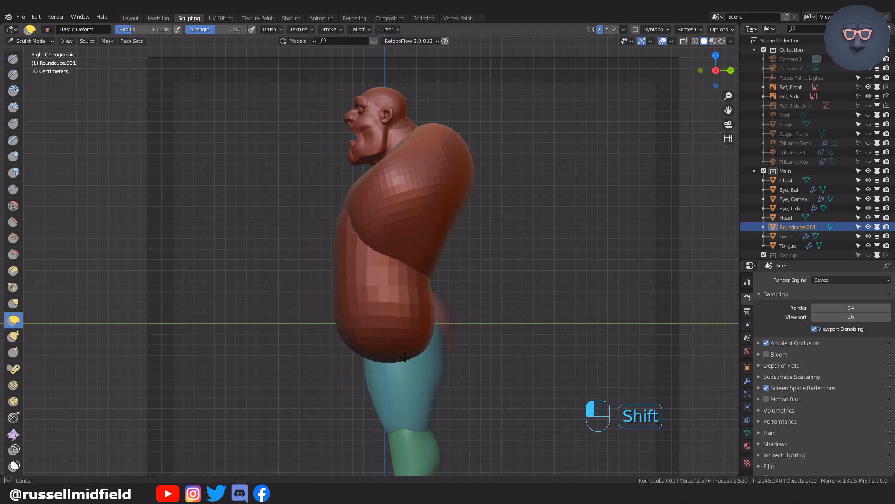
scroll(446, 271, up, 1)
key(alt+z)
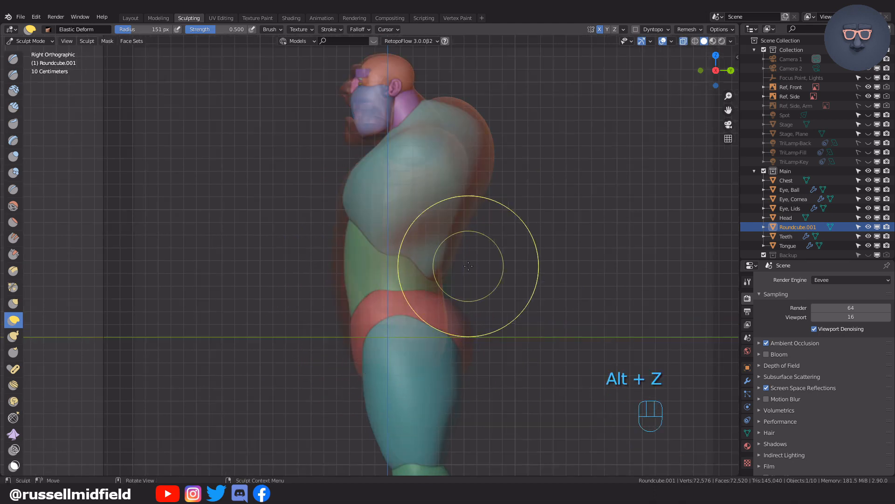
key(alt+z)
drag(344, 276, 420, 348)
drag(434, 271, 448, 287)
mouse_move(447, 287)
middle_down()
mouse_move(544, 285)
mouse_move(499, 269)
mouse_move(546, 277)
middle_up()
key(KP_1)
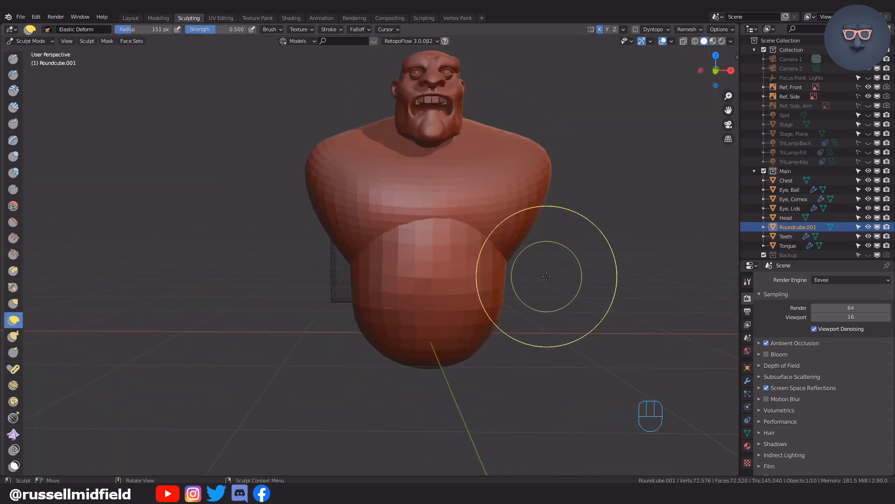
- Duplicate the chest in Object Mode, place the copy over the hips and scale it uniformly to 0.722
key(KP_1)
scroll(543, 267, down, 2)
scroll(541, 267, up, 2)
key(ctrl+Tab)
click(455, 175)
key(shift+d)
click(604, 262)
key(s)
click(557, 282)
middle_drag(558, 282, 464, 286)
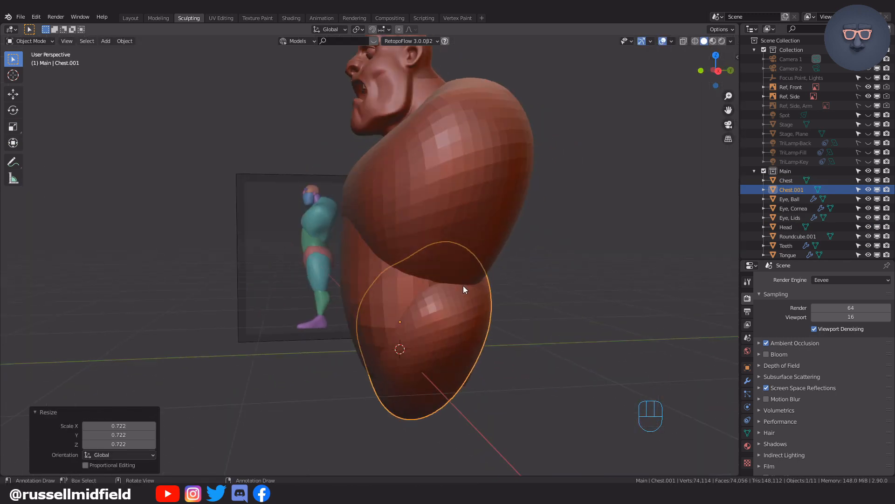
- Sculpt the hips copy with Elastic Deform to match the side reference, adjusting the brush radius between strokes
key(ctrl+Tab)
click(460, 336)
key(KP_3)
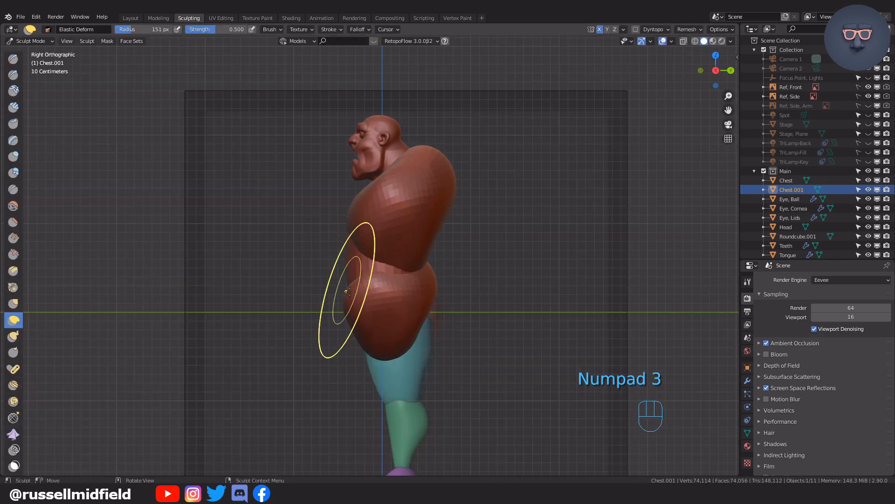
drag(365, 291, 366, 286)
scroll(366, 311, up, 3)
key(f)
click(530, 315)
drag(481, 322, 506, 317)
middle_drag(564, 308, 514, 311)
key(f)
click(417, 318)
middle_drag(418, 318, 457, 336)
- Shape the hips' lower end and outer edges to the front reference with a 121 px Elastic Deform brush, smoothing the underside
key(KP_1)
key(f)
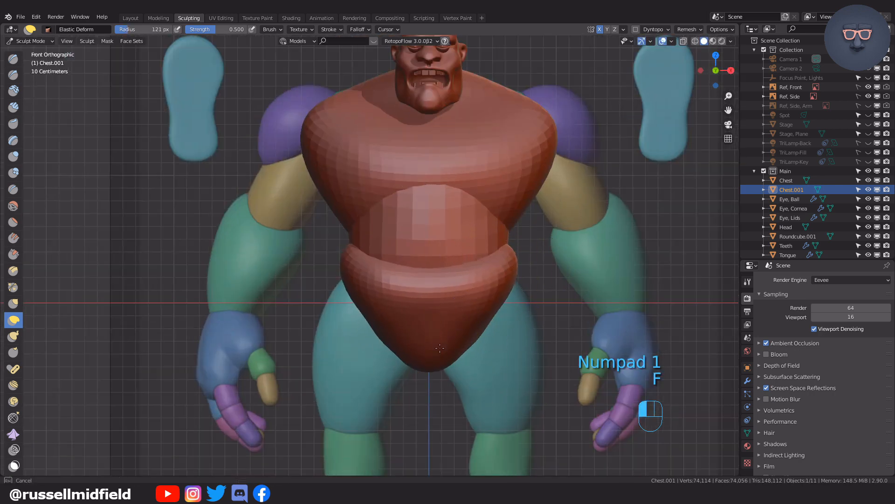
click(380, 329)
shift+middle_drag(380, 330, 423, 264)
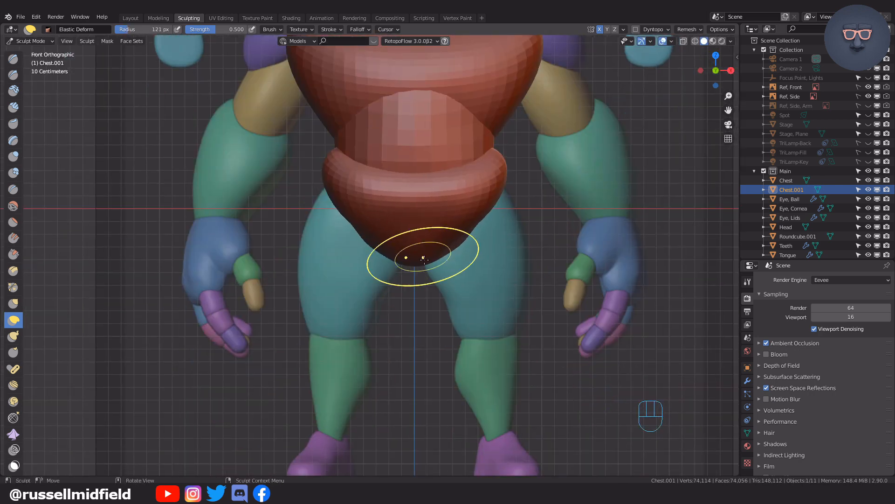
drag(419, 278, 487, 190)
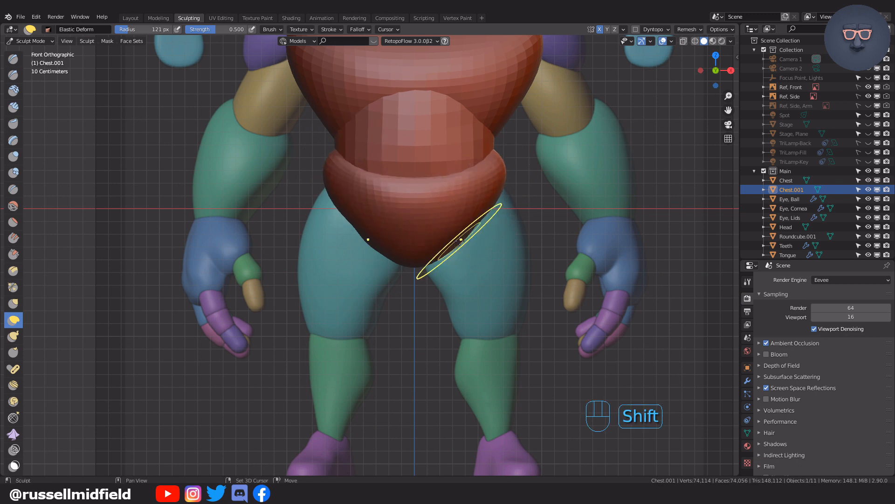
shift+drag(400, 241, 392, 234)
- Deform the buttocks and lower back of the hips, working from the side and rear views
middle_drag(392, 233, 312, 210)
key(KP_3)
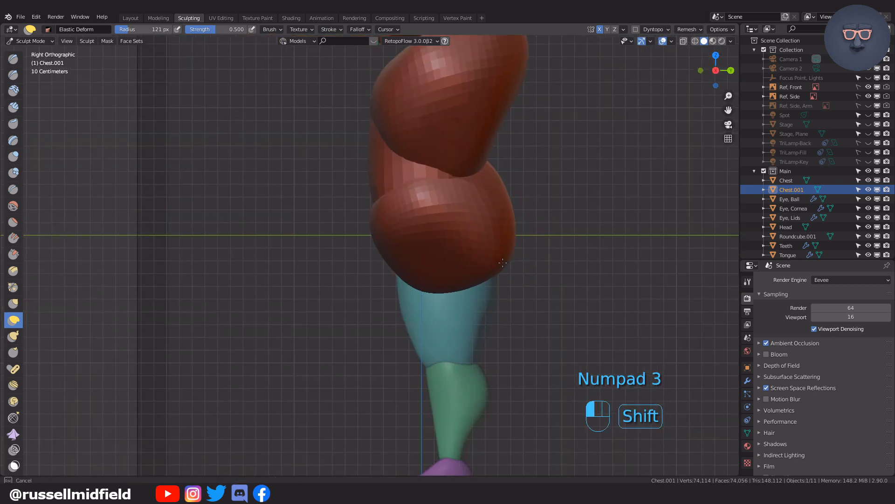
mouse_move(506, 224)
middle_down()
mouse_move(562, 250)
mouse_move(380, 280)
mouse_move(350, 246)
mouse_move(423, 225)
mouse_move(515, 218)
middle_up()
middle_drag(498, 273, 335, 195)
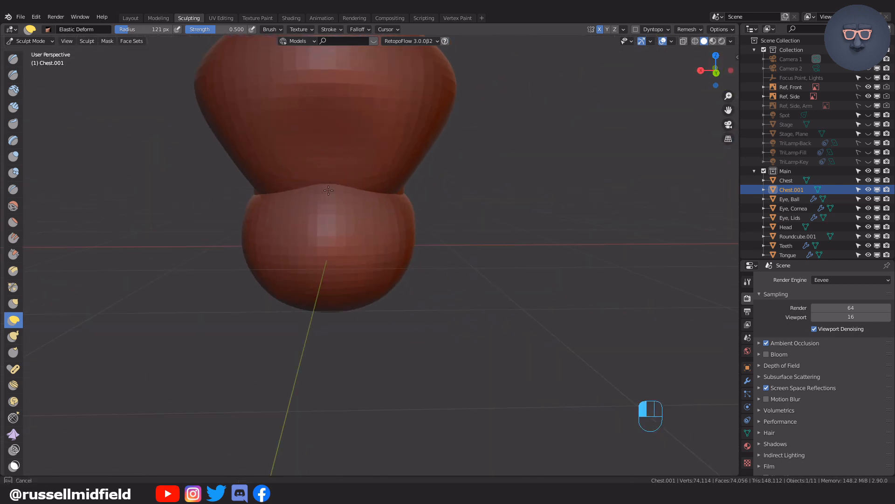
- Add a round cube from the top view in Object Mode and apply the capsule operator preset
key(ctrl+Tab)
key(KP_7)
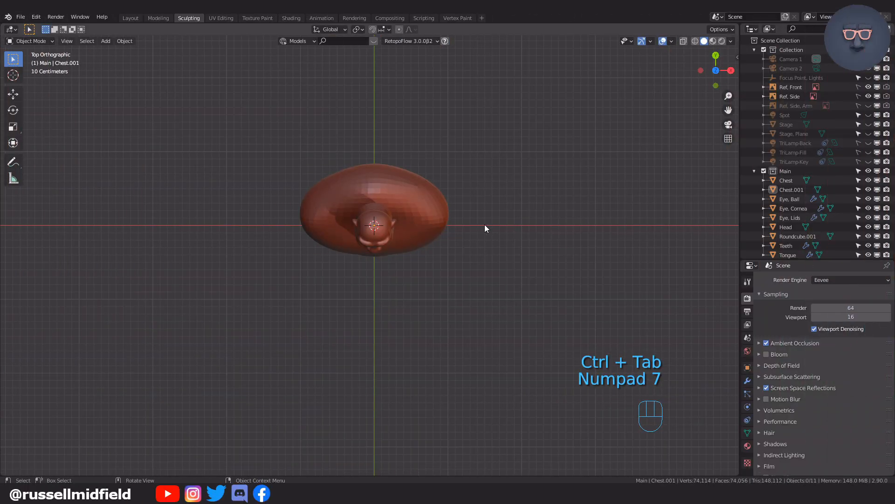
key(shift+a)
mouse_move(484, 225)
click(544, 372)
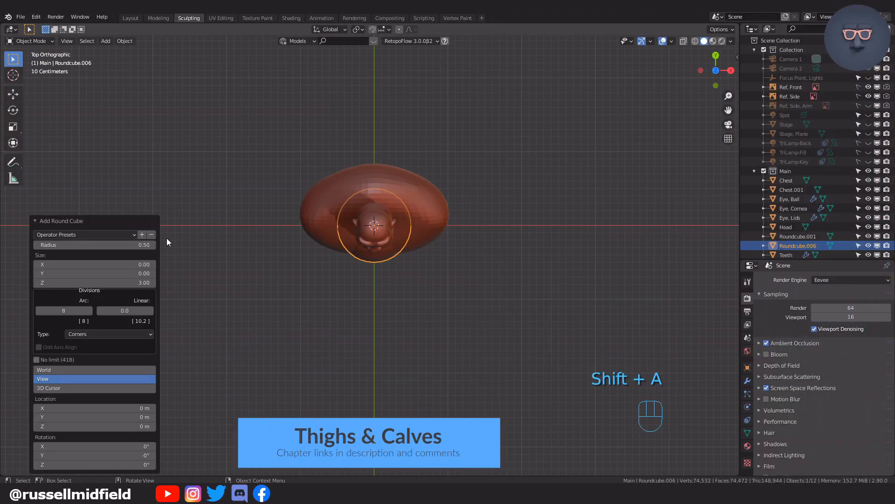
click(133, 233)
click(122, 255)
- Shorten the new capsule in Edit Mode with X-ray on by moving its lower end vertices up about 1.06 m along Z
key(KP_1)
key(Tab)
click(391, 302)
key(alt+z)
drag(314, 311, 454, 404)
key(g)
key(z)
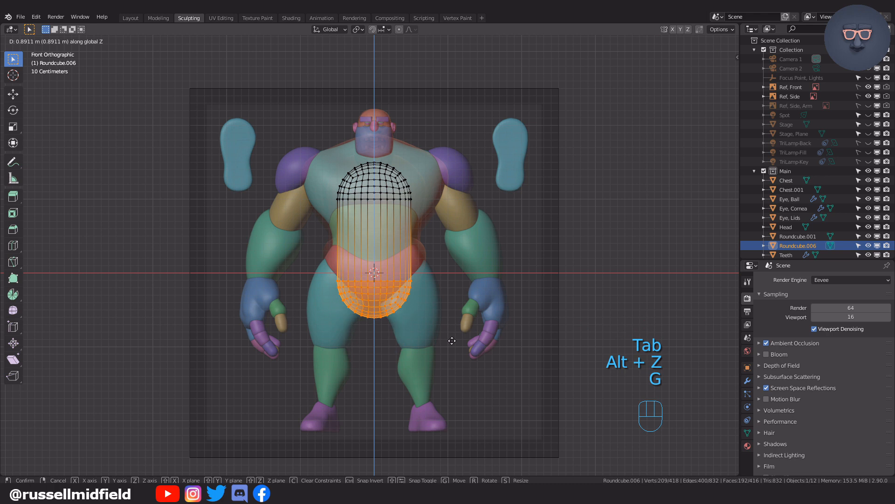
click(452, 328)
- Move the capsule in Object Mode over the character's left thigh and scale it uniformly to 0.698
key(Tab)
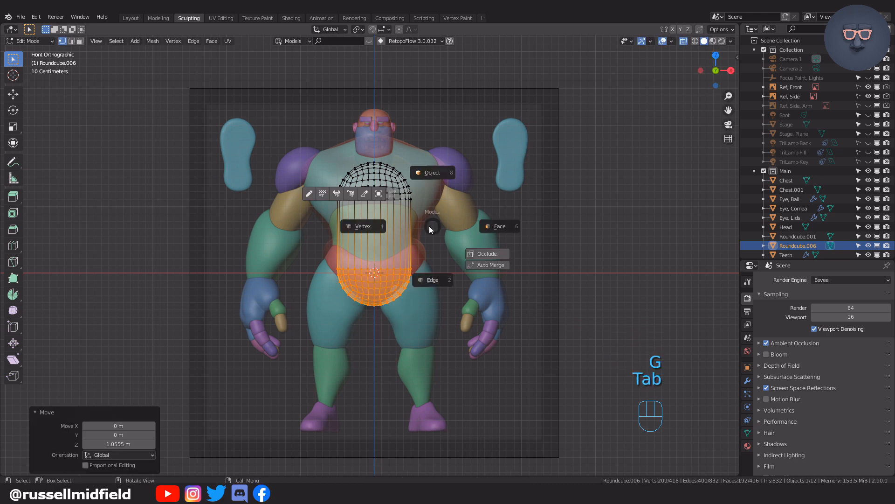
click(368, 197)
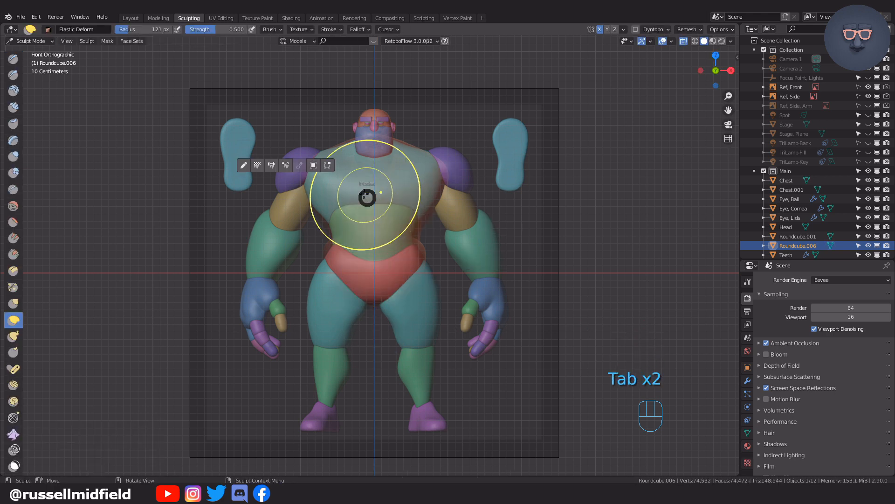
click(312, 166)
key(g)
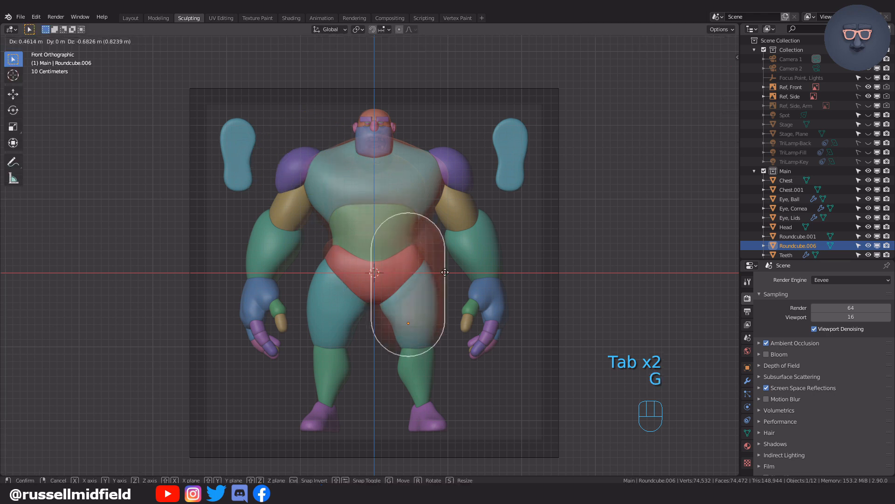
click(449, 286)
key(r)
key(ctrl+z)
key(s)
click(471, 259)
- Tilt the capsule along the thigh, raise it about 0.18 m, and fine-tune its angle and size with X-ray off
key(r)
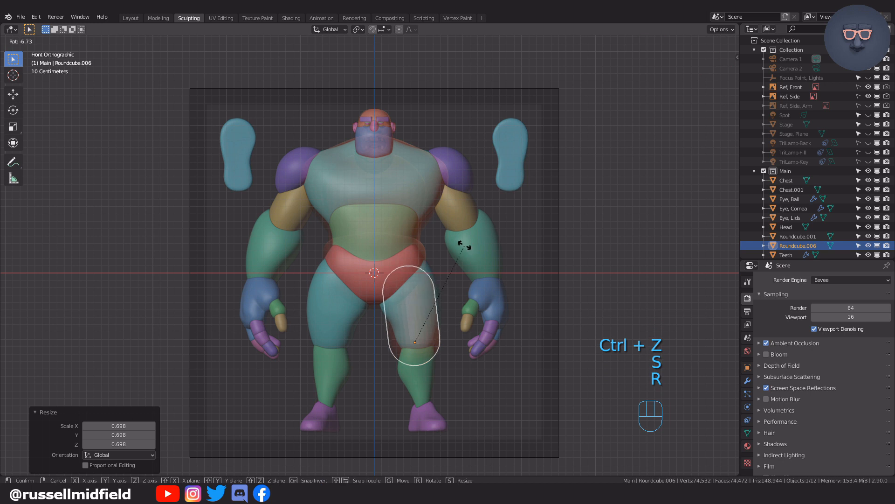
click(460, 242)
key(g)
click(459, 228)
key(alt+z)
shift+middle_drag(496, 301, 483, 267)
scroll(483, 268, up, 2)
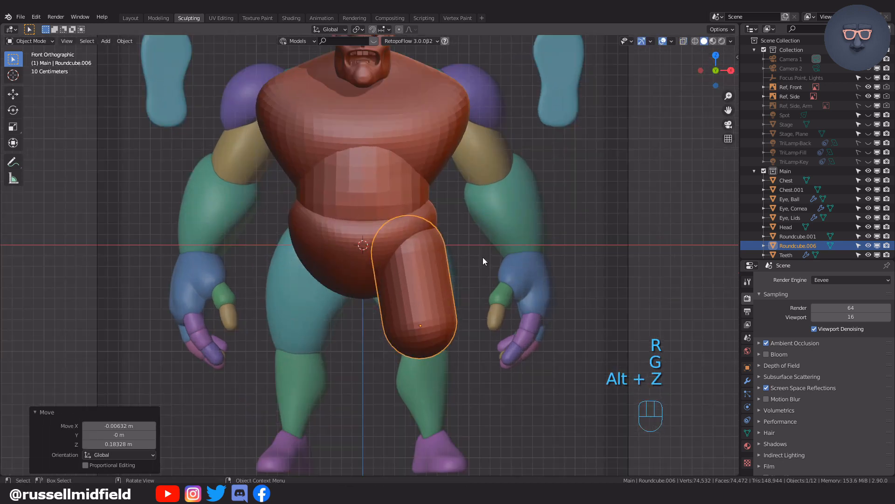
key(r)
click(495, 249)
key(s)
click(498, 247)
- Add four evenly spaced loop cuts across the thigh capsule's straight middle section in Edit Mode
key(Tab)
click(444, 253)
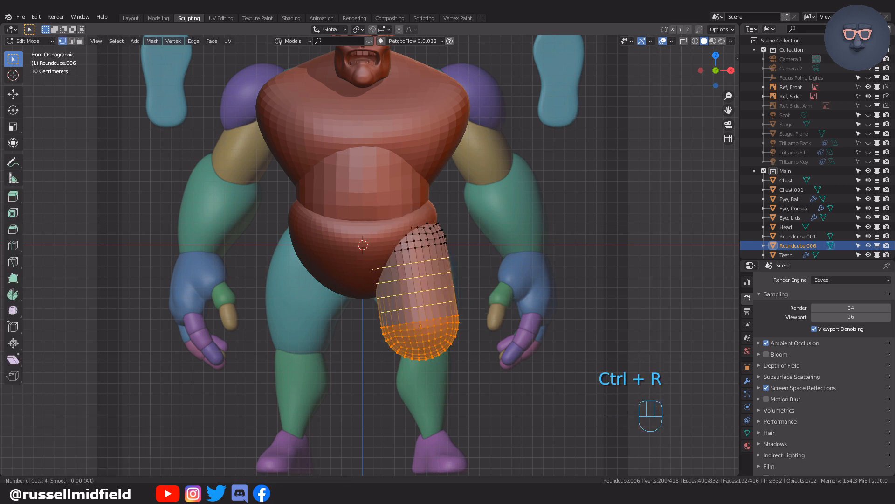
click(393, 283)
right_click(393, 283)
- Turn off X symmetry in Sculpt Mode and shape the thigh to the front reference with a 121 px Elastic Deform brush
key(Tab)
click(326, 251)
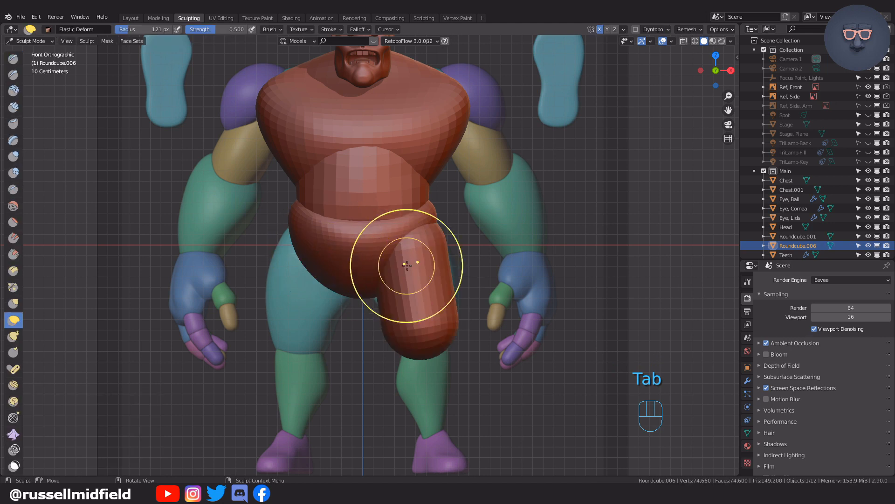
click(600, 30)
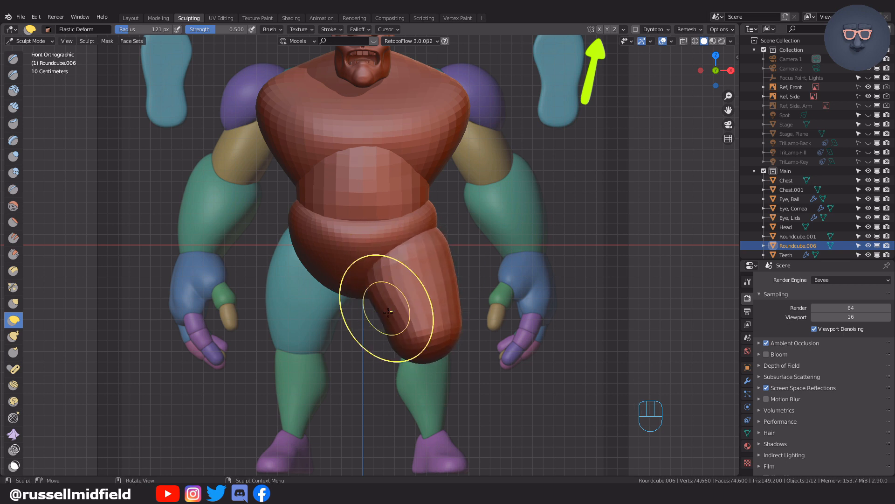
scroll(441, 334, up, 1)
shift+middle_drag(445, 324, 447, 273)
shift+drag(435, 200, 478, 243)
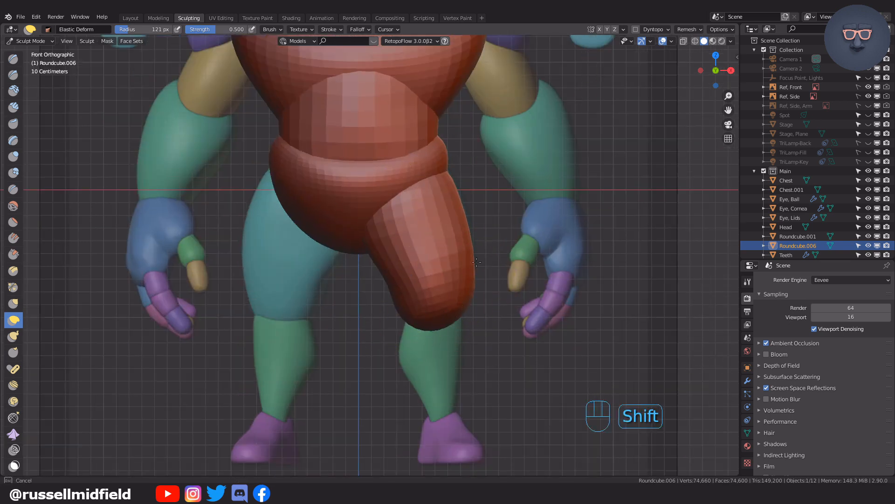
drag(419, 299, 399, 317)
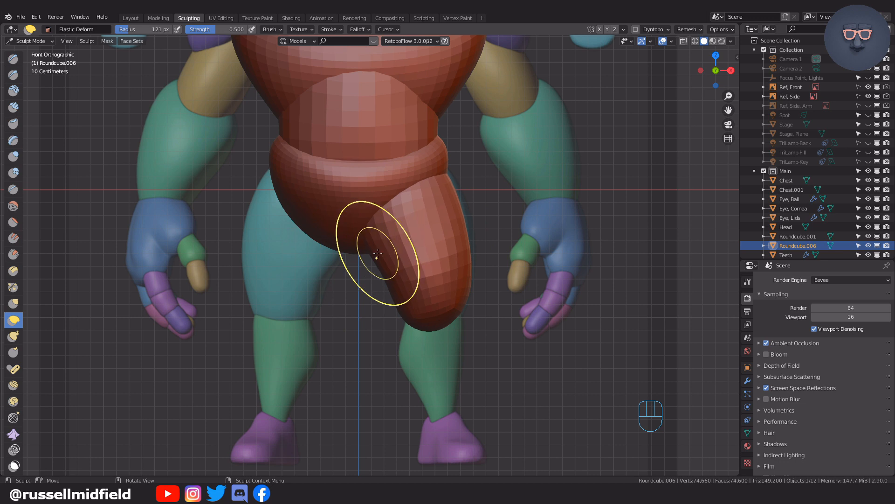
- Deform and smooth the thigh's front, back and knee end to match the side reference
key(KP_3)
drag(480, 250, 504, 244)
drag(400, 251, 414, 243)
mouse_move(404, 290)
mouse_down()
mouse_move(423, 288)
mouse_move(427, 301)
mouse_move(480, 253)
mouse_up()
mouse_move(488, 184)
shift+mouse_down()
mouse_move(503, 276)
mouse_move(488, 279)
shift+mouse_up()
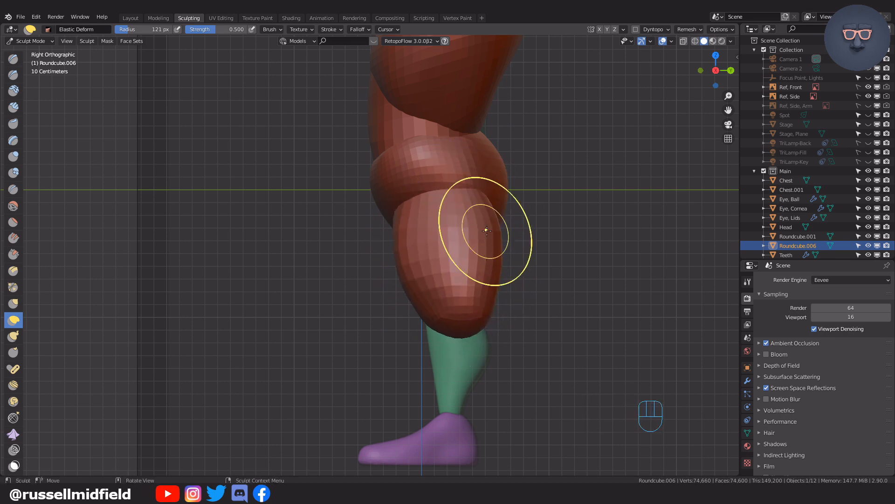
- Set the Elastic Deform brush radius to 152 px for refining the thigh in the front view
key(KP_1)
scroll(485, 215, up, 3)
key(f)
click(490, 145)
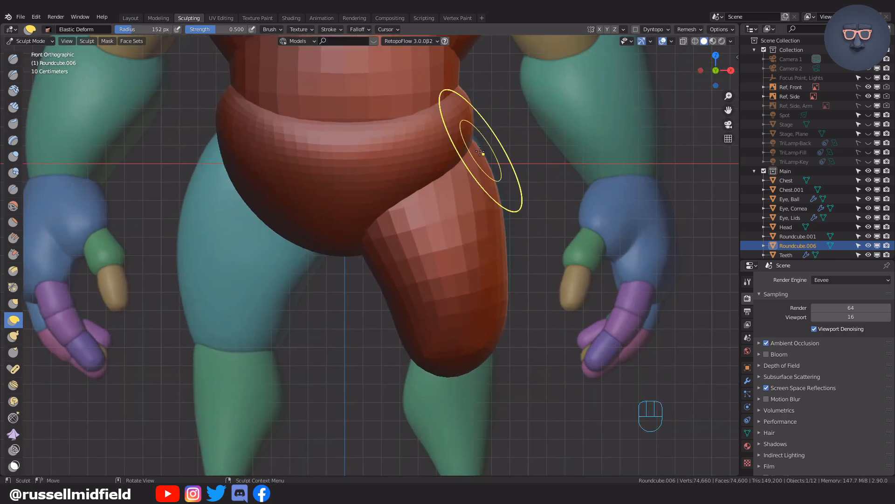
- Duplicate the mirrored thighs over the lower legs and scale down the copy's whole mesh in Edit Mode
key(KP_1)
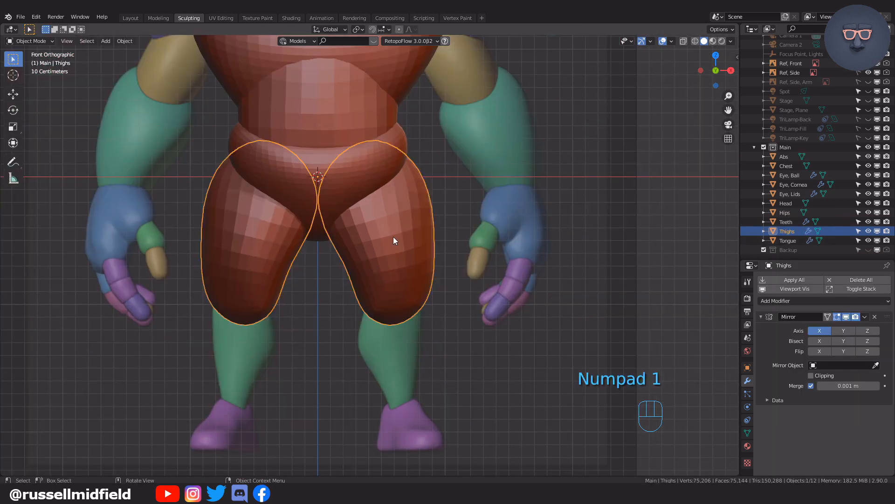
key(shift+d)
key(Tab)
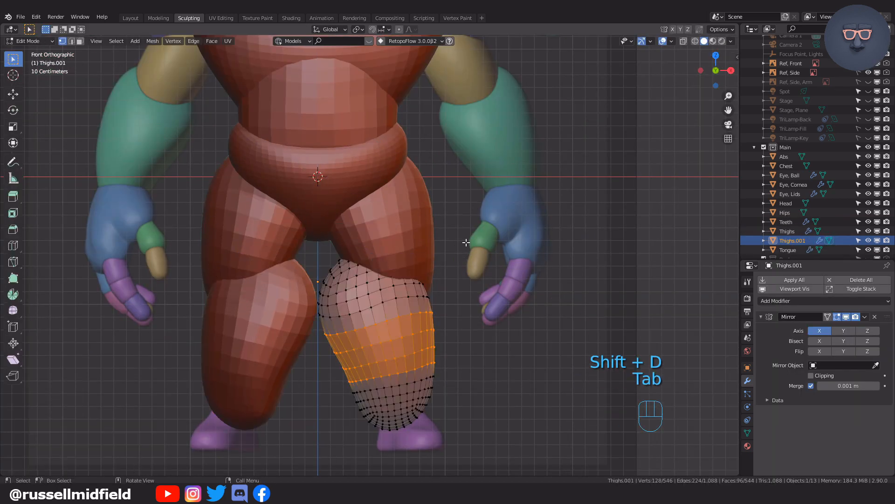
key(a)
key(s)
click(484, 249)
- Rotate and move the copied mesh to line up with the calf in the front reference
key(r)
click(490, 273)
key(g)
click(494, 268)
key(r)
click(490, 271)
- Sculpt the calf's inner bulge, outer edge and ankle taper in the front view with a 152 px Elastic Deform brush
key(ctrl+Tab)
click(426, 350)
drag(398, 340, 368, 321)
drag(446, 251, 431, 254)
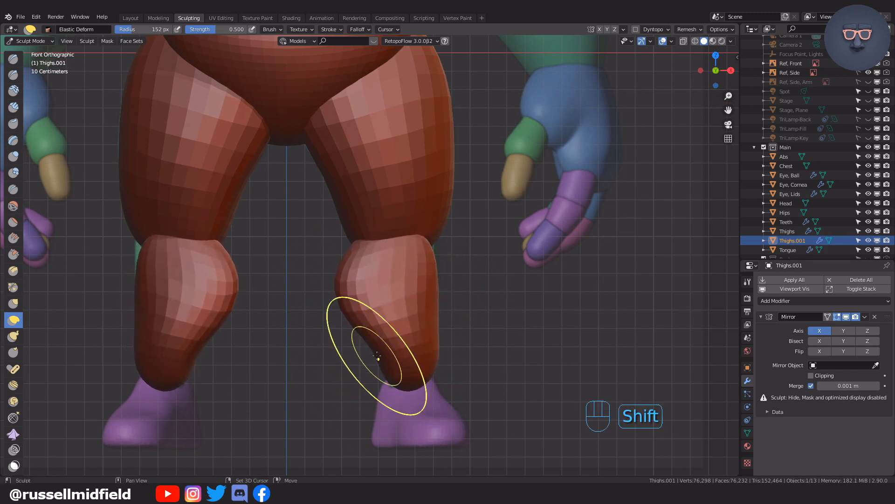
scroll(433, 270, down, 2)
- Deform the calf to match the side reference, tapering toward the ankle, and reduce the brush radius to 91 px
middle_drag(460, 264, 410, 289)
key(KP_3)
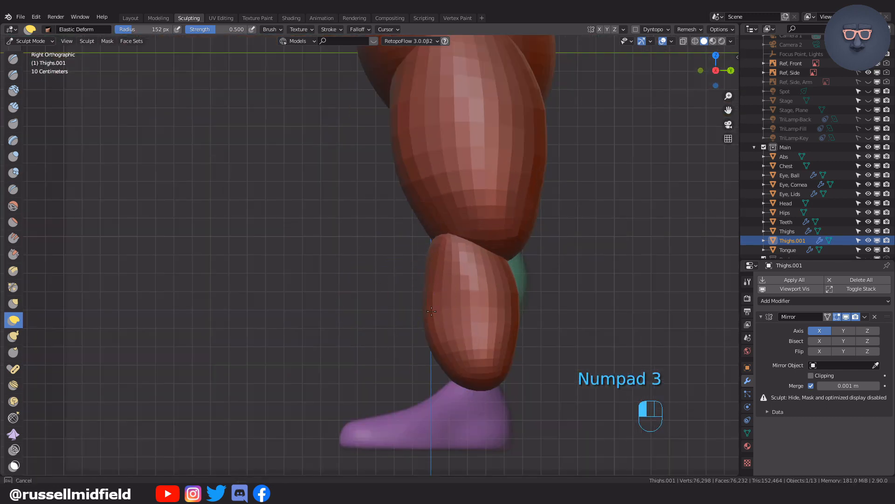
drag(492, 355, 487, 364)
drag(506, 272, 521, 260)
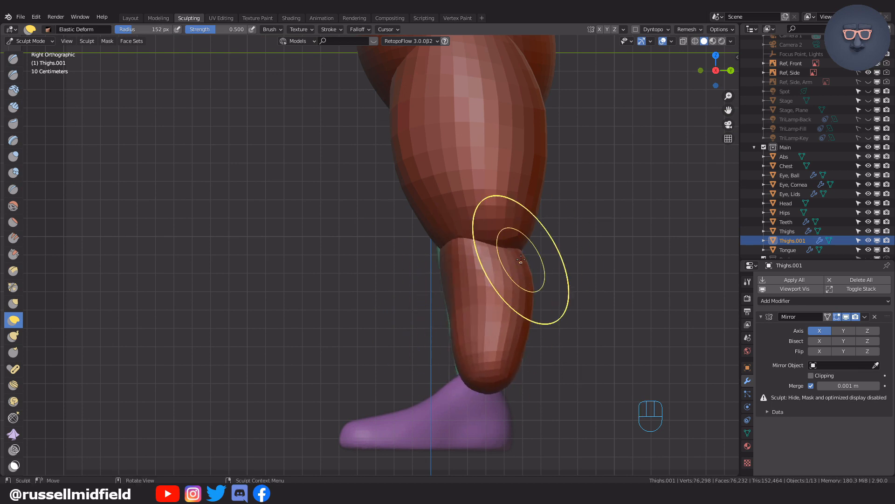
mouse_move(468, 313)
mouse_down()
mouse_move(449, 310)
mouse_move(454, 328)
mouse_up()
key(f)
click(522, 282)
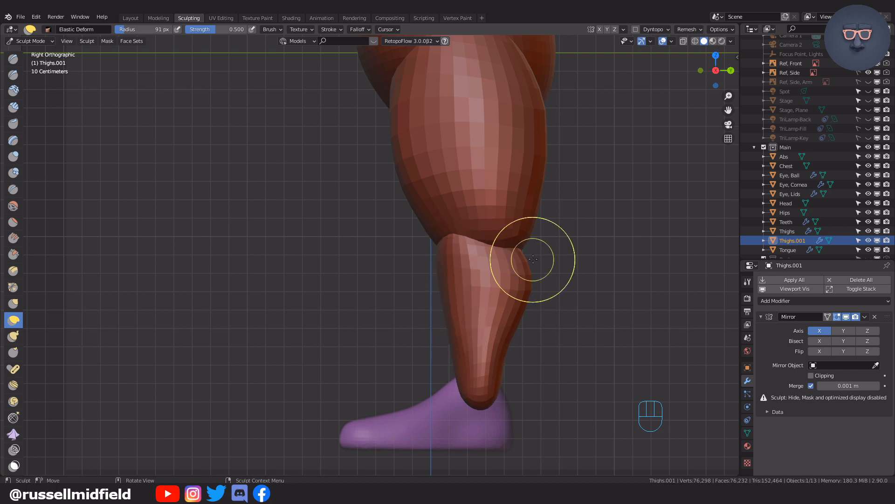
- Refine and smooth the calf's volume from several angles with Elastic Deform, enlarging the brush to 148 px
key(KP_1)
key(KP_1)
middle_drag(364, 282, 554, 312)
scroll(553, 312, up, 6)
drag(499, 333, 408, 320)
mouse_move(440, 304)
middle_down()
mouse_move(480, 300)
mouse_move(471, 322)
middle_up()
drag(443, 258, 420, 227)
mouse_move(421, 227)
middle_down()
mouse_move(476, 228)
mouse_move(420, 236)
middle_up()
key(f)
click(394, 237)
shift+drag(345, 237, 420, 226)
mouse_move(412, 298)
middle_down()
mouse_move(443, 308)
mouse_move(414, 314)
mouse_move(323, 290)
middle_up()
- Rotate the entire calf mesh in Edit Mode, including a turn around the Z axis, to orient it under the thigh
key(ctrl+Tab)
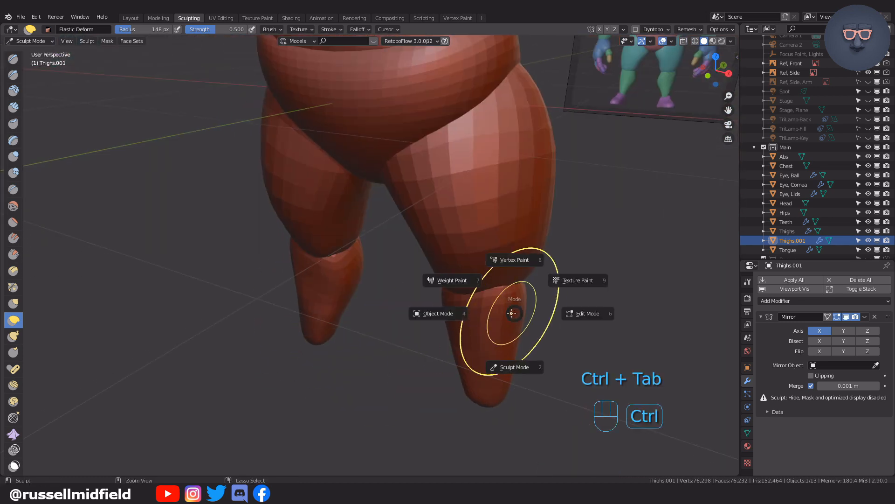
key(Tab)
key(a)
key(r)
click(464, 182)
middle_drag(464, 187, 527, 228)
key(r)
key(z)
click(576, 263)
middle_drag(575, 263, 471, 205)
- Return the calf to Sculpt Mode in the front view and reduce the Elastic Deform brush to about 55 px
key(KP_1)
scroll(527, 204, up, 2)
shift+middle_drag(527, 203, 453, 194)
key(ctrl+Tab)
click(441, 247)
key(f)
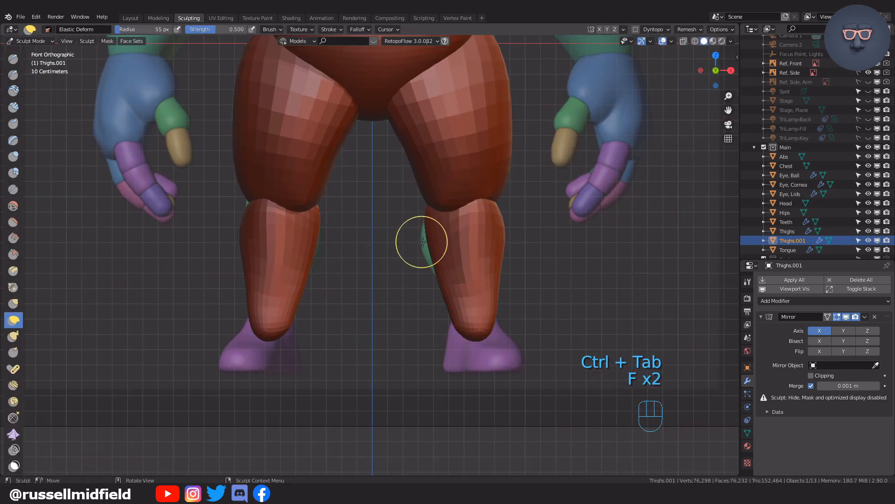
key(f)
click(427, 258)
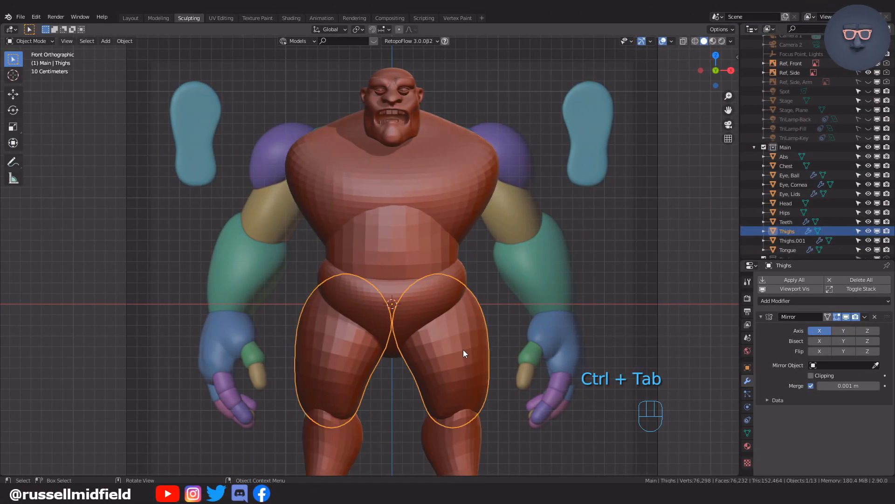
- Duplicate the mirrored thighs, move the copy up to the shoulders and scale down its whole mesh in Edit Mode
key(ctrl+Tab)
key(shift+d)
click(469, 169)
key(Tab)
key(a)
key(s)
click(476, 150)
- Move, scale and rotate the copied mesh over the shoulder reference, finishing with a 6.96° view-aligned rotation
key(g)
key(r)
click(534, 123)
key(g)
key(s)
key(r)
shift+middle_drag(576, 138, 575, 146)
scroll(547, 183, up, 2)
key(Tab)
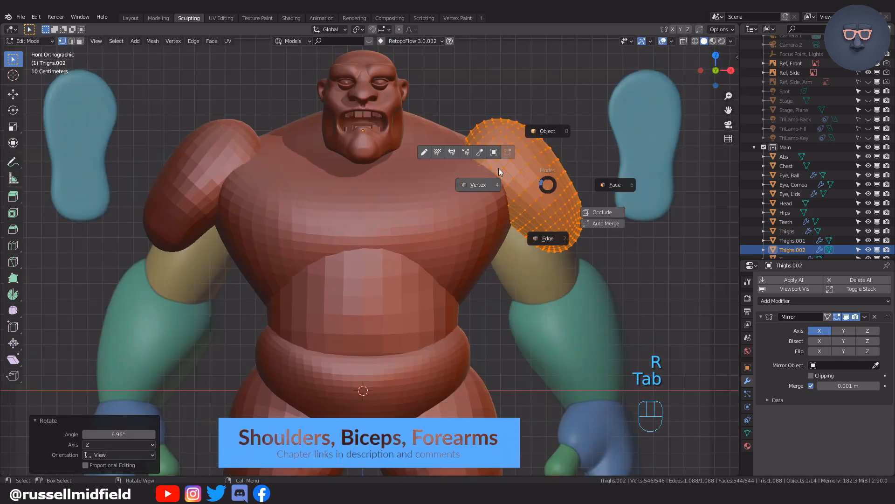
- Set the Elastic Deform brush radius to 186 px and reshape the shoulder against the references in front and side views
key(f)
drag(489, 127, 485, 142)
mouse_move(548, 168)
mouse_down()
mouse_move(557, 161)
mouse_move(544, 157)
mouse_up()
mouse_move(545, 157)
middle_down()
mouse_move(433, 163)
mouse_move(415, 196)
middle_up()
key(KP_3)
scroll(413, 205, up, 3)
mouse_move(411, 210)
mouse_down()
mouse_move(367, 208)
mouse_move(380, 217)
mouse_up()
- Refine the shoulder's volume from several oblique angles and smooth its surface
mouse_move(422, 234)
middle_down()
mouse_move(407, 231)
mouse_move(435, 274)
mouse_move(442, 380)
middle_up()
middle_drag(455, 300, 385, 387)
drag(383, 396, 391, 364)
shift+middle_drag(410, 397, 406, 298)
mouse_move(406, 298)
middle_down()
mouse_move(431, 247)
mouse_move(427, 193)
middle_up()
shift+drag(426, 190, 410, 214)
middle_drag(387, 209, 393, 242)
shift+drag(393, 242, 349, 212)
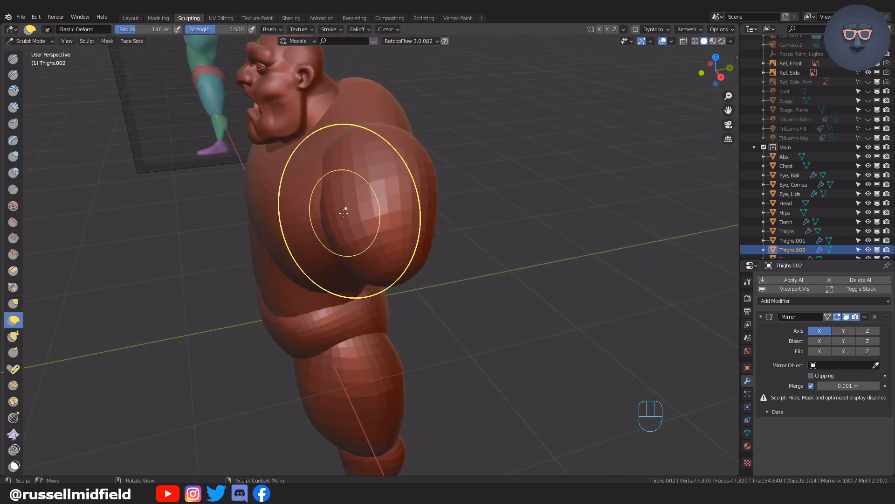
- Pull the shoulder's contour inward slightly in the front view to fit the reference
key(KP_1)
mouse_move(423, 159)
mouse_down()
mouse_move(430, 177)
mouse_move(405, 157)
mouse_up()
scroll(452, 214, down, 3)
scroll(443, 205, up, 3)
middle_drag(438, 196, 510, 196)
- Duplicate the mirrored shoulders in Object Mode, lower the copy to the upper arms and open its mesh in Edit Mode
key(KP_1)
key(ctrl+Tab)
key(shift+d)
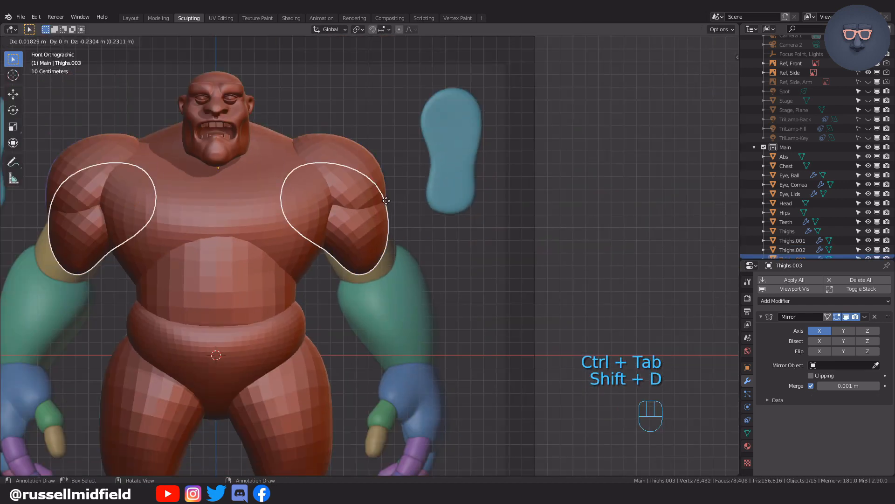
key(Tab)
- Scale, rotate and move the copied mesh over the upper-arm reference as the biceps, including a 0.988 scale adjustment
key(s)
key(r)
key(g)
key(r)
key(s)
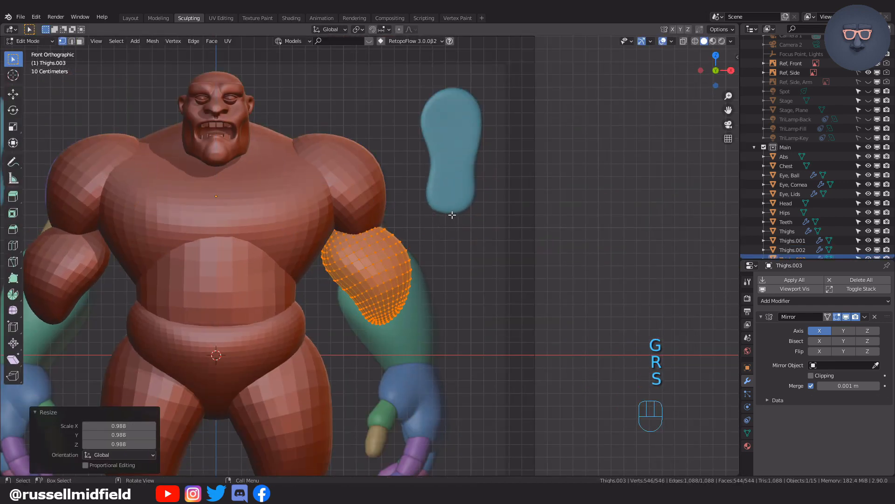
shift+middle_drag(451, 215, 451, 180)
scroll(452, 180, up, 2)
key(g)
click(436, 151)
- Return the biceps to Sculpt Mode, smooth its lower end and compare it with the body in the side view
key(Tab)
click(356, 118)
shift+drag(376, 242, 358, 248)
middle_drag(422, 192, 358, 205)
key(KP_3)
scroll(373, 187, up, 4)
scroll(393, 170, down, 4)
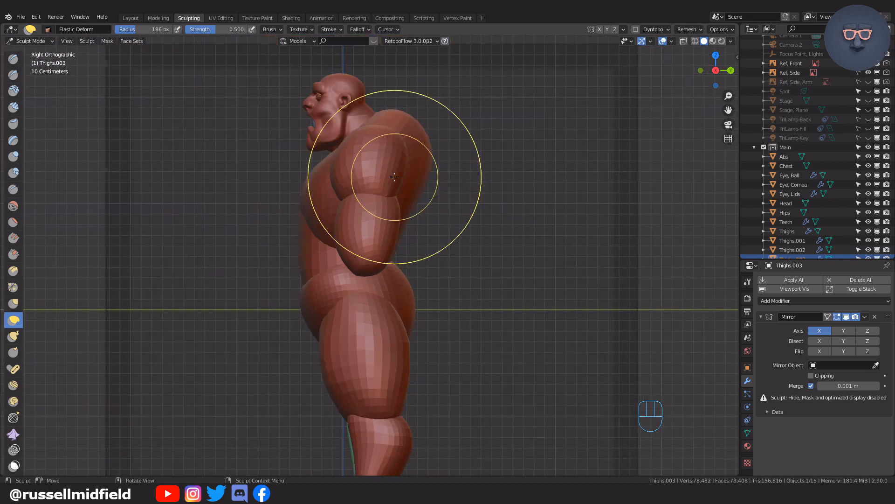
scroll(827, 188, down, 2)
- Hide the chest, abs, hips, thighs and calves in Object Mode
key(ctrl+Tab)
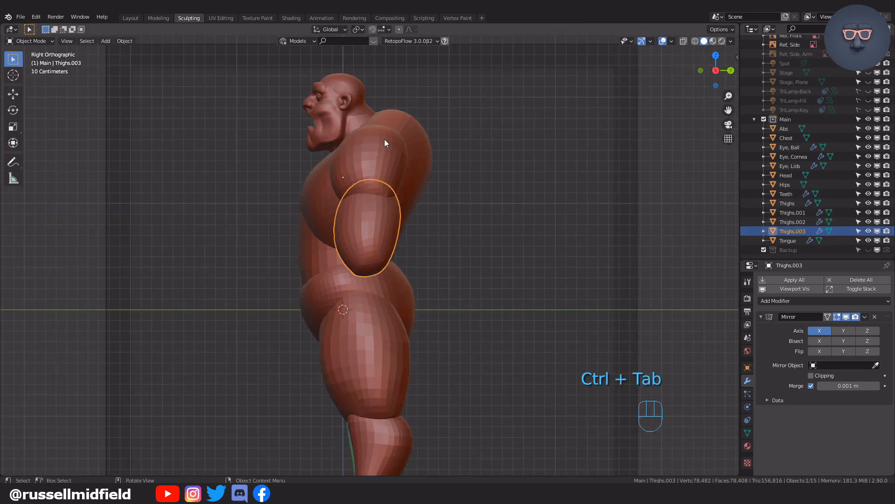
click(384, 139)
key(h)
click(331, 257)
key(h)
click(330, 292)
key(h)
click(341, 330)
key(h)
click(379, 380)
key(h)
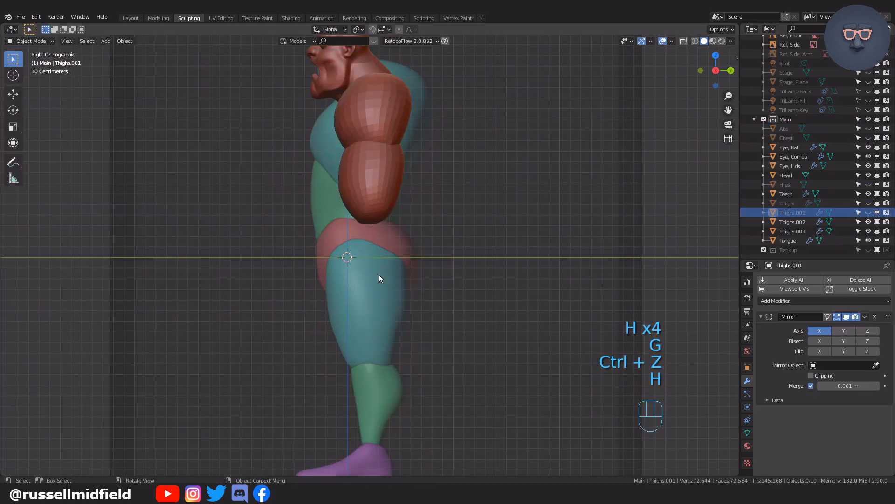
- Hide the head with its eyes, teeth and tongue so only the shoulders and biceps are shown
click(401, 160)
key(h)
drag(309, 114, 381, 175)
key(h)
scroll(382, 175, up, 1)
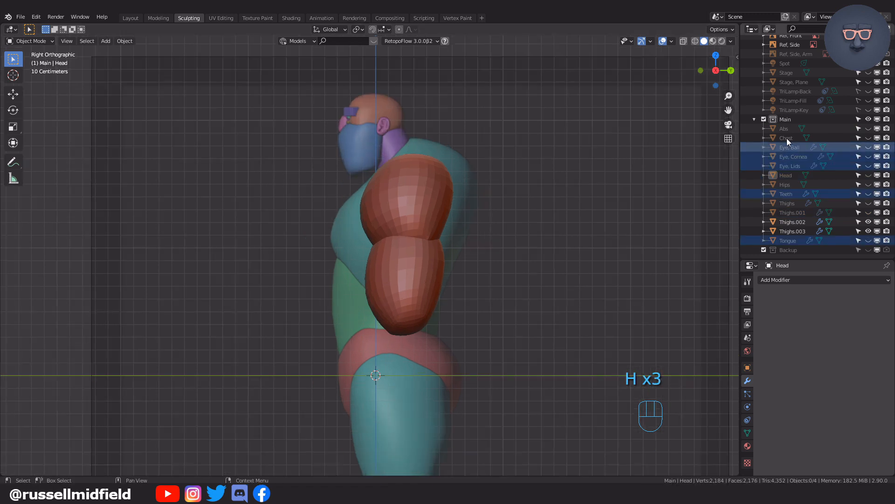
- Show the Ref, Side, Arm reference image and hide the Ref, Side image
click(868, 54)
click(869, 44)
shift+middle_drag(515, 260, 517, 214)
scroll(495, 210, up, 1)
- Sculpt the shoulder's side profile to fit the side arm reference
key(ctrl+Tab)
click(448, 170)
key(ctrl+Tab)
drag(469, 140, 486, 138)
drag(415, 111, 402, 122)
- Switch sculpting to the biceps and reshape it to the arm reference in side and front views
key(ctrl+Tab)
click(382, 183)
click(413, 228)
key(ctrl+Tab)
click(426, 280)
drag(425, 223, 491, 181)
drag(387, 198, 396, 200)
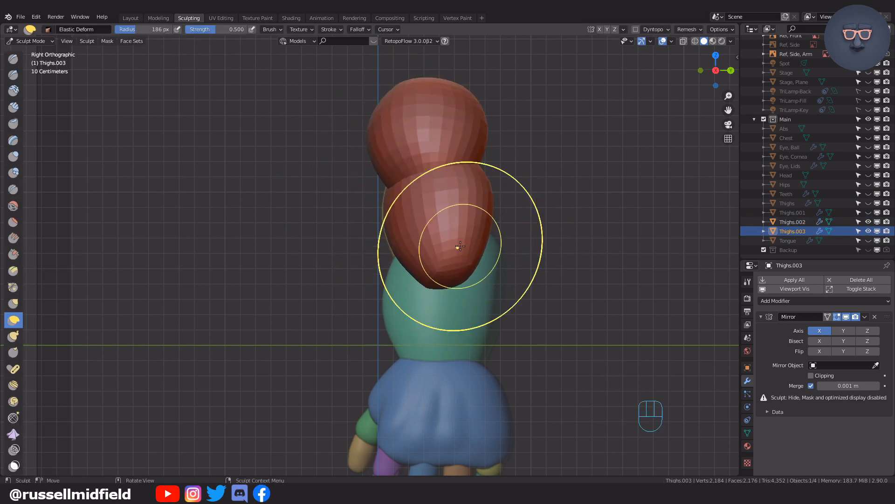
key(KP_1)
drag(351, 235, 347, 236)
- Duplicate the mirrored biceps in Object Mode and place the copy lower over the forearm reference
scroll(399, 217, down, 1)
key(ctrl+Tab)
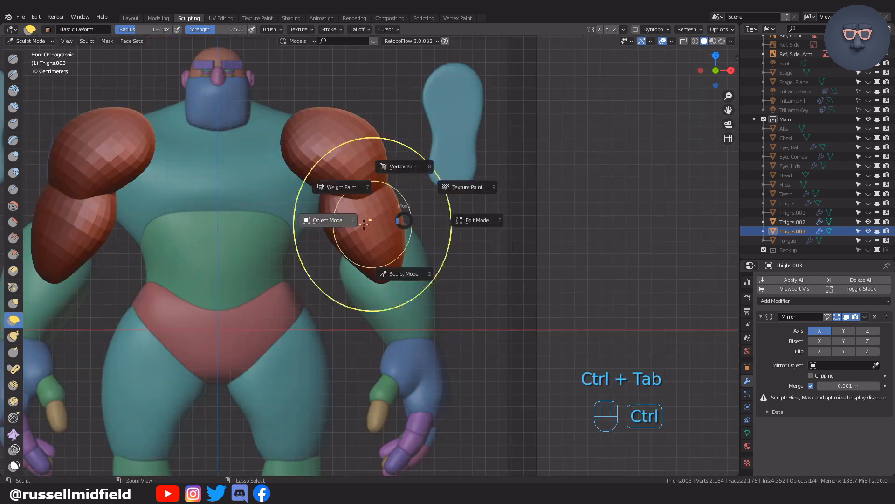
click(369, 220)
key(shift+d)
middle_click(388, 257)
click(391, 295)
- Move, rotate and scale the whole forearm mesh by 1.102 in Edit Mode to fit the reference
key(Tab)
key(a)
key(g)
click(426, 285)
key(r)
click(458, 250)
key(s)
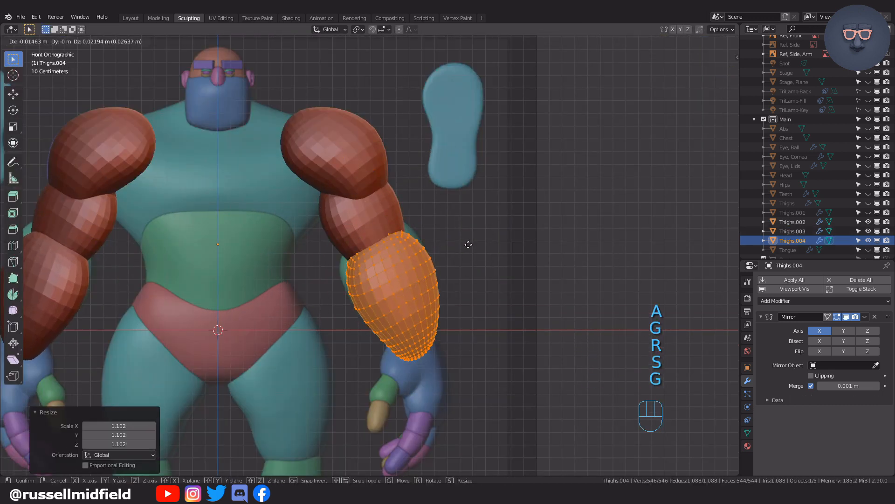
- Reshape the forearm's outline in Sculpt Mode to follow the front reference
shift+middle_drag(451, 257, 452, 238)
scroll(452, 239, up, 1)
key(ctrl+Tab)
drag(373, 256, 377, 252)
mouse_move(376, 251)
mouse_down()
mouse_move(394, 319)
mouse_move(371, 281)
mouse_up()
drag(421, 202, 413, 196)
drag(415, 322, 396, 315)
- Set the brush radius to 145 px and refine the forearm's wrist end and upper part in the front view
key(d)
key(f)
click(360, 317)
drag(416, 361, 409, 365)
drag(428, 219, 404, 221)
scroll(406, 263, down, 3)
scroll(463, 264, up, 3)
- Sculpt the forearm's side profile to the arm reference, toggling X-ray to compare the shapes
key(KP_3)
drag(467, 248, 495, 220)
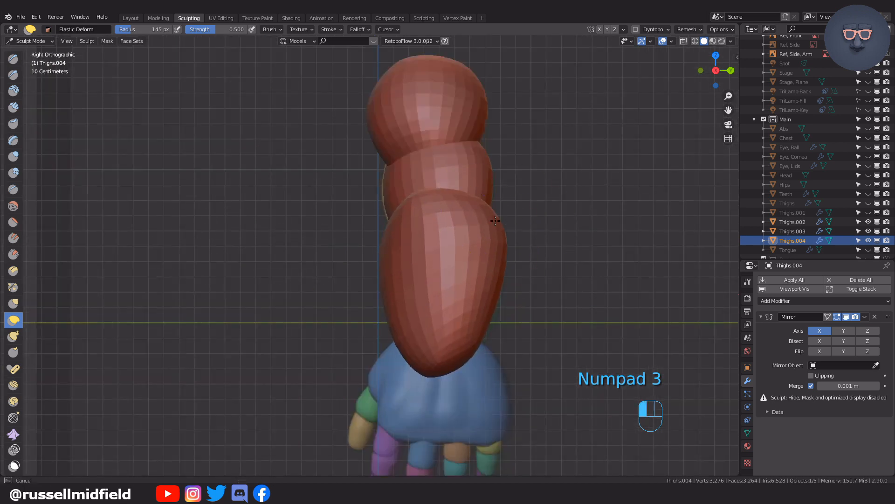
drag(377, 287, 384, 289)
key(alt+z)
key(alt+z)
drag(416, 214, 437, 223)
key(alt+z)
key(alt+z)
mouse_move(495, 248)
mouse_down()
mouse_move(453, 217)
mouse_move(482, 242)
mouse_up()
scroll(481, 242, down, 3)
scroll(482, 243, up, 3)
- Reveal all hidden body parts and inspect the complete figure at an angle
middle_drag(433, 164, 547, 280)
key(KP_1)
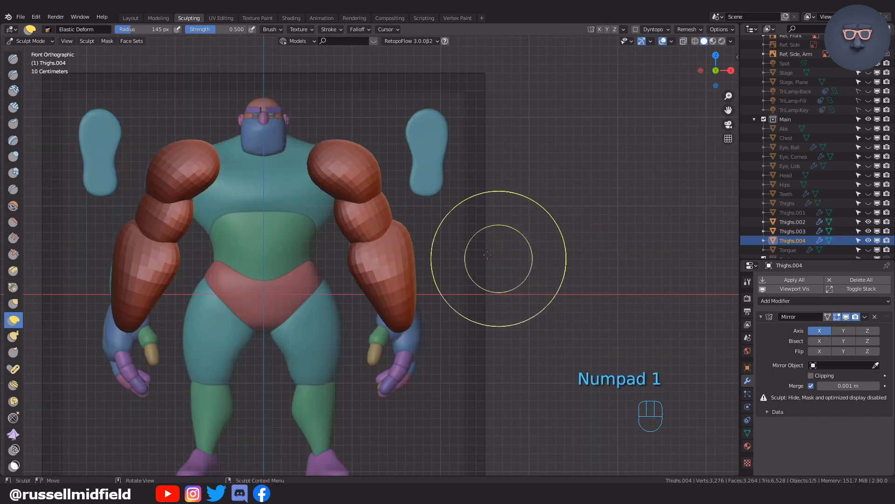
key(ctrl+Tab)
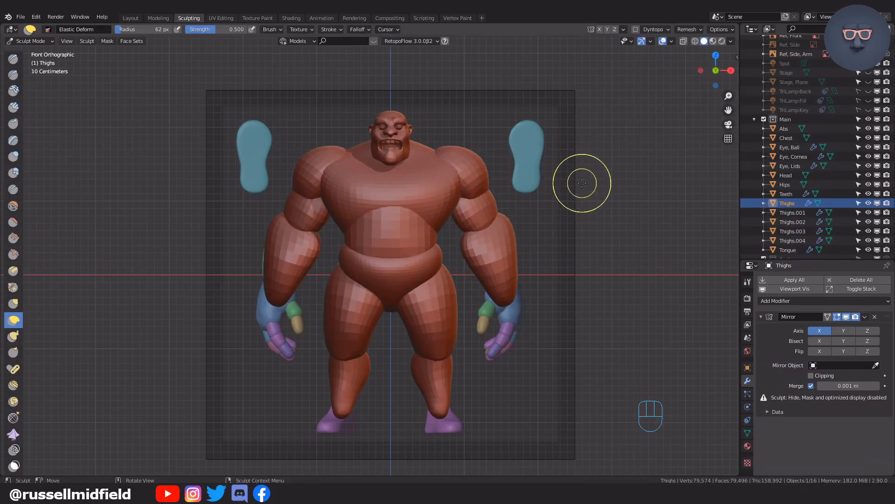
middle_drag(580, 184, 546, 199)
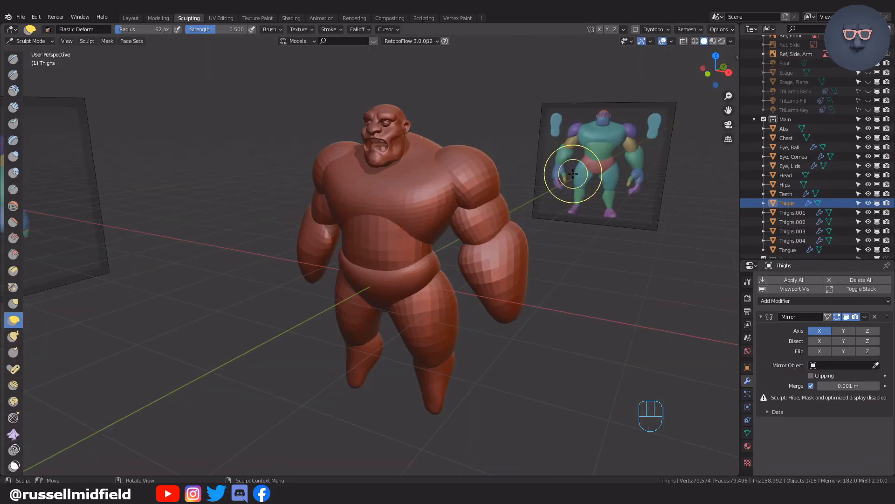
- Deselect everything in Object Mode in the front view and add a single-vertex mesh for the foot
key(KP_1)
key(ctrl+Tab)
scroll(526, 182, up, 2)
shift+middle_drag(636, 150, 420, 306)
scroll(498, 209, up, 2)
click(611, 172)
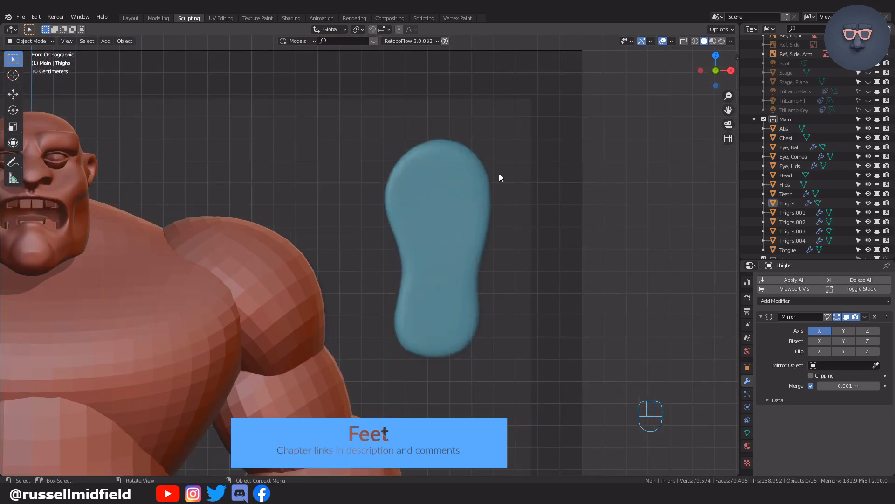
key(shift+a)
mouse_move(564, 148)
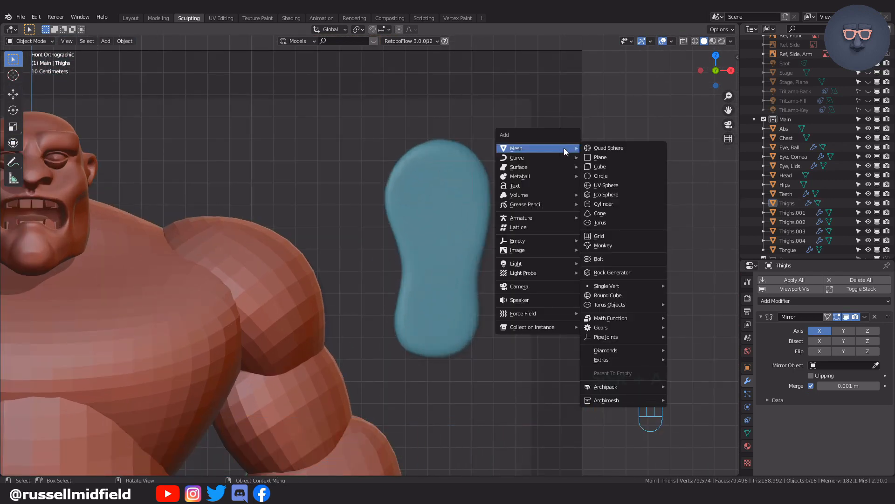
mouse_move(632, 286)
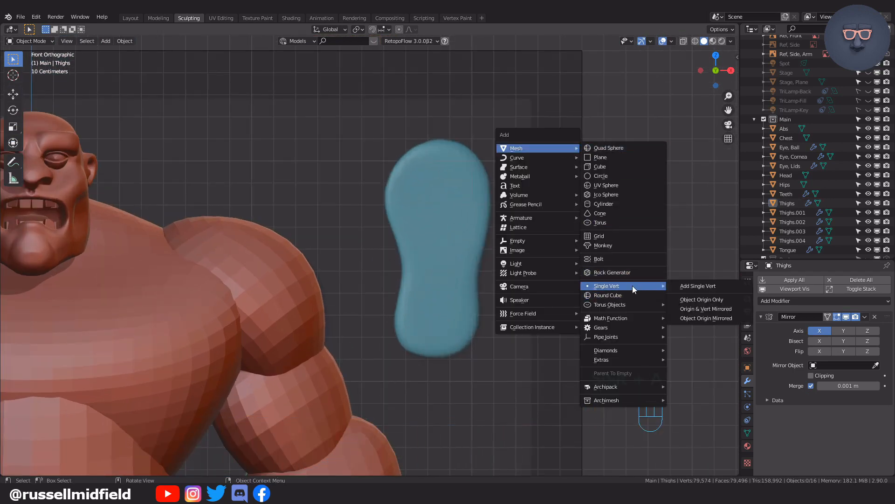
click(681, 286)
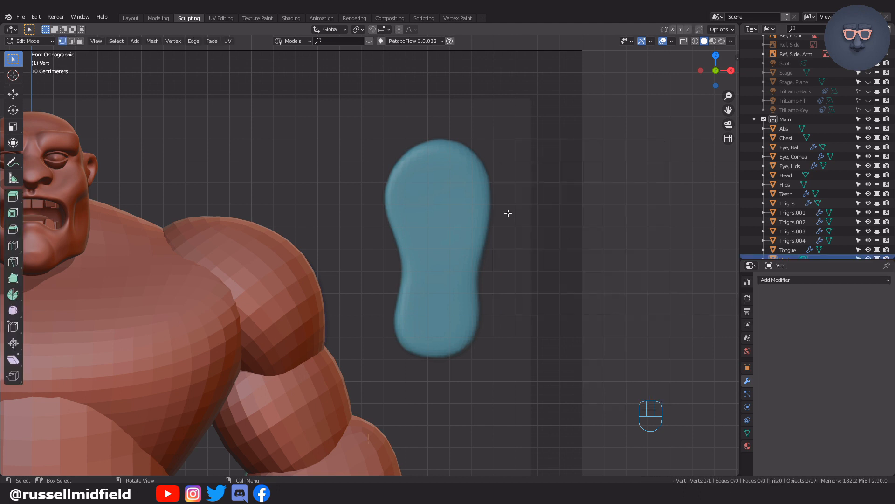
- Move the vertex about 1.81 m in X and 2.08 m in Z, onto the top edge of the foot-sole reference
scroll(508, 213, down, 5)
key(g)
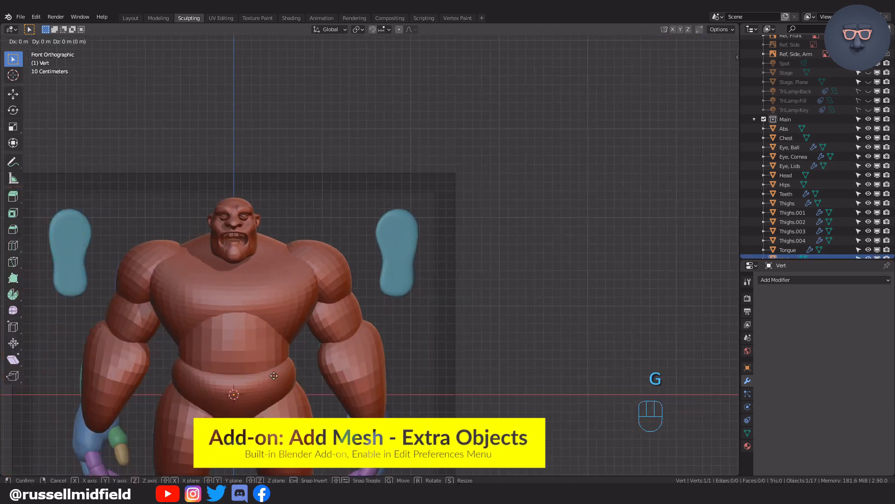
click(436, 199)
scroll(432, 192, up, 8)
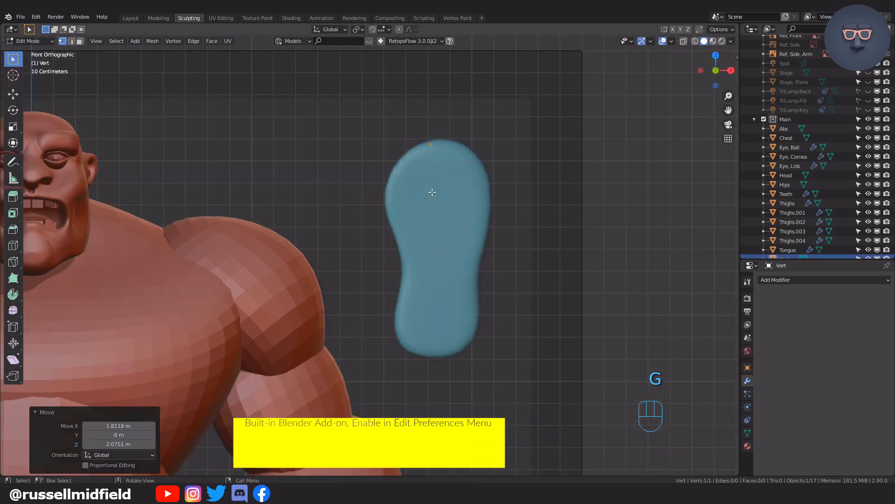
key(g)
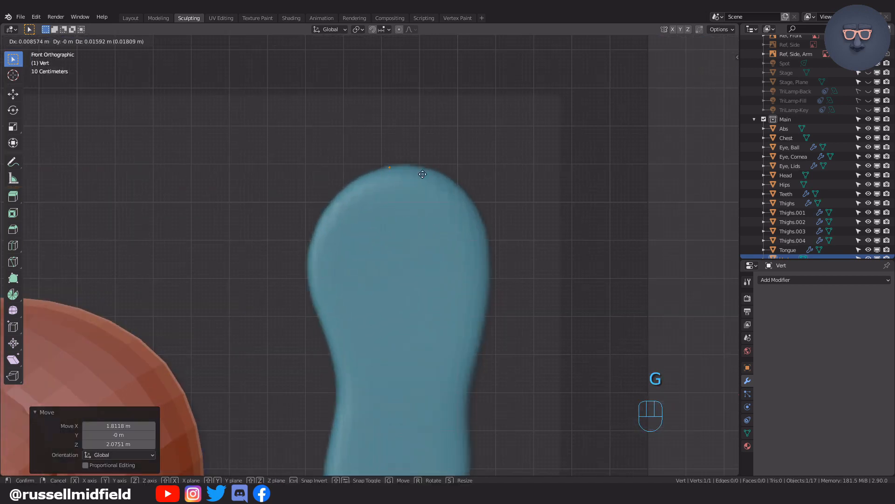
click(436, 171)
- Extrude a chain of vertices from the toe end down the sole reference's right edge to the arch, adjusting the last point
key(e)
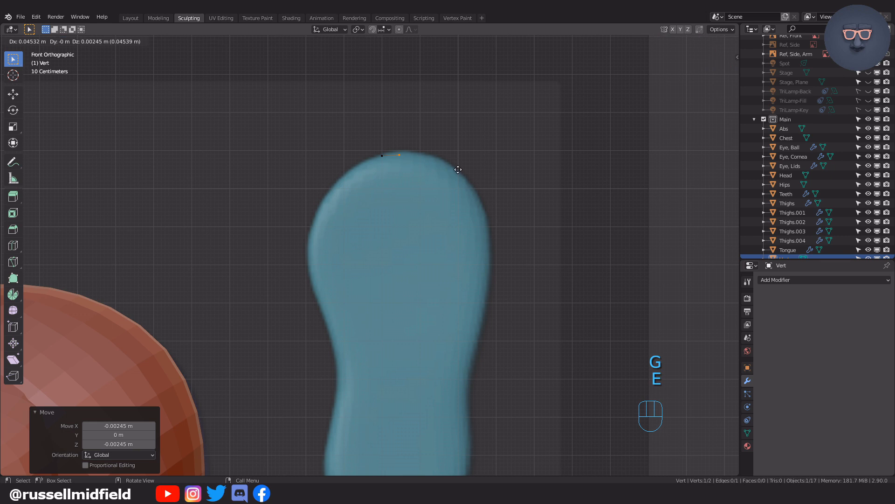
click(480, 173)
key(e)
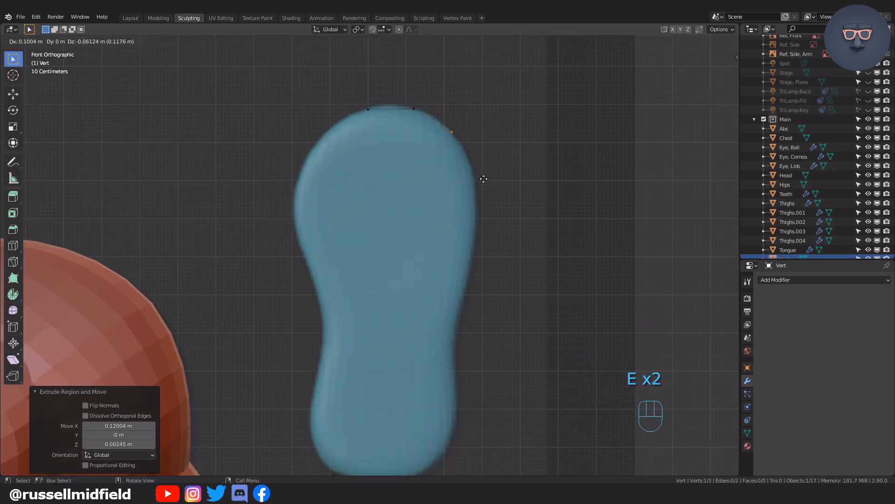
click(475, 171)
key(e)
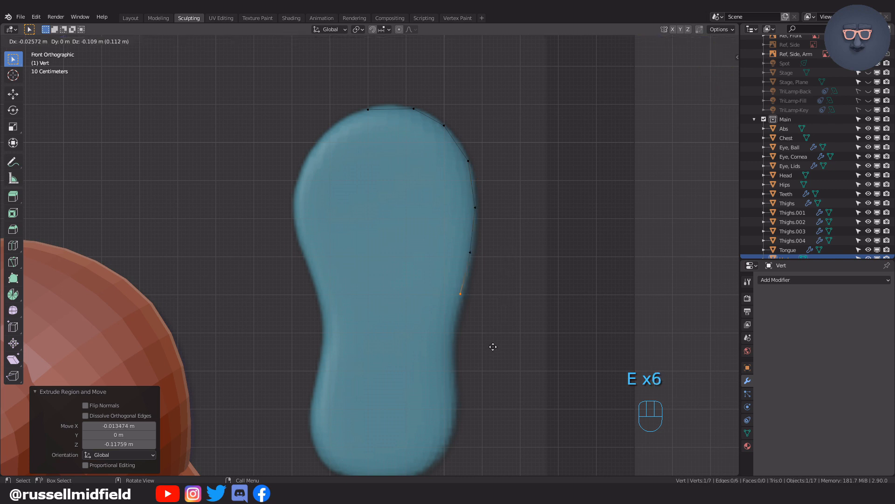
shift+middle_drag(483, 378, 489, 310)
key(g)
click(495, 307)
- Extrude further vertices from the arch down and around the heel of the sole reference
key(e)
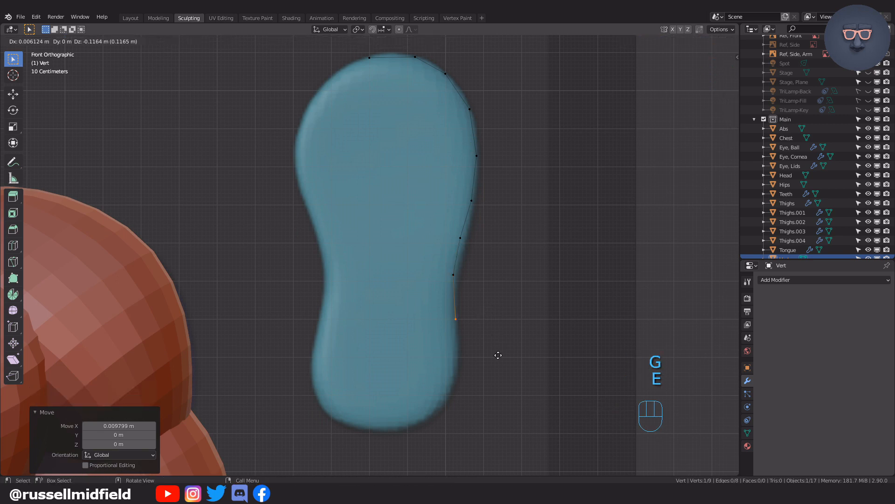
click(496, 351)
key(e)
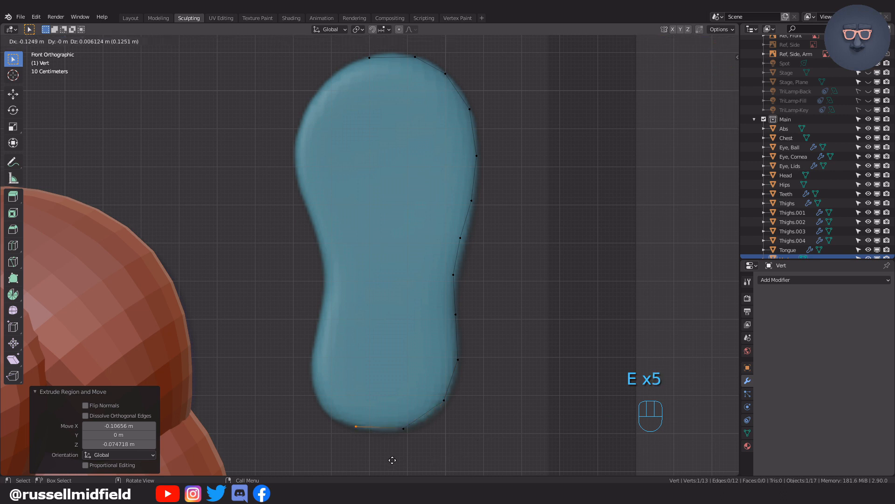
key(e)
click(358, 432)
key(e)
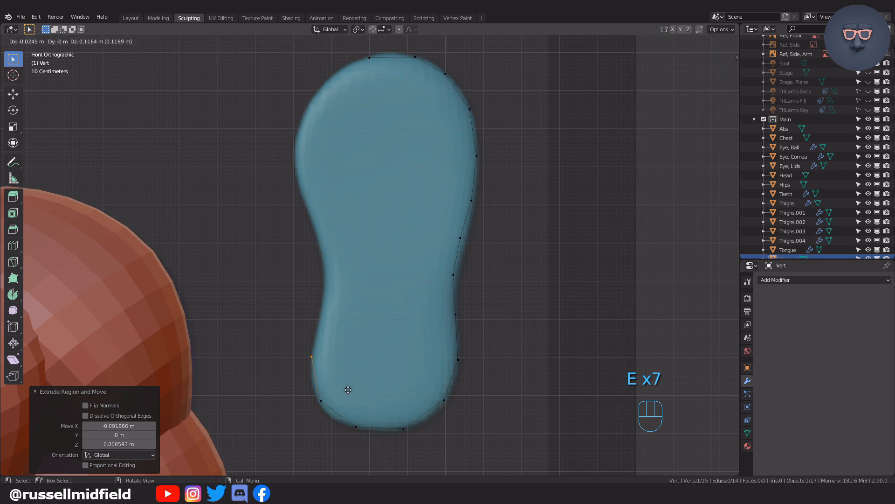
click(350, 390)
- Extrude vertices from the heel up along the left side of the sole's arch
key(e)
click(362, 332)
key(e)
click(366, 287)
key(e)
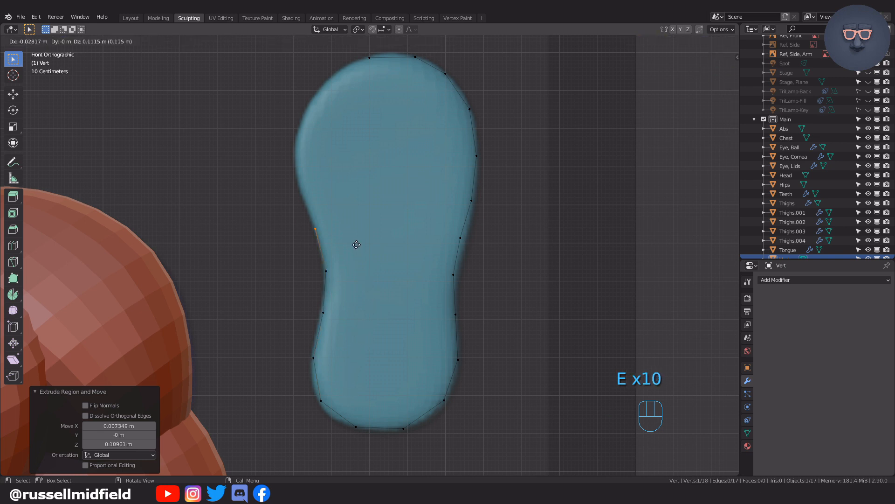
click(358, 249)
- Extrude vertices from the arch up the left side of the sole reference and around to the toe end
key(e)
click(343, 213)
key(e)
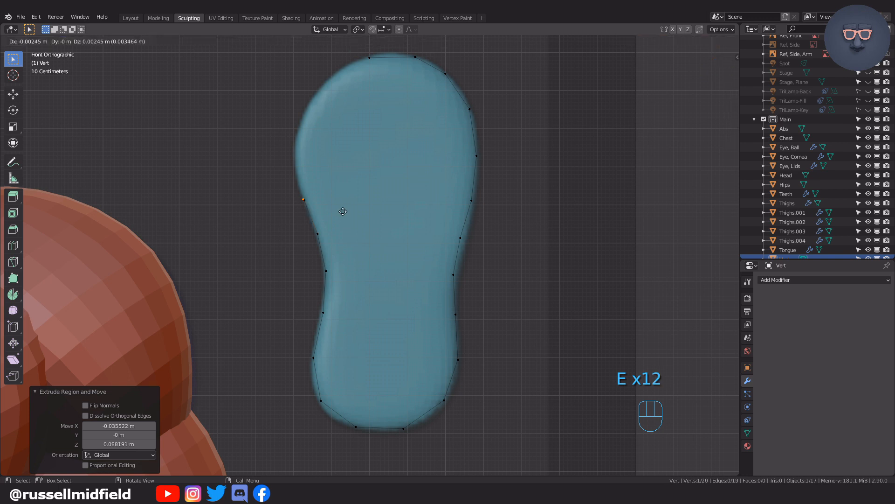
click(336, 166)
key(e)
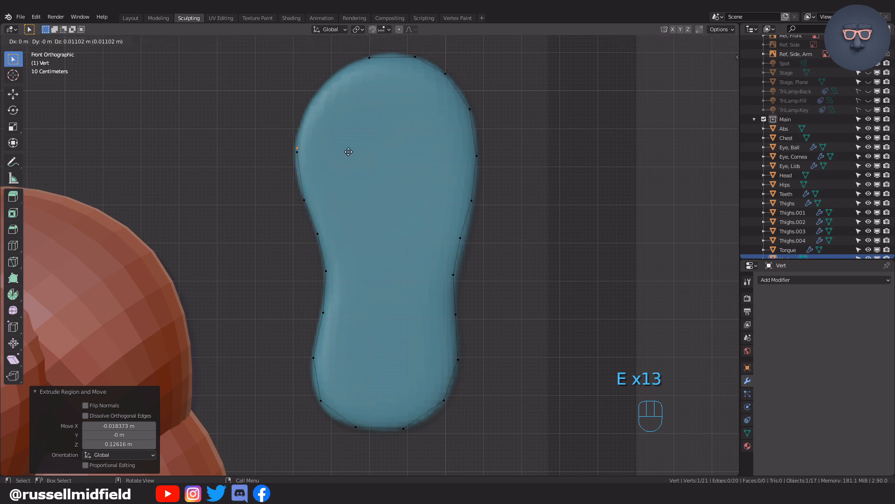
click(361, 110)
key(e)
click(390, 79)
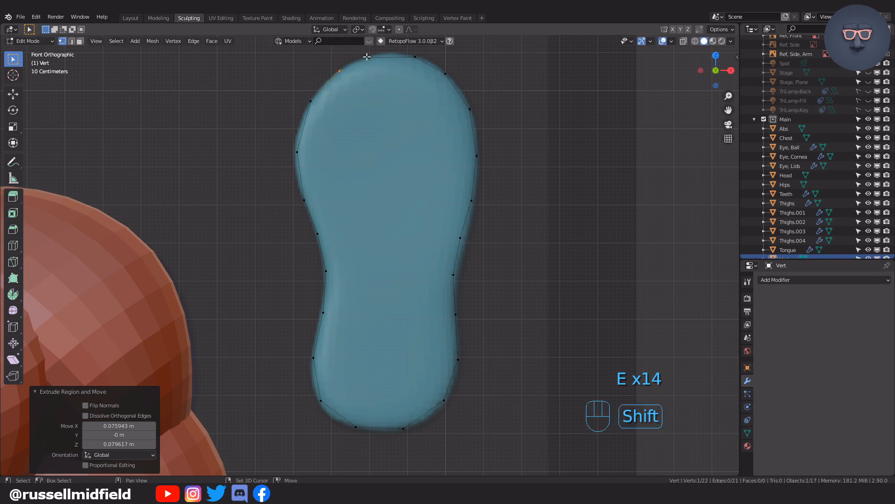
- Fill the traced sole outline with strips of faces from the toe end down to the heel
shift+click(390, 87)
key(f)
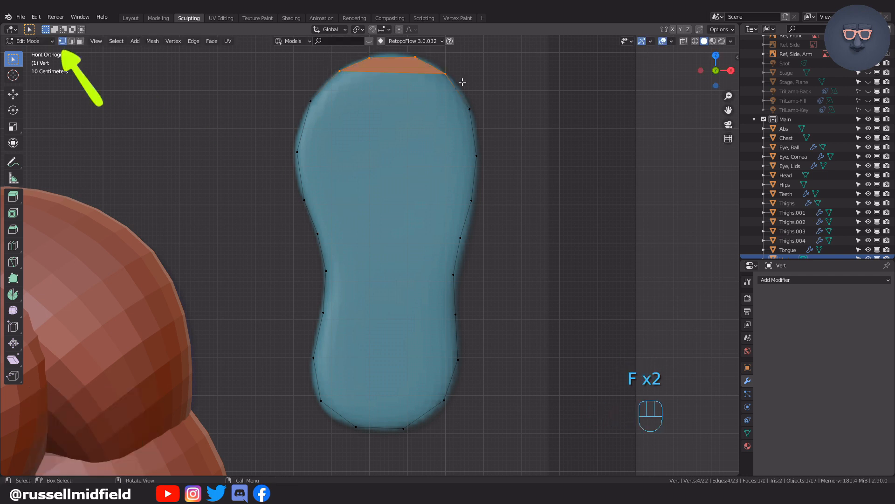
key(Tab)
click(463, 136)
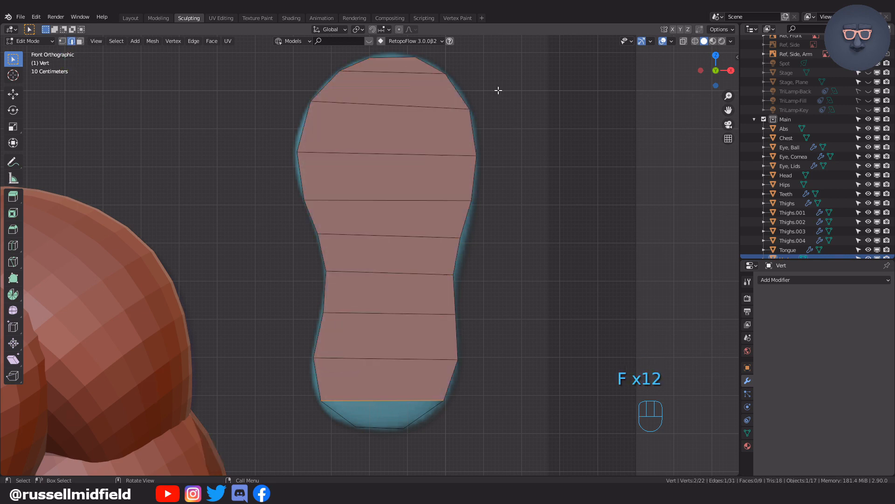
key(Tab)
click(426, 129)
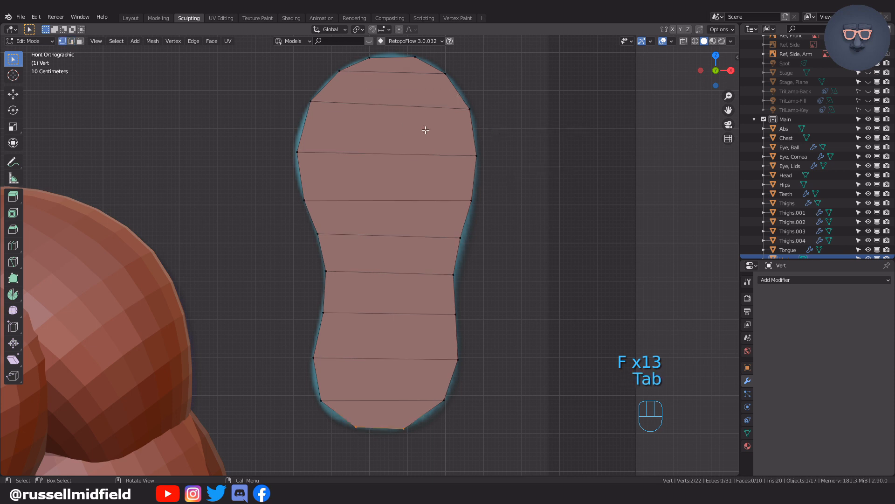
- Rotate the whole sole -90° in the right side view so that it lies flat
scroll(501, 190, down, 2)
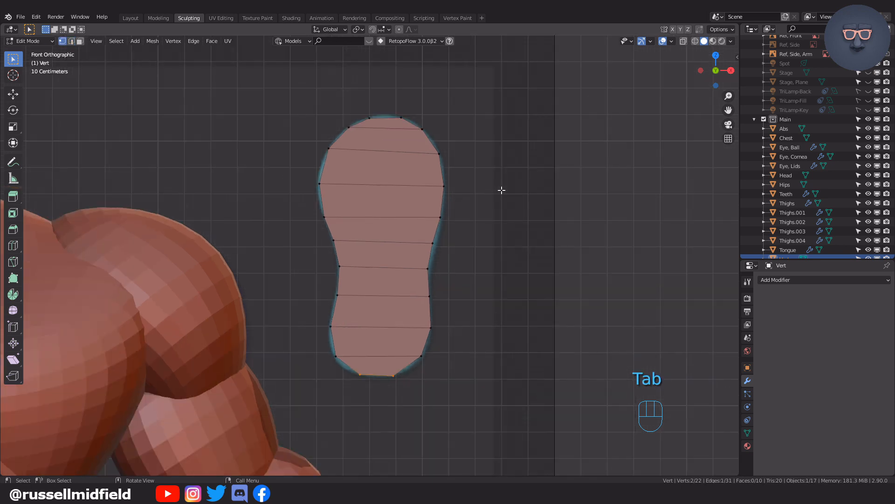
scroll(501, 189, down, 2)
middle_drag(507, 213, 487, 217)
key(KP_3)
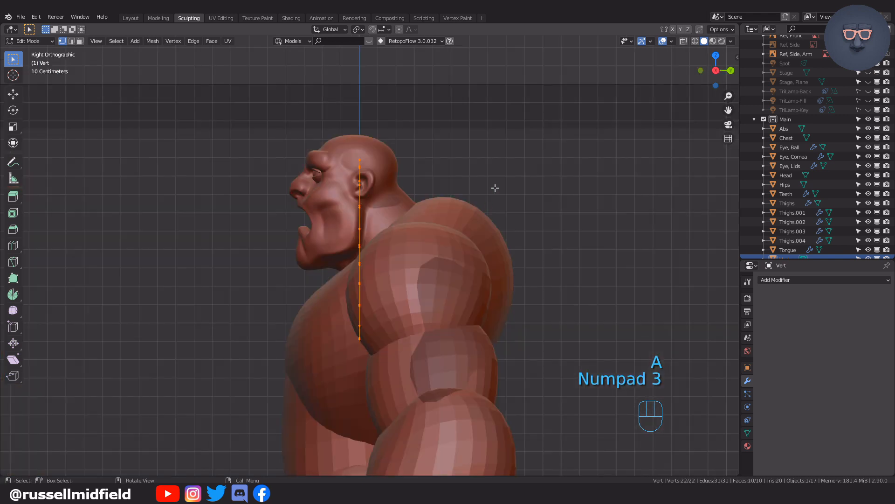
key(r)
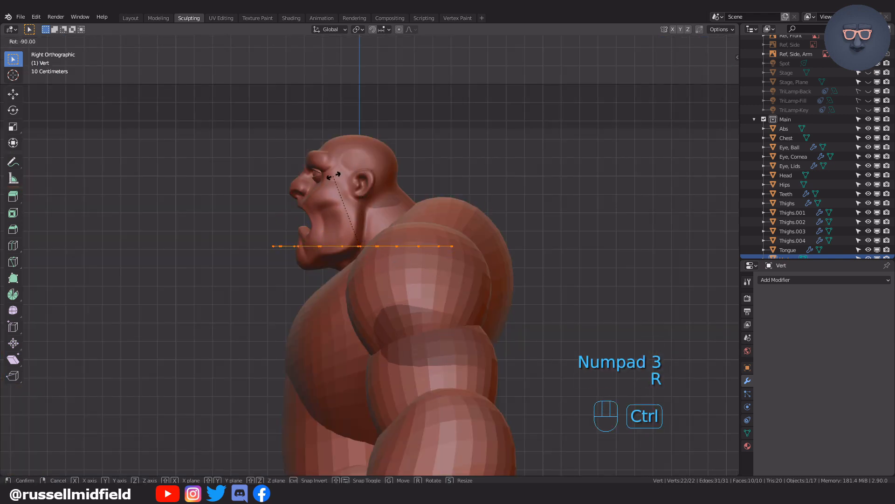
ctrl+click(334, 176)
- Move the flat sole down from head height to just below the lower leg
scroll(383, 232, down, 3)
shift+middle_drag(439, 292, 505, 152)
key(g)
click(486, 371)
shift+middle_drag(485, 372, 550, 136)
key(g)
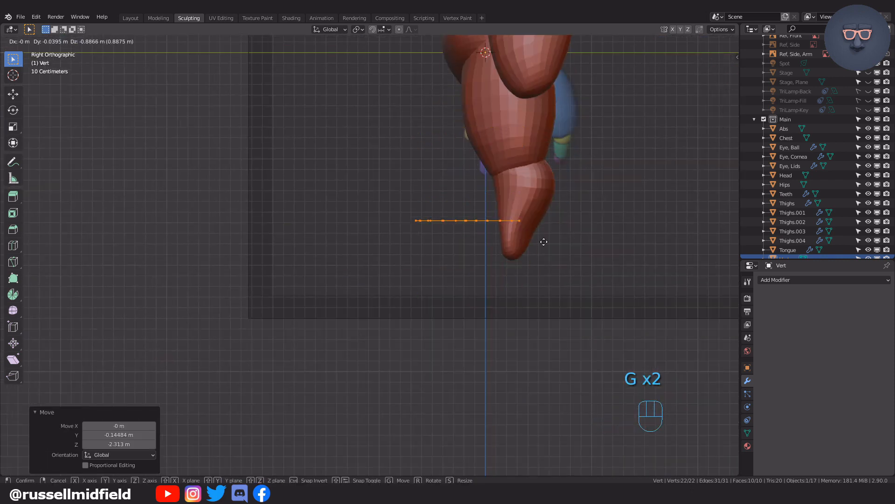
click(552, 304)
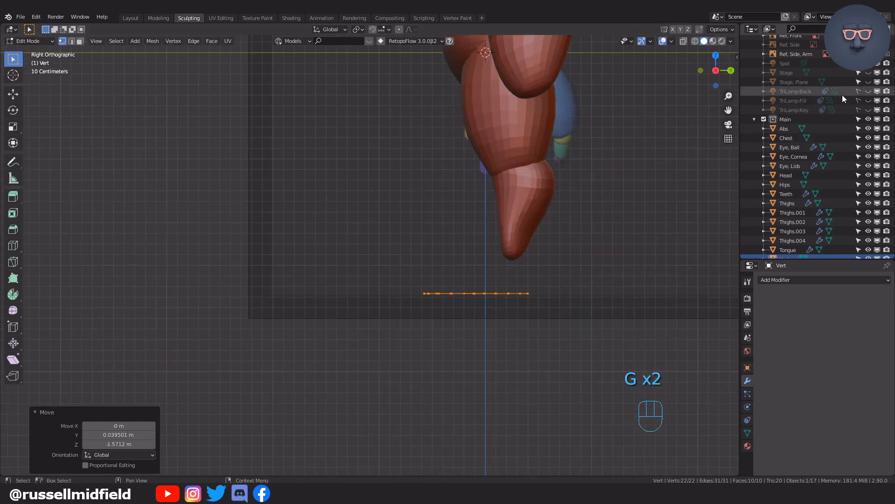
- Move the sole about 0.06 m in Y and 0.12 m in Z onto the base of the side reference's foot
scroll(609, 270, up, 2)
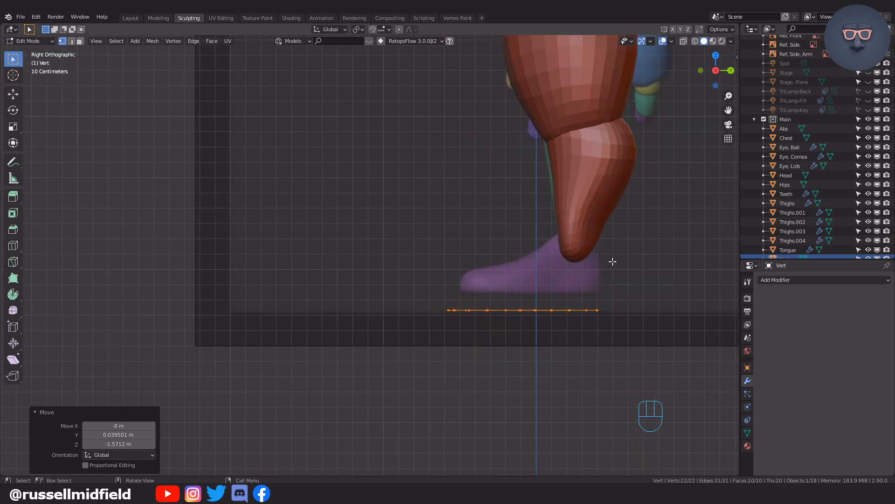
key(g)
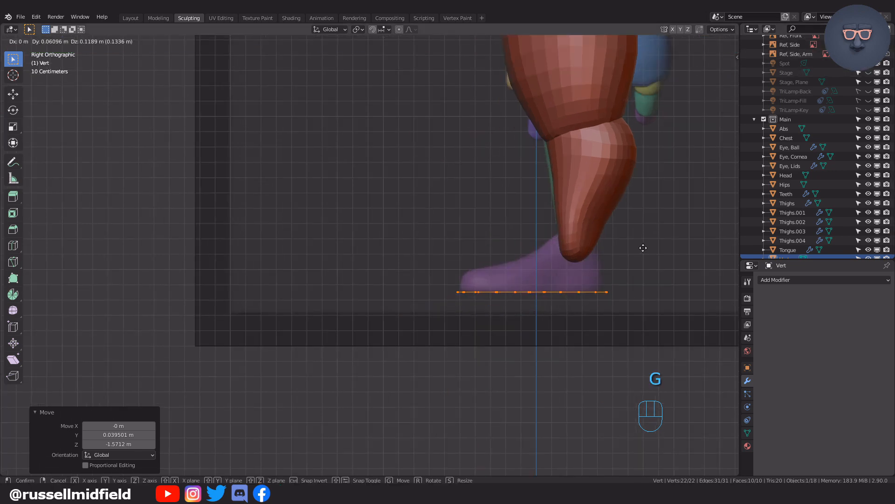
click(643, 248)
- Extrude the sole about 0.17 m upward and lower its top by about 0.012 m
shift+middle_drag(625, 253, 553, 239)
scroll(555, 247, up, 3)
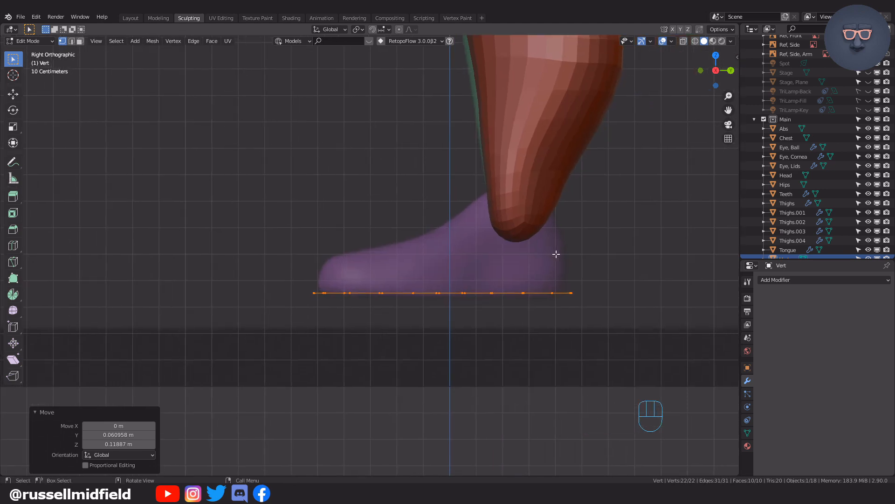
key(e)
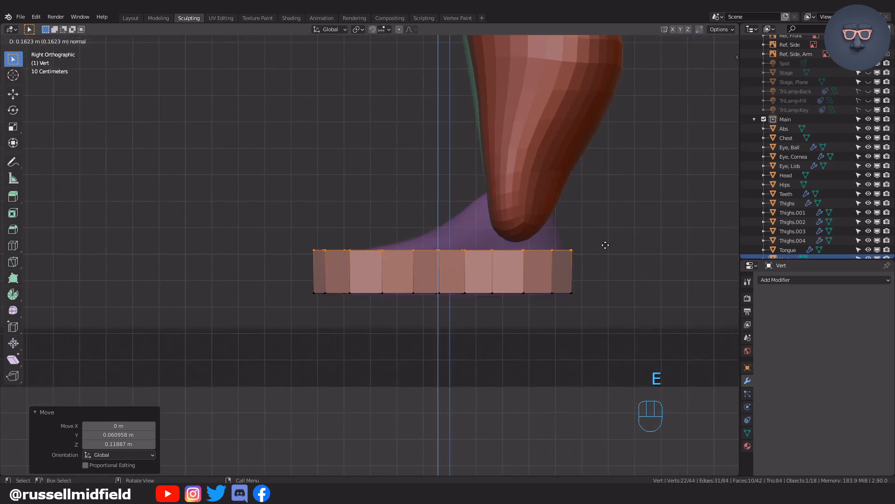
click(614, 243)
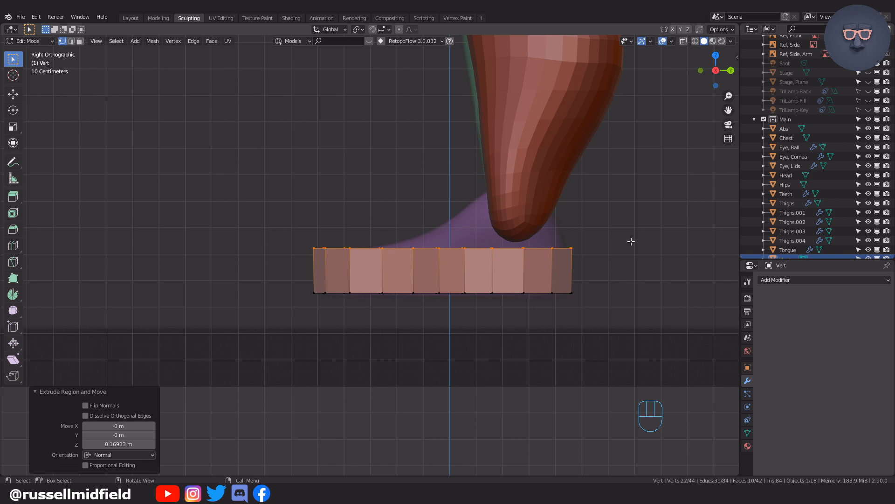
key(g)
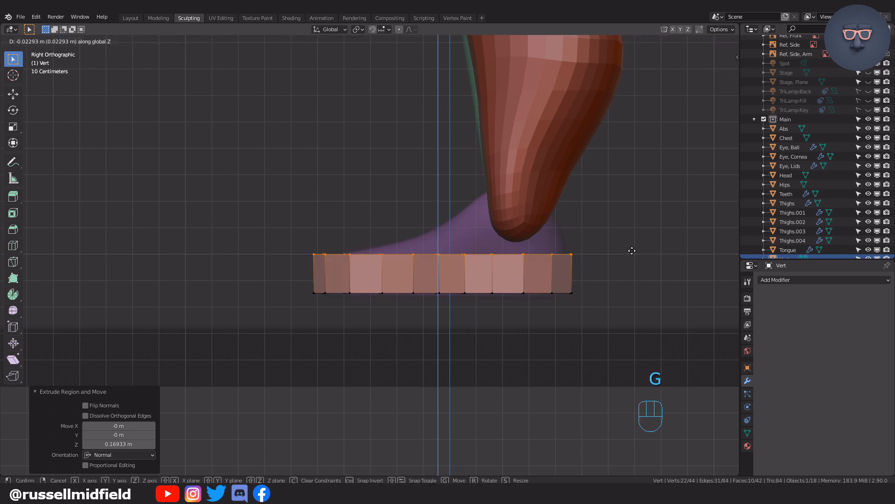
click(632, 248)
- Extrude the foot's top another 0.078 m or so upward and scale it to about 0.904
key(e)
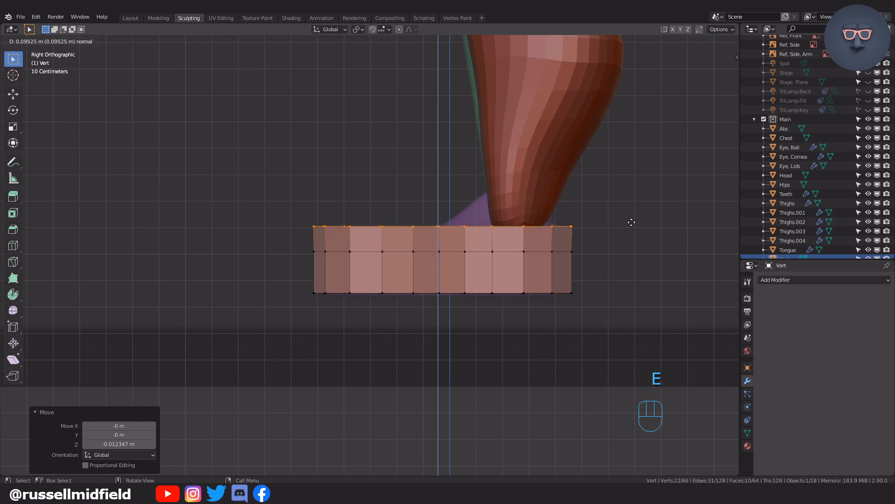
click(634, 230)
key(s)
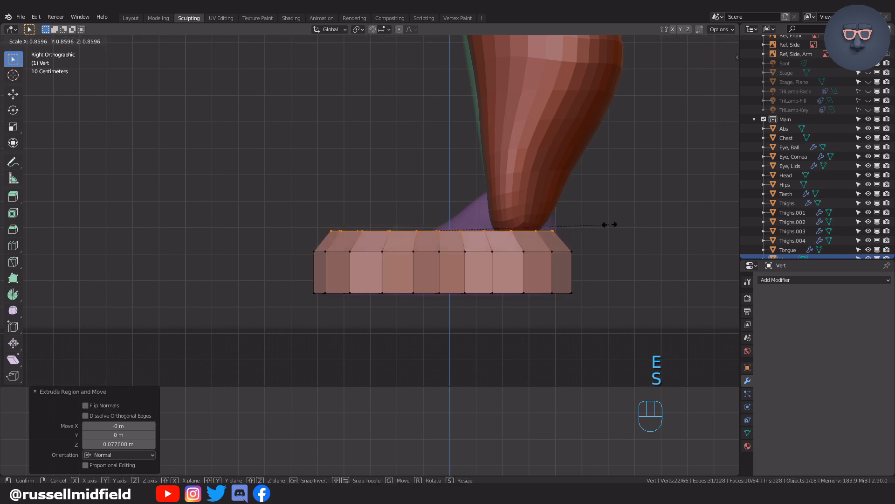
click(619, 226)
- Select the five top faces at the heel half of the foot and extrude them about 0.18 m upward for the ankle
middle_drag(586, 229, 543, 244)
key(Tab)
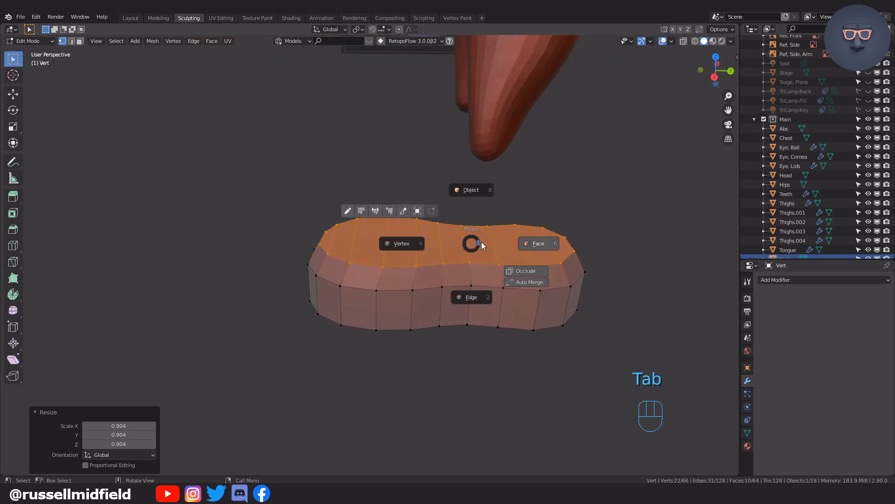
click(533, 243)
click(455, 240)
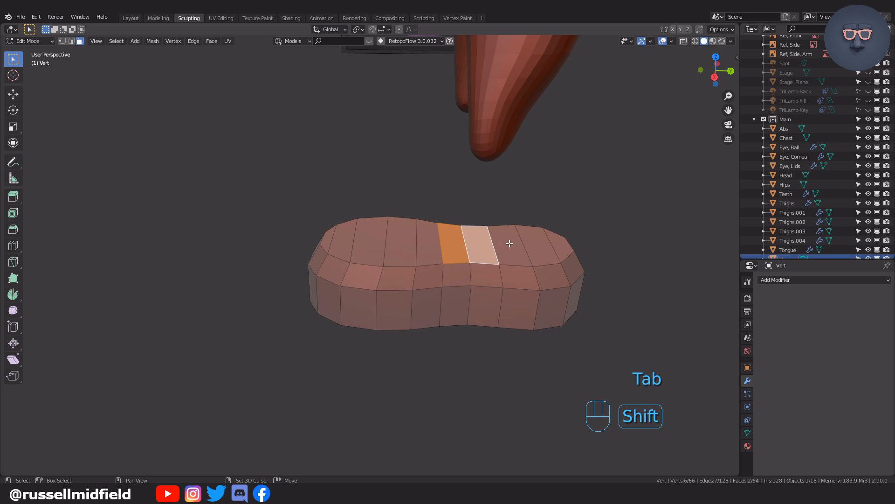
key(KP_3)
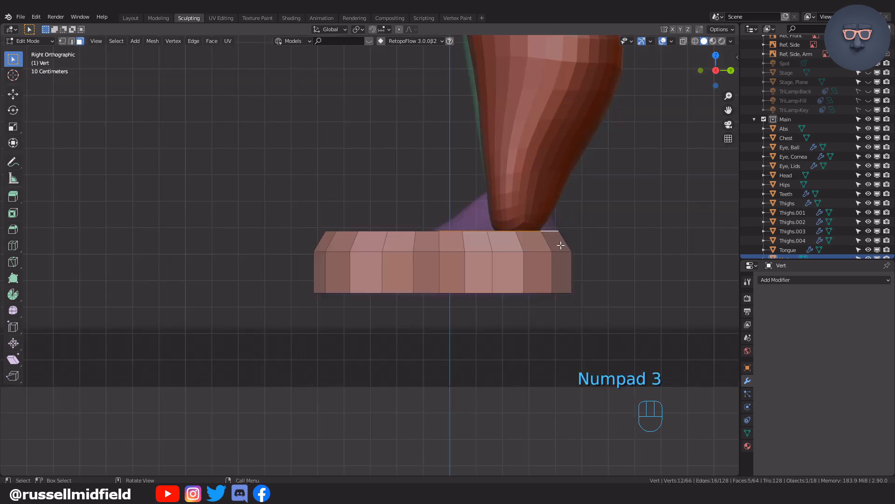
key(e)
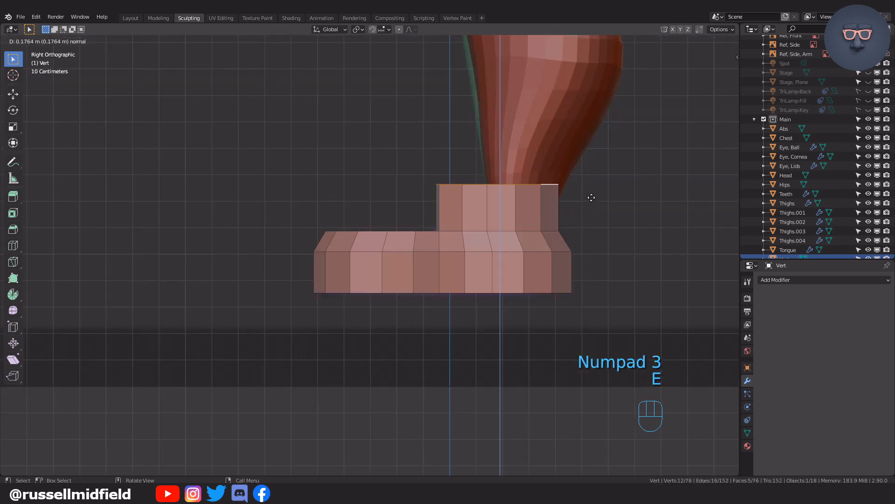
click(592, 197)
- Scale the ankle's top faces to about 0.639 and shift them back along Y to match the reference's slope
key(s)
click(582, 186)
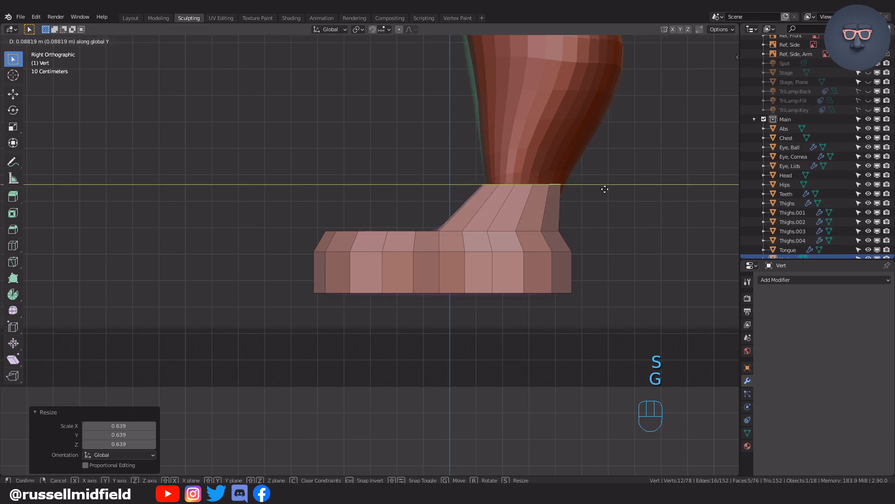
click(596, 187)
- Select the whole foot mesh in vertex mode and subdivide it with one cut
middle_drag(547, 199, 480, 186)
key(Tab)
click(411, 186)
middle_drag(417, 186, 461, 202)
key(a)
right_click(379, 208)
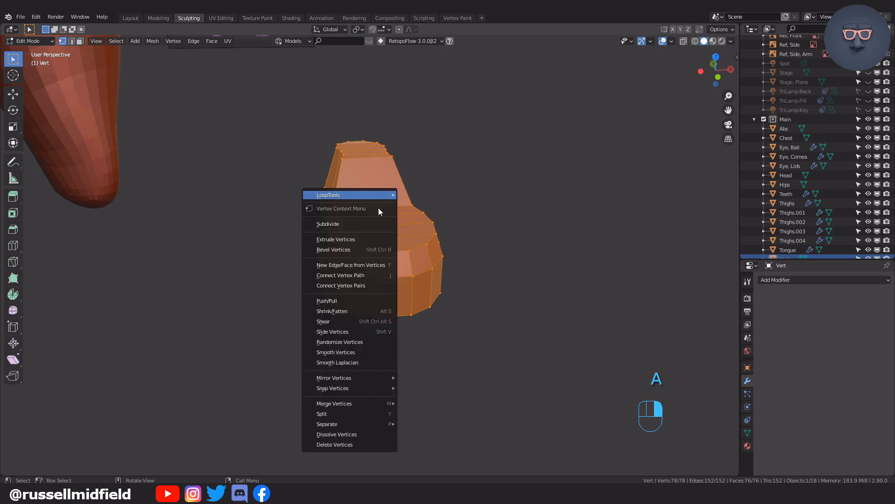
click(349, 222)
- Switch the foot to Sculpt Mode and try smoothing the side of the ankle, undoing the last stroke
middle_drag(347, 221, 430, 224)
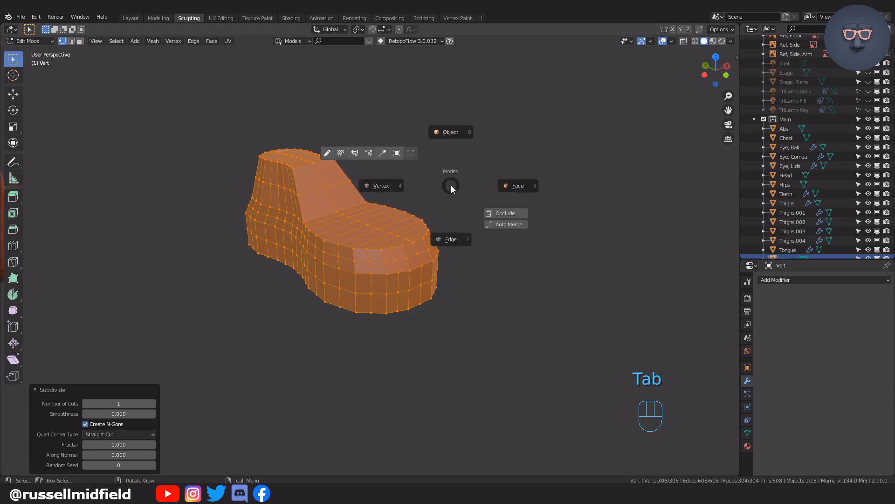
click(383, 153)
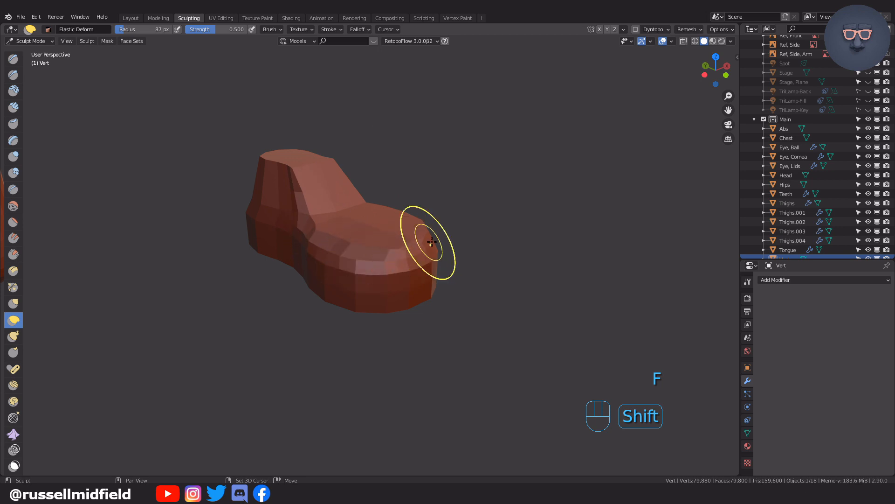
middle_drag(432, 242, 383, 224)
mouse_move(420, 273)
middle_down()
mouse_move(363, 264)
mouse_move(399, 237)
middle_up()
shift+drag(492, 220, 483, 202)
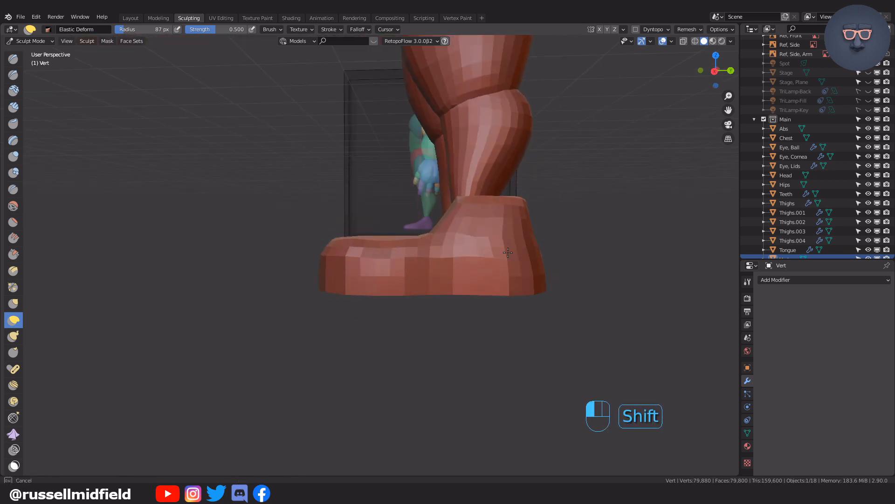
key(ctrl+z)
- Smooth the hard edges around the foot's toe, instep and ankle
middle_drag(355, 243, 518, 228)
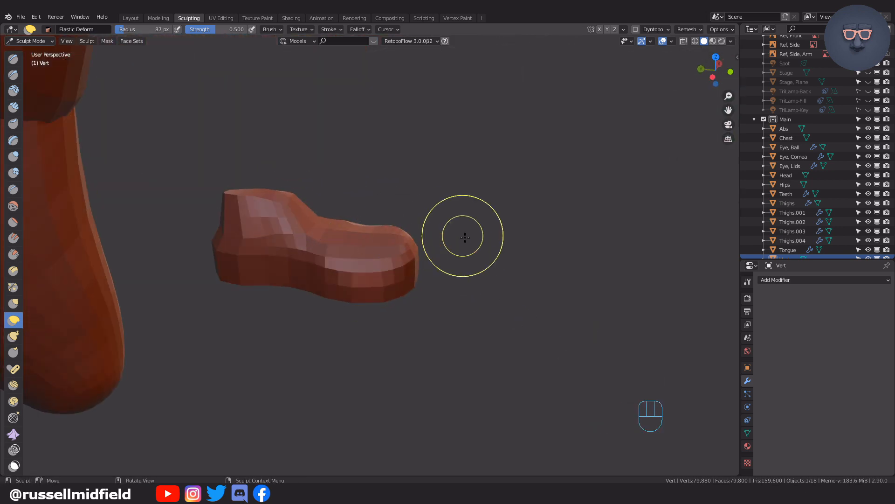
middle_drag(465, 237, 366, 229)
shift+drag(405, 224, 373, 245)
middle_drag(443, 248, 415, 251)
middle_drag(299, 284, 269, 252)
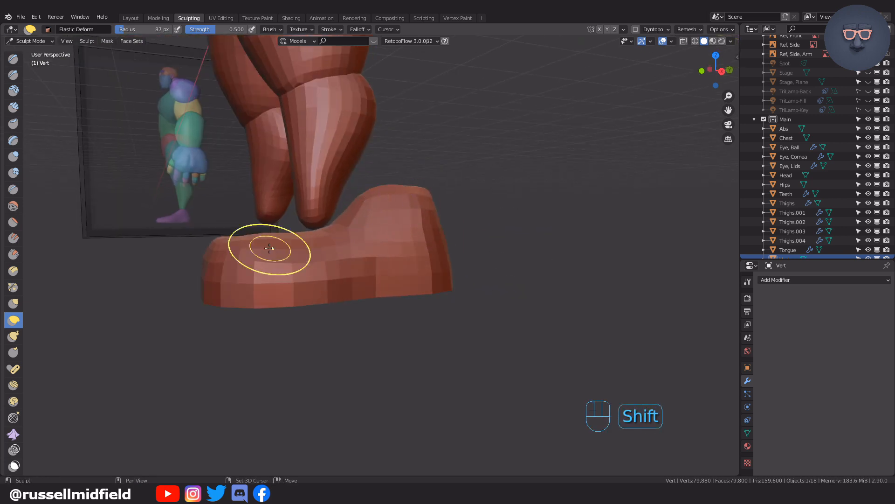
mouse_move(426, 191)
middle_down()
mouse_move(380, 110)
mouse_move(370, 299)
mouse_move(414, 180)
middle_up()
ctrl+middle_drag(310, 122, 322, 163)
middle_drag(559, 222, 482, 227)
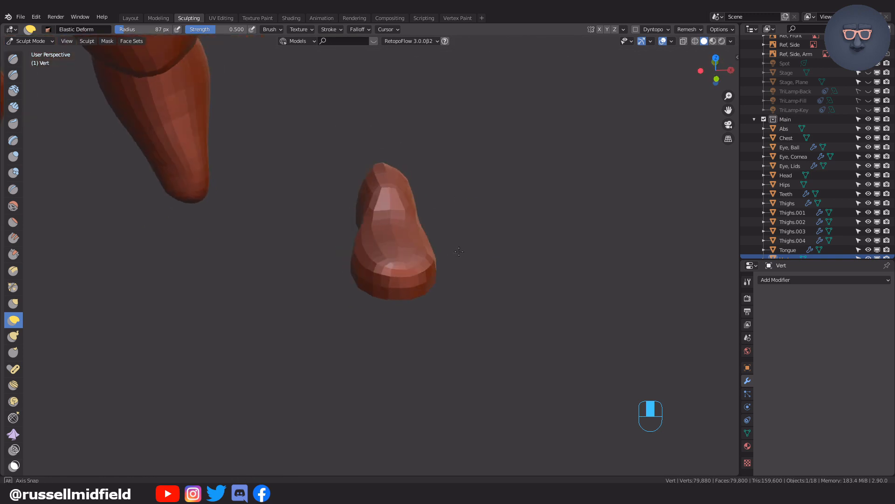
middle_drag(482, 266, 477, 250)
- Move the foot object about -1.21 m along X so that it sits under the lower leg
key(ctrl+Tab)
key(g)
click(237, 245)
middle_drag(237, 246, 432, 272)
- Return to sculpting and push the outer edge of the foot's toe area slightly inward with Elastic Deform
key(ctrl+Tab)
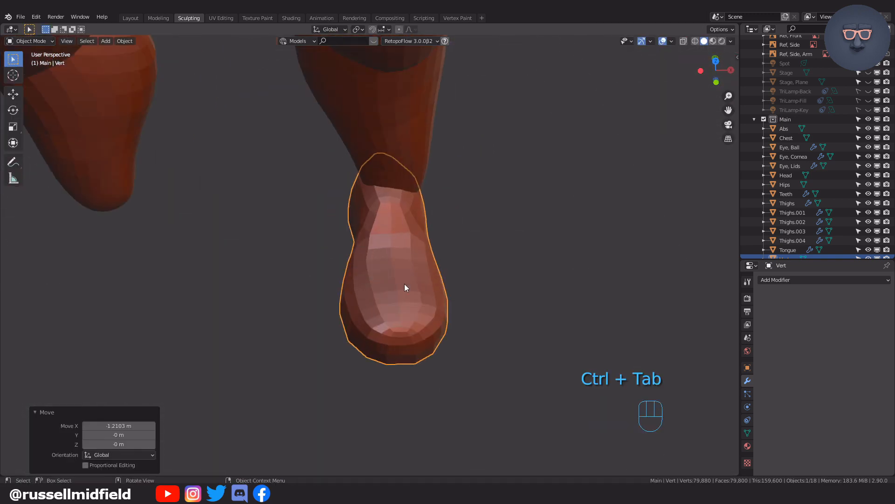
key(ctrl+Tab)
drag(448, 338, 438, 329)
mouse_move(374, 247)
middle_down()
mouse_move(464, 212)
mouse_move(466, 220)
middle_up()
- Apply the foot's transforms in Object Mode and add a Mirror modifier on the X axis for the opposite foot
key(ctrl+Tab)
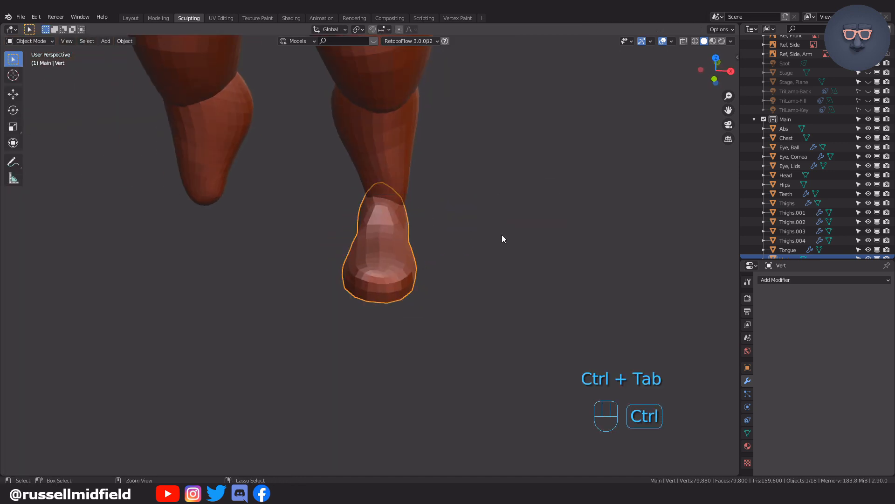
key(ctrl+a)
click(502, 235)
click(792, 280)
click(713, 372)
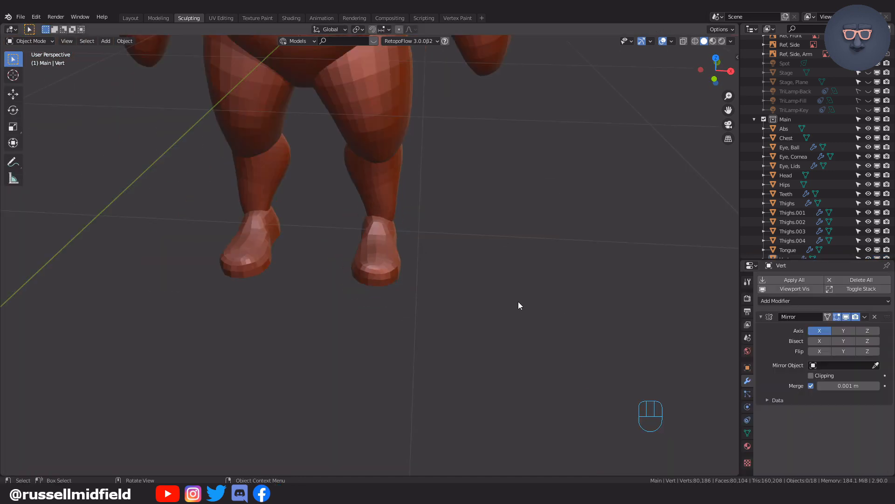
middle_drag(519, 302, 539, 282)
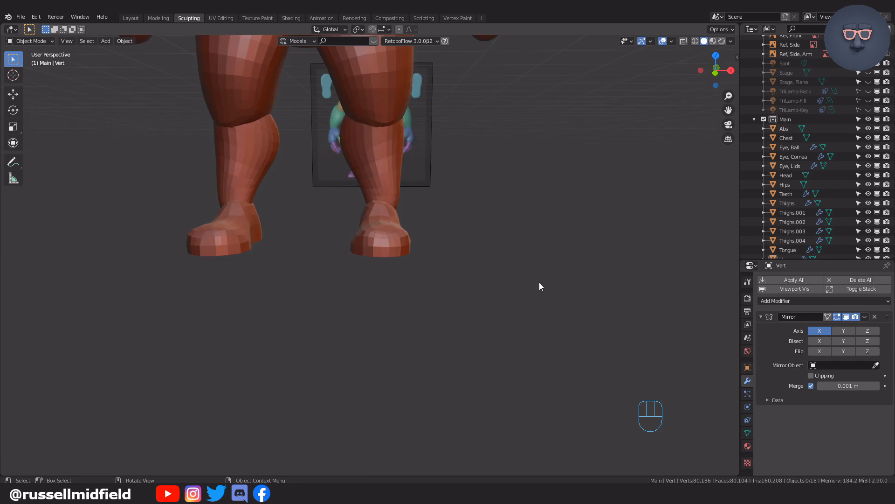
- Reposition the foot mesh in Edit Mode, adjusting it along Y, so that the mirrored feet sit under the calves
scroll(400, 307, up, 3)
key(Tab)
key(a)
key(g)
click(475, 286)
middle_drag(475, 286, 542, 229)
key(g)
key(y)
click(456, 256)
scroll(456, 258, up, 3)
key(Tab)
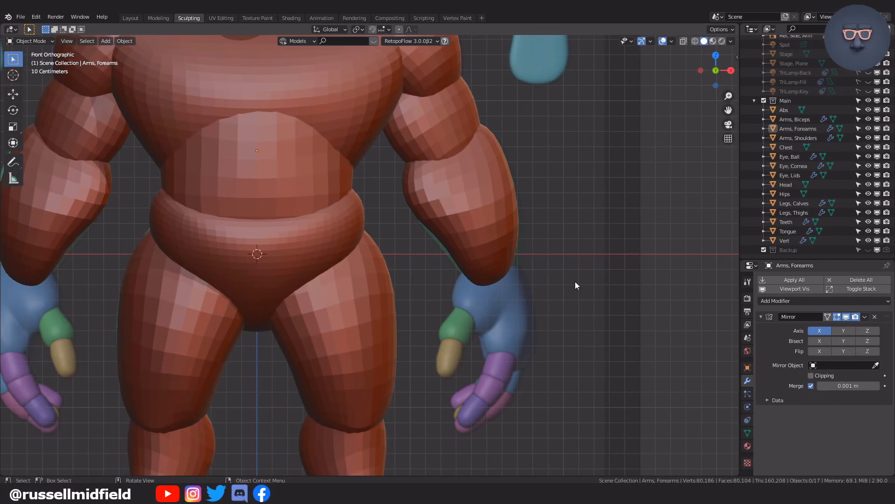
- Duplicate the forearm object and move the copy straight down along Z over the reference hand
shift+middle_drag(575, 281, 513, 303)
click(410, 261)
scroll(410, 261, up, 1)
key(shift+d)
key(z)
click(433, 379)
shift+middle_drag(433, 378, 436, 302)
- Rotate and move the forearm copy's mesh over the reference palm, and pull its lower end up and outward with Elastic Deform
key(Tab)
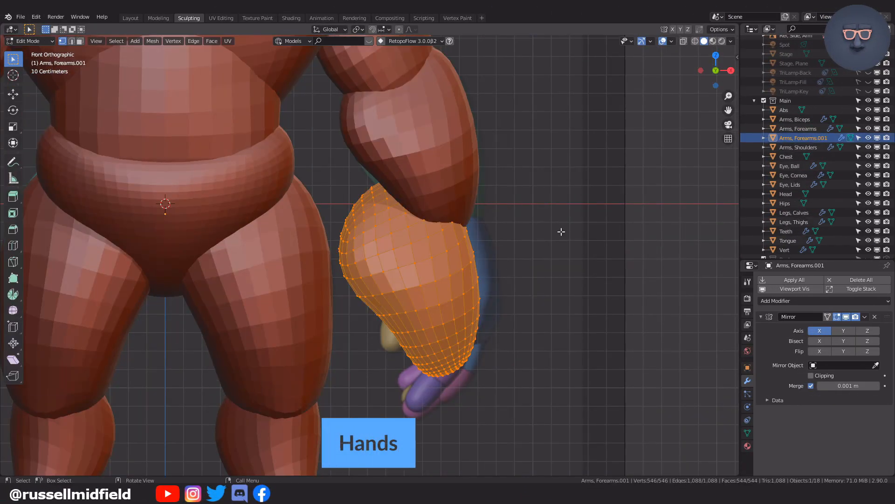
key(r)
click(558, 276)
key(g)
click(582, 263)
key(g)
click(571, 262)
scroll(566, 262, up, 1)
key(Tab)
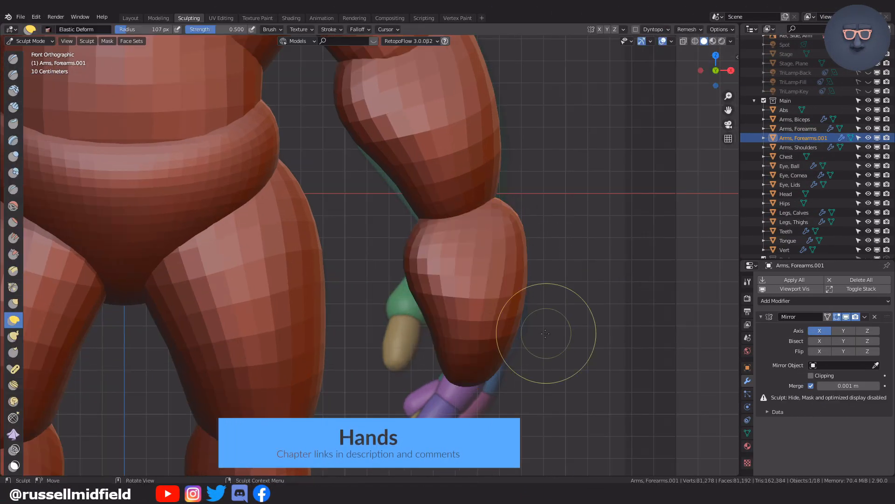
drag(486, 344, 510, 320)
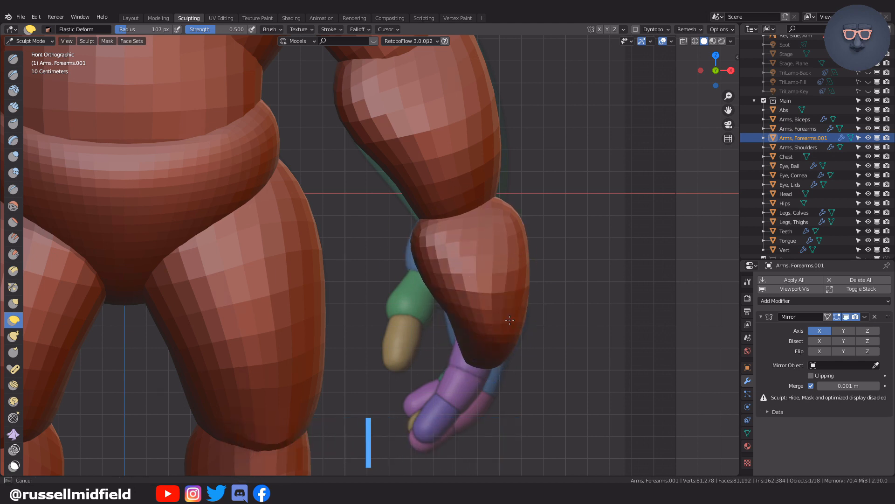
- Hide the thighs, calves, hips, abs and forearms in Object Mode to expose the hand reference in side view
mouse_move(537, 317)
middle_down()
mouse_move(505, 311)
mouse_move(518, 308)
middle_up()
scroll(551, 322, down, 4)
key(Tab)
click(382, 319)
key(h)
click(386, 343)
key(h)
click(369, 249)
key(h)
click(361, 231)
key(h)
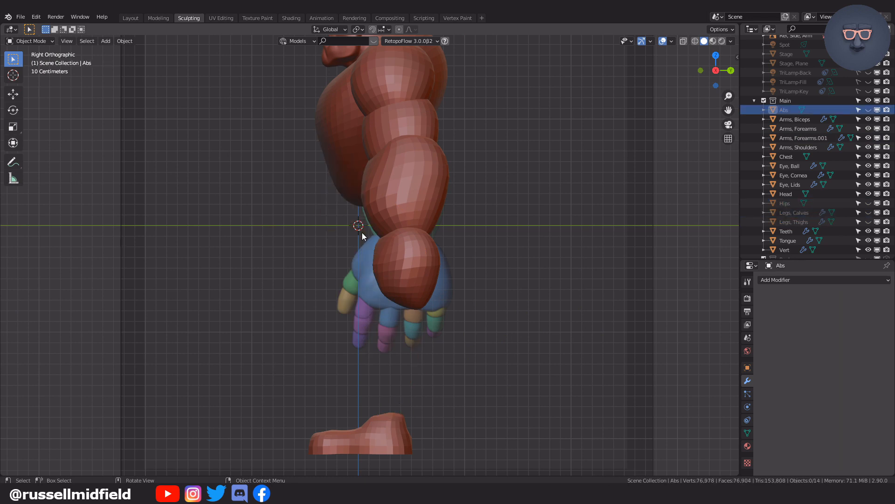
scroll(404, 199, up, 3)
click(407, 195)
key(h)
- Widen the hand block in side view with Elastic Deform to fill the reference palm's outline
shift+middle_drag(435, 260, 411, 250)
click(410, 289)
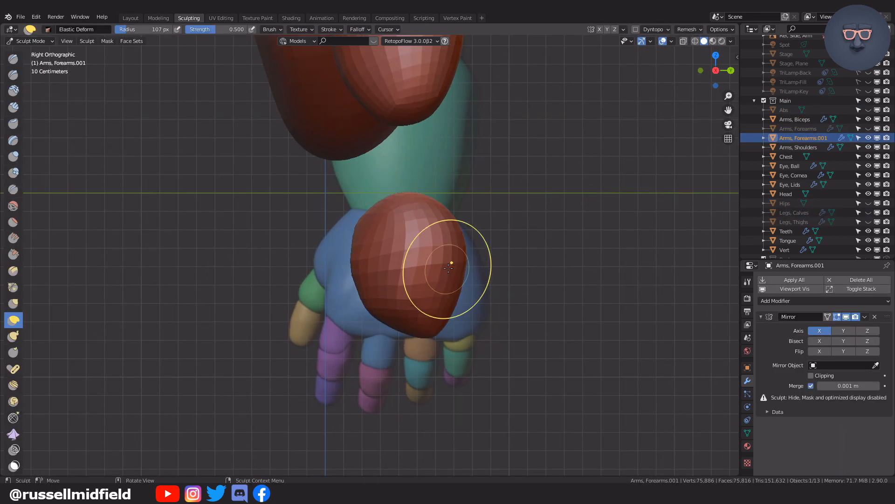
drag(355, 255, 326, 252)
drag(375, 242, 352, 280)
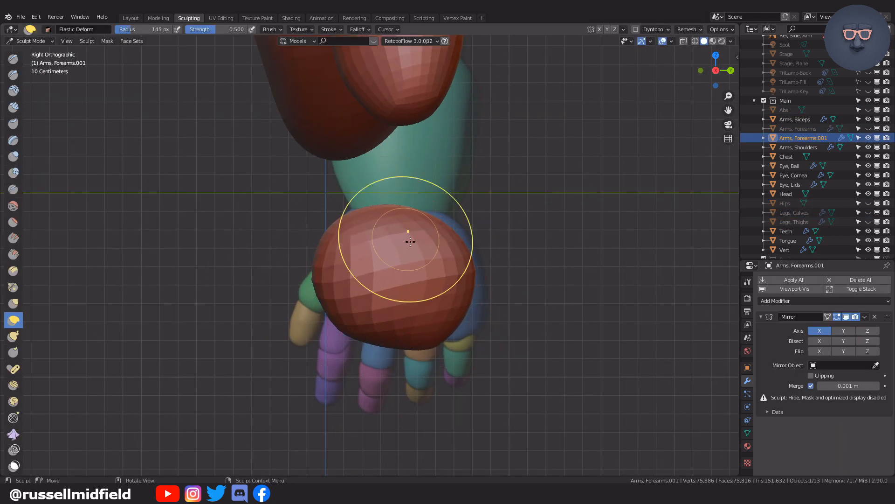
drag(488, 290, 482, 291)
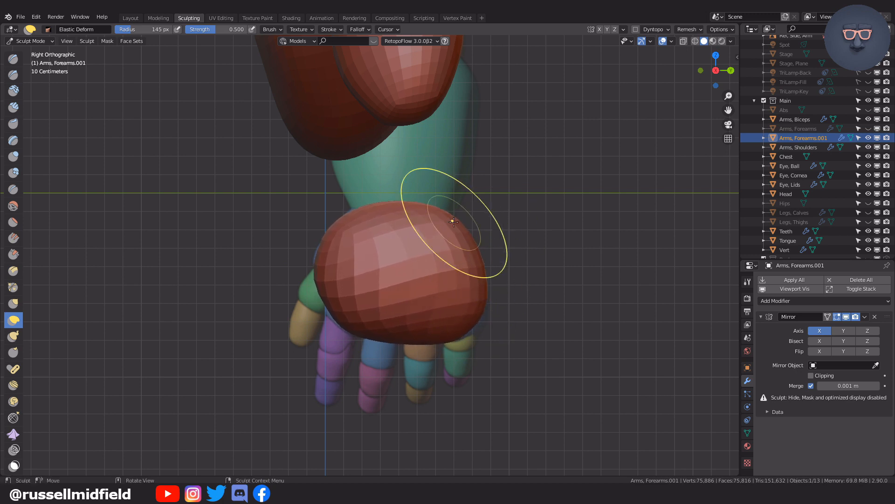
- Refine the palm's thumb-side edge in side view using Elastic Deform with a 98 px brush
shift+middle_drag(338, 283, 359, 262)
ctrl+middle_drag(358, 262, 381, 239)
key(f)
click(376, 239)
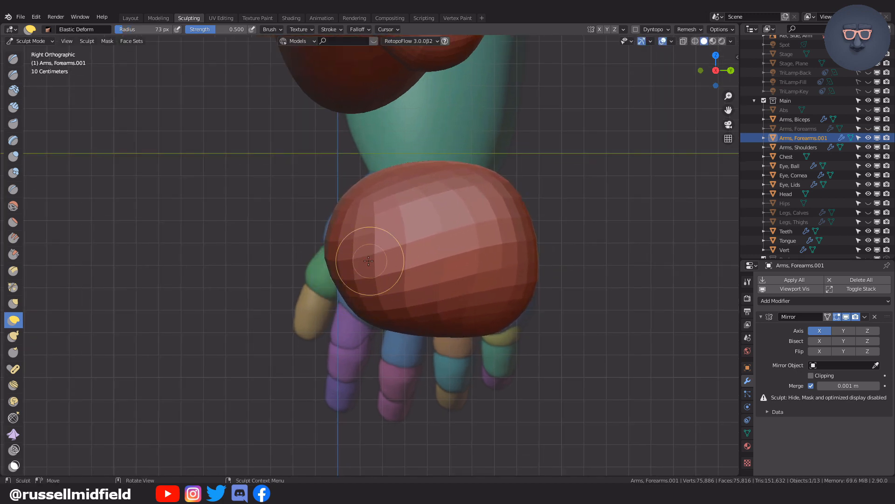
ctrl+middle_drag(387, 288, 386, 292)
key(f)
click(398, 288)
drag(348, 275, 355, 273)
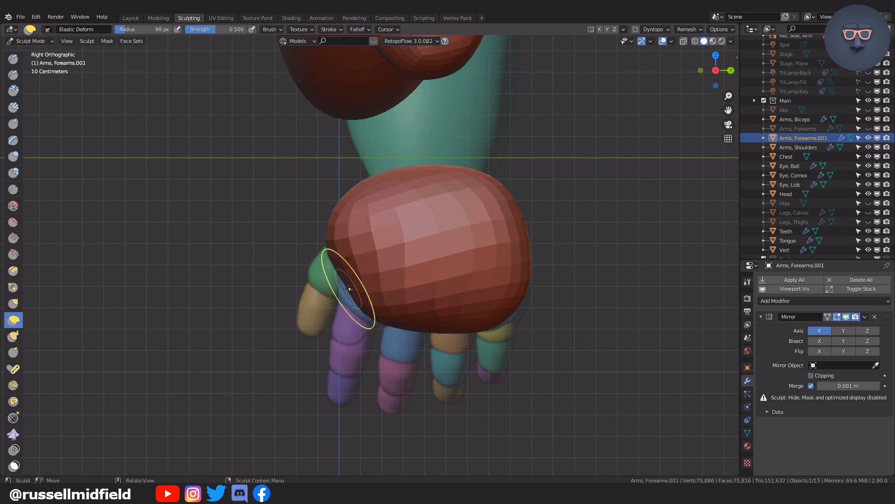
drag(332, 235, 341, 235)
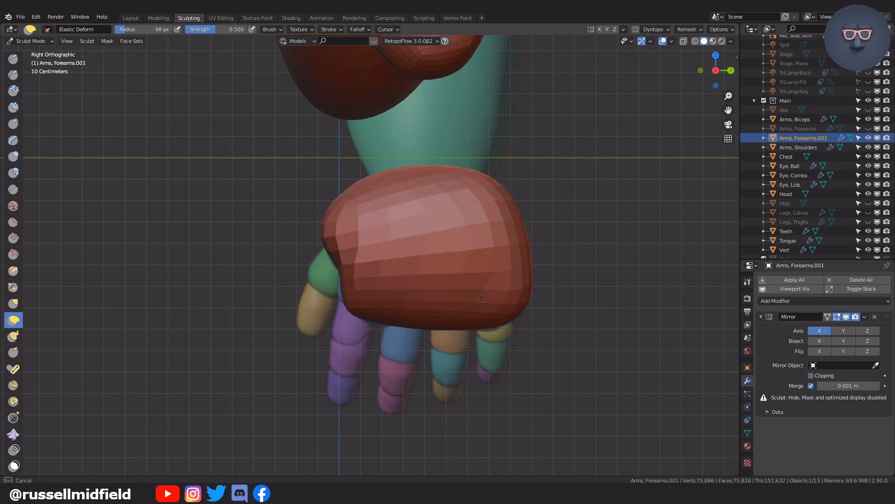
- Shape the hand's palm and thumb side from the front and in isolated view with Elastic Deform
alt+middle_drag(504, 320, 453, 270)
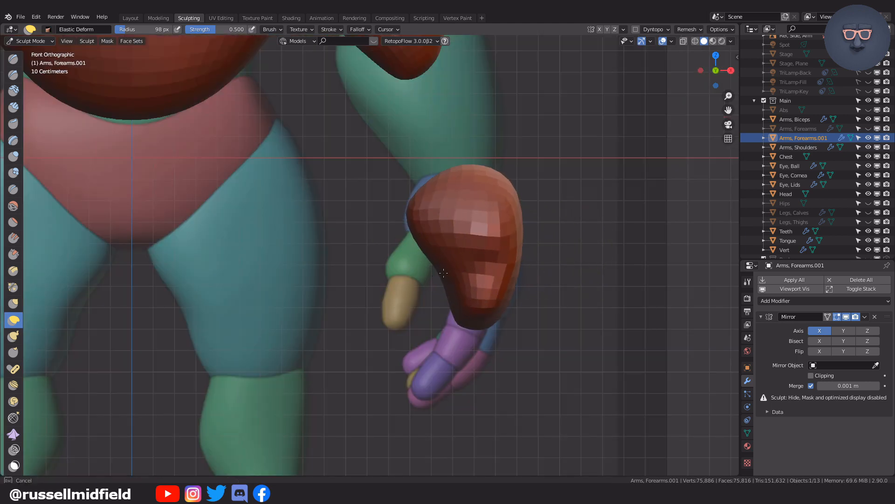
middle_drag(553, 301, 545, 356)
key(KP_Decimal)
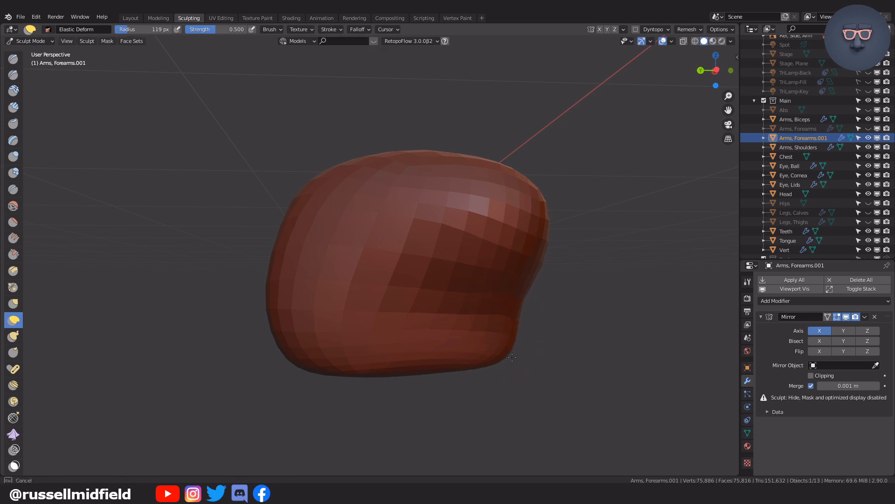
key(KP_Divide)
middle_drag(601, 322, 408, 305)
middle_drag(450, 258, 564, 278)
shift+middle_drag(510, 143, 542, 202)
scroll(542, 203, down, 1)
- Add a capsule-shaped Round Cube at the world origin in Object Mode with radius 0.50 and 8 arc divisions
key(shift+c)
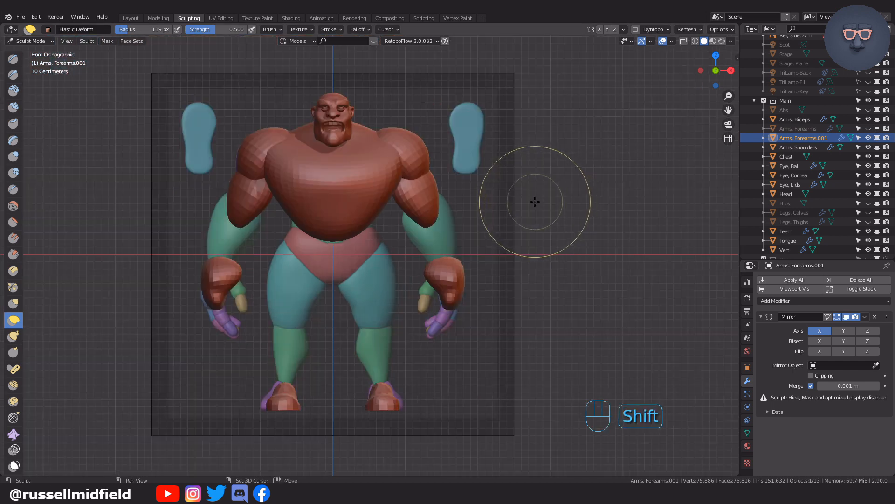
key(KP_7)
key(ctrl+Tab)
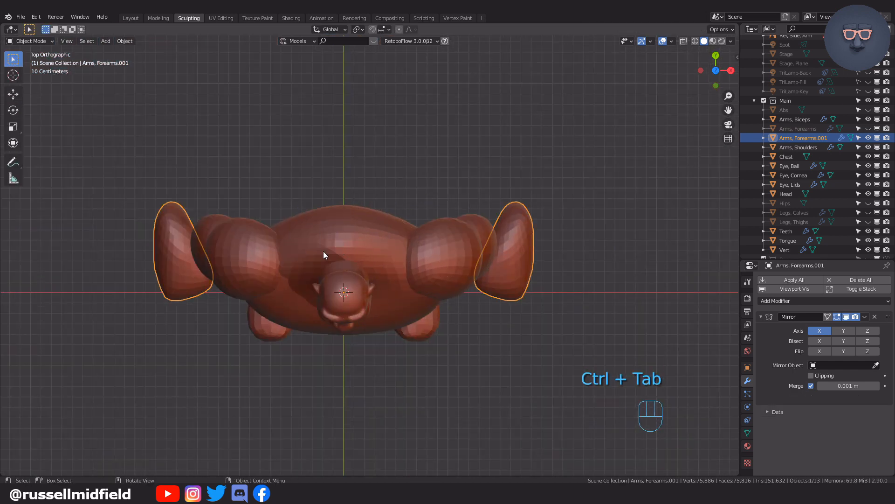
key(shift+a)
click(494, 312)
click(130, 237)
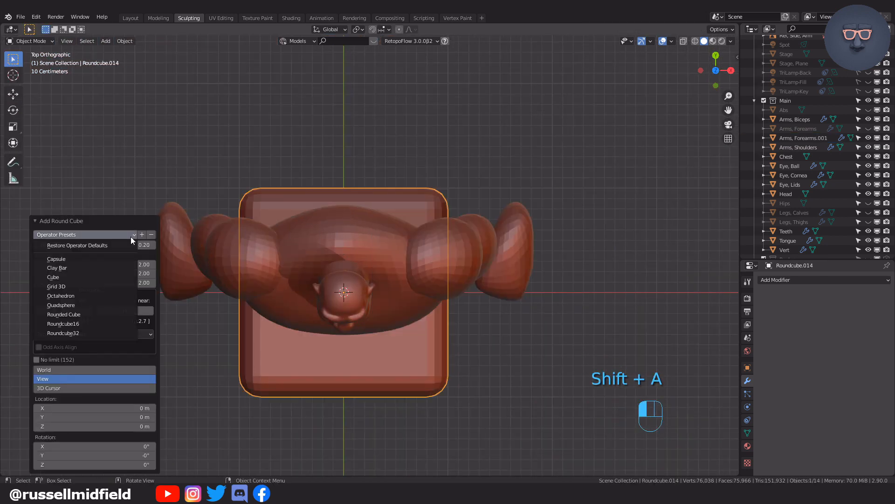
click(90, 315)
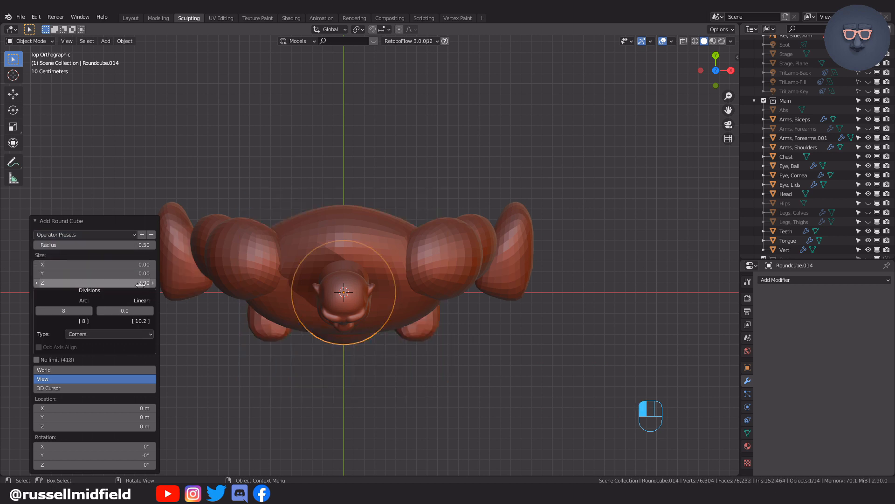
- Flatten the capsule's rounded lower and upper ends by scaling their vertices along Z, the upper end to about 0.66
key(KP_1)
scroll(386, 306, down, 2)
scroll(386, 306, up, 2)
key(Tab)
drag(252, 405, 543, 318)
key(alt+z)
key(s)
click(464, 298)
drag(246, 172, 539, 252)
key(s)
click(470, 238)
key(Tab)
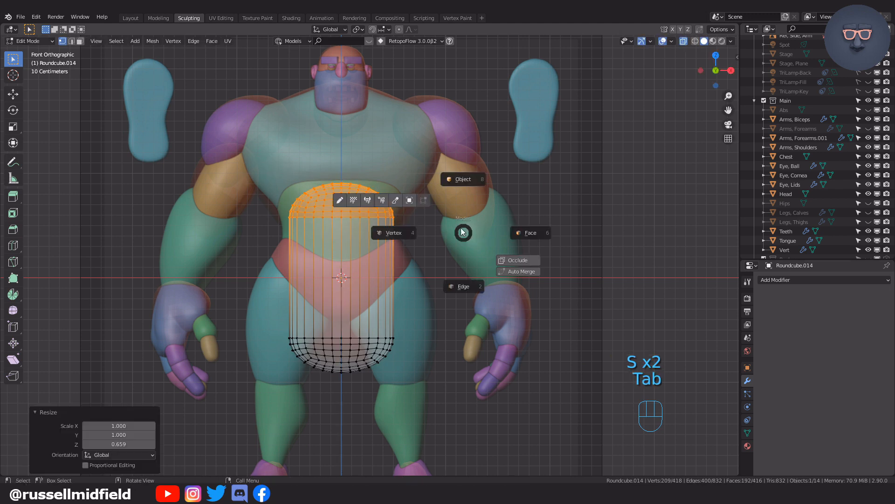
- Scale the capsule down and position it at an angle over the index finger's base segment in front view
click(477, 172)
key(s)
click(393, 240)
key(g)
click(543, 315)
shift+middle_drag(542, 315, 485, 275)
key(KP_Decimal)
key(s)
click(453, 222)
click(517, 247)
- Add a loop cut around the segment's middle, scale the loop outward, and scale the whole segment by 0.957
key(Tab)
key(ctrl+r)
click(426, 256)
key(s)
click(505, 259)
key(Tab)
click(438, 270)
key(s)
click(516, 240)
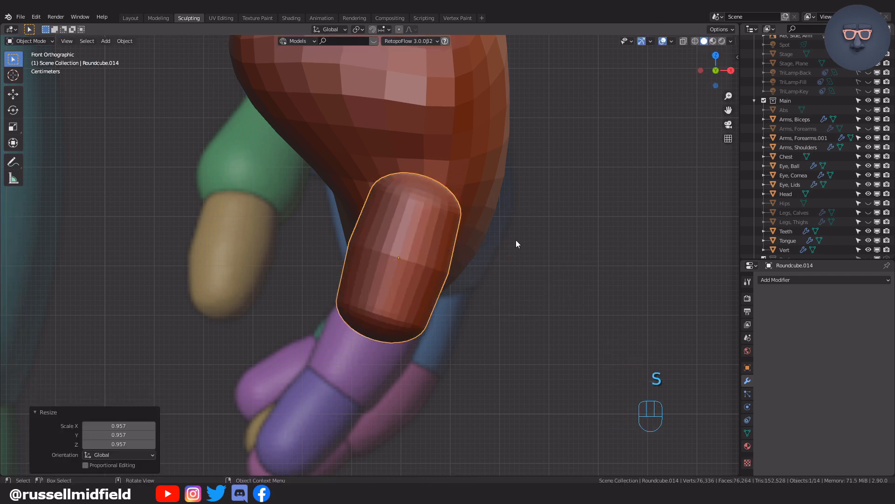
- Rotate and move the base segment in side view to match the index finger's direction, finishing with a 2.7° rotation
key(KP_3)
key(r)
click(480, 233)
key(g)
click(520, 237)
key(r)
click(529, 248)
scroll(530, 248, down, 2)
scroll(486, 248, up, 1)
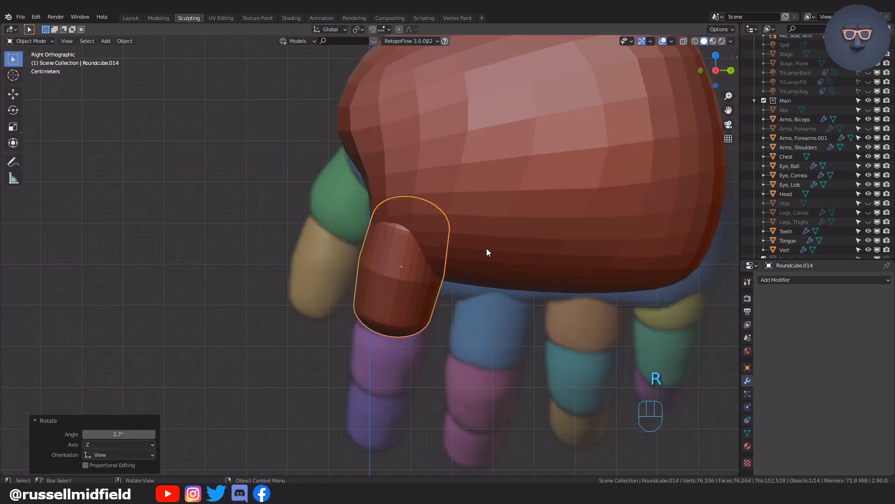
- Duplicate the base segment in front view and rotate, move and scale the copy by 1.074 over the index finger's middle segment
key(KP_1)
key(shift+d)
key(r)
key(g)
key(s)
click(468, 297)
key(g)
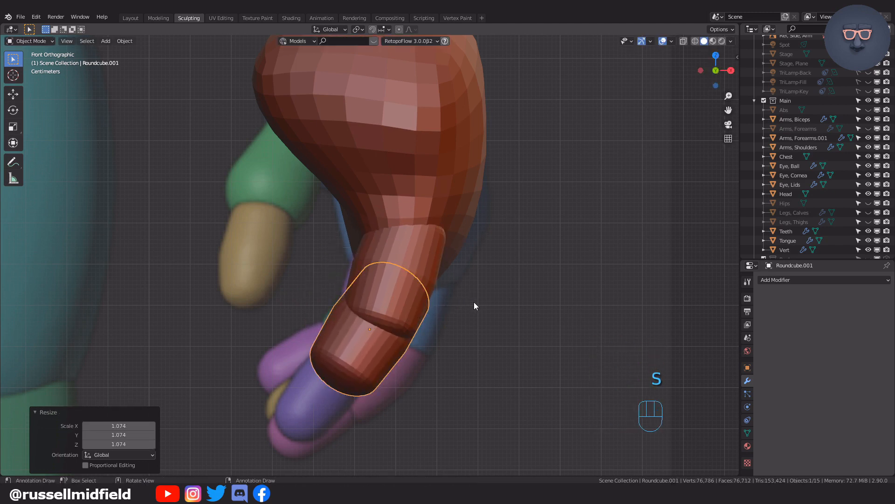
- Align the middle segment with the index finger in side view by moving, rotating and resizing it
key(KP_3)
key(g)
click(422, 310)
key(r)
click(472, 305)
key(g)
click(466, 304)
key(s)
click(456, 306)
middle_drag(456, 306, 538, 322)
- Duplicate the middle segment about -0.12 m in X and Z and rotate the copy over the index fingertip in front view
key(KP_1)
key(shift+d)
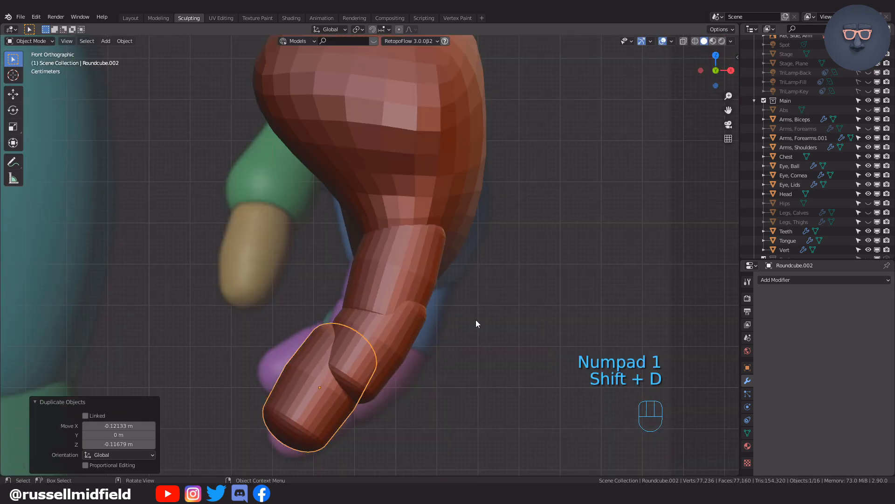
key(r)
click(519, 335)
key(g)
click(528, 337)
key(r)
click(530, 320)
key(g)
click(532, 319)
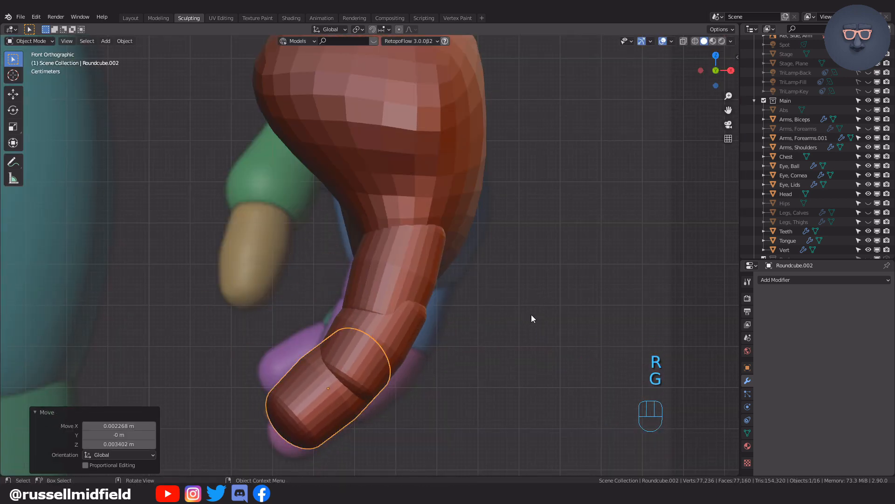
- Align the fingertip segment in side view by moving it and rotating it -3.66°
key(KP_3)
key(g)
key(r)
click(455, 328)
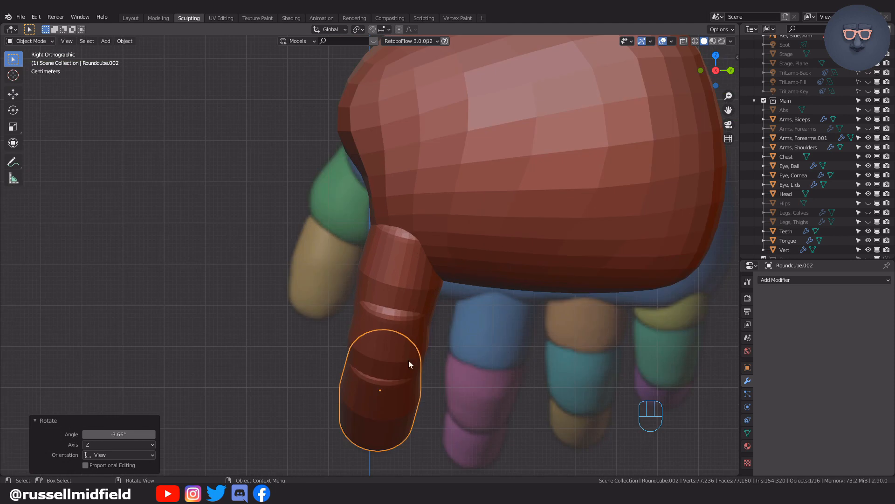
click(479, 348)
- Duplicate the index finger's three segments in side view and rotate, scale and move the copy over the middle finger
scroll(479, 348, down, 3)
middle_drag(479, 348, 390, 273)
drag(391, 273, 426, 306)
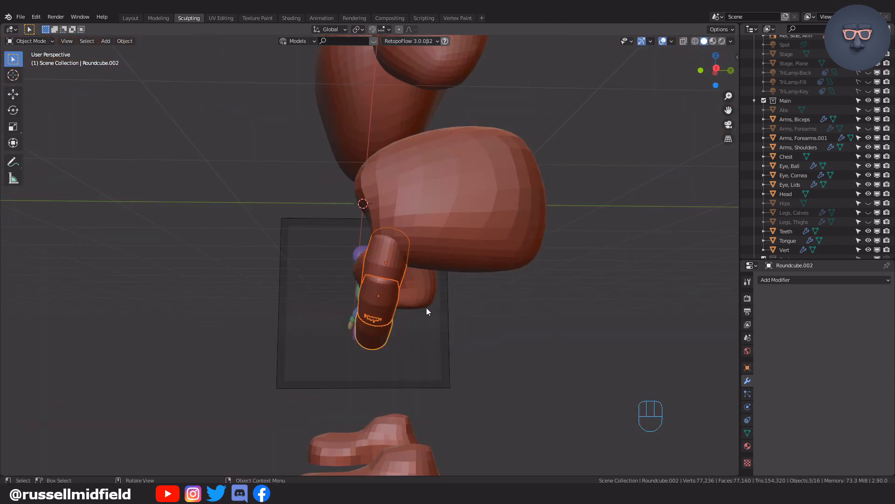
key(KP_3)
key(shift+d)
key(r)
click(513, 293)
key(g)
key(s)
click(514, 295)
key(g)
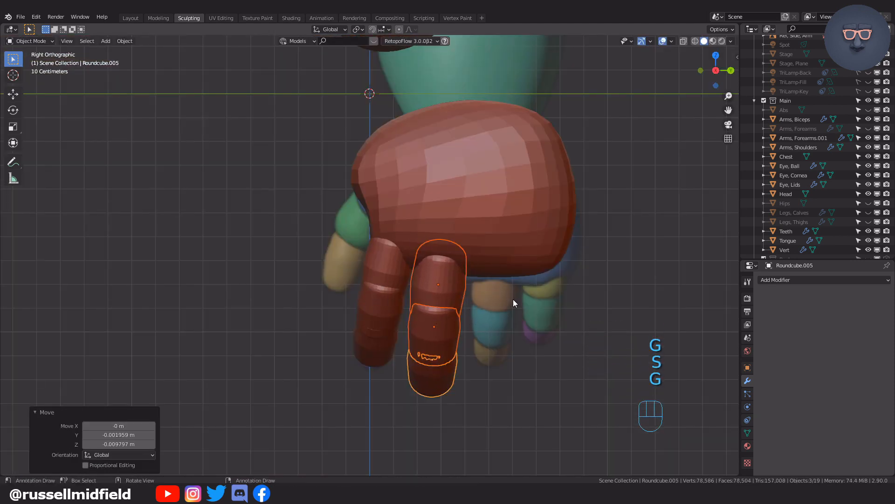
click(511, 293)
- Align the middle finger's three segments with the palm in front view by moving and rotating them
key(KP_1)
scroll(504, 285, up, 2)
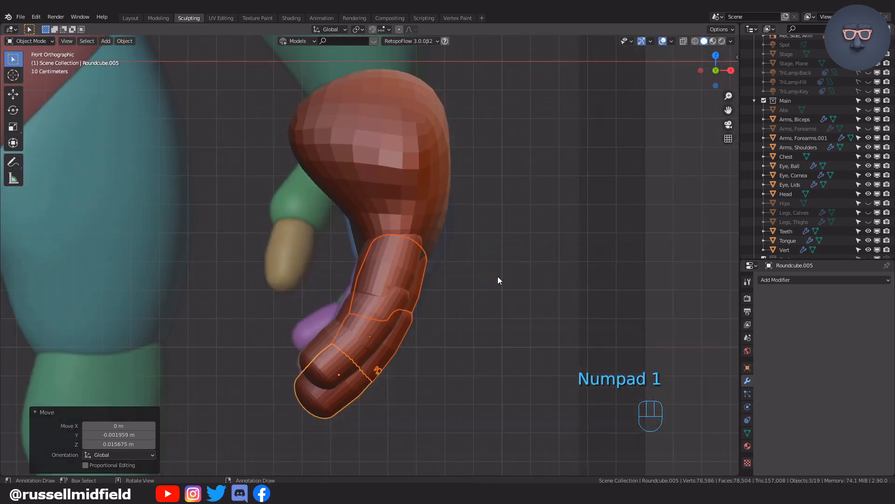
key(g)
click(508, 276)
key(r)
click(518, 227)
key(g)
click(510, 252)
- Rotate and reposition the middle finger's tip segment in front view
click(358, 387)
key(r)
click(512, 293)
key(g)
scroll(514, 293, down, 1)
- Duplicate the middle finger's three segments in side view and rotate and move the copy over the ring finger
key(KP_3)
drag(406, 399, 533, 308)
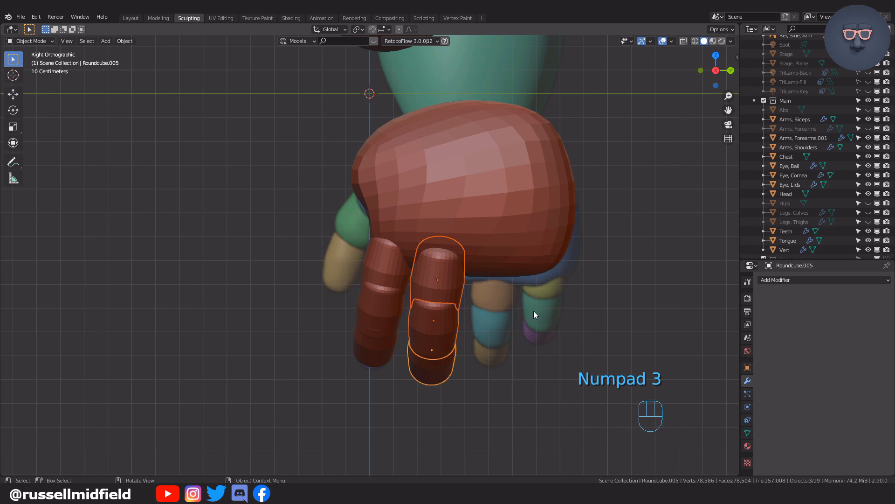
shift+middle_drag(529, 310, 456, 303)
key(shift+d)
click(513, 303)
key(r)
click(517, 264)
key(g)
click(516, 260)
key(g)
click(506, 259)
- Check the ring finger in front view and fine-tune its position in side view
key(KP_1)
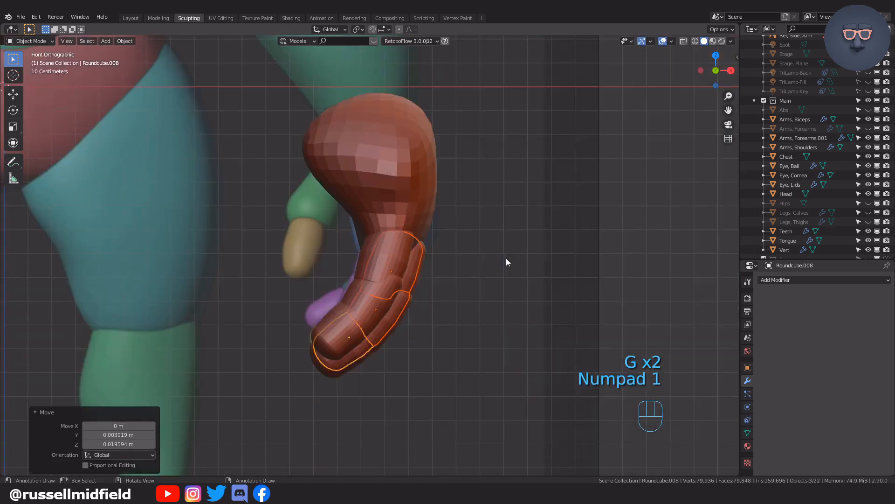
scroll(506, 258, up, 2)
click(518, 221)
key(KP_3)
key(g)
click(502, 250)
key(g)
click(500, 252)
- Duplicate the ring finger over the little finger in side view, scale the copy by 0.852, rotate it -3° and move it into place
scroll(500, 254, down, 2)
shift+middle_drag(492, 256, 451, 259)
key(shift+d)
click(503, 260)
key(s)
click(489, 260)
key(s)
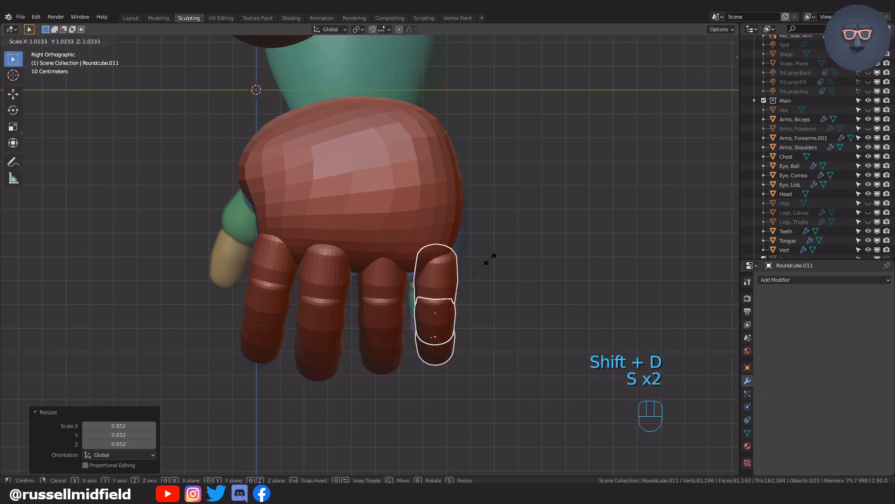
click(493, 256)
key(g)
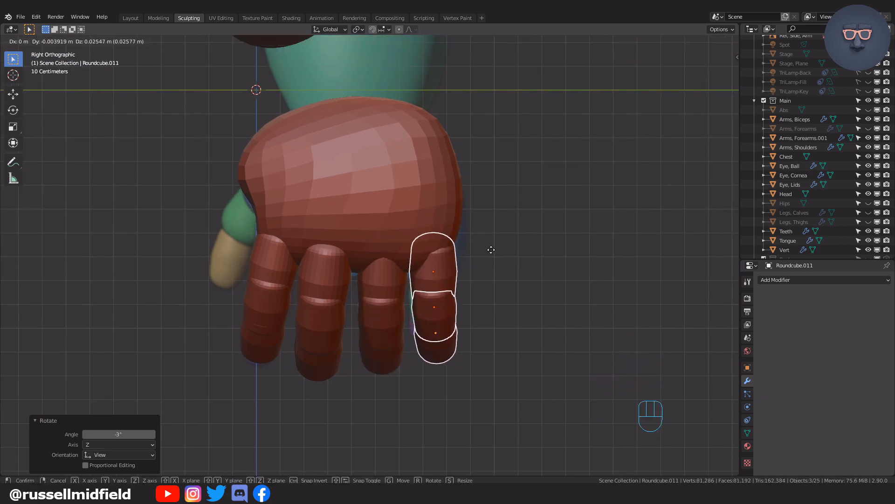
click(491, 250)
key(ctrl+KP_1)
scroll(491, 250, up, 2)
click(429, 392)
key(r)
click(549, 309)
key(ctrl+z)
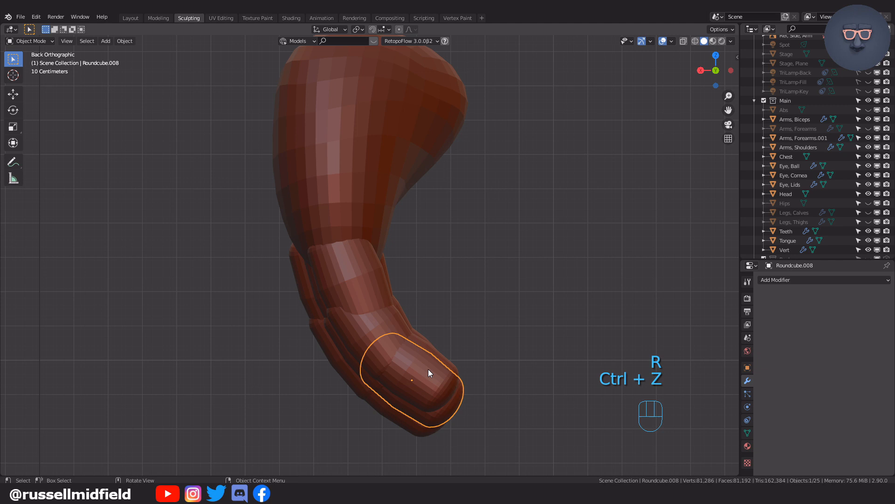
- Try to rotate and reposition the little finger's segments one by one in back view
click(428, 370)
key(r)
click(575, 263)
key(g)
click(571, 267)
key(r)
click(572, 306)
key(g)
click(599, 270)
key(g)
click(599, 262)
scroll(529, 301, down, 1)
- Undo the individual rotations and moves of the little finger's segments
key(ctrl+z)
key(ctrl+z)
key(ctrl+z)
key(ctrl+z)
key(ctrl+z)
key(ctrl+z)
key(ctrl+z)
key(ctrl+z)
key(ctrl+z)
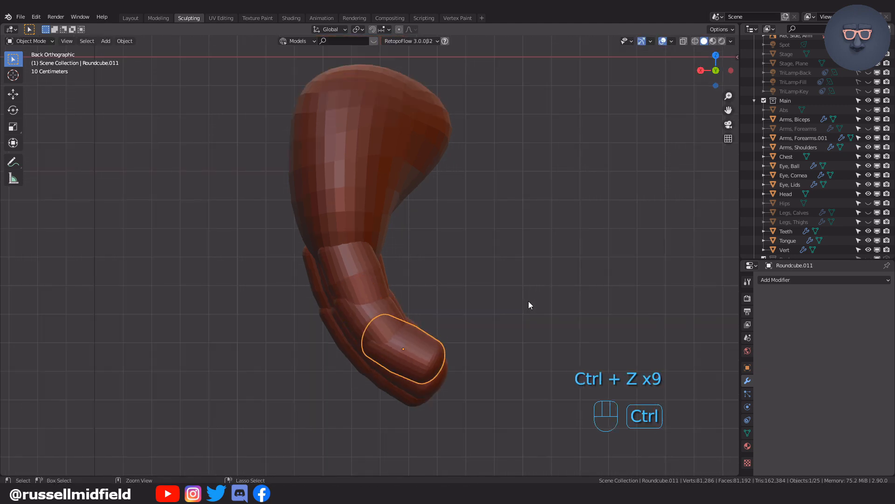
key(ctrl+z)
key(ctrl+z)
- Move the little finger's three segments together against the palm in back view
scroll(527, 301, up, 1)
scroll(528, 301, down, 3)
middle_drag(461, 308, 430, 286)
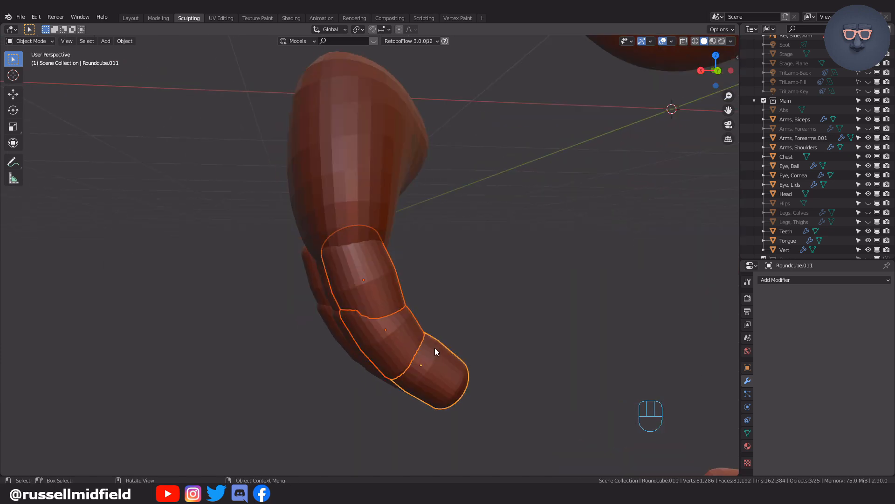
key(ctrl+KP_1)
key(g)
middle_click(481, 308)
click(478, 311)
middle_drag(477, 308, 471, 278)
click(471, 279)
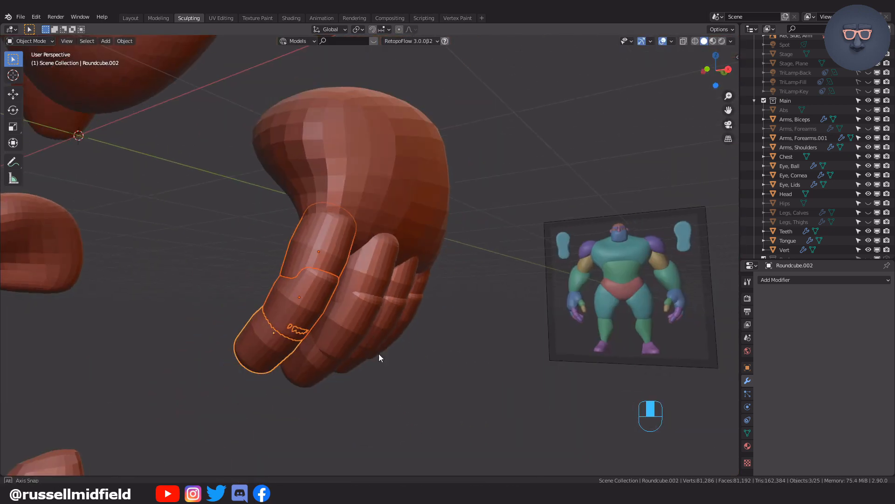
- Refine the finger spacing by moving the index finger's three segments and the segments of another finger
key(g)
middle_click(436, 332)
middle_drag(378, 353, 332, 266)
click(440, 332)
click(334, 268)
shift+click(392, 354)
shift+click(434, 401)
key(g)
click(427, 289)
click(551, 292)
- Duplicate the index finger's base segment in front view and scale, rotate and move the copy over the thumb's base
middle_drag(550, 292, 378, 277)
key(KP_1)
shift+click(398, 273)
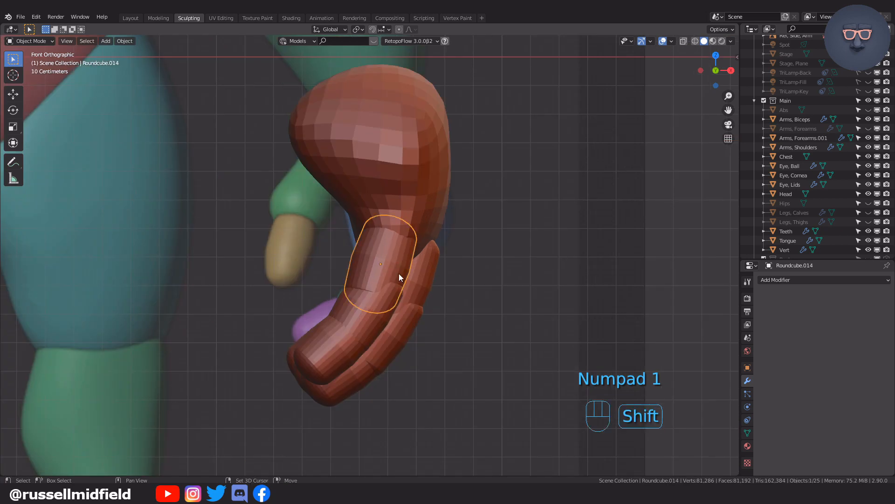
key(shift+d)
click(328, 198)
key(s)
click(376, 165)
key(r)
click(418, 165)
key(g)
click(422, 173)
- Reshape the thumb's base segment in Edit Mode by scaling, moving and rotating its mesh to fit the thumb reference
key(s)
click(454, 211)
key(a)
key(s)
click(454, 202)
key(g)
click(451, 198)
key(r)
click(450, 196)
key(g)
click(436, 199)
key(Tab)
- Duplicate the index fingertip segment in front view and rotate, scale and move the copy over the thumb's tip
scroll(443, 359, down, 2)
click(357, 355)
scroll(431, 298, up, 2)
key(shift+d)
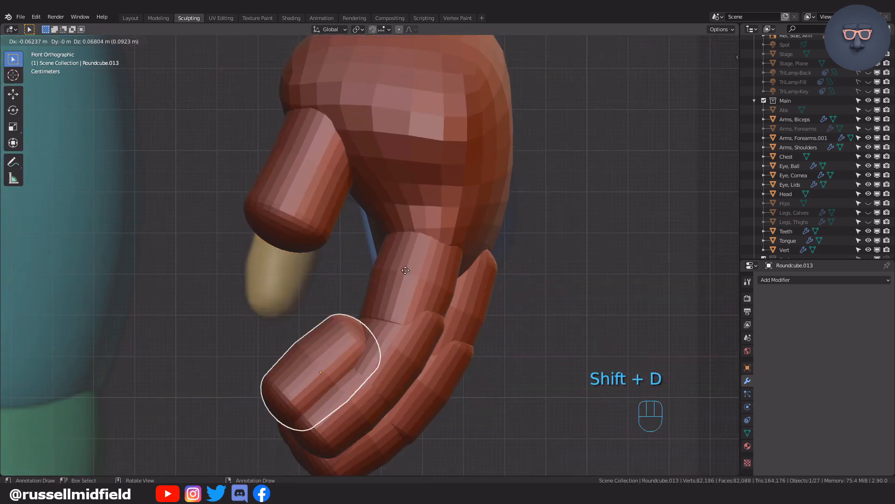
click(361, 191)
key(r)
click(360, 156)
key(g)
click(357, 132)
key(s)
click(424, 222)
key(g)
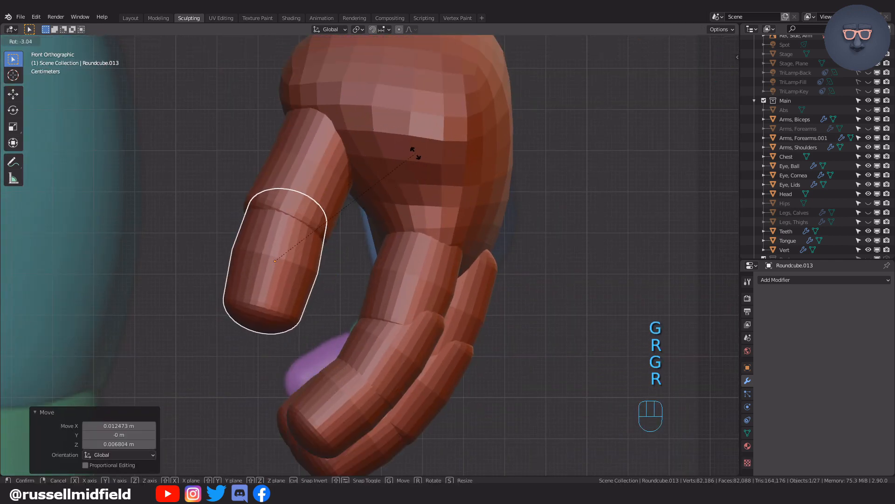
key(g)
click(408, 151)
- Move the thumb's tip segment -0.12813 m in Y in side view, rotate it and fine-tune its position
key(KP_3)
shift+middle_drag(323, 237, 474, 318)
key(g)
click(437, 318)
key(r)
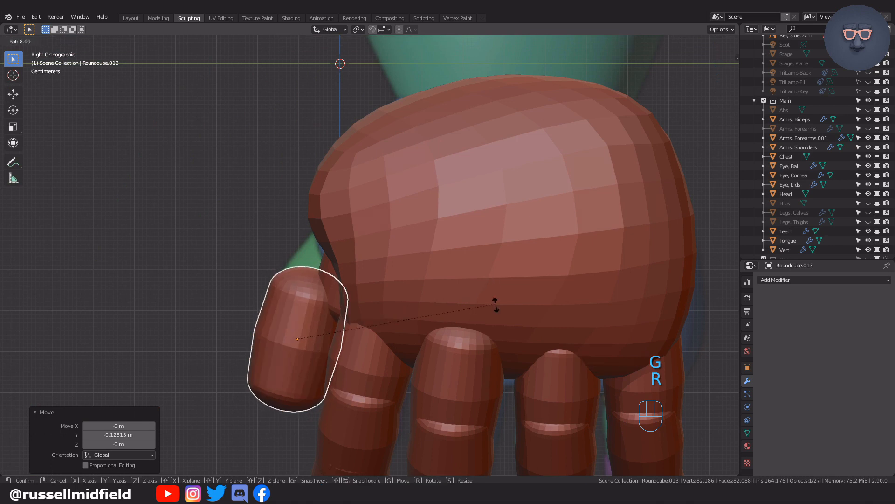
click(492, 308)
key(g)
click(439, 238)
key(g)
click(350, 313)
click(347, 314)
- Fit the thumb's base segment between the palm and the thumb tip in side view by scaling, moving and rotating it
click(317, 272)
key(s)
click(402, 232)
key(g)
click(401, 226)
key(r)
click(399, 229)
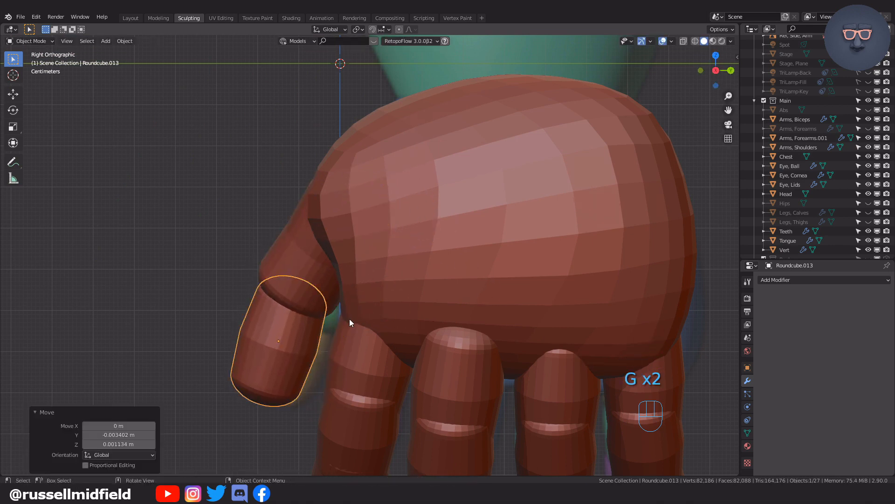
- Reposition the thumb's tip segment in front view so it lines up with the base segment
scroll(350, 321, down, 3)
key(KP_1)
key(g)
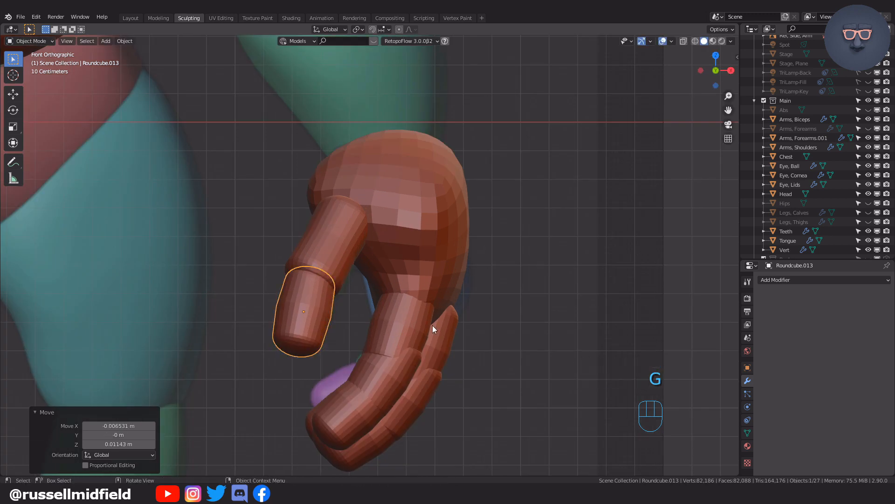
- Select all twelve segments of the four fingers and move them 0.032761 m in Z
middle_drag(432, 326, 422, 324)
key(KP_1)
click(417, 322)
shift+click(391, 376)
shift+click(427, 340)
shift+click(449, 290)
scroll(473, 340, down, 1)
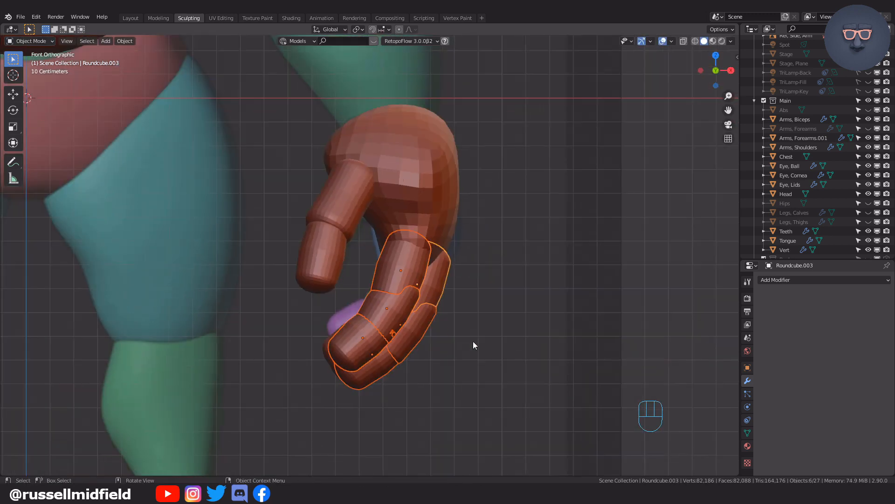
middle_drag(473, 340, 378, 326)
shift+click(480, 341)
shift+click(522, 361)
shift+click(550, 275)
key(g)
key(z)
middle_drag(550, 279, 600, 316)
click(618, 329)
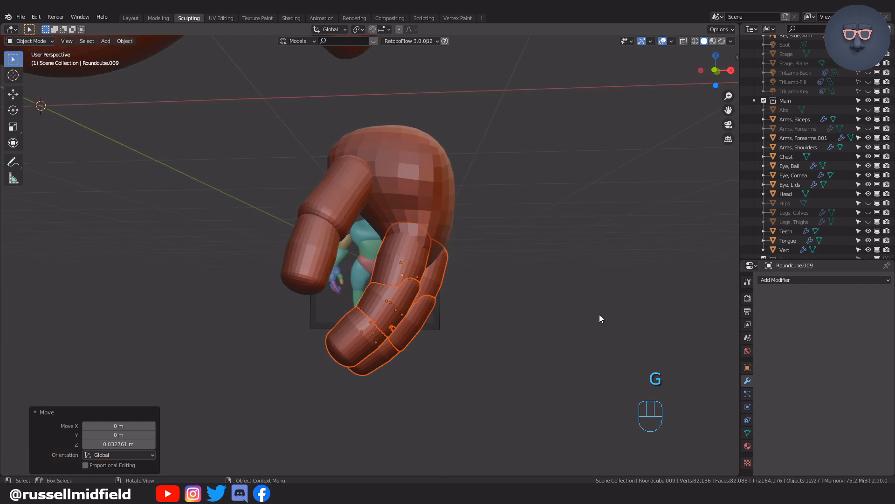
- Fine-tune the height of the four fingers' segments along Z against the palm and deselect them
key(KP_1)
key(g)
key(z)
click(549, 297)
middle_drag(550, 298, 401, 311)
click(196, 327)
middle_drag(200, 326, 344, 289)
key(ctrl+z)
key(g)
key(z)
click(307, 333)
click(306, 331)
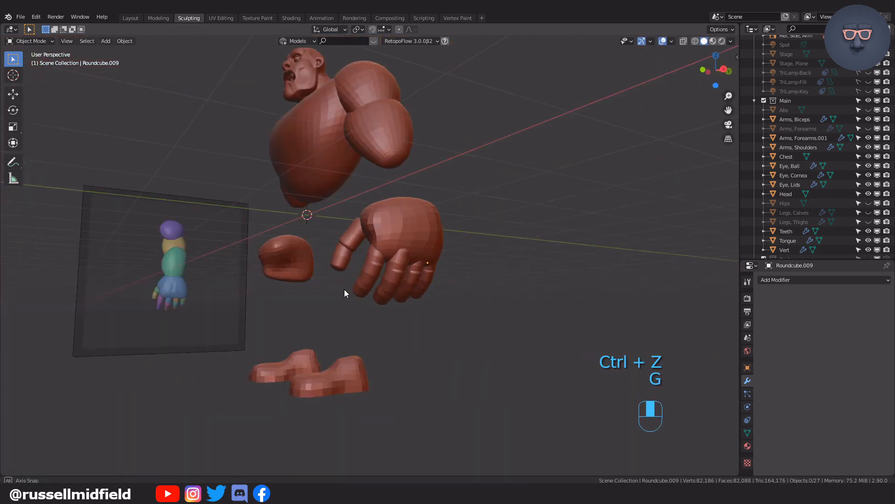
- Nudge the thumb's base and tip segments slightly upward in front view
key(KP_1)
scroll(398, 299, up, 5)
click(337, 195)
key(g)
click(342, 189)
click(323, 246)
key(g)
click(326, 235)
click(494, 274)
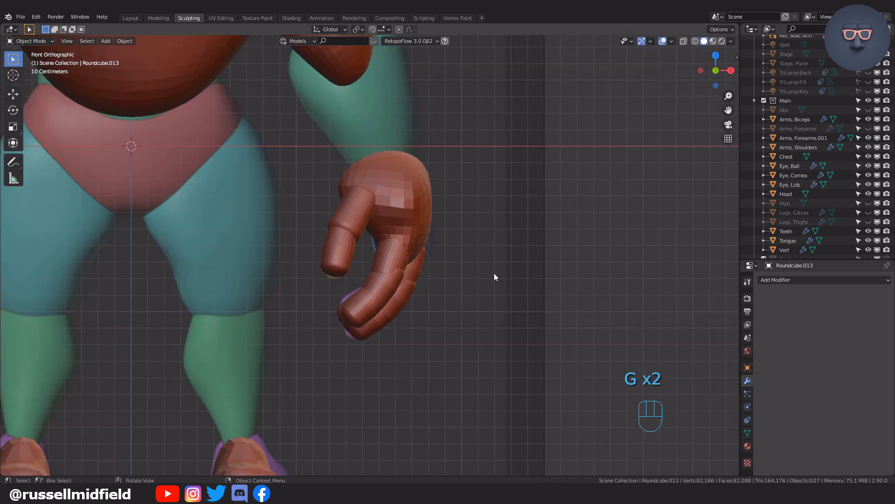
- Readjust the position of the thumb's tip segment in front view
scroll(361, 255, up, 3)
click(330, 257)
key(g)
click(338, 215)
middle_drag(339, 224, 443, 284)
click(487, 268)
click(569, 279)
- Select all fourteen thumb and finger segments and apply their location, rotation and scale
middle_drag(570, 279, 348, 228)
click(349, 228)
shift+click(337, 256)
scroll(338, 261, up, 3)
shift+click(360, 317)
shift+click(374, 294)
middle_drag(390, 266, 431, 268)
shift+click(450, 320)
shift+click(478, 340)
key(ctrl+a)
click(477, 340)
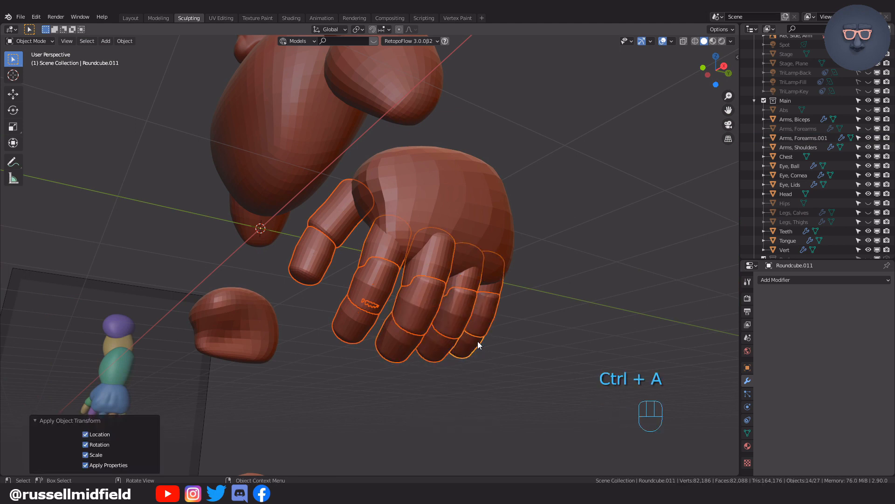
- Add an X-axis Mirror modifier to the active finger segment and copy it to the other selected segments
click(785, 280)
click(735, 376)
key(ctrl+l)
click(586, 369)
click(580, 295)
- Unhide the hidden body parts in the Main collection, including the abs, forearms, hips and legs
middle_drag(580, 295, 489, 268)
scroll(541, 299, down, 5)
shift+middle_drag(489, 268, 495, 275)
drag(871, 130, 867, 228)
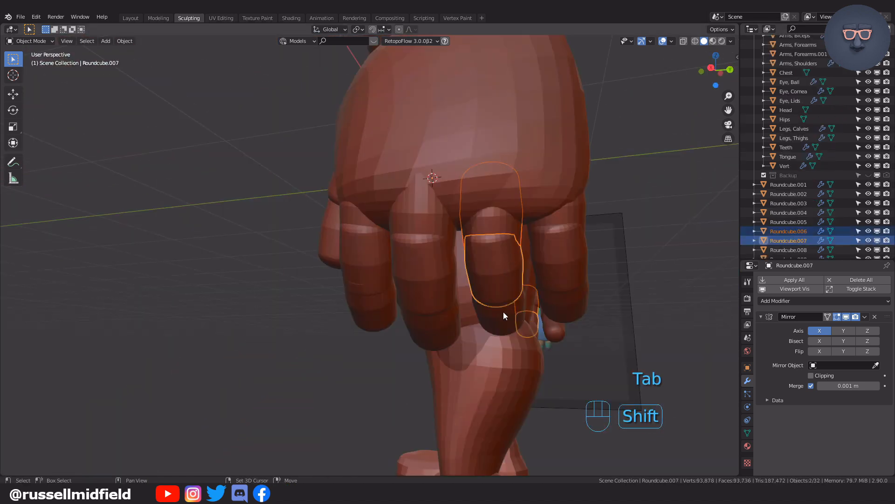
- Scale the ring finger's three segment meshes together in Edit Mode
shift+click(504, 315)
key(Tab)
key(a)
key(s)
click(579, 262)
middle_drag(579, 262, 497, 179)
key(Tab)
- Scale the little finger's three segment meshes together in Edit Mode
click(588, 204)
shift+click(560, 303)
key(Tab)
key(a)
key(s)
key(s)
key(Tab)
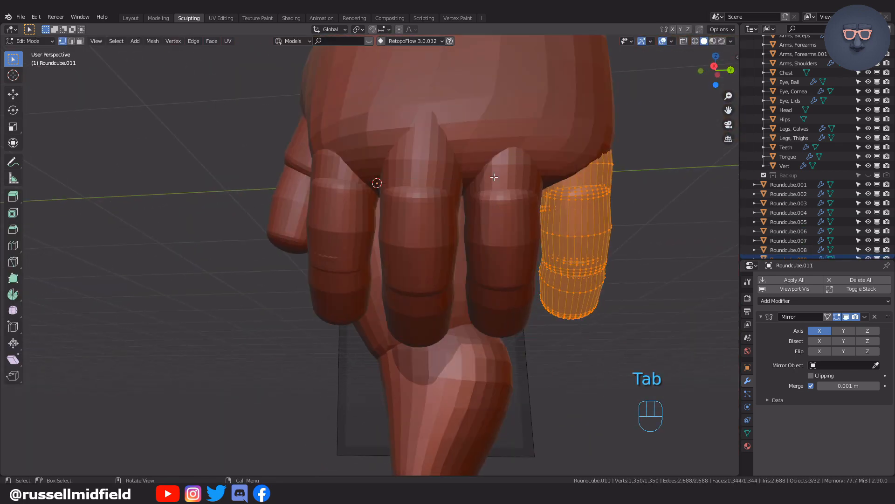
- Move the ring finger's three segment meshes 0.001146 m in Y in Edit Mode
click(487, 123)
click(495, 181)
shift+click(511, 236)
shift+click(509, 315)
key(Tab)
click(502, 266)
key(g)
key(y)
key(h)
key(ctrl+z)
key(g)
click(623, 247)
middle_drag(610, 252, 532, 224)
key(Tab)
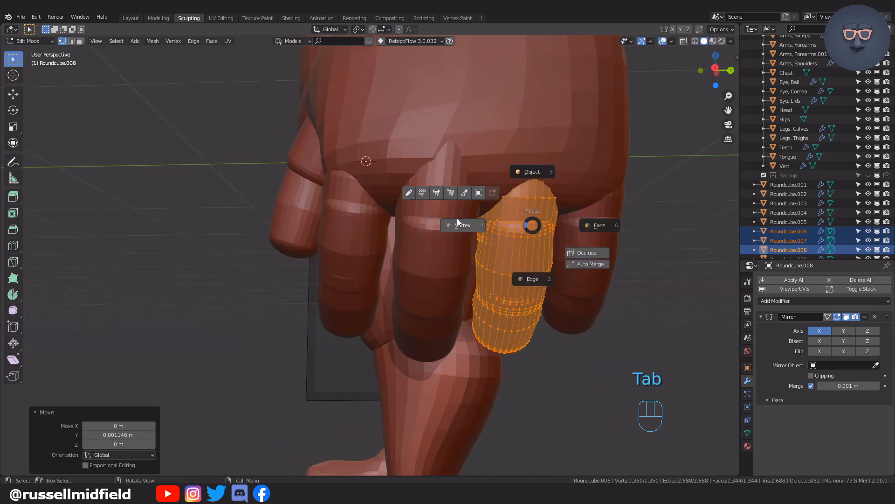
- Move the middle finger's three segment meshes in Edit Mode to even out the finger spacing
click(433, 191)
shift+click(434, 256)
shift+click(436, 315)
key(Tab)
key(a)
key(g)
click(548, 244)
scroll(551, 243, down, 5)
key(Tab)
click(560, 188)
middle_drag(559, 188, 553, 236)
click(581, 244)
scroll(555, 245, down, 3)
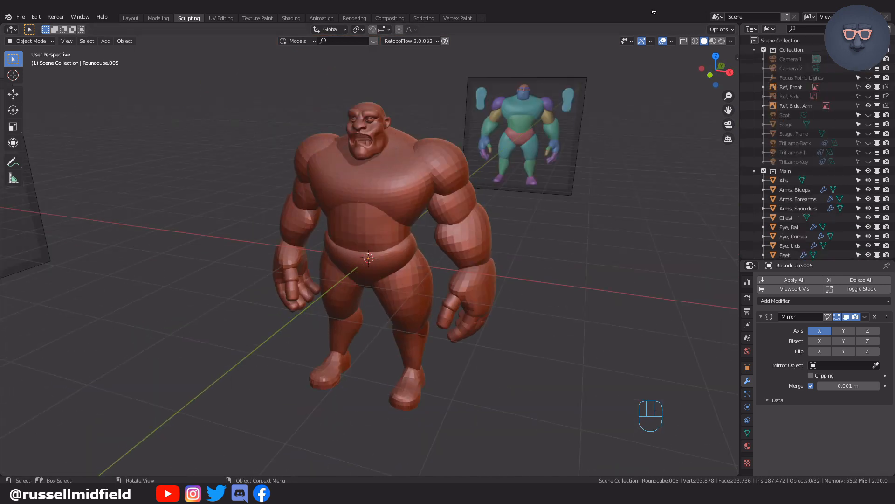
- Box-select every body part except the head and join them into a single object
mouse_move(519, 258)
middle_down()
mouse_move(529, 247)
mouse_move(520, 244)
mouse_move(547, 233)
middle_up()
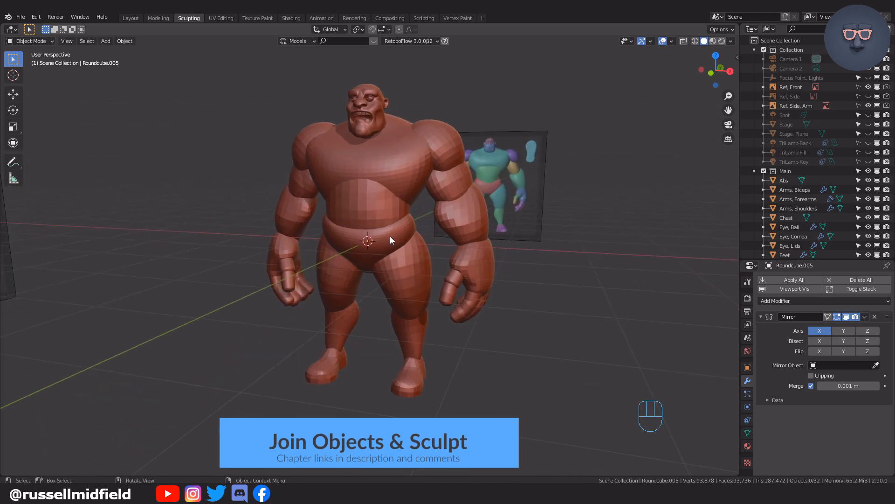
drag(237, 161, 530, 447)
key(g)
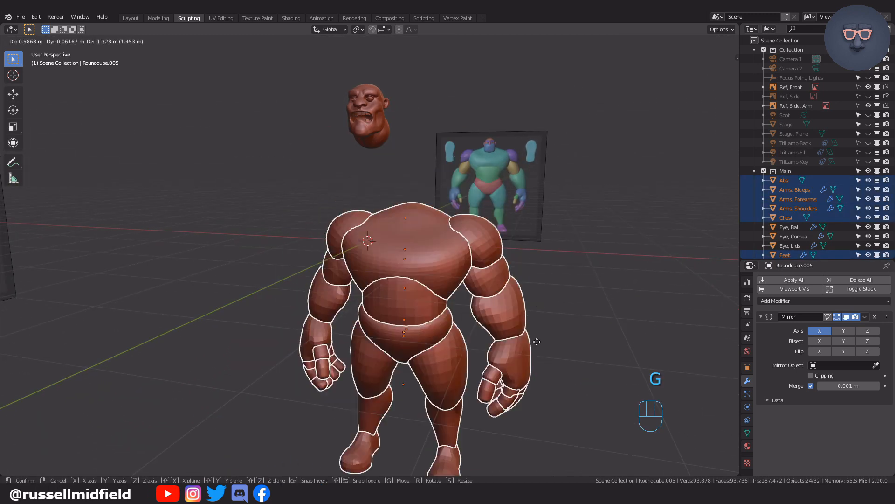
click(477, 248)
key(ctrl+z)
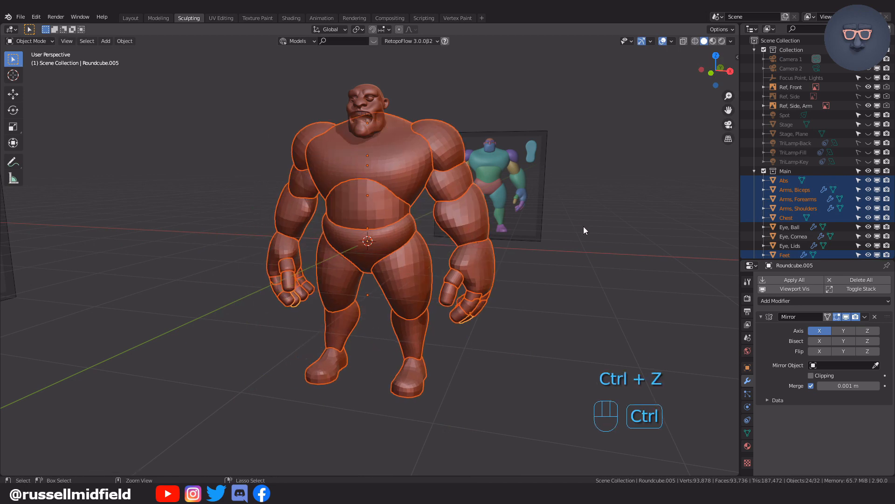
key(ctrl+j)
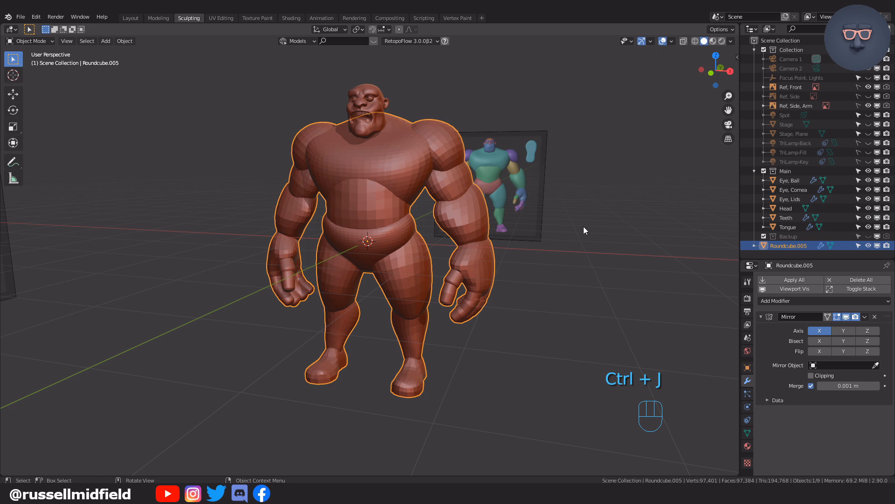
click(544, 227)
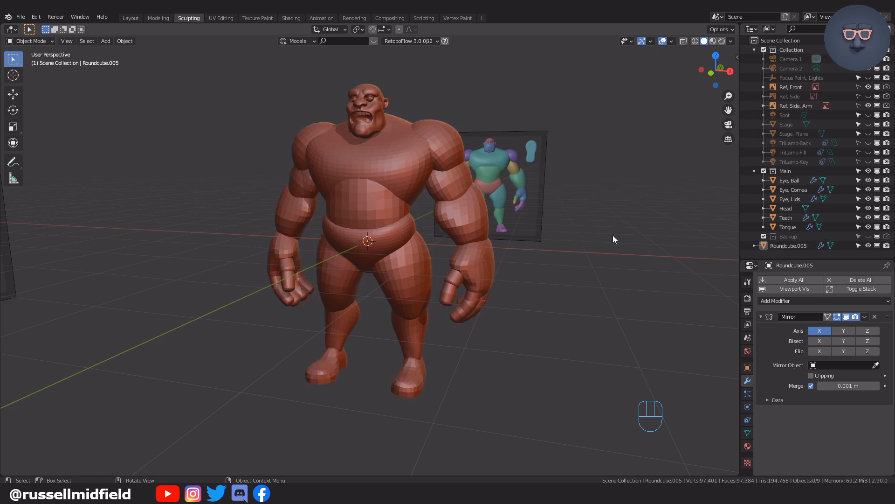
- Test the join by moving the body as one object, and undo the move
click(446, 186)
key(g)
click(600, 230)
key(ctrl+z)
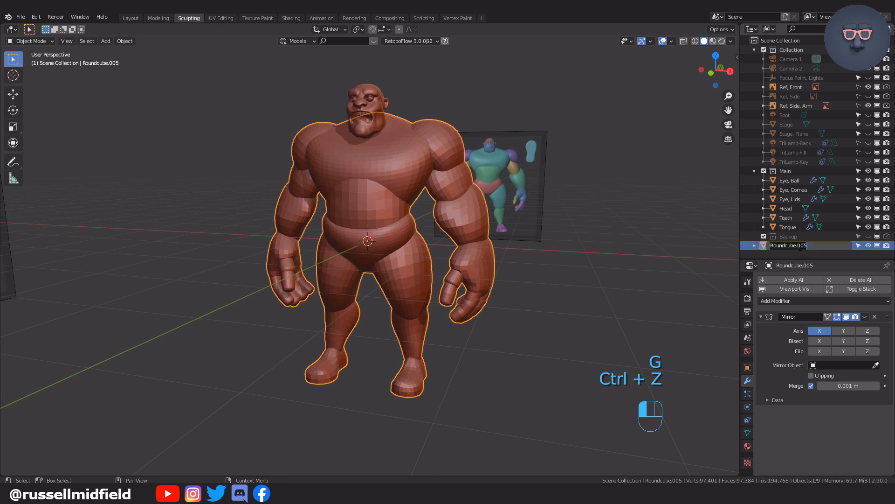
- Rename the joined object as Body and move it into the Main collection
text(Body)
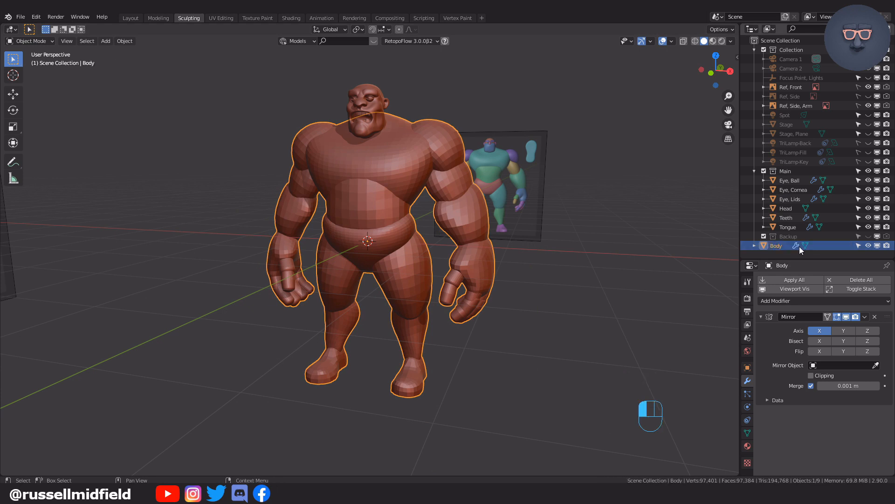
drag(788, 246, 793, 217)
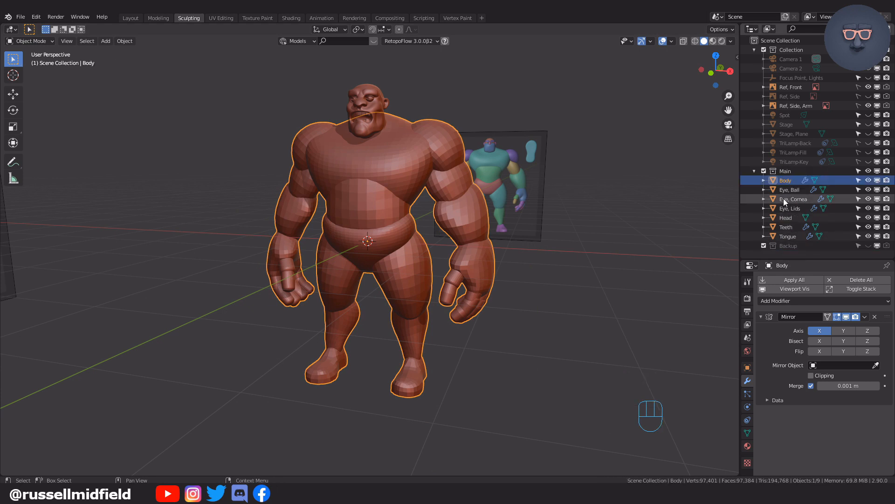
click(611, 232)
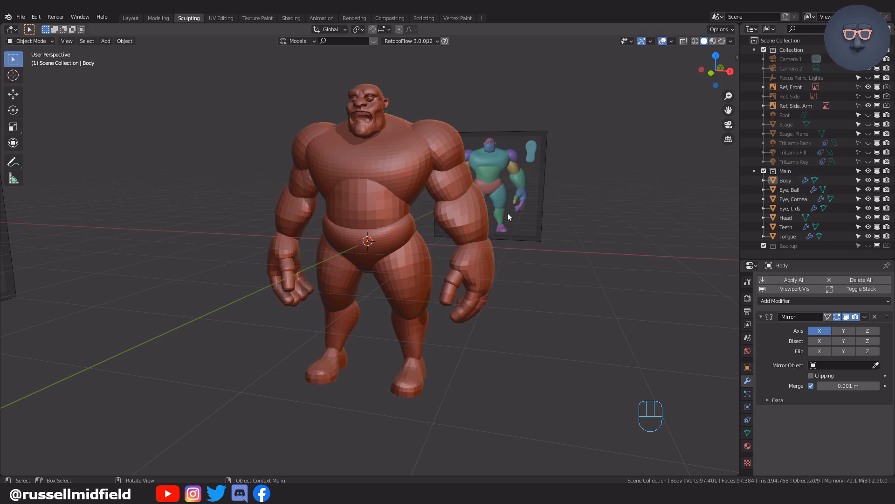
- Switch the Body object to Sculpt Mode and open the Remesh settings
click(477, 211)
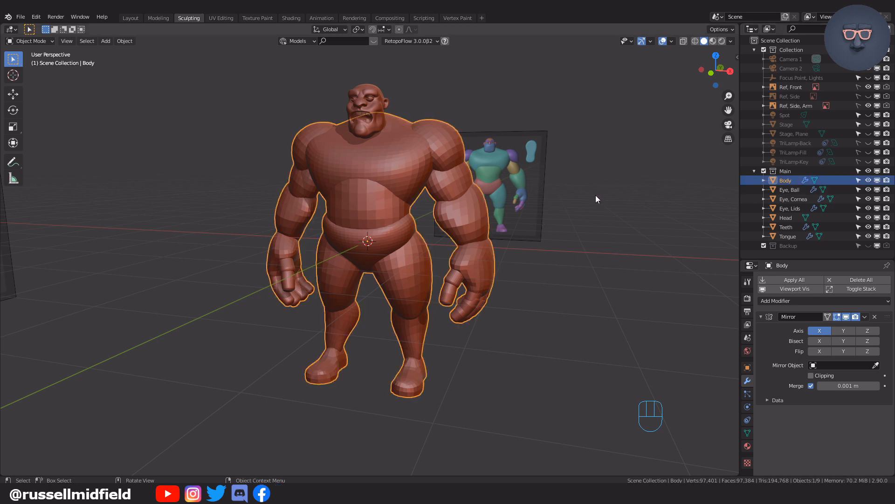
middle_drag(594, 234, 566, 259)
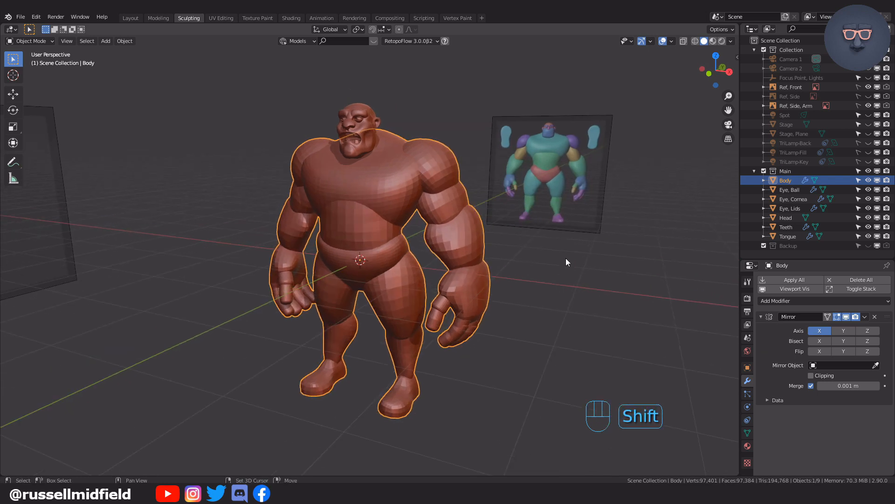
key(ctrl+Tab)
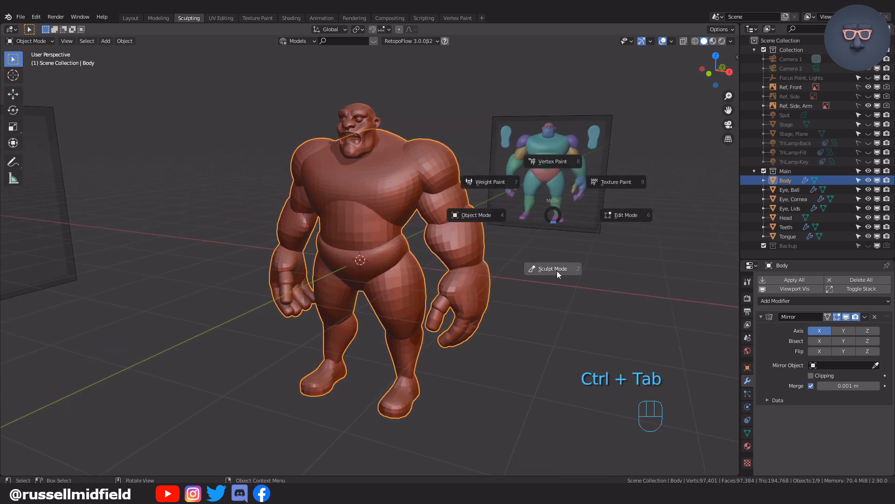
click(556, 271)
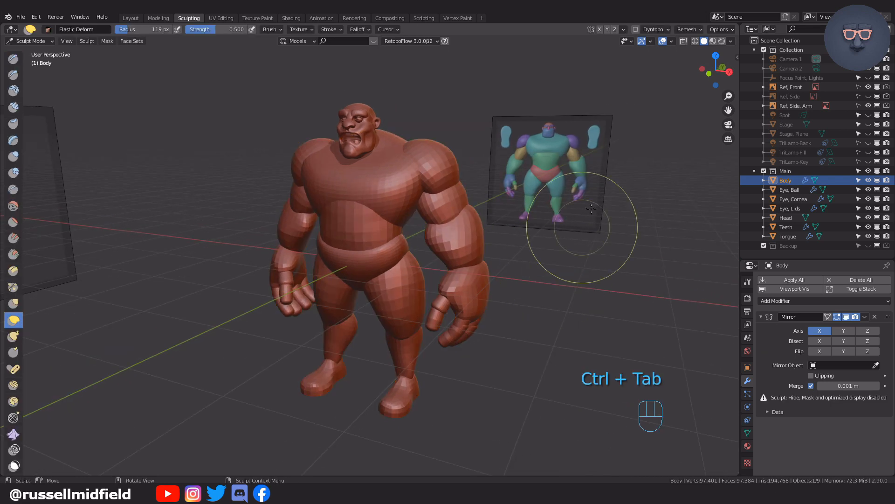
click(693, 30)
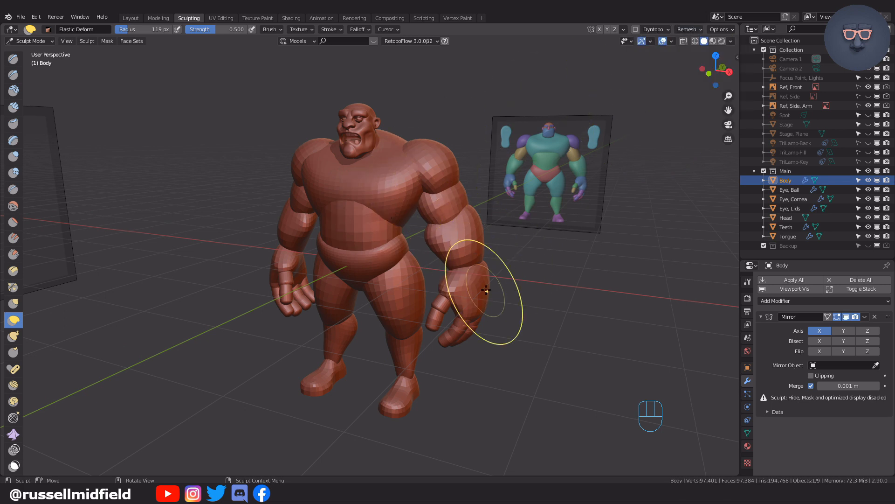
- Set the body's voxel size to 0.0225 and voxel-remesh it
key(shift+r)
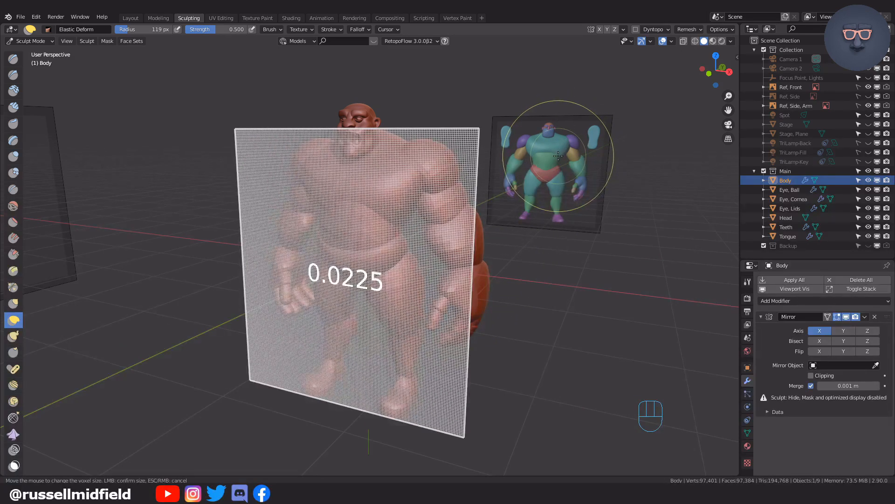
click(558, 155)
mouse_move(530, 280)
middle_down()
mouse_move(515, 250)
mouse_move(524, 232)
middle_up()
key(ctrl+r)
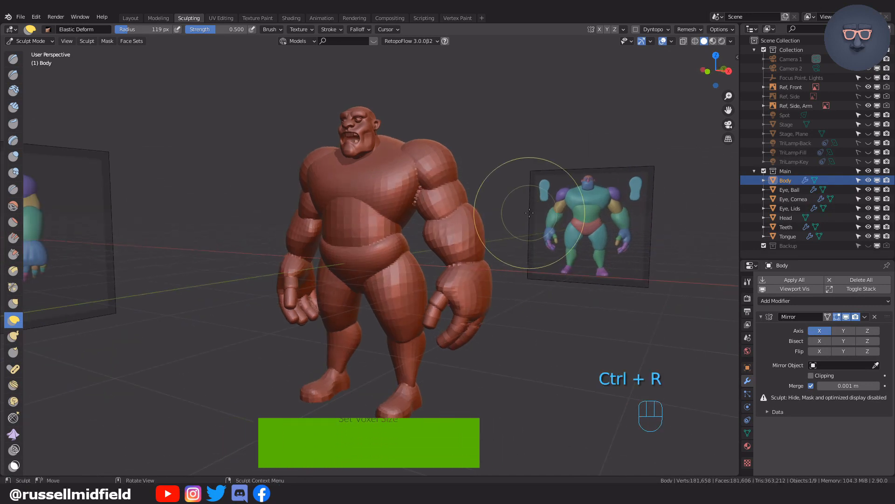
- Inspect the remeshed fingers up close and undo the voxel remesh
middle_drag(561, 290, 485, 285)
scroll(484, 273, up, 8)
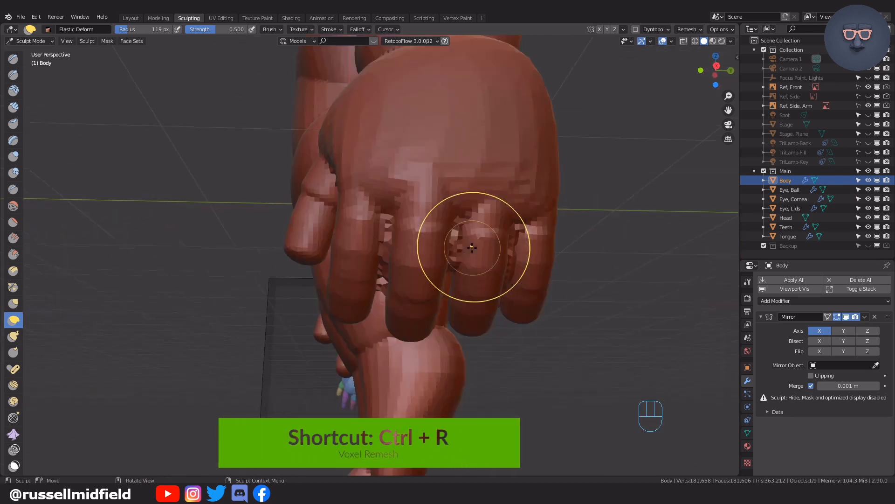
scroll(482, 262, down, 2)
mouse_move(482, 262)
middle_down()
mouse_move(444, 256)
mouse_move(475, 263)
mouse_move(489, 251)
mouse_move(495, 324)
middle_up()
key(ctrl+z)
- Set a much finer voxel size for the body and voxel-remesh it again
scroll(494, 250, down, 10)
key(shift+r)
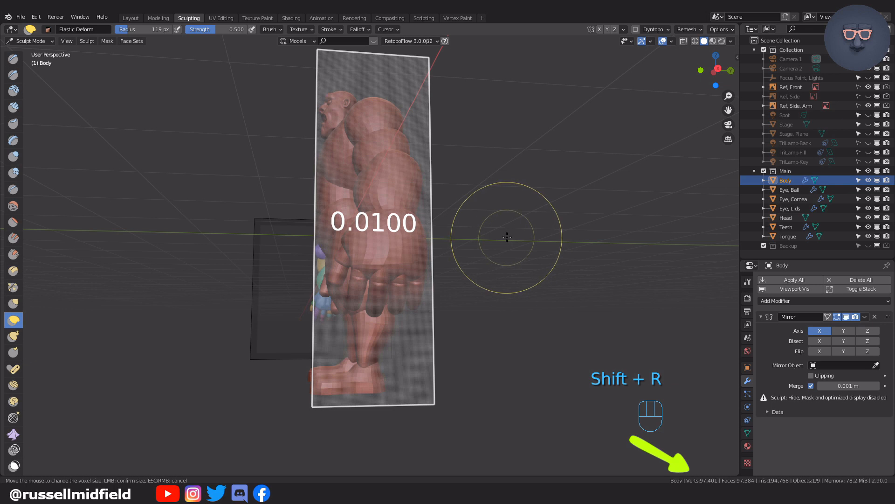
click(683, 107)
middle_drag(680, 110, 566, 200)
scroll(566, 200, up, 5)
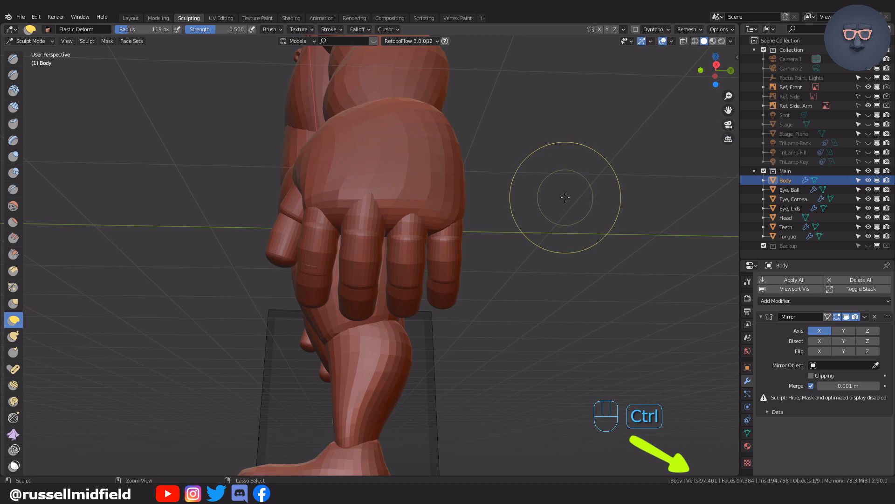
key(ctrl+r)
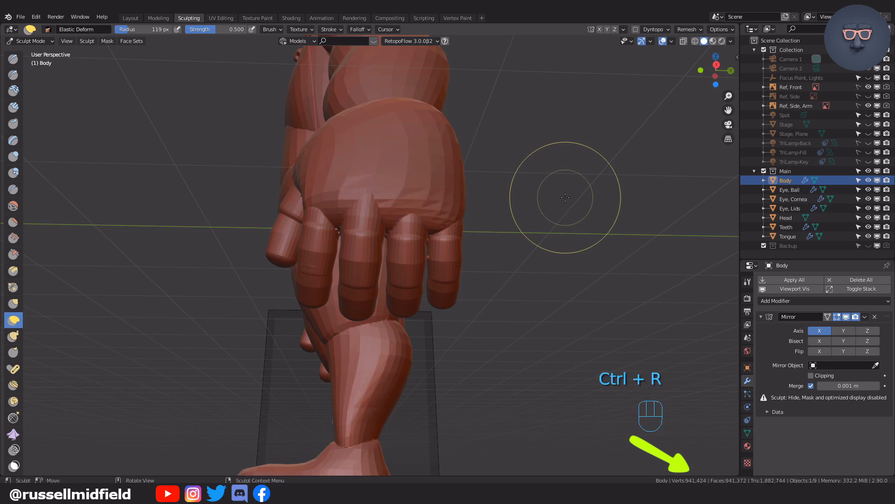
- Smooth the remeshed joints between the knuckles and the palm on the hand
middle_drag(563, 247, 548, 236)
scroll(548, 236, up, 1)
middle_drag(472, 216, 417, 214)
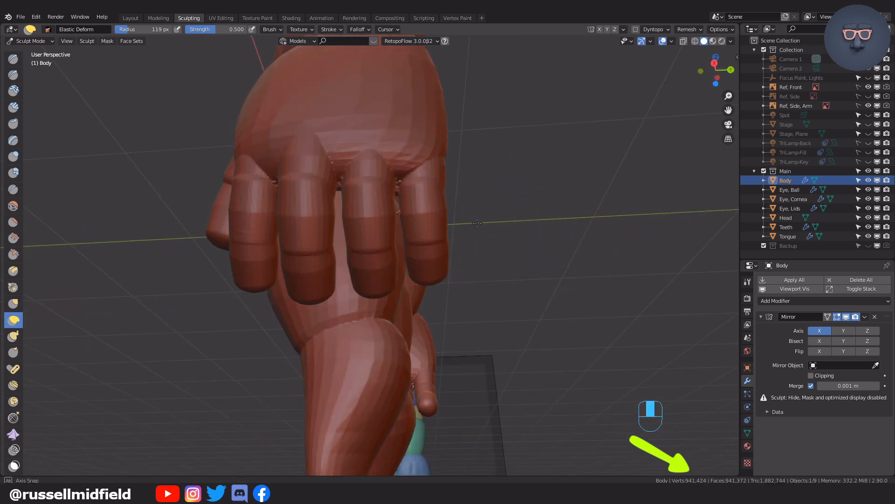
shift+drag(331, 190, 339, 172)
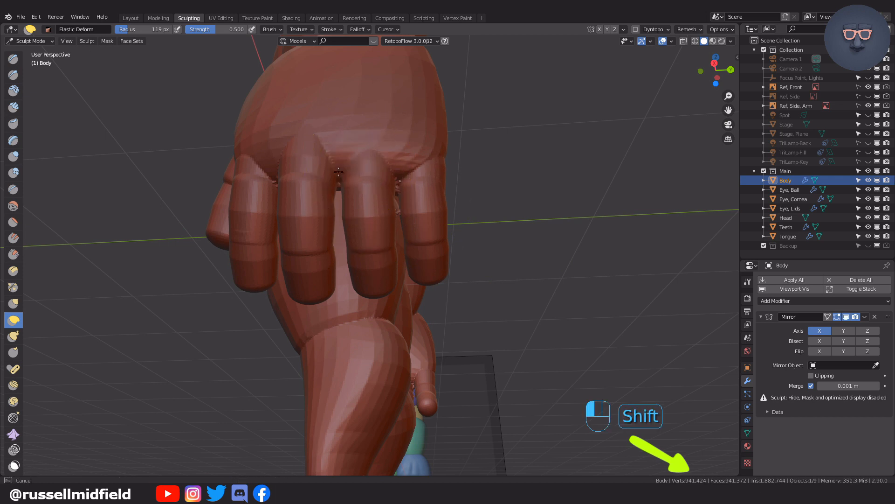
shift+drag(440, 199, 443, 202)
middle_drag(464, 212, 463, 224)
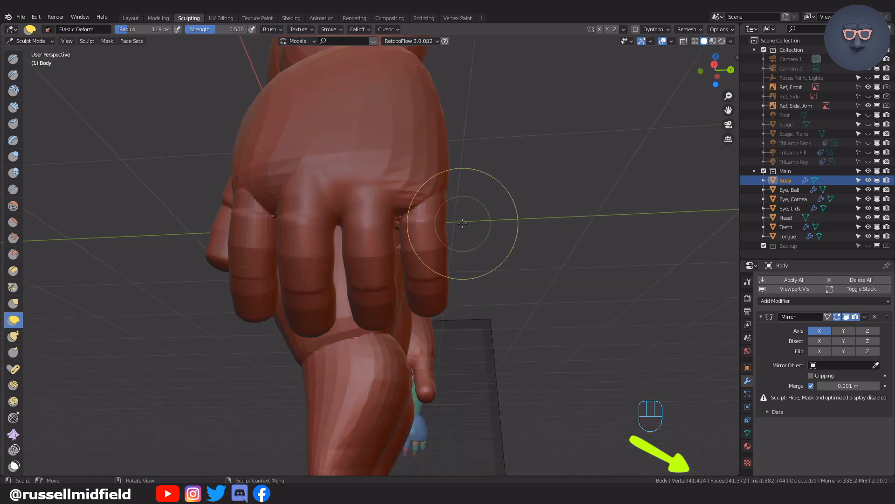
- Undo the hand smoothing, the fine voxel remesh and the switch to Sculpt Mode
key(ctrl+z)
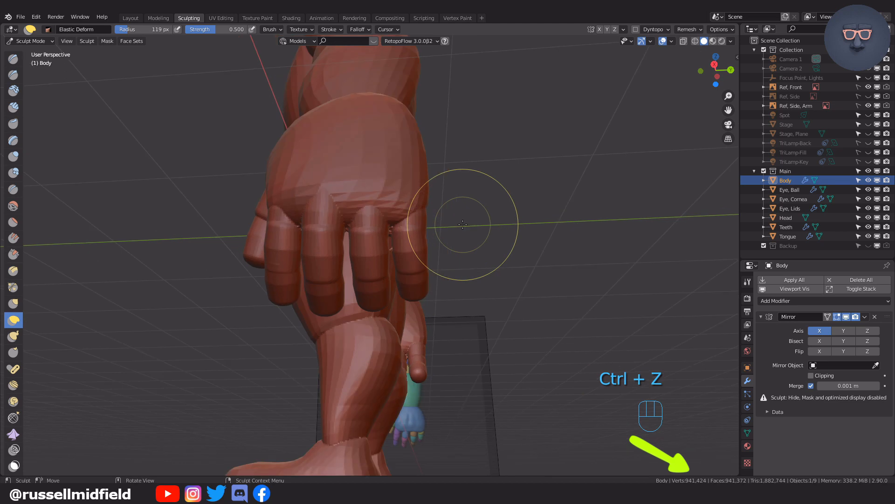
scroll(462, 224, down, 6)
middle_drag(450, 214, 510, 249)
key(ctrl+z)
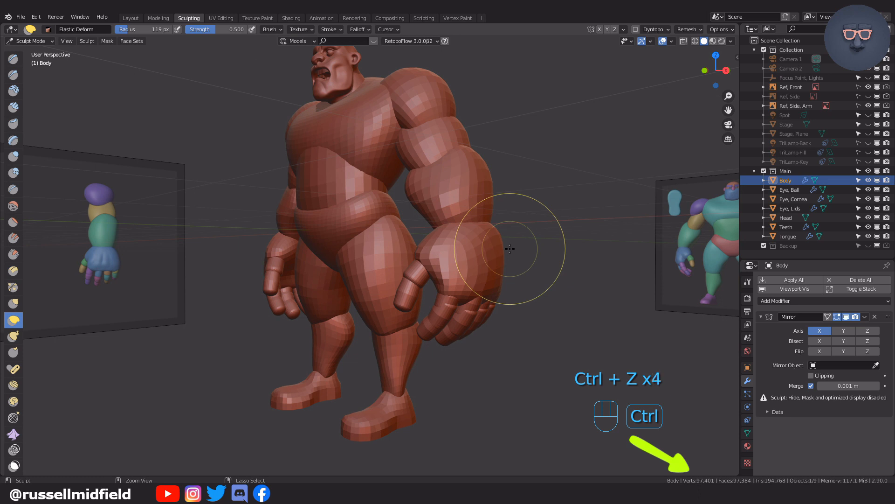
key(ctrl+z)
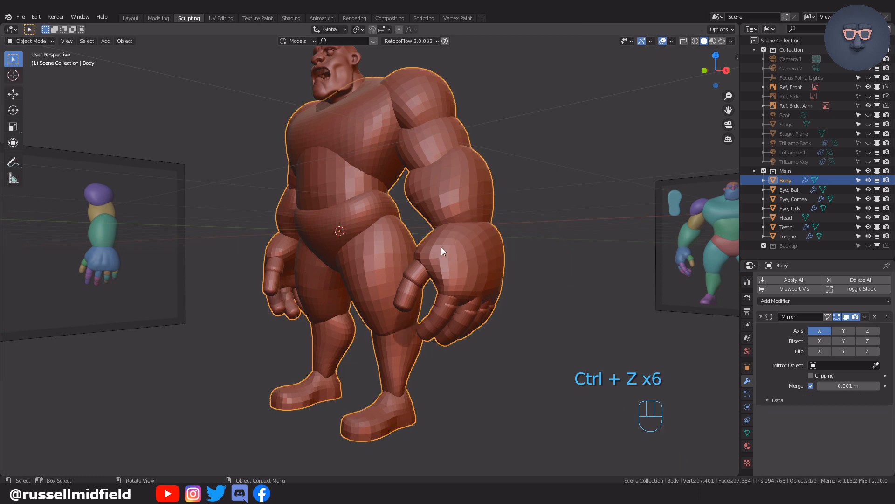
- Revert through the undo history to the Box Select state just before the join
click(36, 17)
click(55, 37)
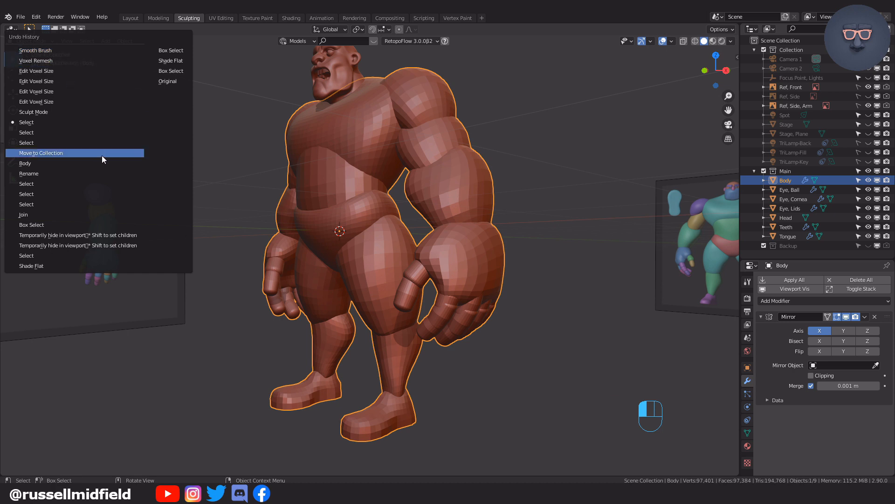
click(91, 223)
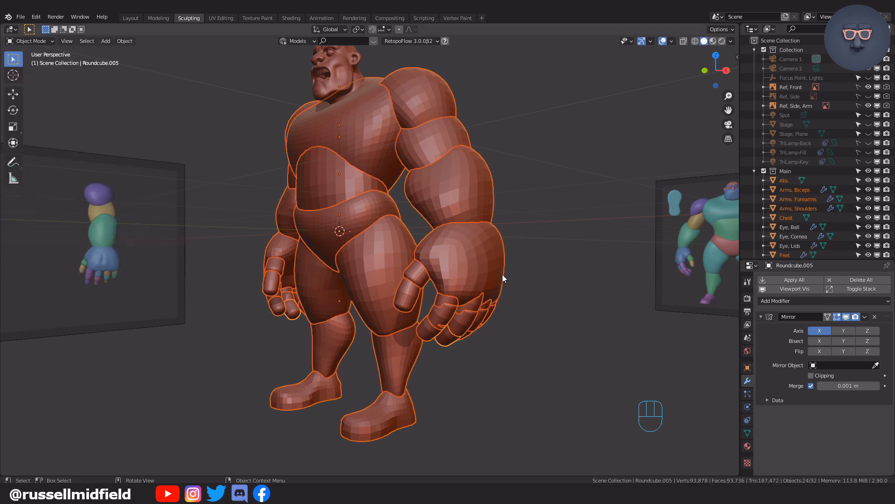
- Select only the head, torso, arms, pelvis, legs and feet, excluding the hands, eyes and teeth, and move them to check the selection
click(525, 255)
middle_drag(505, 228, 527, 226)
scroll(512, 226, down, 1)
drag(265, 141, 445, 182)
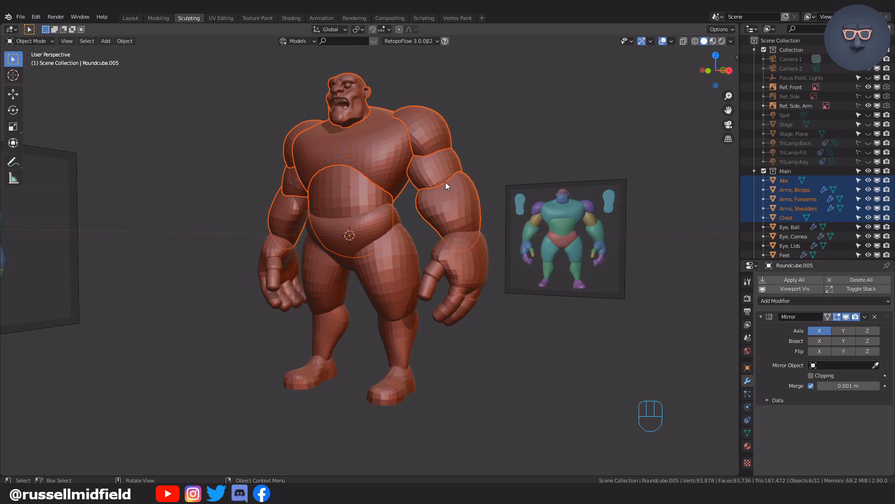
shift+click(356, 228)
shift+click(359, 243)
shift+click(379, 347)
shift+click(399, 381)
key(g)
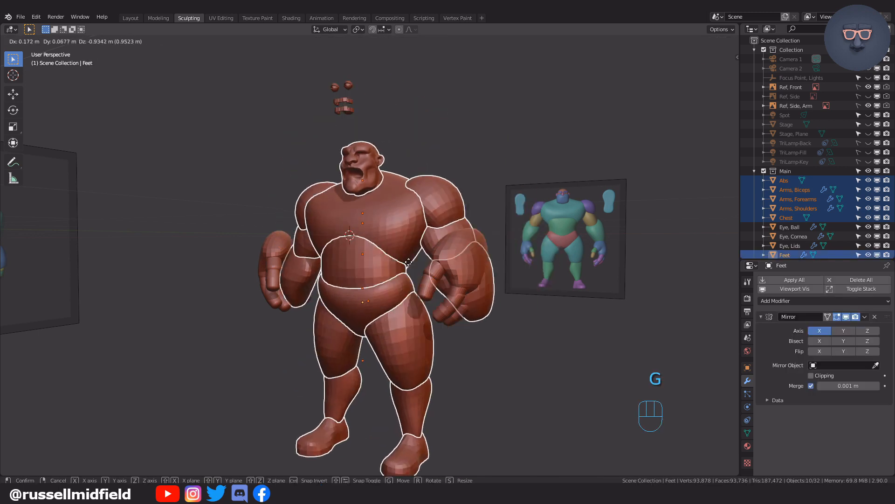
- Remove the head from the selection and join the chest, abs, arm, leg and feet parts into one object
key(ctrl+z)
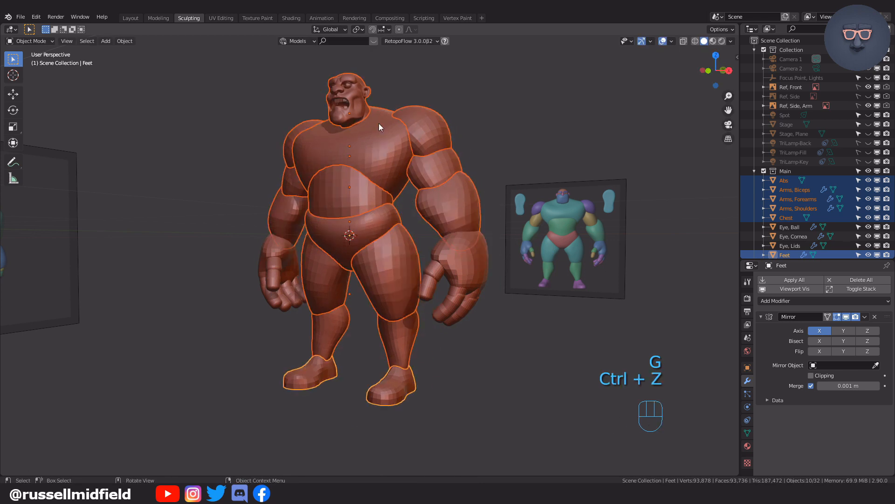
key(b)
middle_drag(324, 87, 369, 79)
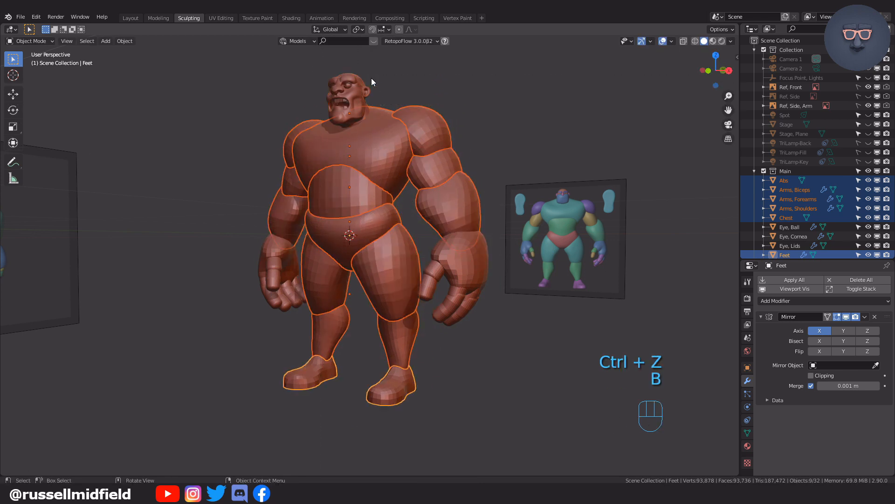
key(g)
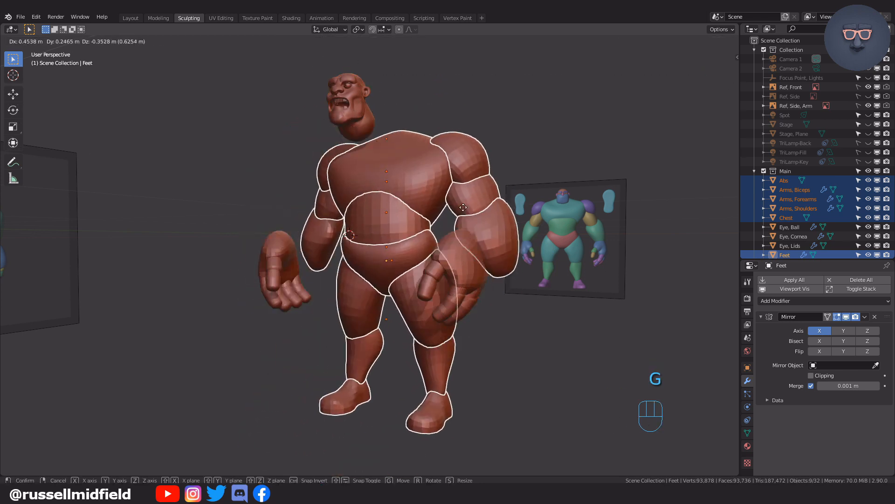
click(435, 163)
key(ctrl+z)
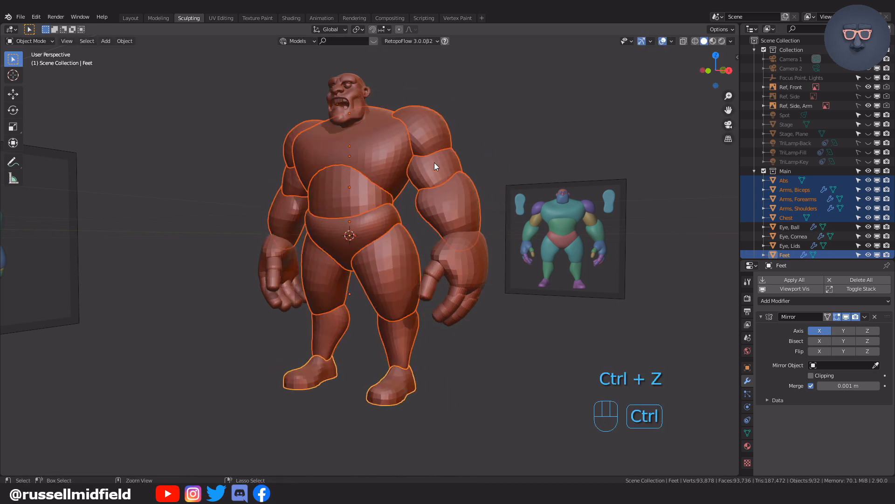
key(ctrl+j)
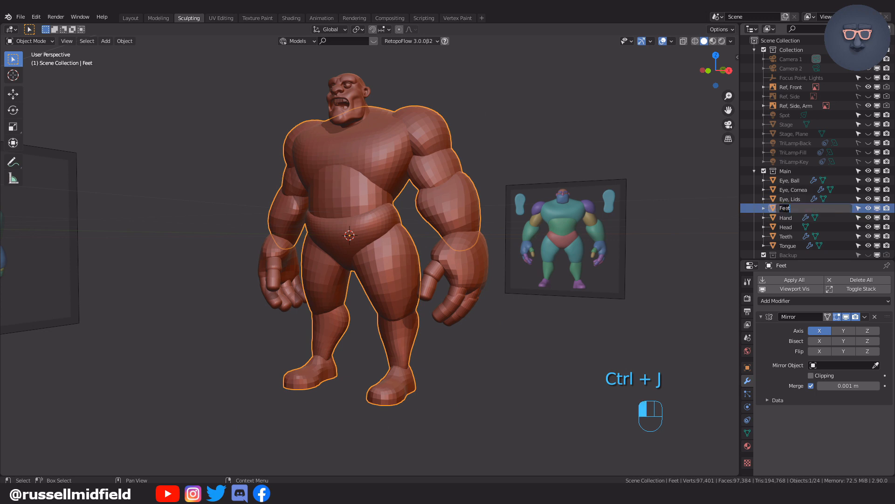
- Rename the joined object as Body and deselect it
click(785, 209)
text(Body)
key(Return)
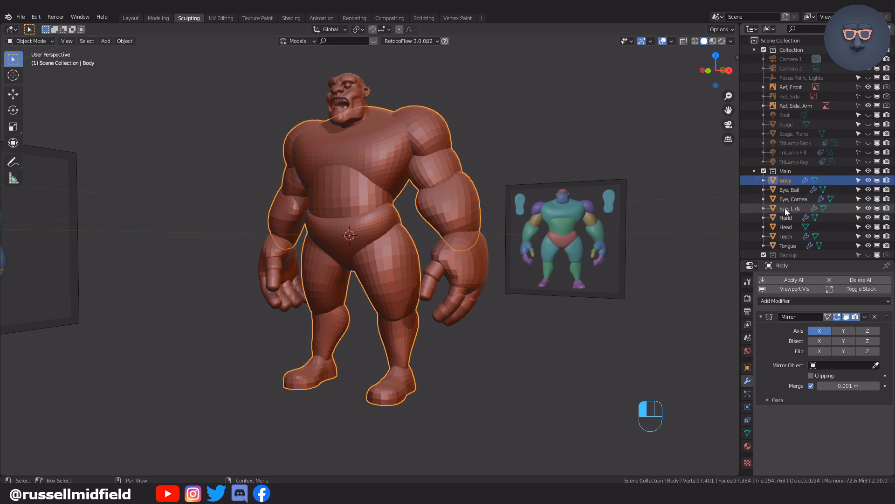
click(487, 120)
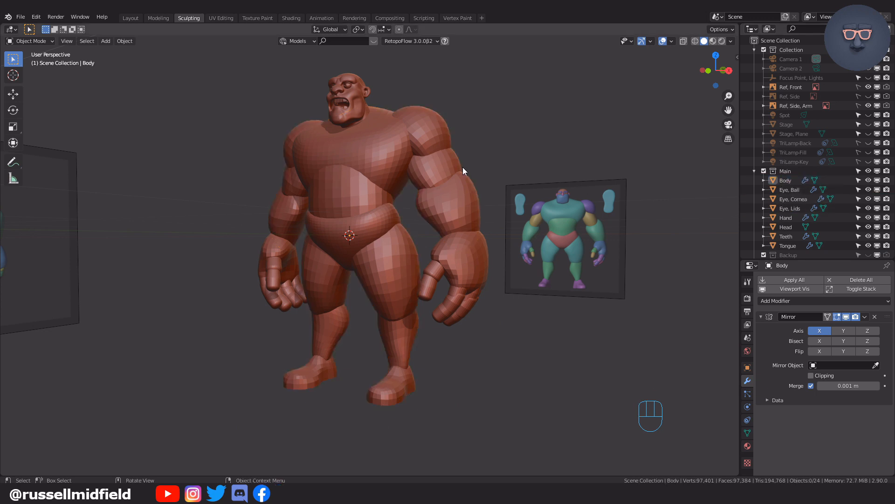
- Select all palm and finger pieces of the hand and try to join them
middle_drag(535, 295, 489, 280)
click(443, 264)
middle_drag(525, 334, 536, 298)
key(g)
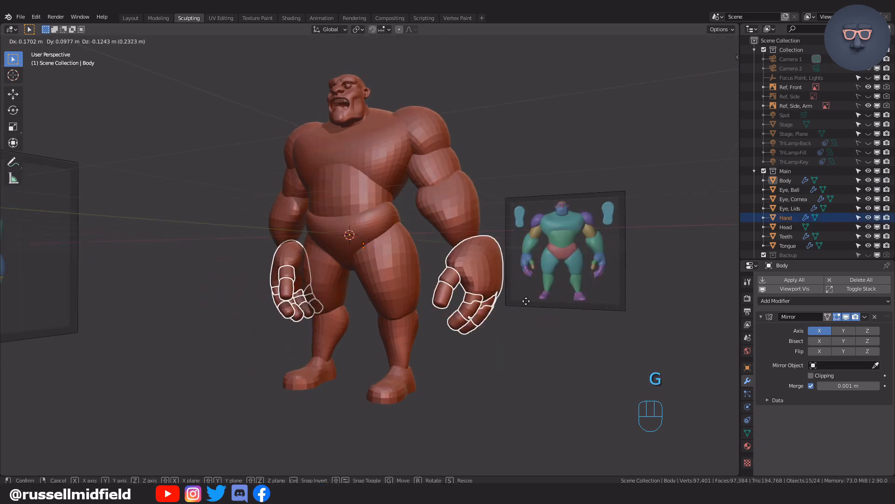
click(524, 302)
key(ctrl+z)
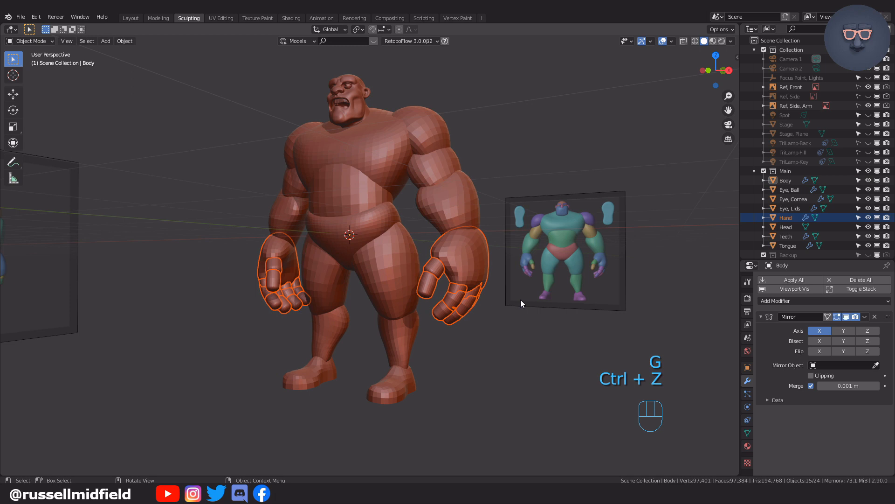
key(ctrl+j)
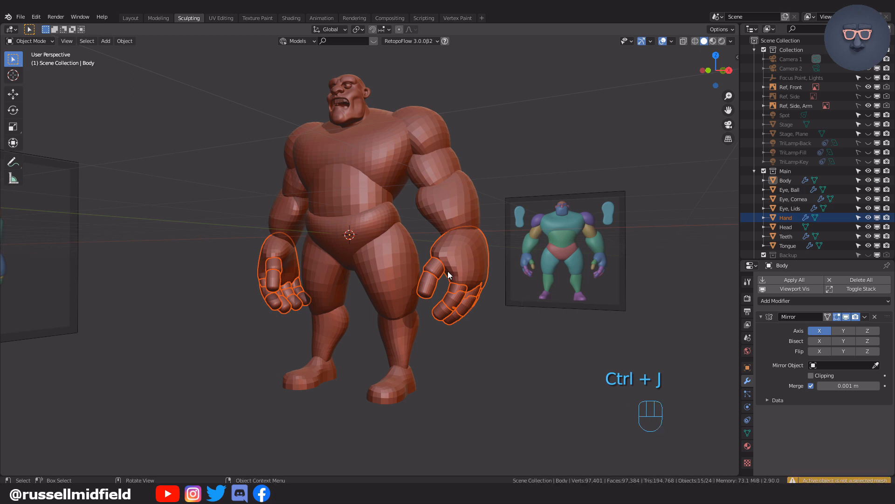
- Make a hand piece the active object and join the palm and fingers into one mesh
middle_drag(516, 292, 491, 274)
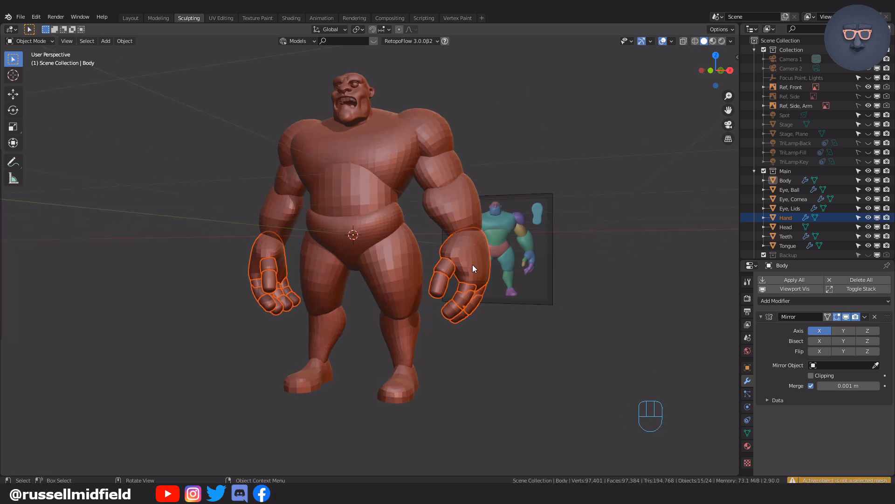
scroll(472, 265, up, 2)
shift+click(480, 260)
key(ctrl+j)
key(g)
key(ctrl+z)
- Select the Body object and switch it to Sculpt Mode
click(488, 193)
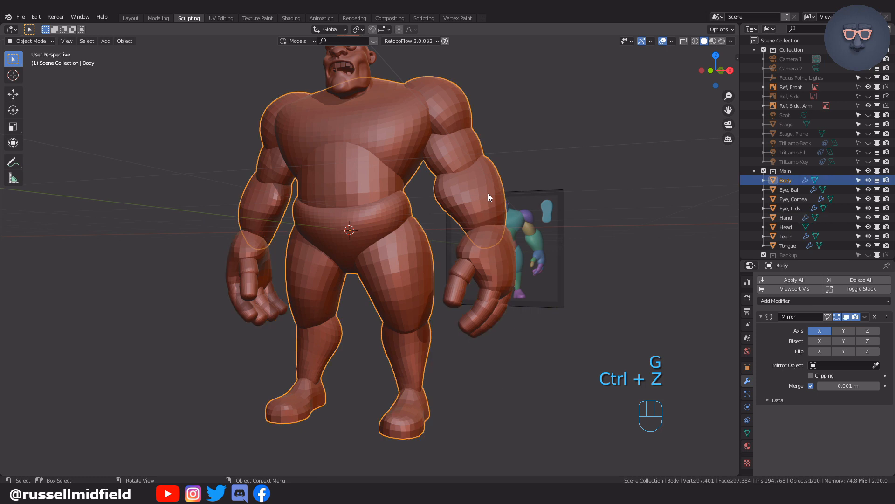
middle_drag(488, 193, 477, 230)
key(shift+r)
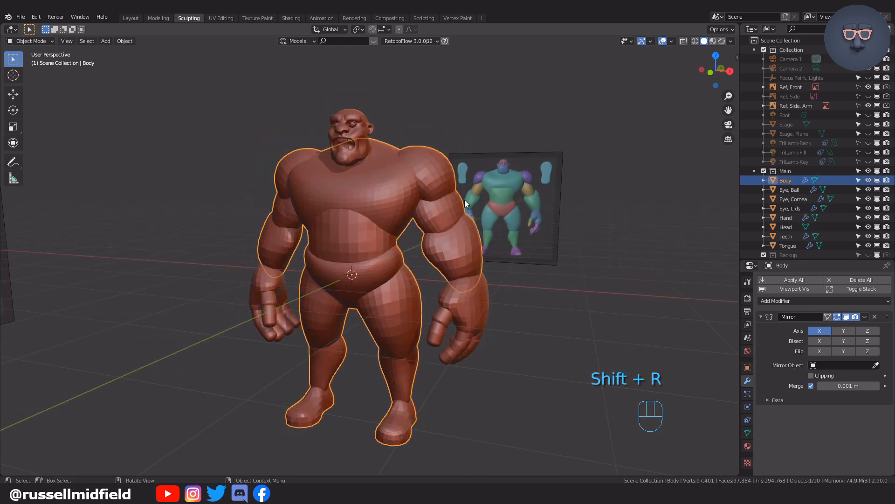
key(ctrl+Tab)
click(465, 254)
key(ctrl+z)
key(ctrl+z)
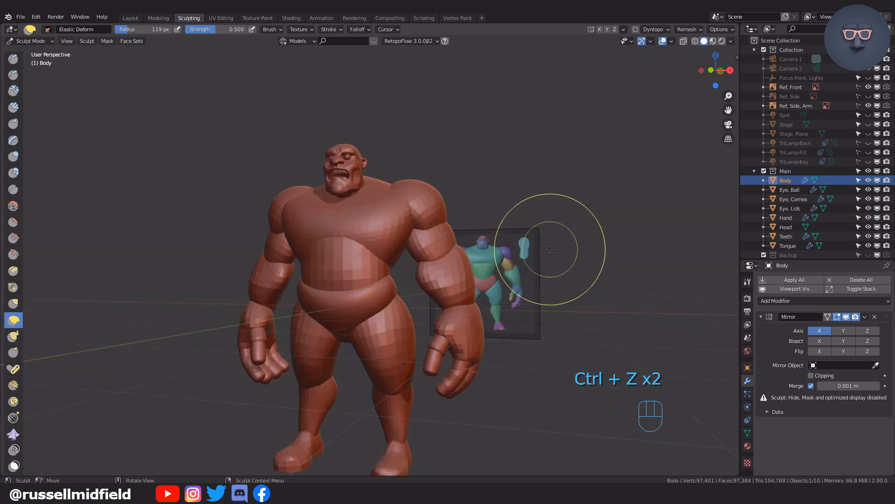
- Adjust the remesh voxel size of the Body object and voxel-remesh it
key(shift+r)
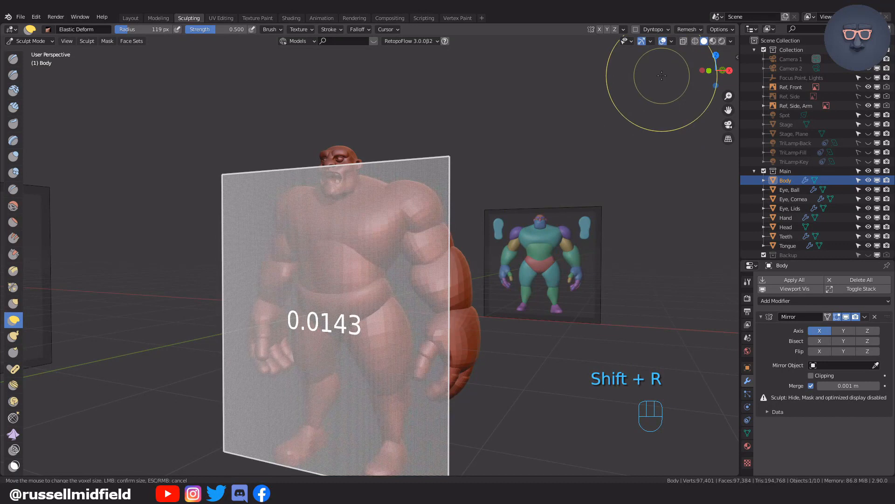
click(658, 104)
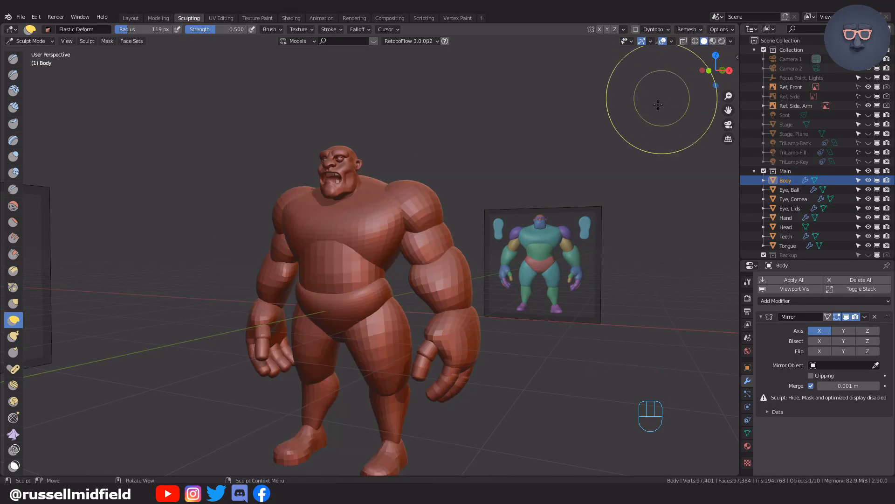
key(ctrl+r)
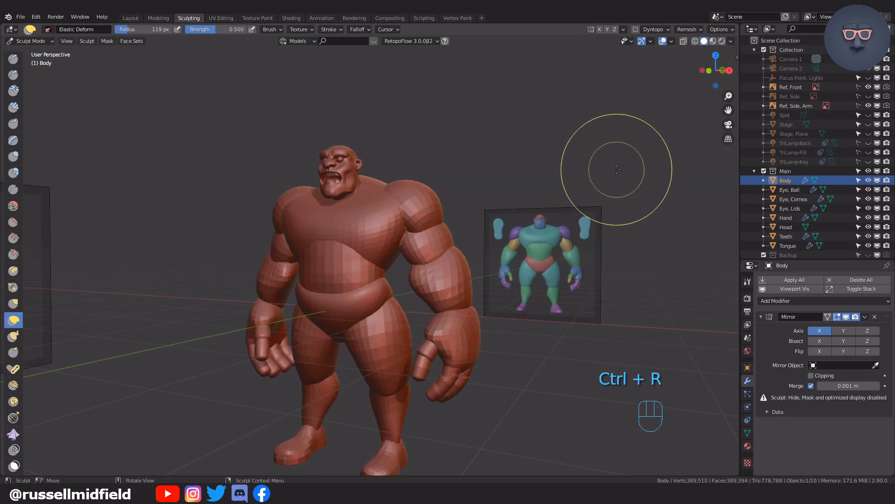
scroll(519, 219, up, 3)
scroll(508, 216, down, 3)
key(ctrl+r)
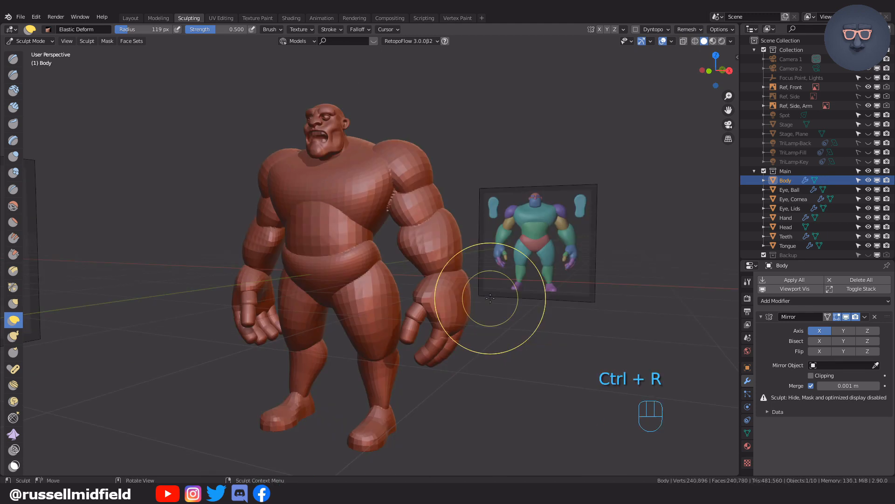
scroll(476, 296, up, 3)
middle_drag(476, 297, 444, 264)
- Return to Object Mode, select the Hand object and switch it to Sculpt Mode
key(ctrl+Tab)
click(364, 274)
click(472, 272)
key(ctrl+Tab)
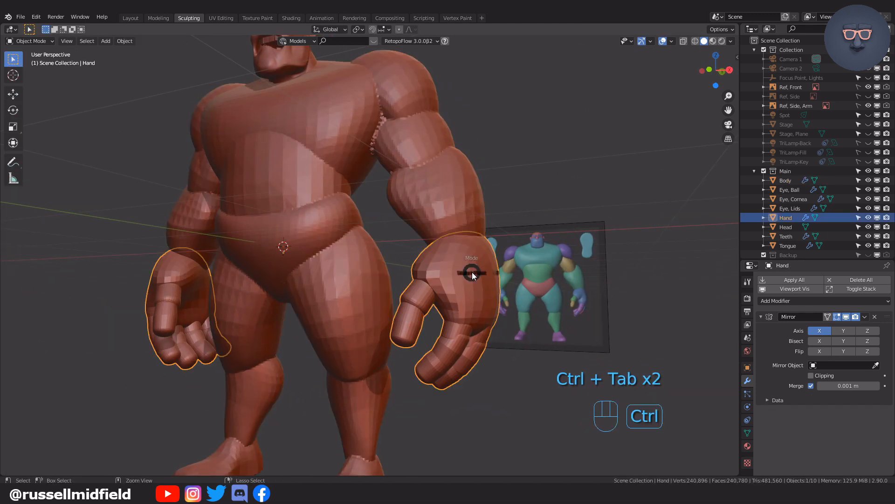
click(470, 323)
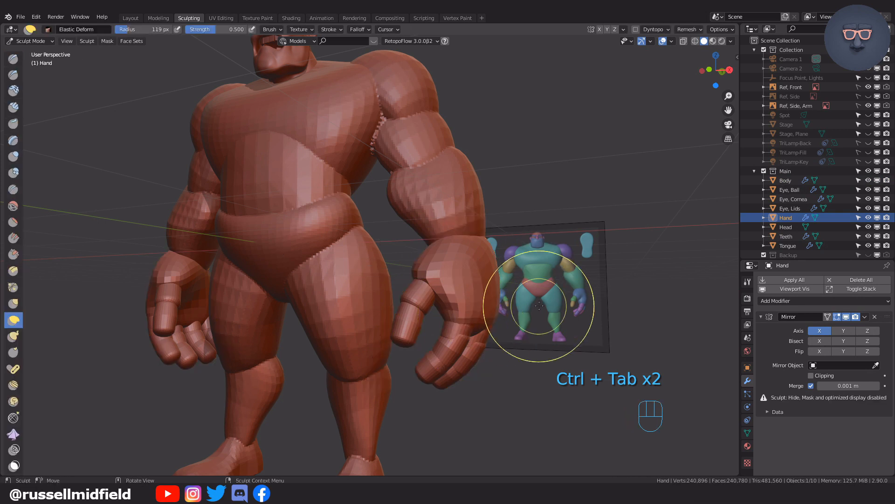
- Try voxel-remeshing the hand at a voxel size of 0.0070, check the finger joints and undo the remesh
key(shift+r)
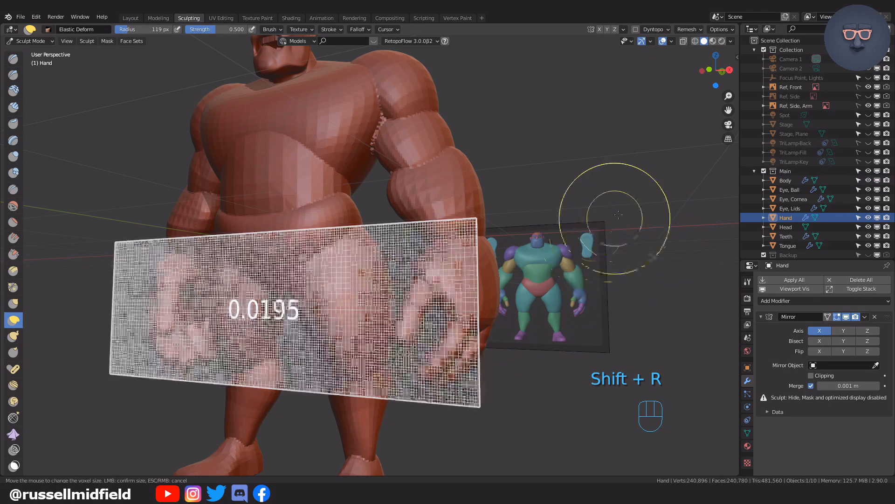
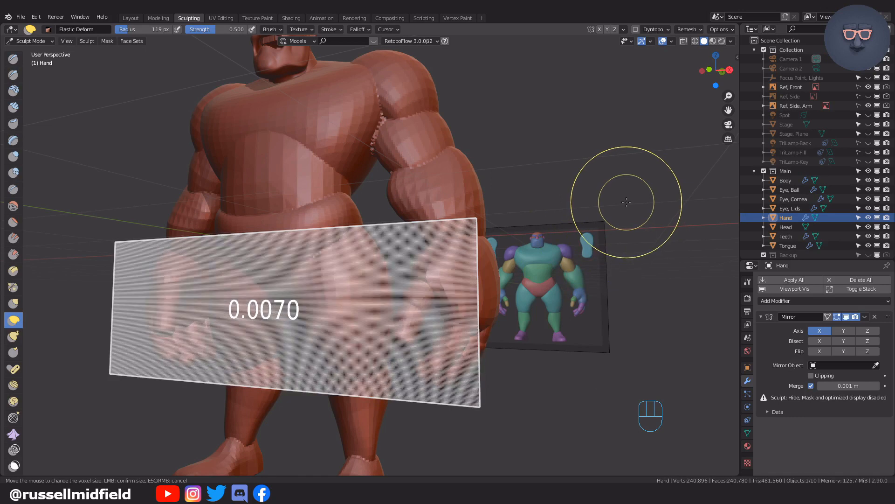
click(626, 201)
middle_drag(622, 225, 537, 206)
key(ctrl+r)
mouse_move(590, 231)
middle_down()
mouse_move(590, 240)
mouse_move(523, 214)
middle_up()
scroll(523, 214, up, 5)
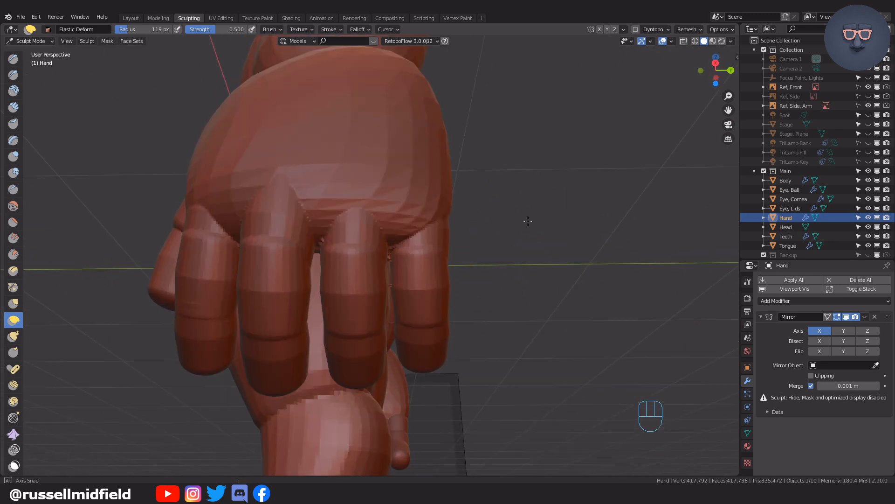
scroll(521, 216, up, 2)
scroll(521, 216, down, 4)
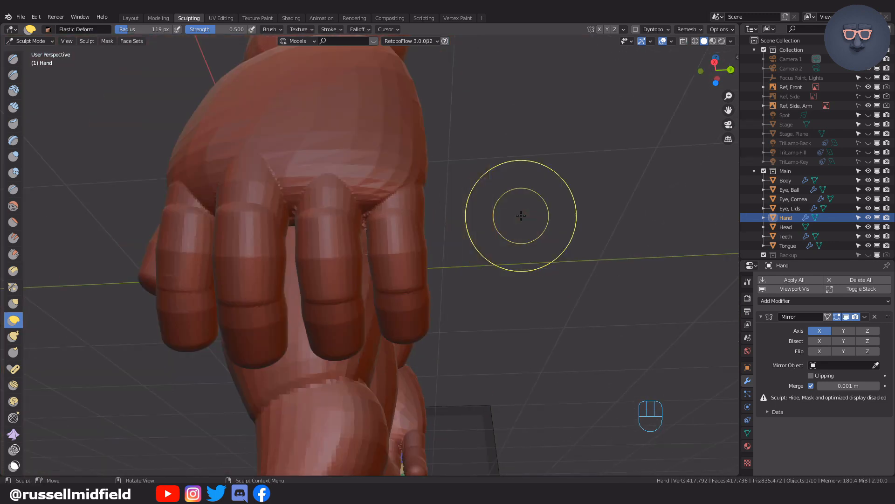
key(ctrl+z)
- Set a voxel size finer than 0.0070 for the hand and voxel-remesh it
scroll(518, 213, down, 4)
mouse_move(517, 213)
middle_down()
mouse_move(535, 232)
mouse_move(521, 229)
middle_up()
key(shift+r)
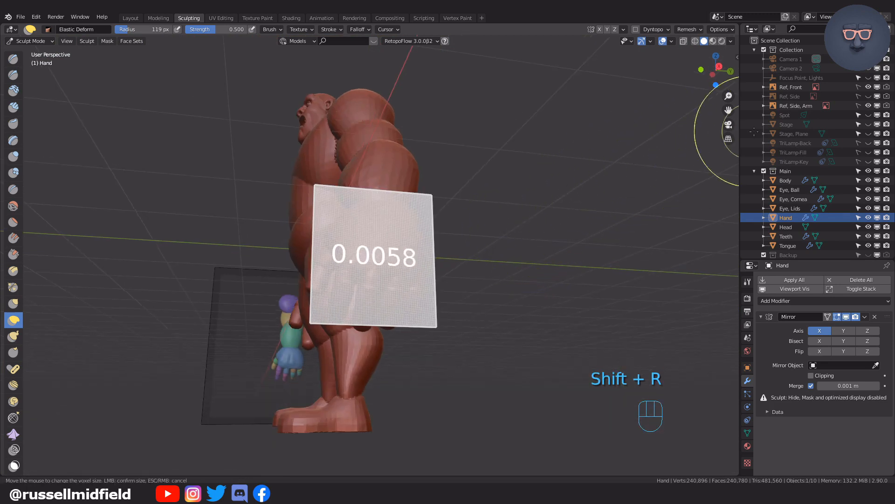
click(893, 130)
scroll(637, 204, up, 4)
middle_drag(615, 210, 523, 202)
key(ctrl+r)
- Try smoothing the seams where the fingers meet the back of the hand and voxel-remesh the hand again
mouse_move(541, 218)
middle_down()
mouse_move(439, 242)
mouse_move(509, 247)
mouse_move(404, 236)
mouse_move(409, 221)
middle_up()
scroll(309, 270, down, 2)
mouse_move(310, 269)
middle_down()
mouse_move(401, 243)
mouse_move(398, 211)
middle_up()
shift+drag(367, 221, 326, 214)
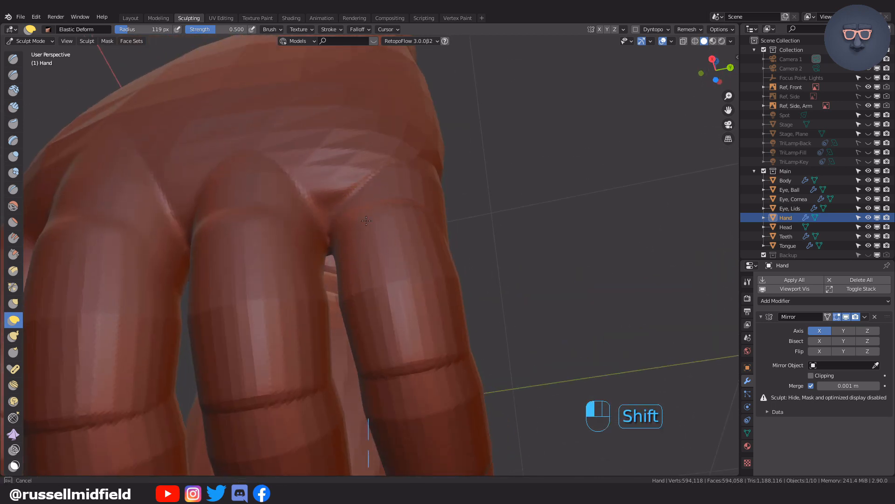
middle_drag(401, 219, 420, 210)
key(ctrl+z)
key(ctrl+r)
- Smooth the finger-base seams and the knuckle area on the back of the hand
shift+drag(397, 207, 355, 201)
middle_drag(359, 202, 438, 242)
scroll(414, 228, down, 4)
mouse_move(401, 247)
shift+mouse_down()
mouse_move(345, 252)
mouse_move(372, 228)
mouse_move(308, 228)
shift+mouse_up()
middle_drag(299, 227, 382, 235)
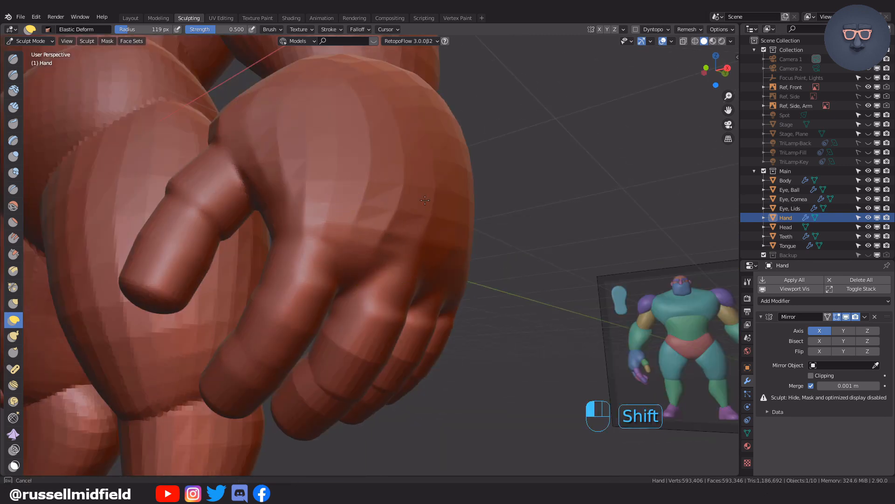
- Hide the Body object and smooth the ridges along the fingers and the edge of the palm
click(868, 181)
middle_drag(420, 266, 397, 242)
shift+drag(303, 359, 296, 367)
mouse_move(436, 266)
middle_down()
mouse_move(534, 266)
mouse_move(469, 312)
middle_up()
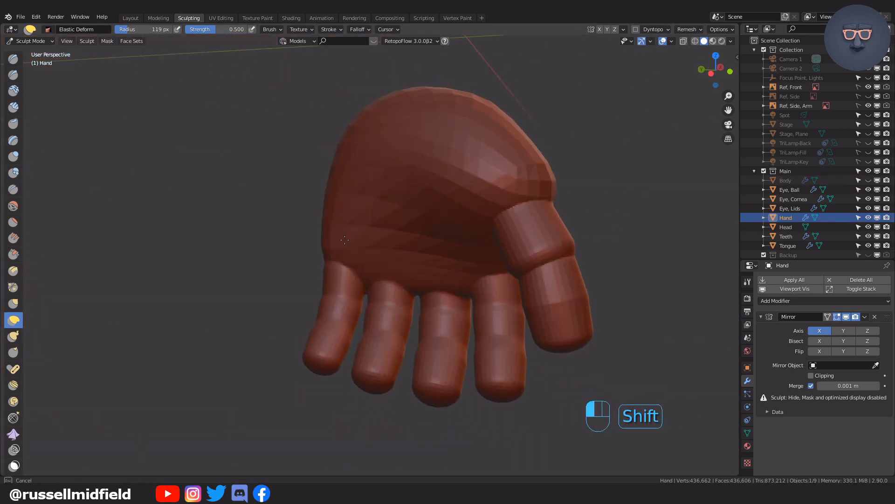
middle_drag(568, 333, 510, 286)
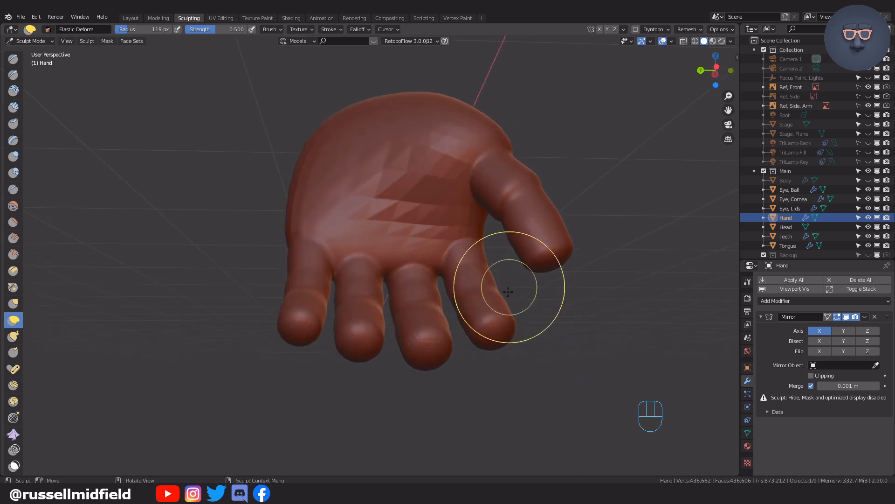
- Smooth the faceted surface of the palm up to the base of the thumb
middle_drag(418, 294, 382, 287)
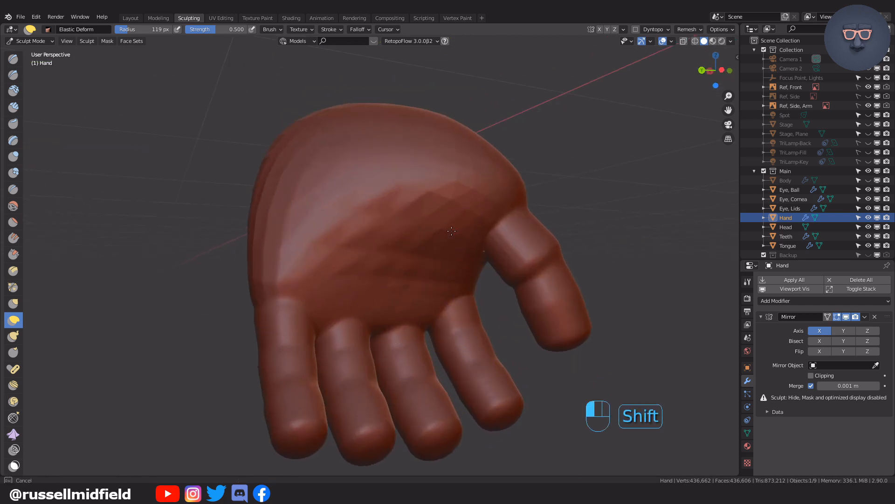
mouse_move(263, 273)
middle_down()
mouse_move(474, 232)
mouse_move(340, 293)
middle_up()
shift+drag(340, 293, 436, 178)
middle_drag(474, 331, 334, 208)
- Set the brush radius to 140 px and smooth the back of the hand and the upper fingers
key(f)
click(334, 208)
shift+drag(334, 208, 411, 337)
middle_drag(410, 337, 458, 280)
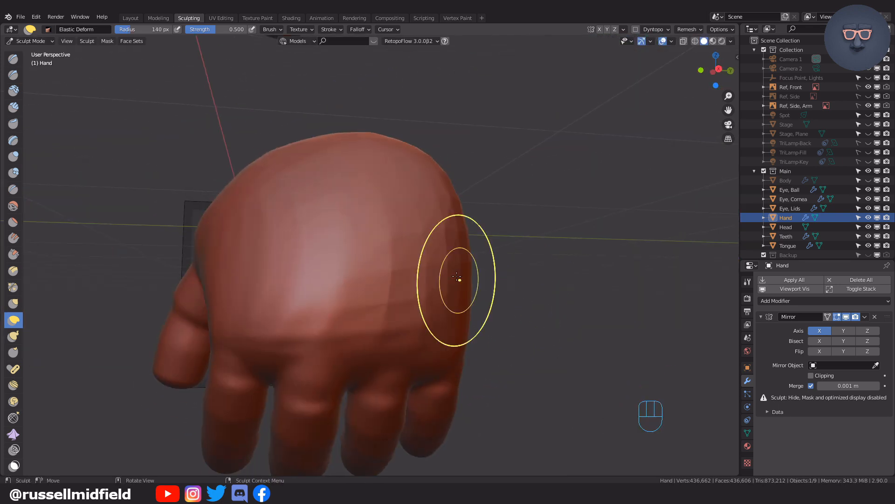
shift+drag(233, 389, 237, 392)
mouse_move(237, 393)
middle_down()
mouse_move(465, 270)
mouse_move(387, 276)
middle_up()
- Build up rounded knuckles at the finger bases using the Clay Strips brush with a radius of 81 px
key(f)
click(452, 270)
scroll(420, 280, down, 3)
scroll(387, 276, up, 5)
mouse_move(368, 277)
shift+middle_down()
mouse_move(429, 261)
mouse_move(422, 240)
shift+middle_up()
key(f)
click(294, 203)
key(c)
drag(387, 227, 381, 235)
mouse_move(407, 237)
shift+middle_down()
mouse_move(369, 201)
mouse_move(430, 190)
shift+middle_up()
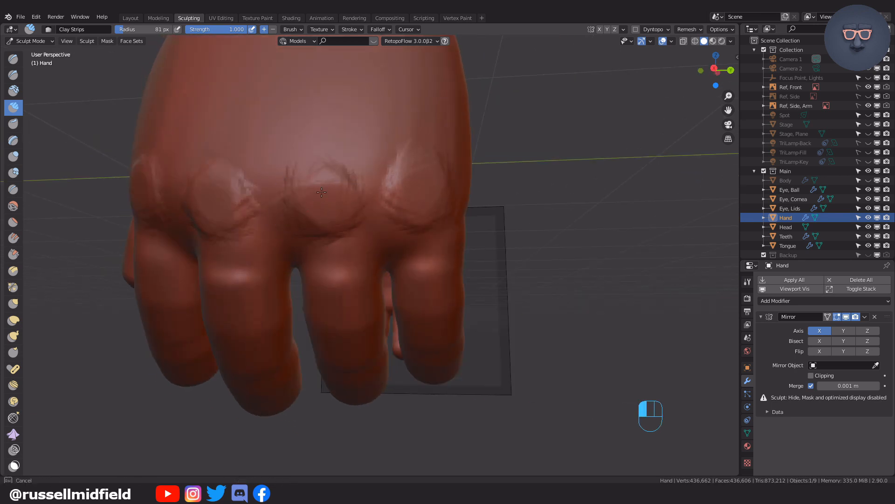
- Build up the tops of the fingers below the knuckles with Clay Strips, stepping the brush radius through 69, 63 and 53 px
middle_drag(321, 192, 380, 170)
drag(264, 176, 263, 232)
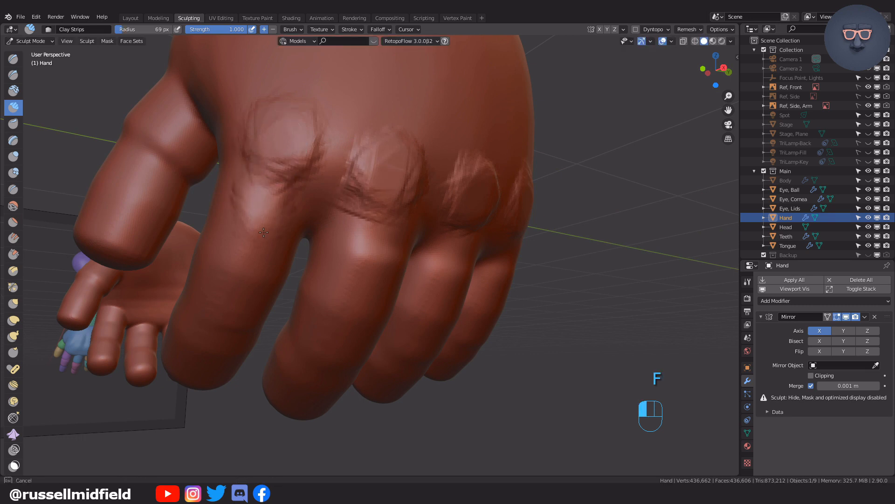
middle_drag(251, 240, 269, 196)
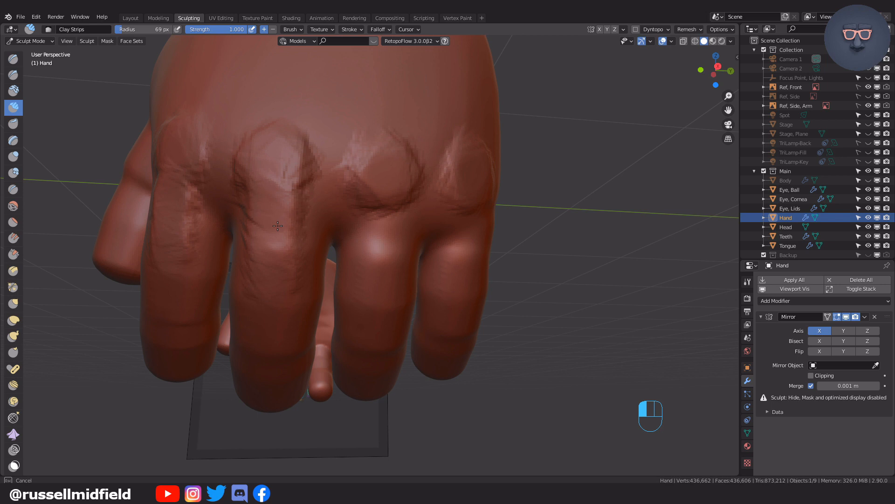
middle_drag(268, 215, 335, 177)
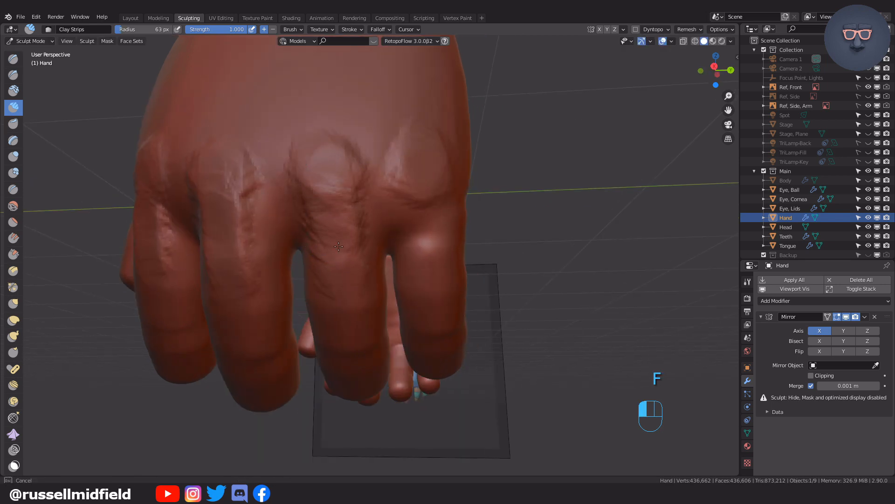
middle_drag(338, 246, 371, 204)
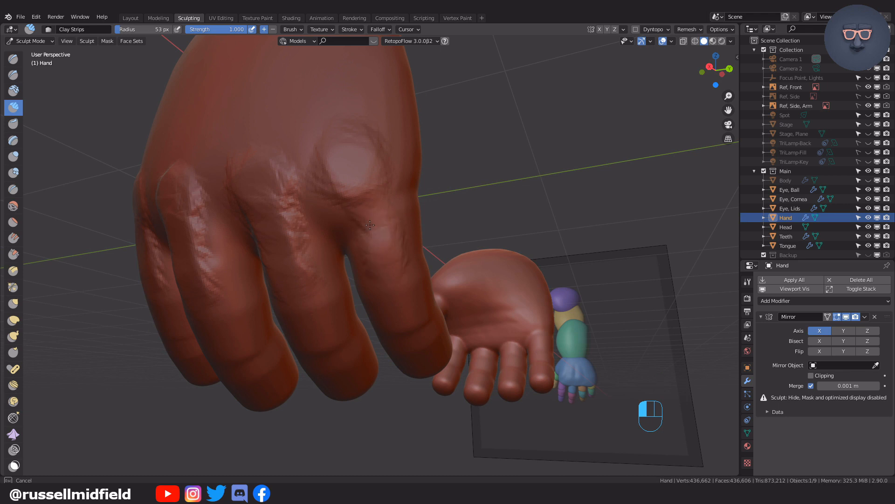
- Set the Clay Strips radius to 60 px and raise a tendon from the index knuckle up the back of the hand
mouse_move(392, 190)
middle_down()
mouse_move(415, 178)
mouse_move(407, 266)
middle_up()
key(f)
click(411, 266)
middle_drag(273, 182, 273, 226)
drag(273, 226, 268, 204)
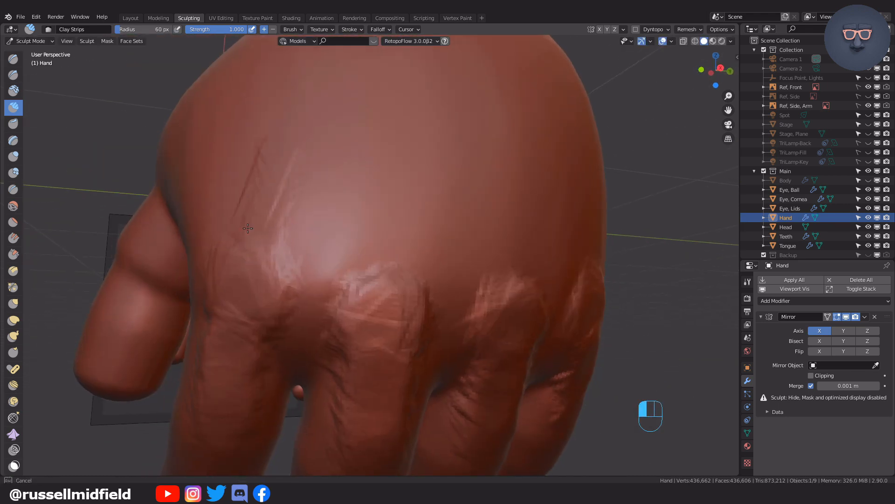
drag(213, 396, 212, 406)
shift+middle_drag(363, 355, 306, 354)
mouse_move(308, 291)
mouse_down()
mouse_move(322, 116)
mouse_move(300, 298)
mouse_up()
- Raise tendons running up the back of the hand from the middle, ring and little finger knuckles
shift+middle_drag(301, 358, 275, 261)
drag(275, 261, 281, 301)
middle_drag(391, 304, 359, 307)
mouse_move(311, 201)
mouse_down()
mouse_move(313, 82)
mouse_move(315, 220)
mouse_up()
middle_drag(321, 228, 324, 212)
drag(325, 210, 331, 305)
middle_drag(391, 288, 370, 294)
drag(383, 280, 396, 219)
middle_drag(401, 233, 410, 257)
mouse_move(409, 258)
mouse_down()
mouse_move(402, 187)
mouse_move(408, 229)
mouse_up()
- Set the Clay Strips radius to 75 px and build up the outer side of the thumb's base
scroll(428, 273, down, 4)
middle_drag(428, 272, 531, 282)
scroll(483, 280, up, 5)
key(f)
click(490, 280)
drag(405, 256, 401, 258)
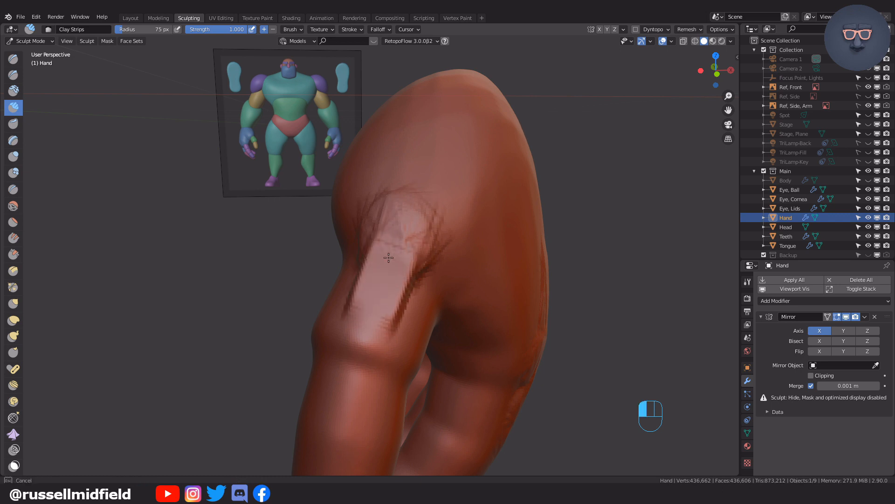
drag(398, 230, 400, 220)
- Set the brush radius to 103 px and smooth the index and middle finger knuckles and their tendons
mouse_move(410, 228)
middle_down()
mouse_move(345, 248)
mouse_move(309, 220)
middle_up()
scroll(366, 240, down, 4)
scroll(308, 216, up, 2)
key(f)
click(342, 210)
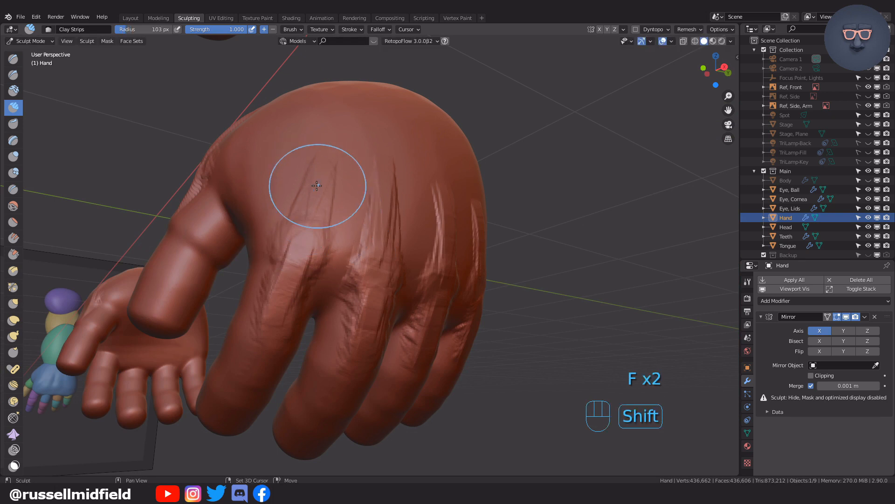
shift+drag(329, 169, 322, 196)
middle_drag(361, 170, 353, 163)
middle_drag(348, 317, 370, 294)
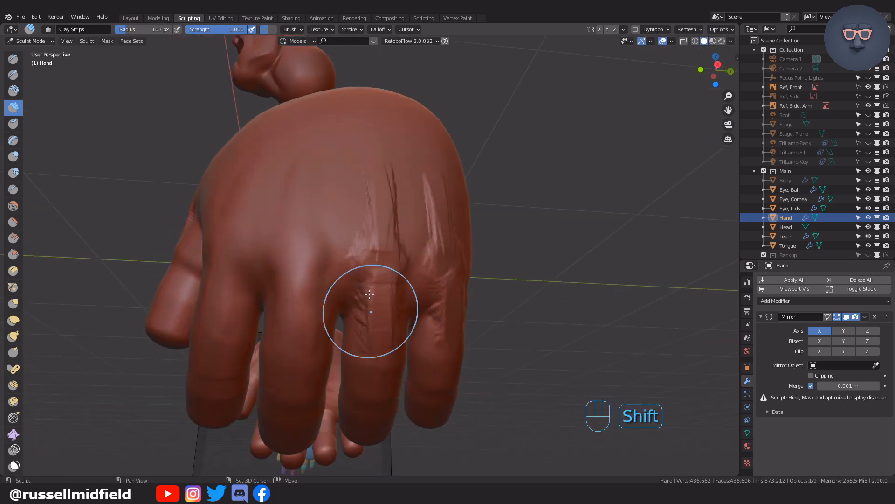
- Smooth the remaining knuckles and tendons on the ring and little finger side of the hand
middle_drag(375, 347, 402, 187)
shift+drag(409, 176, 410, 205)
middle_drag(410, 206, 436, 208)
shift+drag(410, 196, 419, 247)
scroll(435, 272, down, 2)
middle_drag(435, 272, 492, 295)
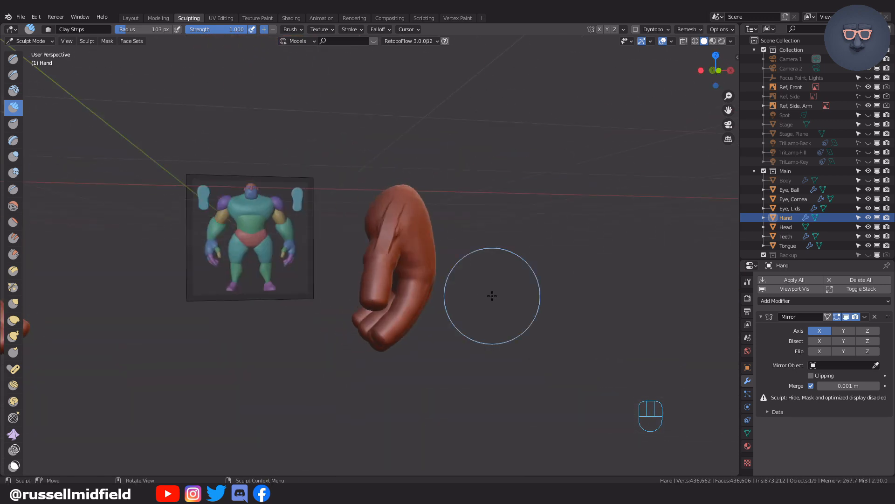
- Smooth the built-up strips along the outer side of the thumb's base
scroll(491, 295, up, 4)
shift+middle_drag(429, 290, 382, 203)
shift+drag(361, 257, 366, 249)
middle_drag(366, 249, 429, 236)
shift+drag(429, 236, 401, 247)
scroll(401, 248, down, 5)
middle_drag(402, 247, 522, 206)
- Carve a hollow into the middle of the palm with inverted Clay Strips strokes at a radius of 67 px
key(f)
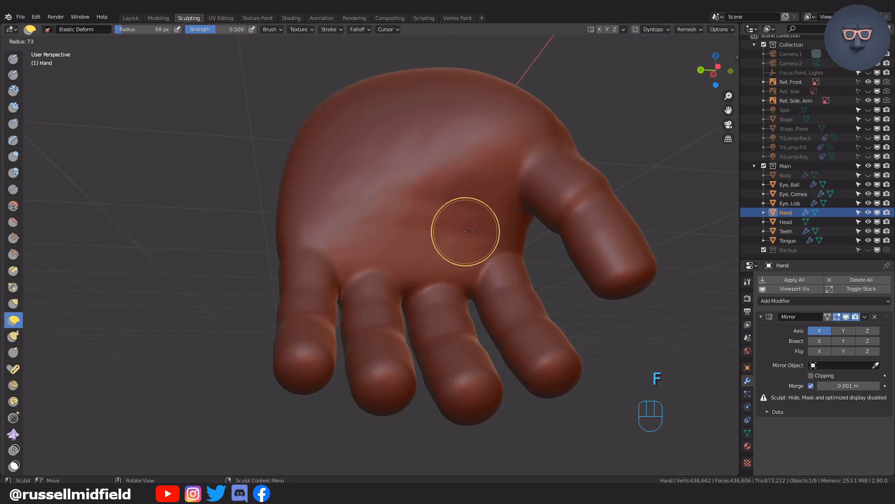
scroll(469, 231, down, 2)
key(f)
key(f)
key(c)
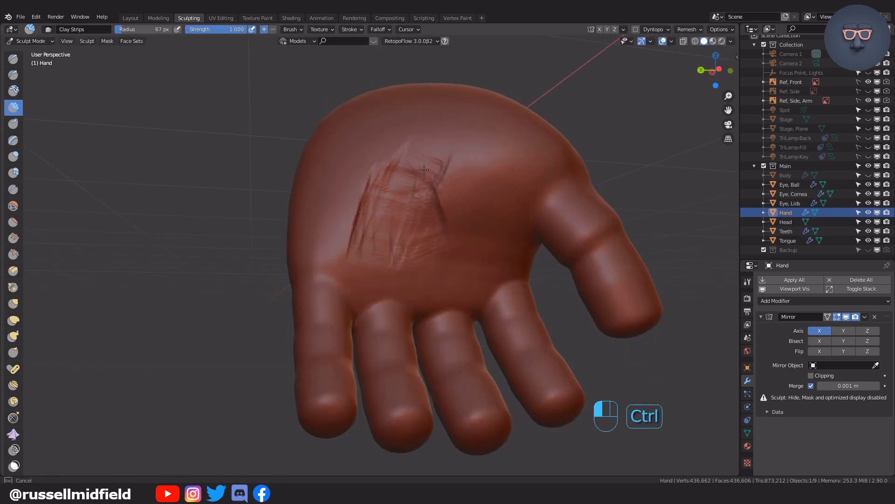
mouse_move(408, 173)
ctrl+mouse_down()
mouse_move(396, 186)
mouse_move(434, 251)
mouse_move(456, 257)
ctrl+mouse_up()
- Set the brush radius to 94 px and smooth the carved palm hollow toward the thumb pad
mouse_move(459, 254)
middle_down()
mouse_move(545, 239)
mouse_move(486, 184)
middle_up()
key(f)
key(f)
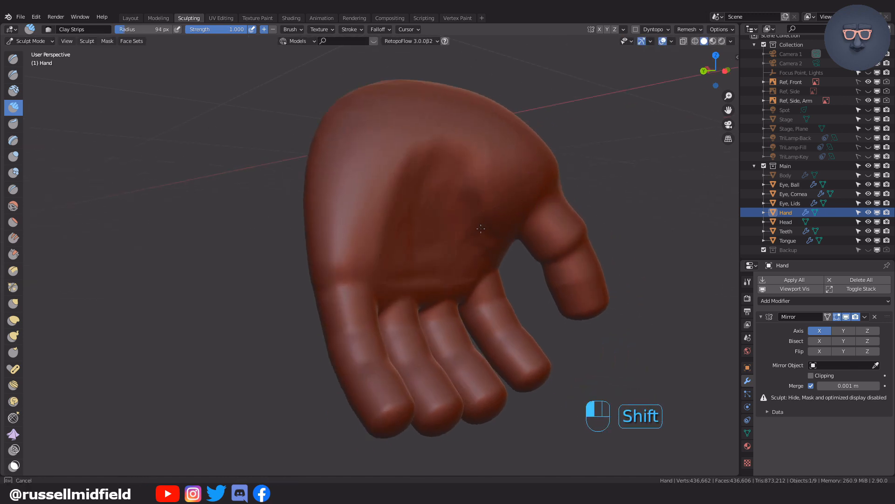
shift+drag(439, 152, 455, 144)
scroll(455, 144, down, 1)
middle_drag(508, 194, 493, 180)
scroll(494, 180, up, 3)
shift+drag(494, 166, 398, 191)
- Smooth the outer edge of the palm and the area above the finger bases
middle_drag(490, 215, 501, 176)
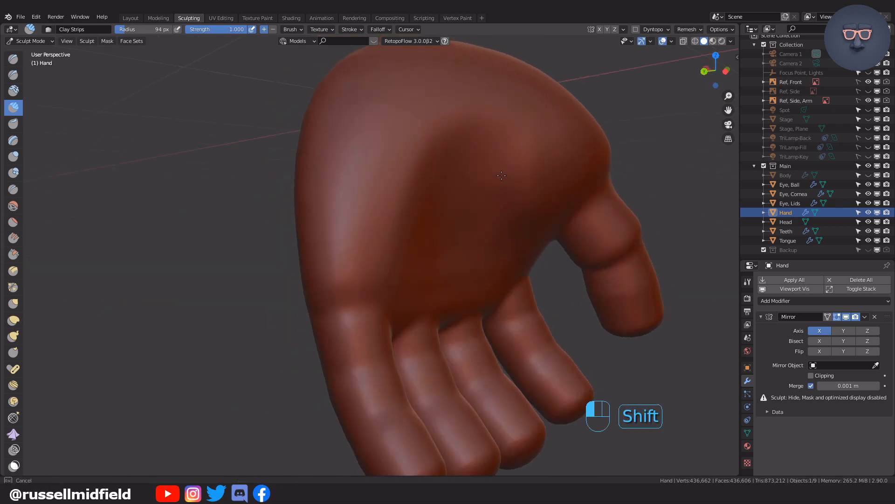
shift+drag(386, 258, 394, 261)
mouse_move(397, 254)
middle_down()
mouse_move(454, 186)
mouse_move(475, 268)
mouse_move(514, 221)
middle_up()
shift+drag(515, 221, 362, 286)
middle_drag(373, 280, 415, 283)
shift+drag(420, 280, 433, 274)
shift+drag(260, 284, 275, 298)
mouse_move(420, 326)
middle_down()
mouse_move(567, 393)
mouse_move(397, 326)
mouse_move(411, 252)
middle_up()
- Cut creases where the fingers meet the palm using the Crease brush with a radius of 62 px
shift+middle_drag(410, 252, 397, 309)
scroll(398, 309, up, 2)
key(shift+c)
key(f)
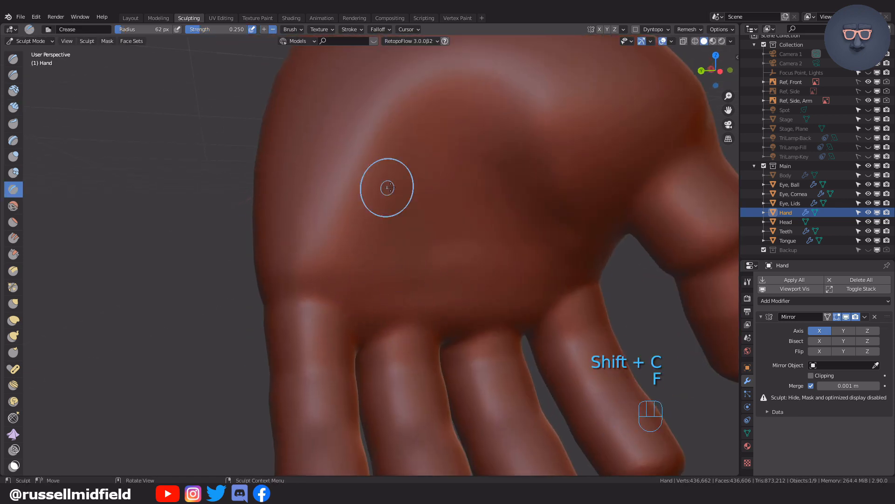
mouse_move(287, 298)
mouse_down()
mouse_move(355, 326)
mouse_move(406, 326)
mouse_up()
middle_drag(410, 329, 400, 336)
drag(438, 354, 499, 338)
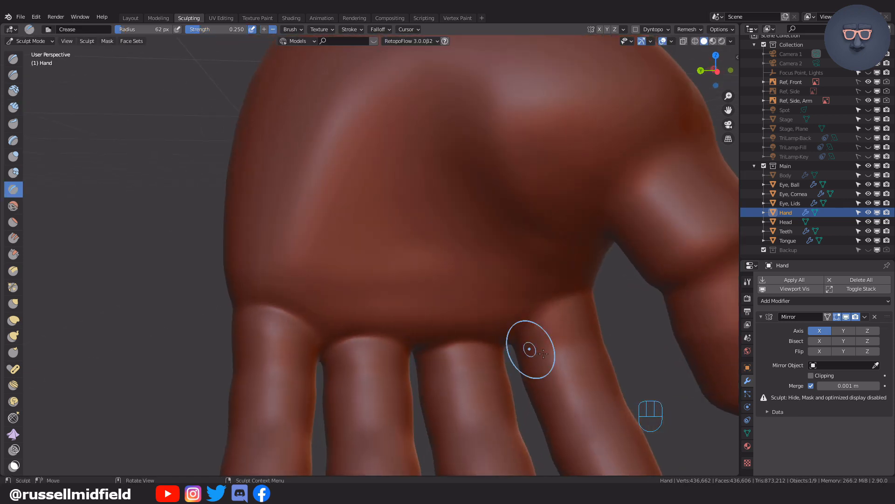
shift+middle_drag(586, 368, 559, 312)
drag(522, 253, 529, 247)
- Crease the undersides of the fingers across their joints
middle_drag(526, 239, 280, 296)
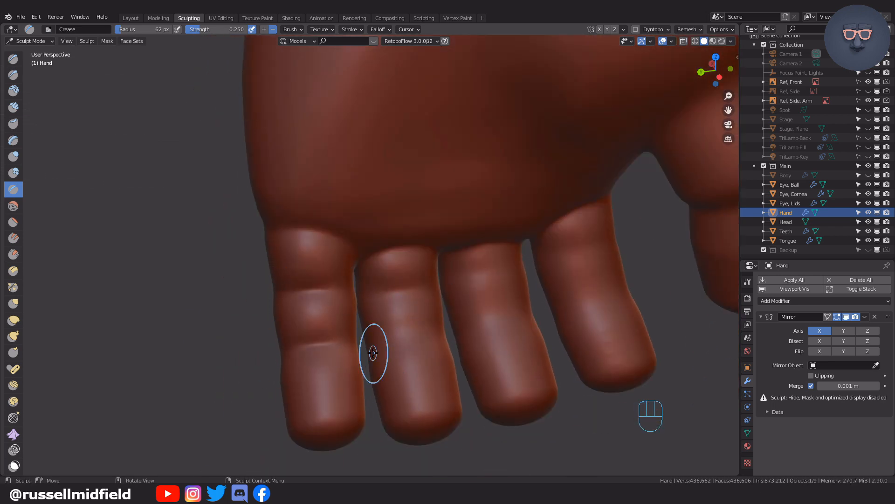
mouse_move(487, 287)
mouse_down()
mouse_move(473, 339)
mouse_move(648, 302)
mouse_up()
scroll(564, 320, down, 3)
- Set the brush radius to 126 px and smooth the thumb around its middle joint
mouse_move(564, 320)
middle_down()
mouse_move(501, 297)
mouse_move(606, 317)
middle_up()
mouse_move(606, 317)
shift+middle_down()
mouse_move(385, 314)
mouse_move(421, 304)
shift+middle_up()
scroll(422, 304, up, 4)
key(f)
click(465, 253)
shift+drag(420, 216, 418, 214)
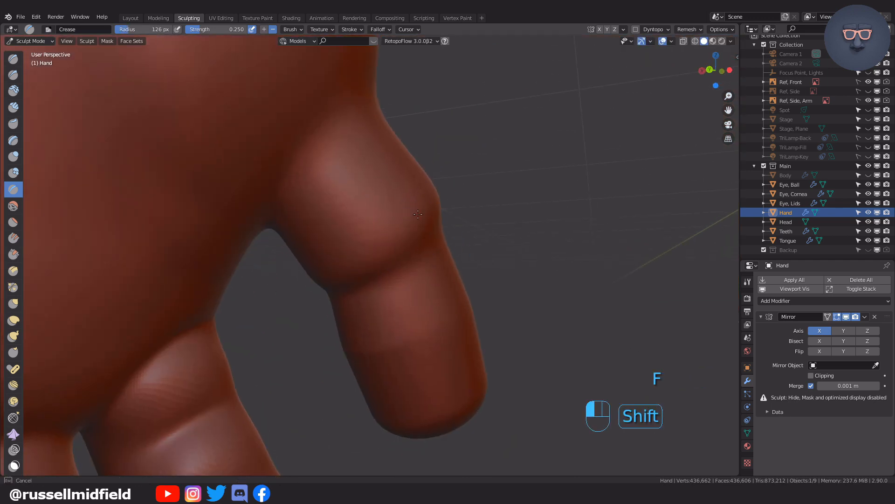
shift+drag(329, 307, 305, 263)
- Cut a crease across the inside of the thumb's joint with the Crease brush
shift+middle_drag(378, 262, 401, 280)
key(shift+c)
drag(357, 326, 436, 292)
mouse_move(411, 275)
shift+middle_down()
mouse_move(435, 307)
mouse_move(419, 275)
shift+middle_up()
- Crease the palm along the inner edge of the thumb pad, undoing and reworking the last stroke
drag(305, 98, 261, 222)
shift+middle_drag(341, 152, 344, 222)
mouse_move(358, 180)
shift+middle_down()
mouse_move(363, 256)
mouse_move(327, 261)
shift+middle_up()
scroll(233, 185, down, 4)
key(ctrl+z)
drag(197, 192, 198, 192)
middle_drag(250, 289, 293, 230)
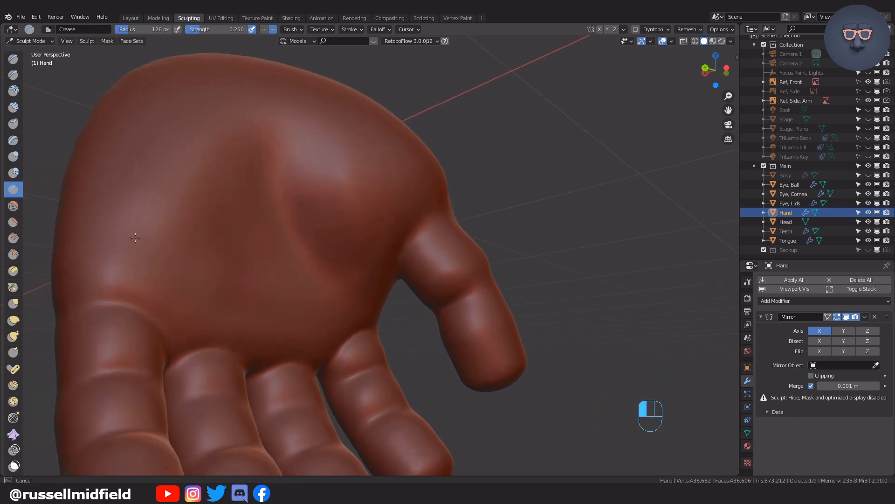
- Reshape the side profile of the palm and fingers using Elastic Deform with a radius of 141 px
scroll(362, 278, down, 5)
mouse_move(362, 278)
middle_down()
mouse_move(449, 320)
mouse_move(441, 291)
middle_up()
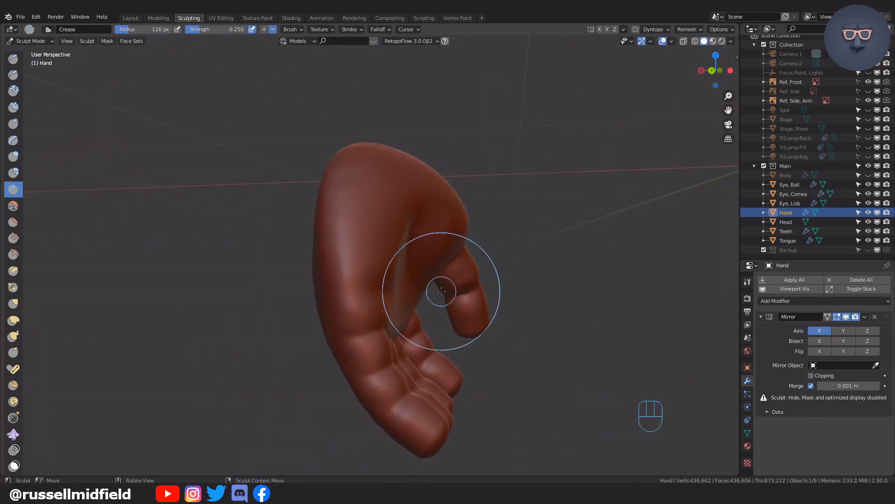
scroll(382, 270, up, 1)
key(f)
click(385, 244)
key(g)
drag(383, 242, 419, 168)
drag(395, 324, 402, 326)
- Smooth the outer side of the hand where the thumb's base joins it
middle_drag(527, 345, 336, 354)
shift+middle_drag(336, 354, 404, 368)
scroll(402, 364, up, 3)
shift+drag(359, 203, 336, 221)
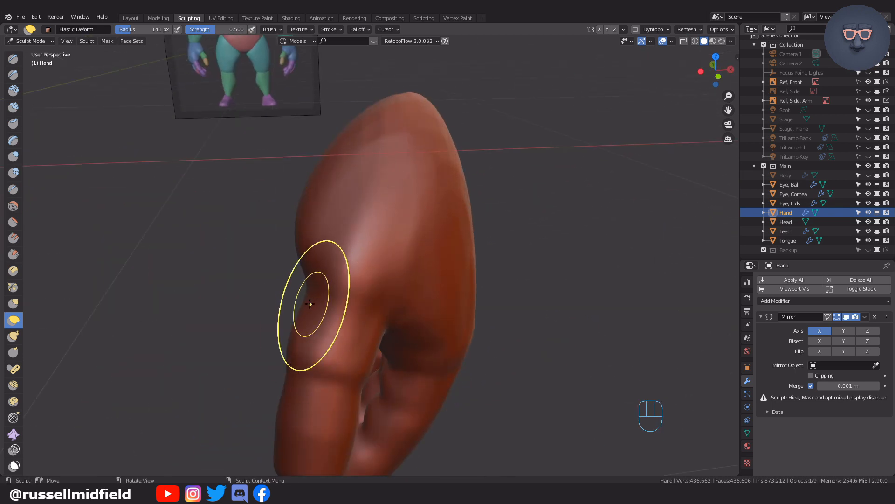
- Define the web of the thumb and the valleys between the knuckles using the Crease brush at 88 px
middle_drag(283, 291, 256, 236)
shift+middle_drag(343, 233, 360, 216)
key(f)
click(408, 265)
key(shift+c)
drag(361, 247, 368, 284)
middle_drag(373, 284, 392, 279)
drag(401, 271, 431, 308)
middle_drag(410, 289, 436, 265)
mouse_move(382, 266)
middle_down()
mouse_move(300, 288)
mouse_move(335, 288)
middle_up()
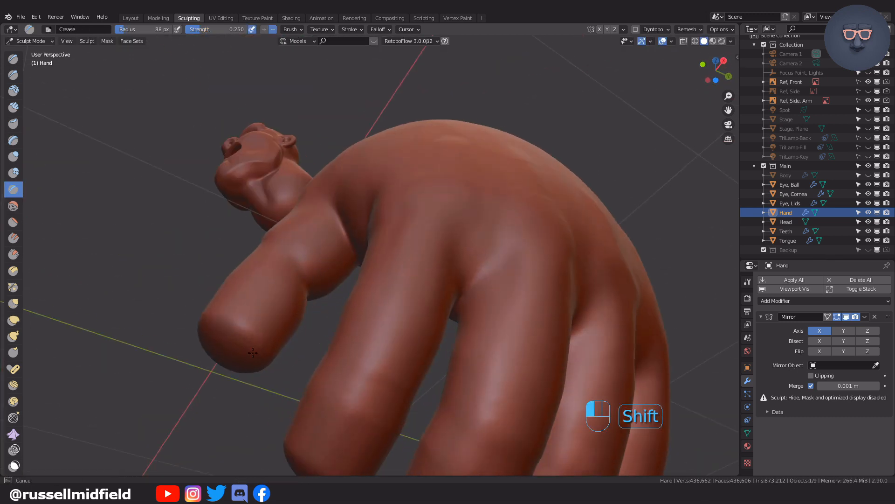
- Smooth the thumb tip, then set the brush radius to 105 px and smooth around the index knuckle
shift+drag(264, 362, 280, 350)
key(f)
click(385, 312)
mouse_move(385, 312)
middle_down()
mouse_move(430, 218)
mouse_move(436, 226)
middle_up()
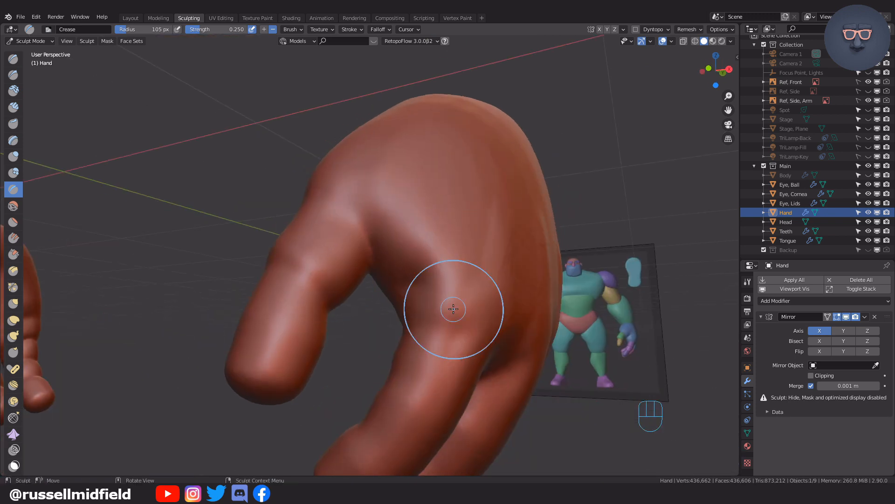
middle_drag(454, 312, 434, 330)
shift+drag(434, 329, 431, 251)
middle_drag(580, 251, 517, 182)
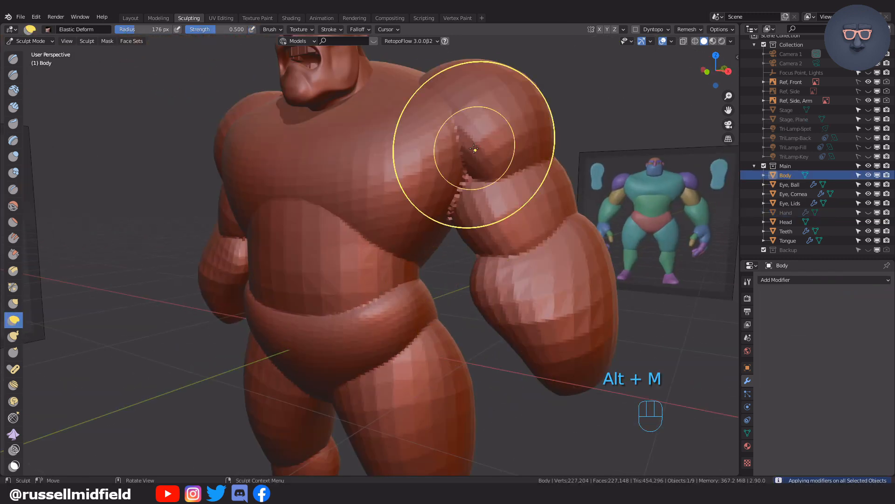
mouse_move(459, 150)
shift+mouse_down()
mouse_move(273, 320)
mouse_move(511, 212)
shift+mouse_up()
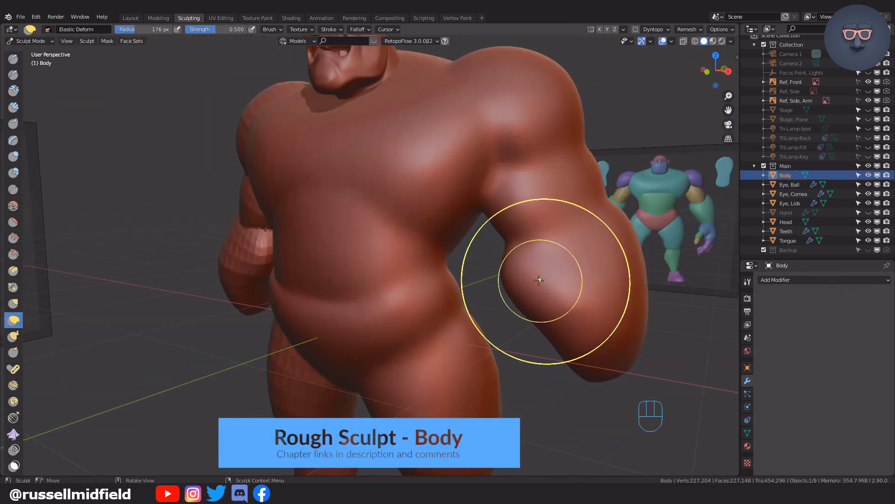
key(ctrl+z)
key(ctrl+z)
key(ctrl+z)
key(ctrl+z)
key(ctrl+z)
key(ctrl+z)
key(ctrl+z)
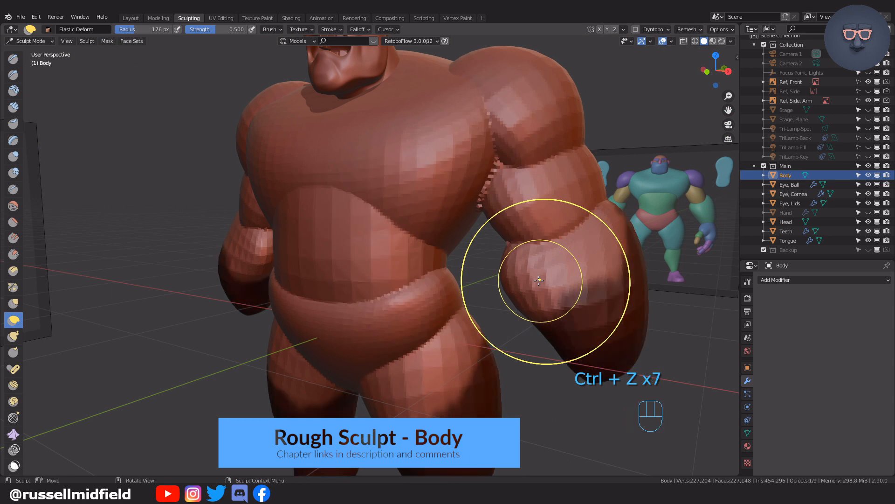
- Turn on X-axis symmetry for the Body and smooth the front of its torso, arms, legs and feet
key(alt+m)
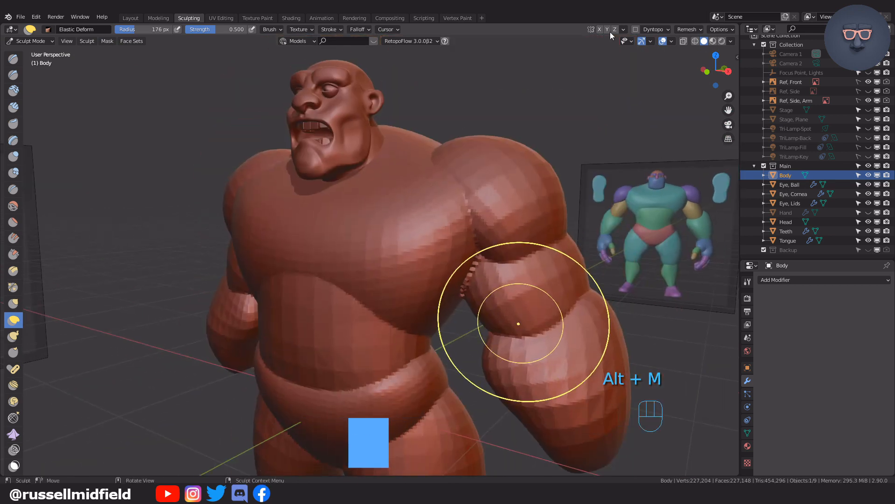
shift+drag(515, 324, 554, 176)
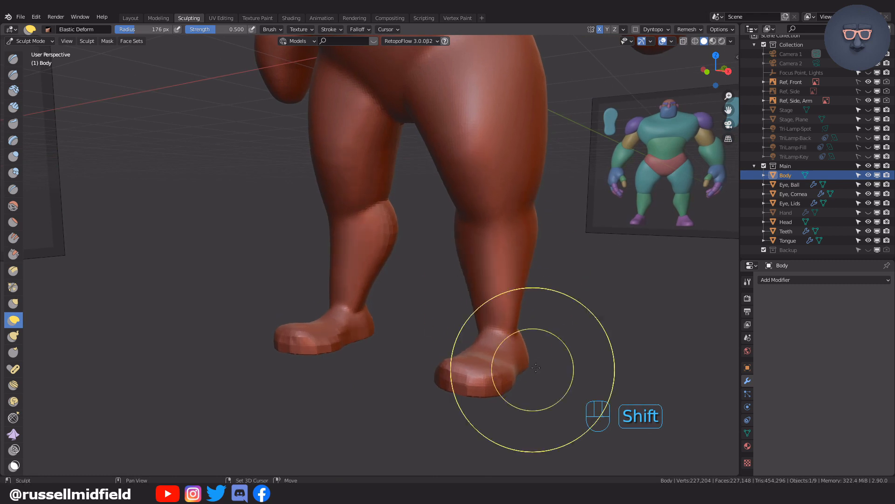
key(ctrl+z)
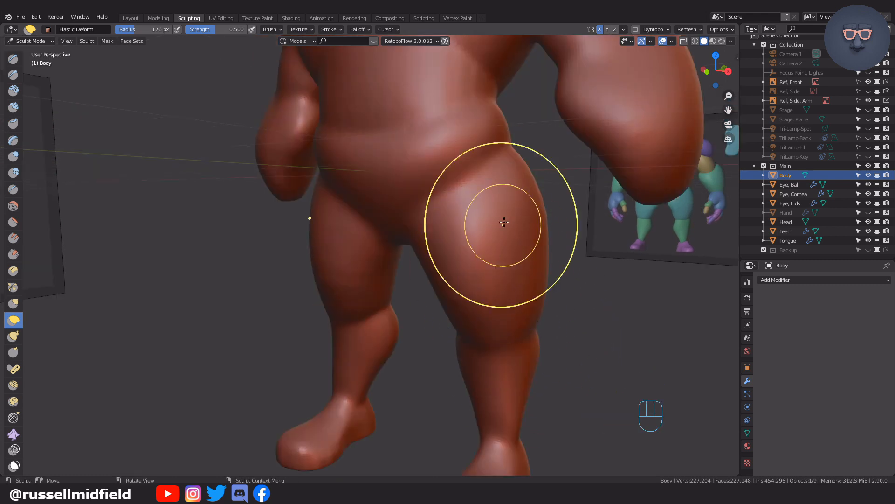
shift+drag(504, 226, 450, 96)
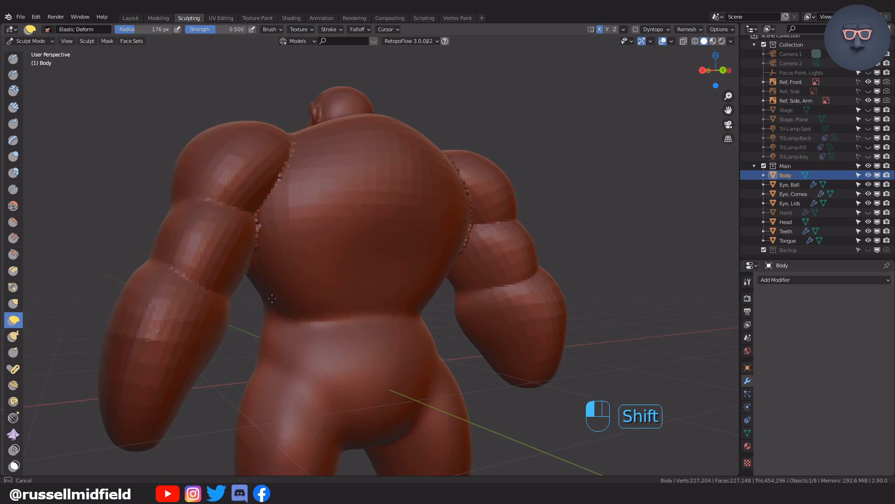
- Smooth the Body's back, rear arms and heels, and voxel-remesh it
shift+drag(272, 298, 268, 224)
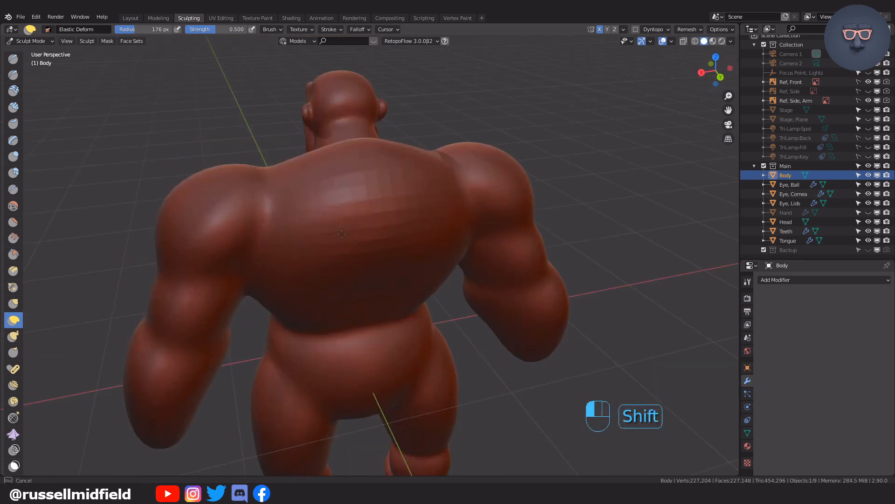
mouse_move(420, 209)
middle_down()
mouse_move(457, 199)
mouse_move(457, 70)
middle_up()
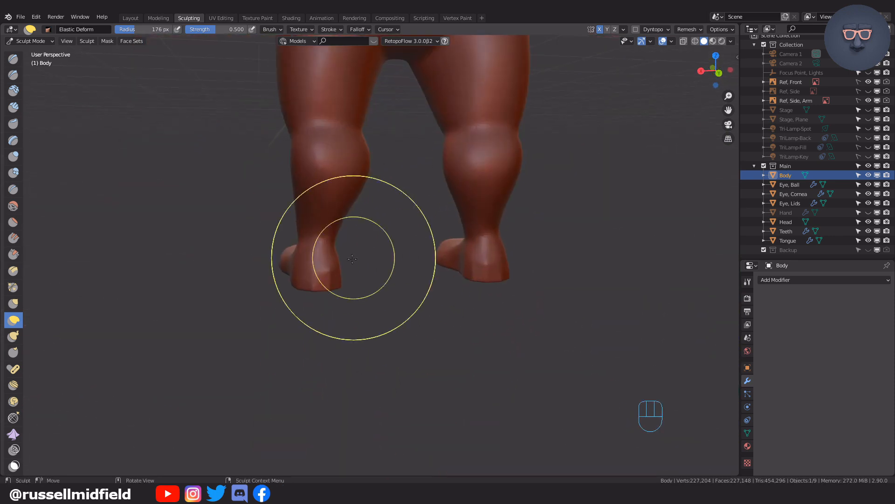
shift+drag(320, 260, 333, 286)
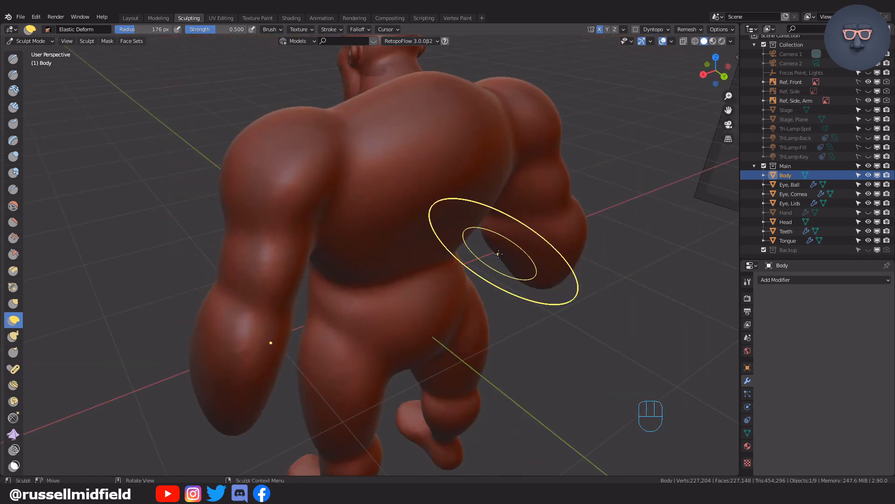
key(ctrl+r)
- Carve the sternum groove down the centre of the Body's chest using the Crease brush at 89 px
scroll(479, 259, up, 3)
key(shift+c)
key(f)
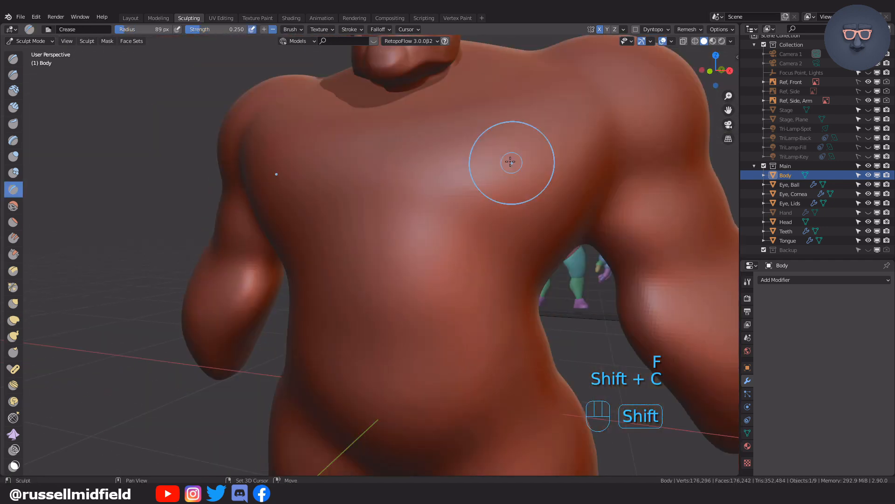
drag(415, 161, 417, 267)
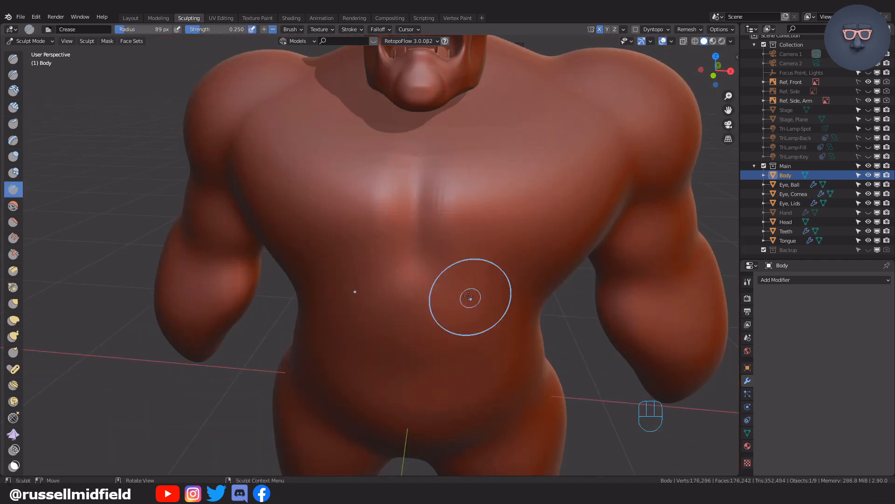
middle_drag(468, 296, 514, 269)
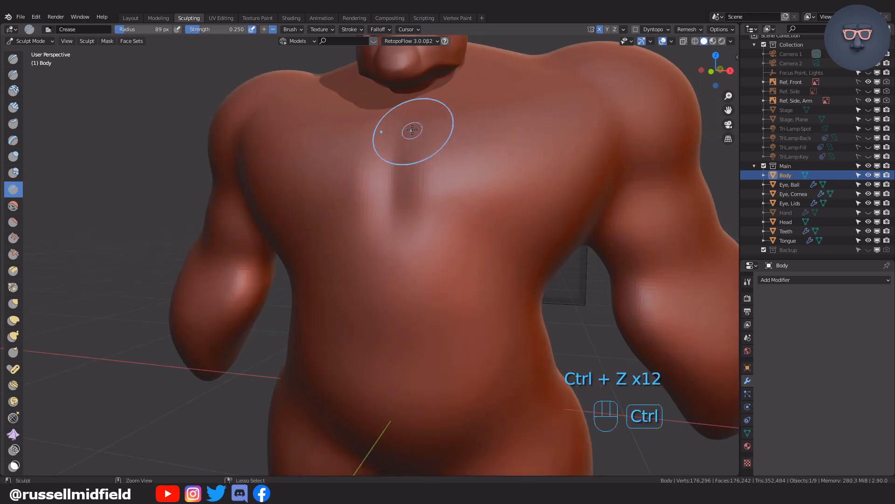
drag(500, 294, 380, 189)
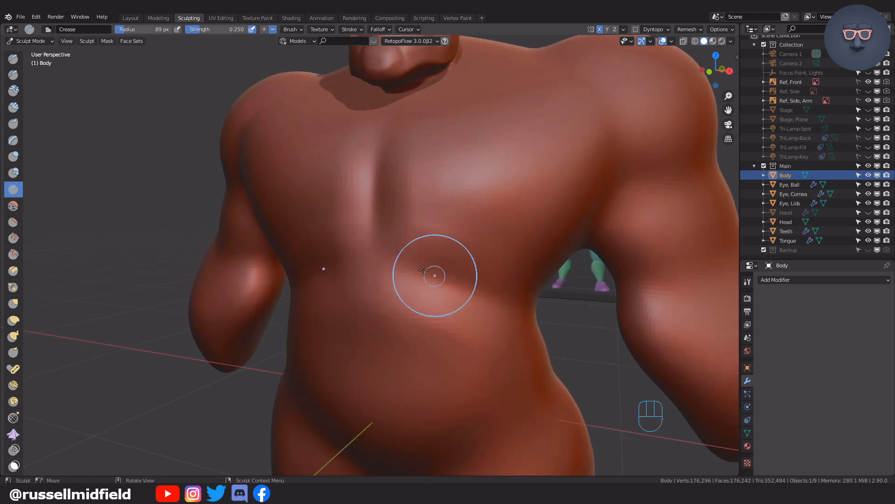
- Define the lower edges of the pectorals where they meet the abdomen using the Crease brush
drag(423, 270, 445, 294)
drag(335, 248, 408, 233)
ctrl+middle_drag(537, 186, 482, 295)
shift+middle_drag(462, 209, 476, 225)
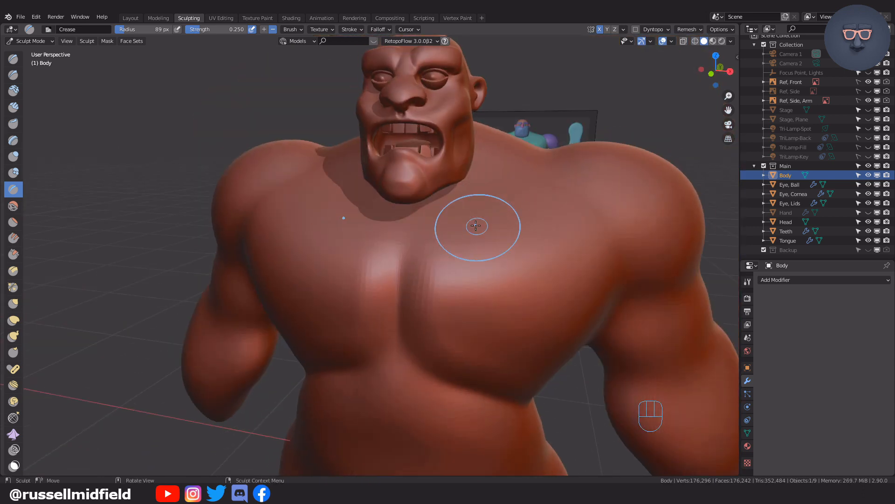
- Build up the collarbones with Clay Strips at 42 px, then set the radius to 73 px and smooth them into the shoulders
key(c)
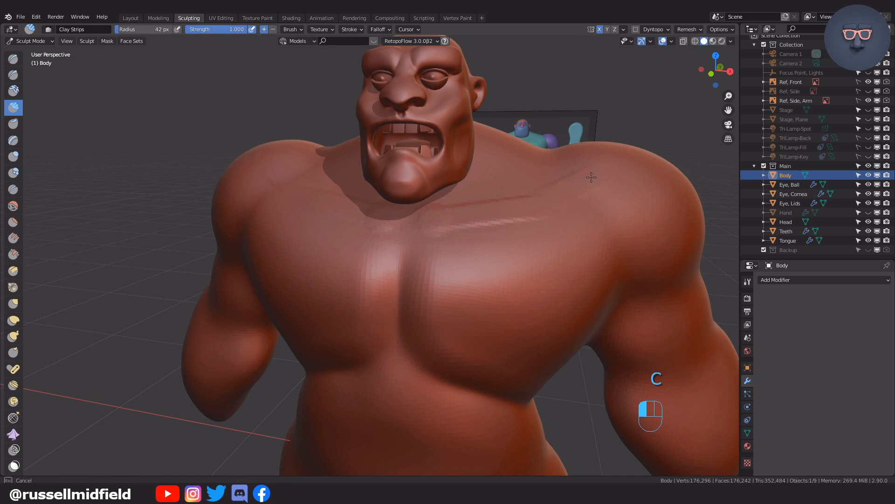
middle_drag(547, 199, 501, 355)
mouse_move(501, 354)
mouse_down()
mouse_move(502, 393)
mouse_move(514, 396)
mouse_up()
key(f)
click(558, 281)
middle_drag(515, 396, 578, 201)
shift+drag(578, 200, 612, 173)
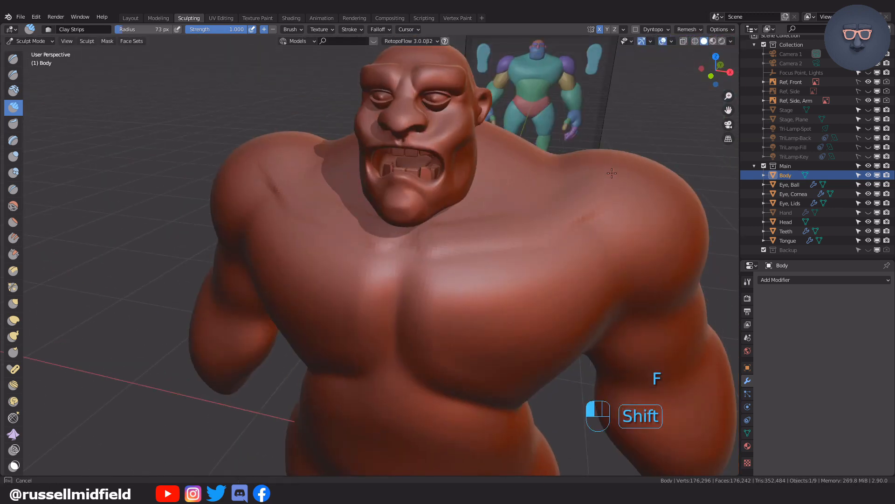
- Smooth the transition between the neck, trapezius and collarbone
middle_drag(548, 253, 485, 316)
key(ctrl+c)
key(c)
key(c)
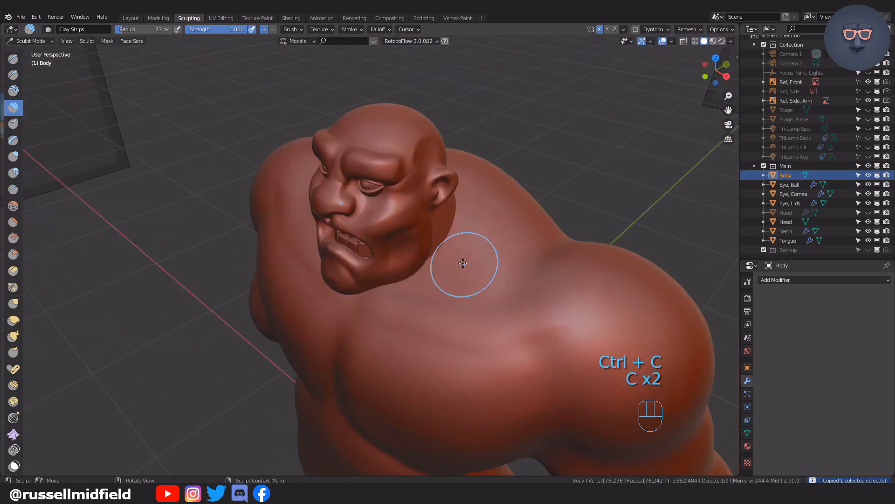
shift+drag(447, 289, 485, 261)
mouse_move(485, 261)
middle_down()
mouse_move(455, 256)
mouse_move(344, 162)
mouse_move(358, 194)
middle_up()
- Reshape the neck, trapezius and shoulder contours with the Elastic Deform brush at 144 px
key(f)
click(488, 250)
key(g)
mouse_move(373, 233)
middle_down()
mouse_move(475, 216)
mouse_move(450, 187)
middle_up()
drag(351, 224, 347, 220)
drag(404, 174, 405, 170)
middle_drag(405, 170, 459, 195)
drag(396, 280, 411, 275)
- Check the torso in front orthographic view and smooth the outer lower corner of the pectorals
scroll(485, 252, down, 3)
middle_drag(485, 252, 587, 243)
scroll(622, 154, up, 3)
middle_drag(622, 154, 602, 135)
key(KP_1)
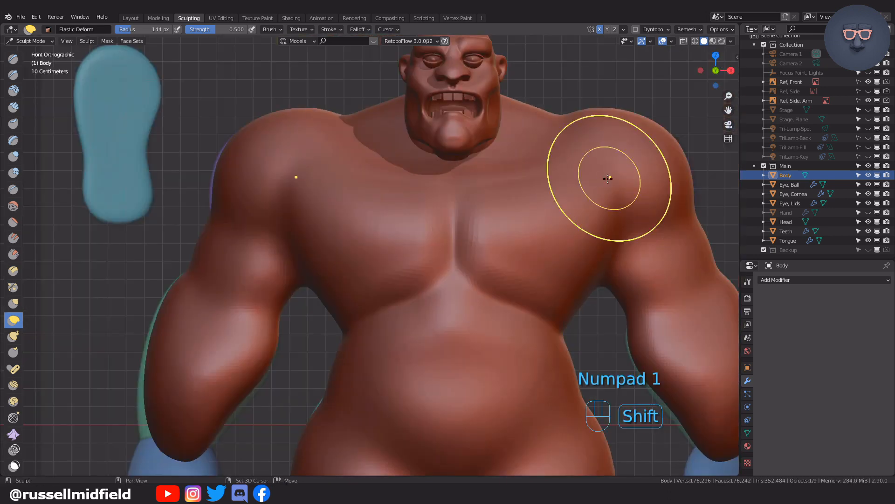
shift+middle_drag(610, 176, 423, 228)
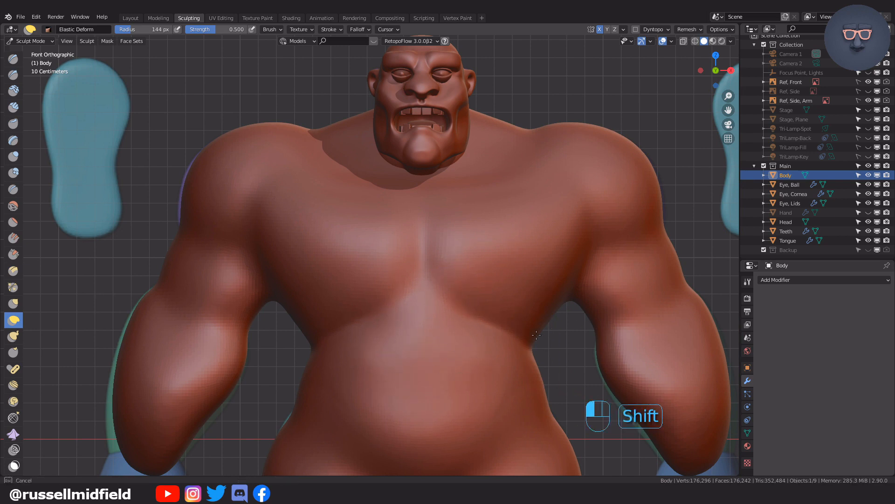
shift+drag(537, 335, 550, 339)
- Adjust the waist's outline with Elastic Deform at 130 px and smooth the area below the chest
shift+middle_drag(551, 339, 505, 273)
key(f)
click(522, 281)
key(g)
drag(502, 283, 527, 306)
middle_drag(527, 305, 466, 307)
shift+middle_drag(466, 307, 476, 265)
scroll(475, 266, up, 5)
shift+drag(475, 265, 520, 218)
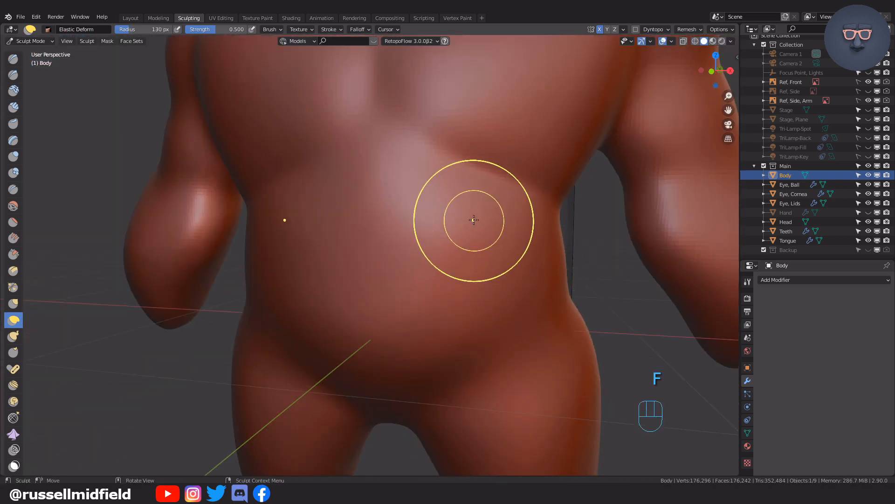
- Carve the vertical side edges of the abdominals using the Crease brush at 130 px
key(shift+c)
scroll(442, 211, up, 2)
key(ctrl+z)
key(ctrl+z)
key(ctrl+z)
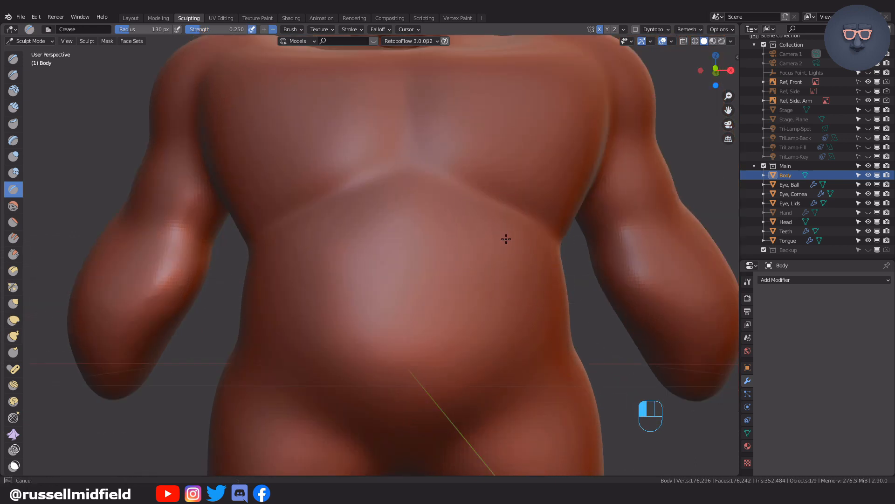
mouse_move(489, 242)
mouse_down()
mouse_move(500, 260)
mouse_move(473, 369)
mouse_up()
middle_drag(517, 264, 466, 266)
- Build up the oblique muscles on the flanks with Clay Strips at 69 px, then smooth them at 107 px
middle_drag(555, 336, 513, 310)
key(f)
click(481, 304)
key(c)
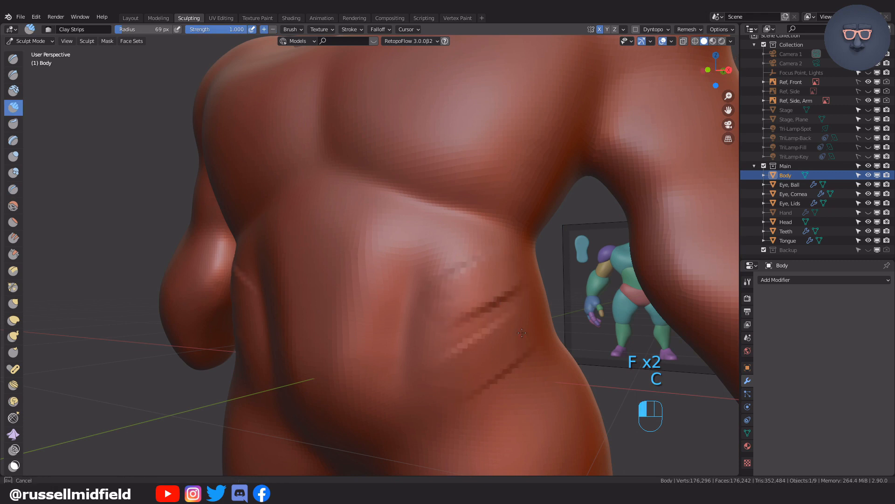
drag(479, 274, 528, 247)
middle_drag(583, 270, 552, 278)
key(f)
click(569, 278)
shift+drag(466, 298, 546, 298)
scroll(508, 270, down, 5)
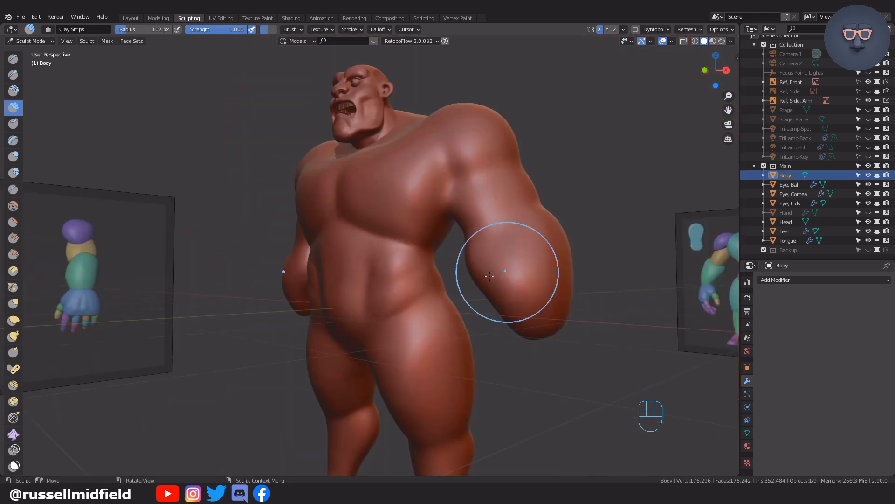
- Define the lower edge of the deltoid around the upper arm using the Crease brush at 107 px
middle_drag(508, 270, 536, 275)
scroll(459, 291, up, 5)
key(shift+c)
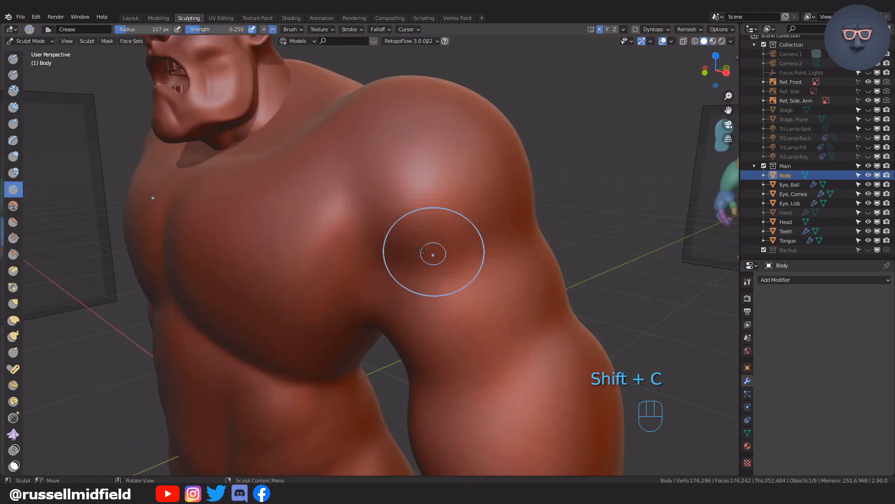
middle_drag(434, 253, 390, 261)
drag(447, 311, 377, 329)
middle_drag(373, 326, 308, 320)
drag(307, 320, 284, 320)
mouse_move(280, 319)
middle_down()
mouse_move(228, 318)
mouse_move(422, 264)
middle_up()
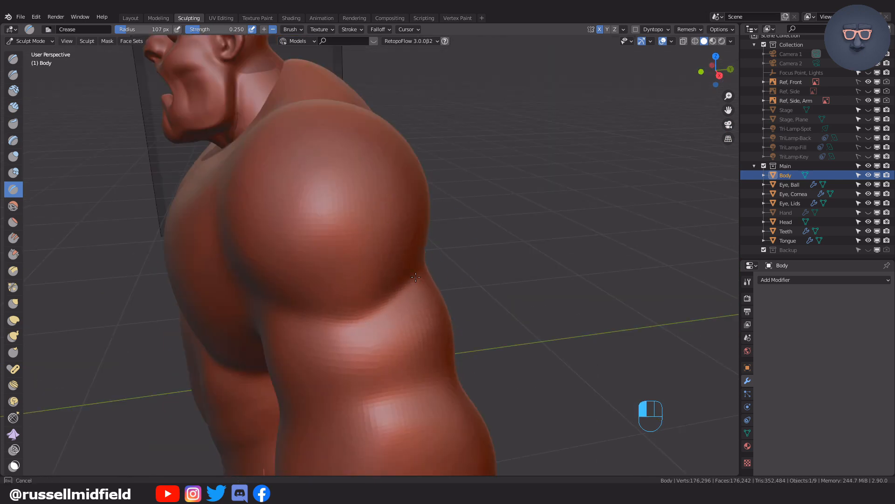
drag(416, 277, 422, 273)
- Carve the muscle divisions of the upper arm and forearm using the Crease brush at 83 px
middle_drag(461, 264, 511, 258)
mouse_move(455, 224)
middle_down()
mouse_move(503, 209)
mouse_move(459, 235)
mouse_move(466, 233)
middle_up()
key(f)
click(418, 225)
shift+middle_drag(588, 261, 525, 256)
key(f)
click(531, 254)
drag(501, 214, 513, 290)
shift+middle_drag(526, 272, 510, 223)
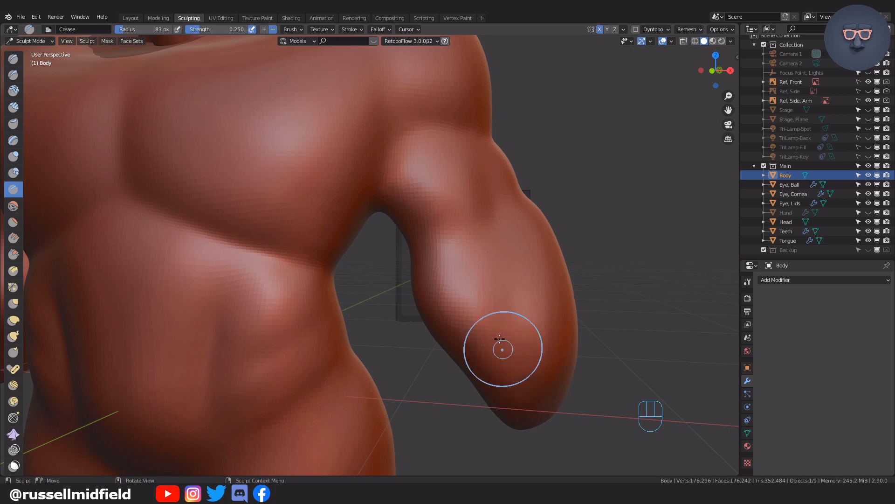
drag(473, 279, 526, 332)
- Smooth the forearm and the centre of the abdomen with the brush radius at 121 px
middle_drag(573, 410, 525, 402)
scroll(525, 402, down, 2)
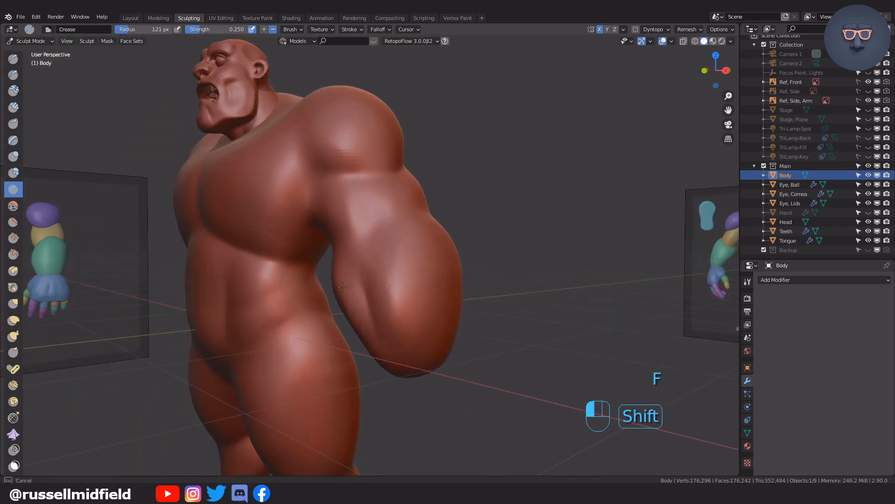
middle_drag(441, 234, 539, 256)
scroll(492, 231, up, 3)
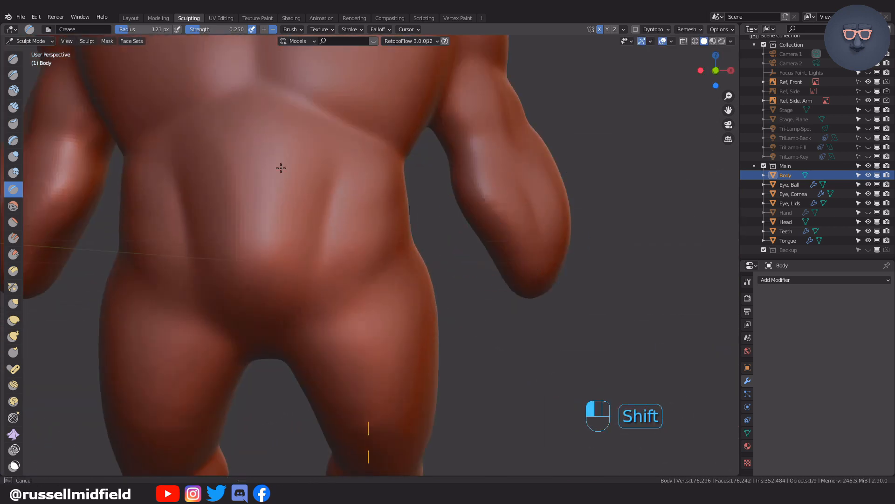
shift+drag(281, 168, 294, 254)
- Begin building up the upper-back muscles around the shoulder blades using Clay Strips
scroll(308, 238, down, 4)
mouse_move(312, 238)
middle_down()
mouse_move(254, 238)
mouse_move(373, 221)
mouse_move(153, 219)
middle_up()
scroll(253, 238, up, 2)
scroll(397, 186, up, 2)
key(f)
key(f)
key(f)
key(ctrl+z)
key(c)
mouse_move(398, 175)
mouse_down()
mouse_move(334, 244)
mouse_move(415, 199)
mouse_move(348, 280)
mouse_up()
- Build up the latissimus and mid-back muscles with diagonal Clay Strips strokes at 63 px
mouse_move(345, 298)
shift+middle_down()
mouse_move(338, 201)
mouse_move(345, 167)
shift+middle_up()
drag(300, 274, 366, 294)
middle_drag(373, 280, 347, 298)
drag(413, 331, 435, 302)
middle_drag(438, 315, 323, 218)
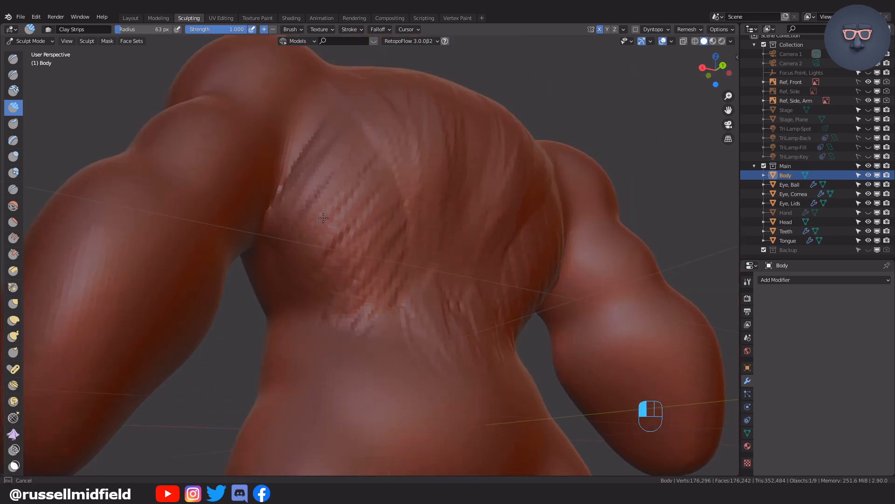
drag(306, 226, 435, 284)
- Carve the spine groove down the centre of the back using the Crease brush
key(f)
key(f)
middle_drag(436, 284, 412, 316)
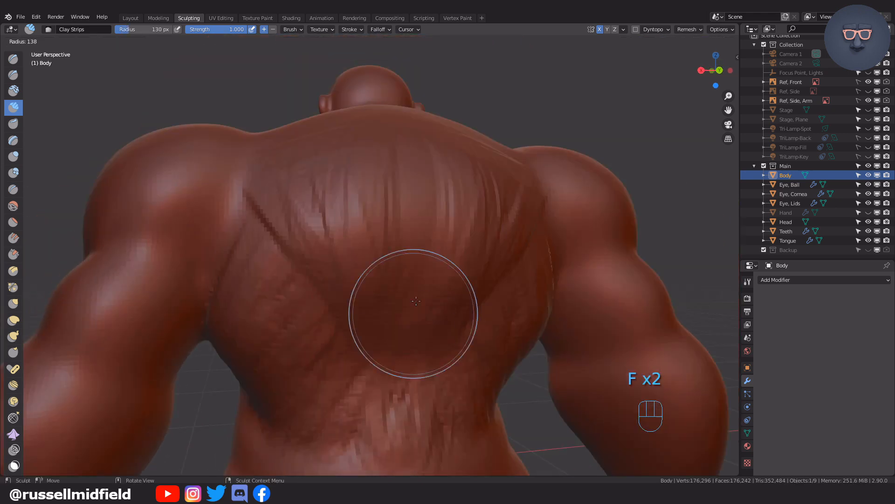
key(shift+c)
shift+middle_drag(404, 194, 404, 94)
drag(405, 200, 412, 427)
shift+middle_drag(441, 128, 441, 321)
drag(407, 252, 410, 354)
mouse_move(420, 233)
middle_down()
mouse_move(420, 327)
mouse_move(415, 195)
middle_up()
mouse_move(403, 236)
mouse_down()
mouse_move(410, 401)
mouse_move(432, 326)
mouse_up()
- Refine the lower back beside the spine and smooth it into the hips
middle_drag(431, 303, 448, 345)
drag(457, 336, 517, 266)
key(f)
key(f)
mouse_move(518, 266)
middle_down()
mouse_move(527, 286)
mouse_move(447, 209)
middle_up()
click(586, 286)
shift+drag(420, 210, 404, 171)
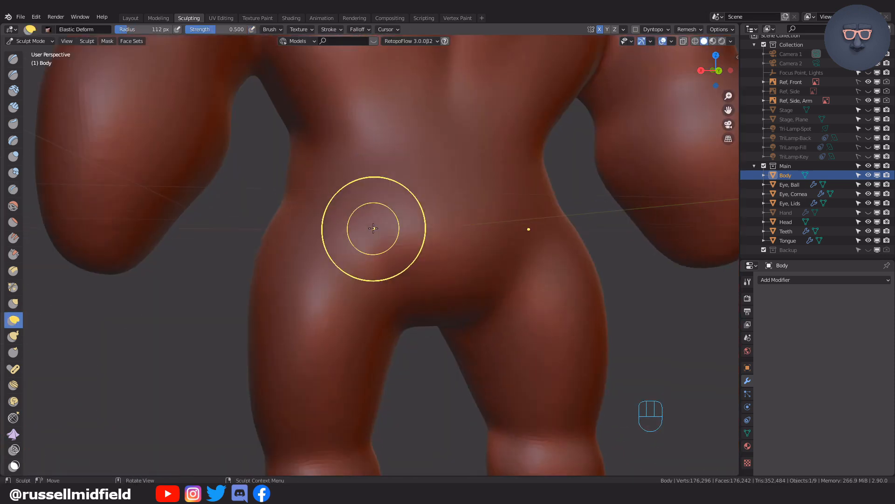
- Set the brush radius to 69 px and build up both glutes with Clay Strips
middle_drag(373, 236, 393, 223)
key(f)
click(409, 222)
key(f)
click(405, 169)
key(ctrl+z)
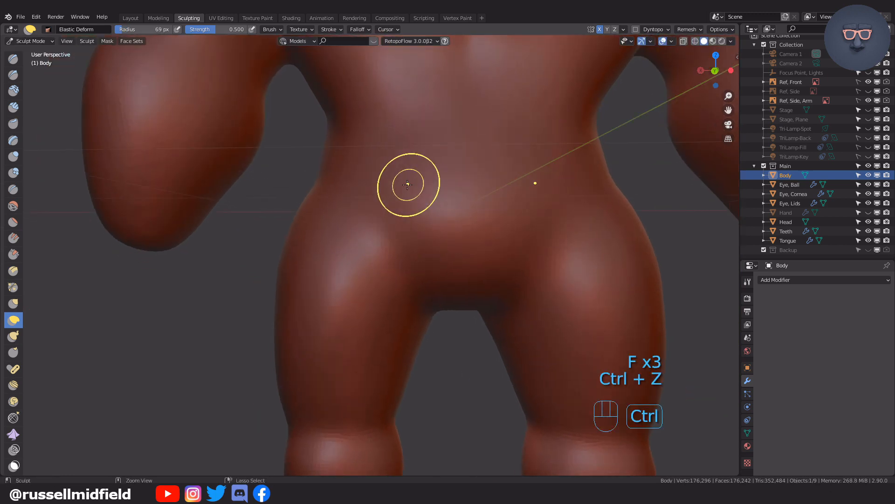
key(c)
drag(363, 216, 330, 268)
drag(434, 215, 404, 251)
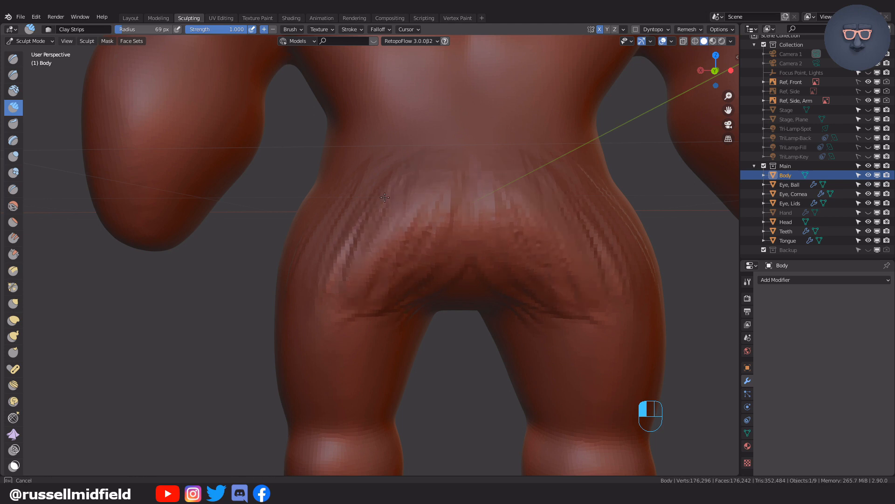
- Add Clay Strips volume to the outer hips and the lower edge of the glutes
middle_drag(382, 251, 412, 256)
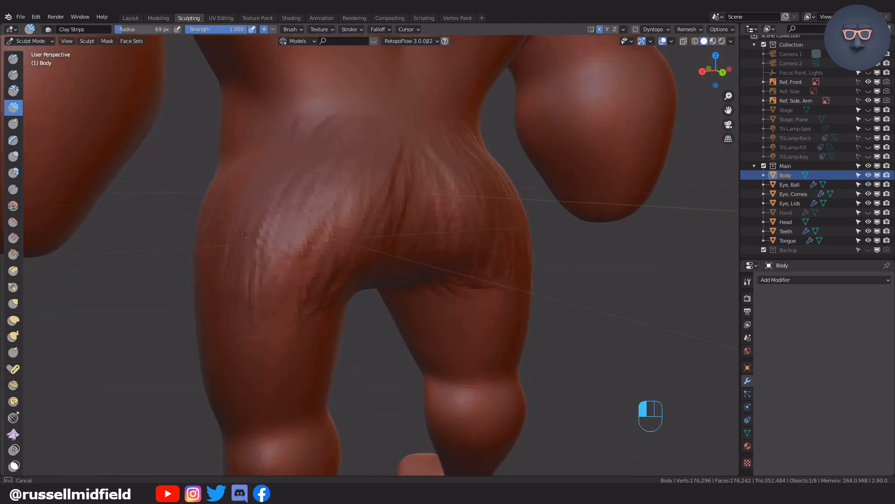
drag(246, 234, 242, 254)
middle_drag(478, 207, 453, 191)
key(f)
click(456, 191)
drag(377, 303, 357, 324)
- Fill out the centre of the glutes using Clay Strips at 106 px
mouse_move(281, 264)
ctrl+middle_down()
mouse_move(448, 343)
mouse_move(401, 261)
ctrl+middle_up()
key(f)
click(366, 289)
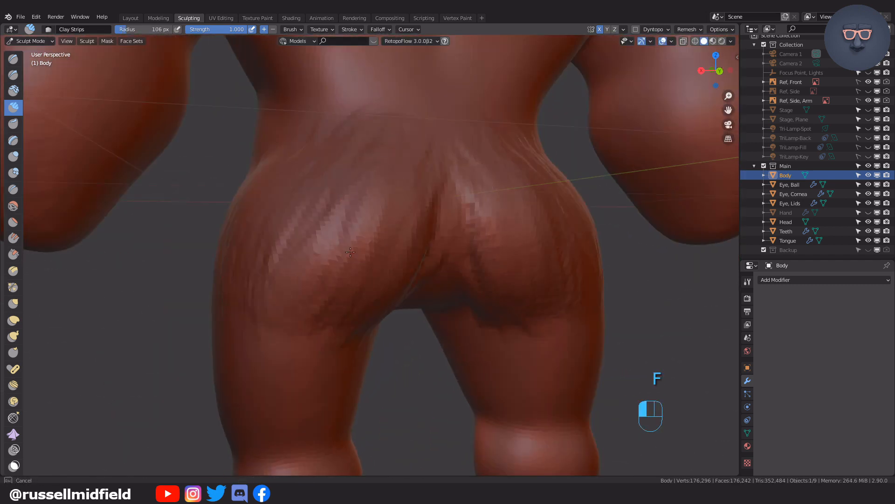
drag(320, 240, 310, 259)
- Set the brush radius to 150 px and smooth the glutes, lower back and upper rear thighs
mouse_move(447, 247)
middle_down()
mouse_move(483, 285)
mouse_move(471, 349)
middle_up()
mouse_move(448, 280)
shift+middle_down()
mouse_move(441, 314)
mouse_move(420, 271)
shift+middle_up()
key(f)
click(359, 242)
shift+drag(322, 289, 328, 222)
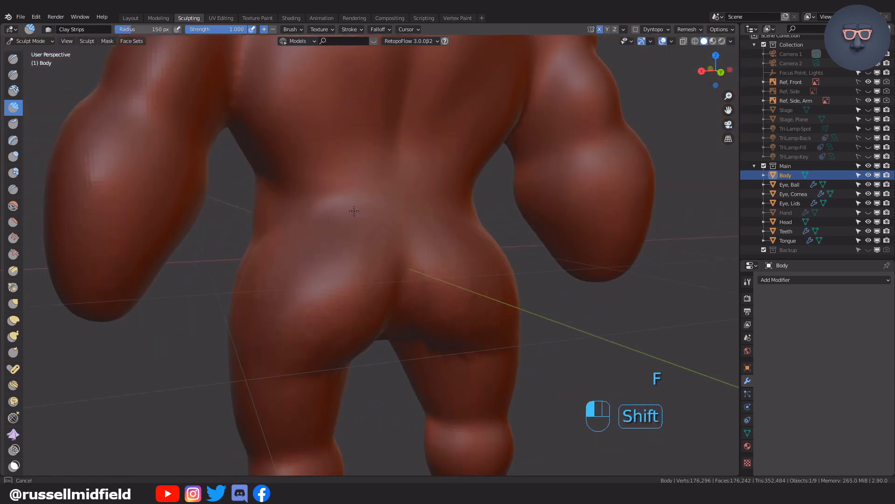
middle_drag(354, 211, 329, 229)
shift+drag(459, 298, 438, 372)
- Define the cleft between the glutes using the Crease brush at 93 px
mouse_move(443, 390)
middle_down()
mouse_move(411, 326)
mouse_move(434, 355)
middle_up()
ctrl+middle_drag(434, 354, 487, 259)
key(f)
click(463, 259)
key(shift+c)
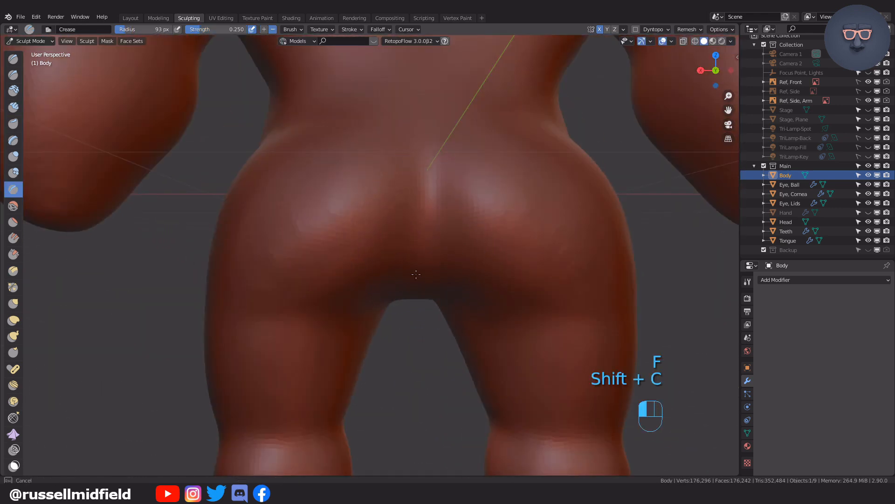
- Reshape the crotch and the lower glutes with the Elastic Deform brush, enlarging its radius to 161 px
key(g)
drag(390, 292, 387, 298)
key(f)
click(376, 285)
key(g)
click(515, 250)
middle_drag(514, 251, 449, 160)
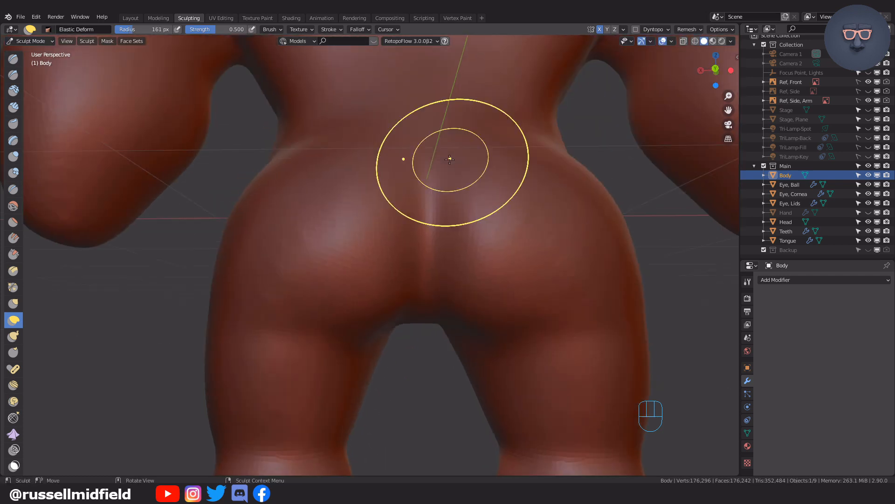
- Remesh the body and refine the side of the glutes with the Elastic Deform brush at 161 px
middle_drag(418, 319, 418, 358)
scroll(387, 390, down, 2)
scroll(428, 374, up, 1)
key(ctrl+r)
middle_drag(532, 254, 389, 274)
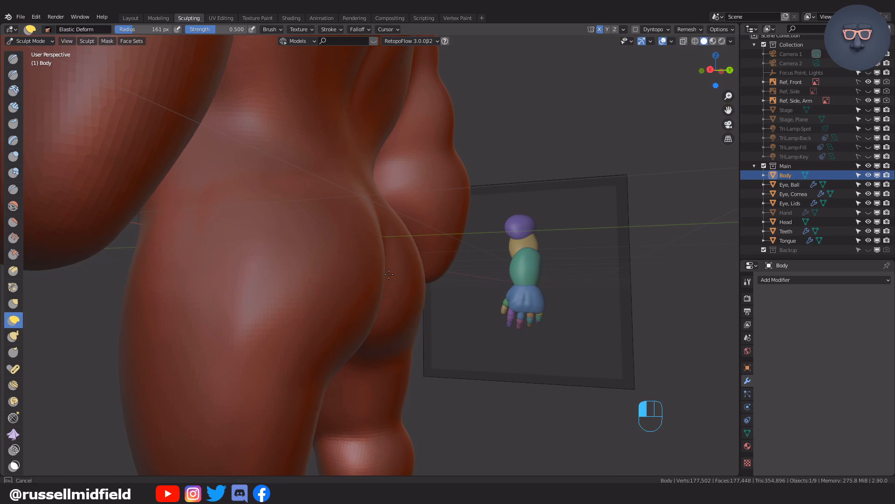
- Examine the glutes and the whole body's profile from the rear and side
middle_drag(482, 362, 653, 396)
middle_drag(652, 396, 576, 343)
scroll(557, 349, down, 3)
key(KP_3)
shift+middle_drag(517, 340, 504, 308)
scroll(411, 301, up, 4)
middle_drag(410, 300, 394, 292)
key(KP_3)
key(KP_3)
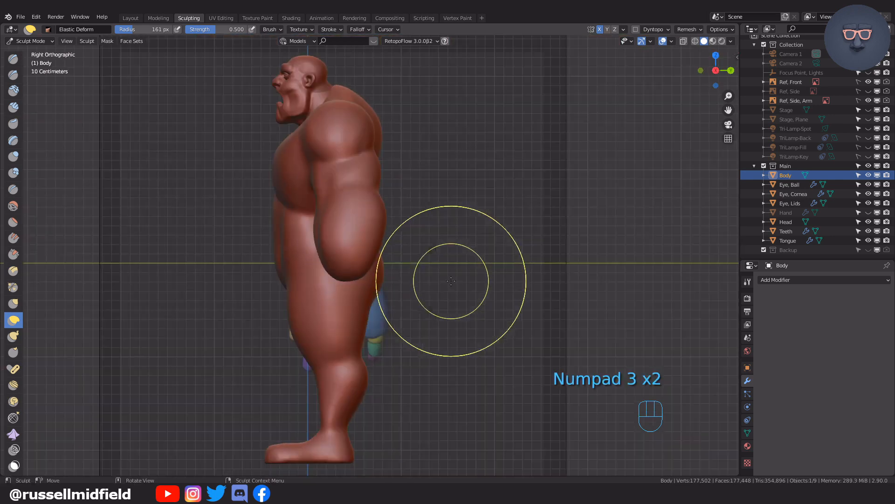
mouse_move(479, 309)
middle_down()
mouse_move(550, 300)
mouse_move(538, 339)
middle_up()
- Fill out the pubic area below the abdomen using Clay Strips at 76 px
key(KP_1)
scroll(550, 300, up, 5)
key(f)
click(436, 271)
key(f)
click(382, 280)
key(c)
drag(374, 279, 368, 334)
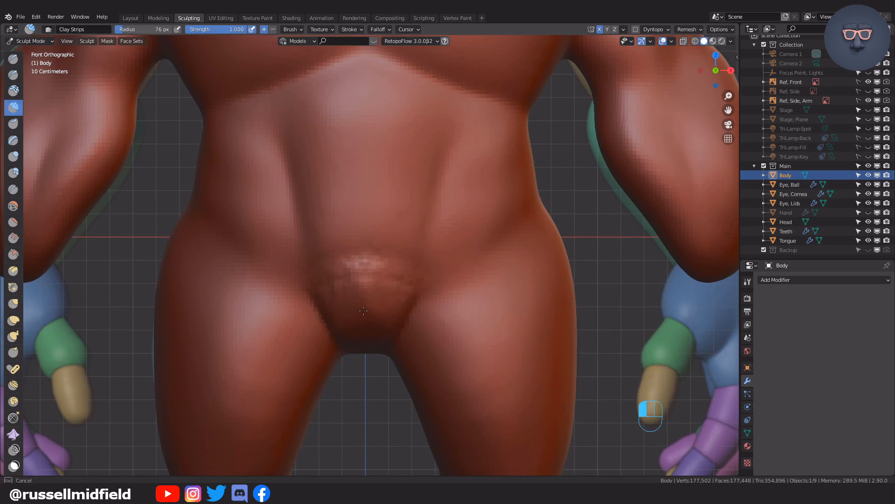
- Pull the fold between the crotch and the inner thigh into shape with the Grab brush
key(f)
key(shift+c)
middle_drag(452, 314, 362, 288)
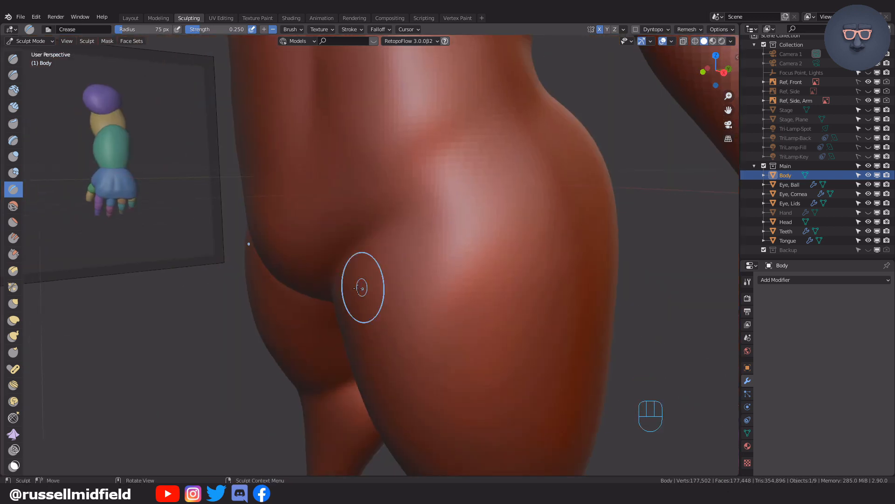
key(f)
key(g)
drag(327, 285, 329, 298)
key(f)
click(352, 236)
middle_drag(352, 236, 329, 275)
drag(329, 276, 332, 282)
mouse_move(332, 282)
middle_down()
mouse_move(436, 210)
mouse_move(452, 242)
middle_up()
- Sharpen the groin line between the pelvis and the upper thighs with the Crease brush
key(shift+c)
scroll(586, 194, down, 7)
mouse_move(560, 200)
middle_down()
mouse_move(443, 238)
mouse_move(428, 210)
middle_up()
scroll(422, 239, up, 5)
drag(428, 210, 447, 228)
- Build up the quadriceps along the front of the thighs using Clay Strips at 63 px
key(f)
click(480, 285)
middle_drag(480, 285, 469, 259)
key(f)
click(462, 250)
key(c)
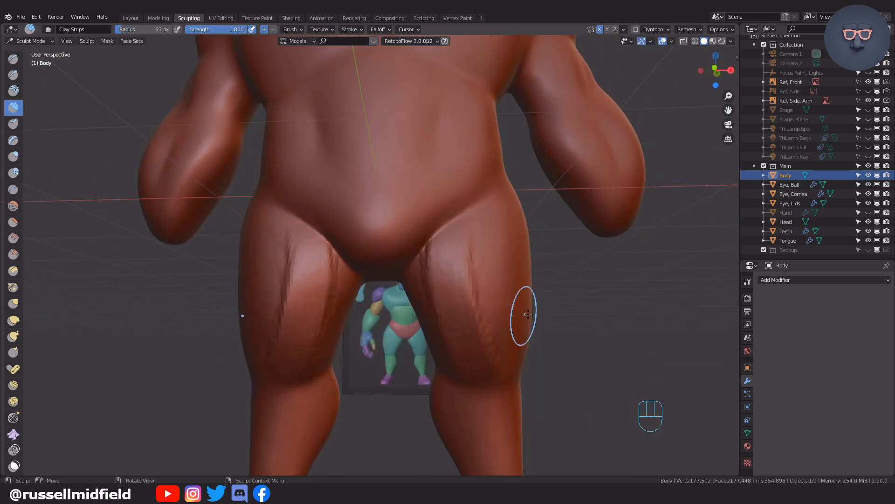
middle_drag(528, 314, 515, 312)
drag(468, 322, 473, 219)
middle_drag(499, 252, 373, 242)
drag(431, 191, 459, 298)
middle_drag(419, 290, 503, 303)
- Smooth the clay strokes across the front of the thighs
key(f)
shift+drag(411, 317, 413, 255)
middle_drag(364, 252, 407, 218)
- Build up the kneecaps and shins using Clay Strips at 54 px, and smooth them with an 88 px radius
scroll(494, 348, up, 2)
mouse_move(494, 348)
middle_down()
mouse_move(485, 322)
mouse_move(494, 272)
middle_up()
key(f)
key(f)
click(527, 272)
key(c)
drag(500, 294, 491, 288)
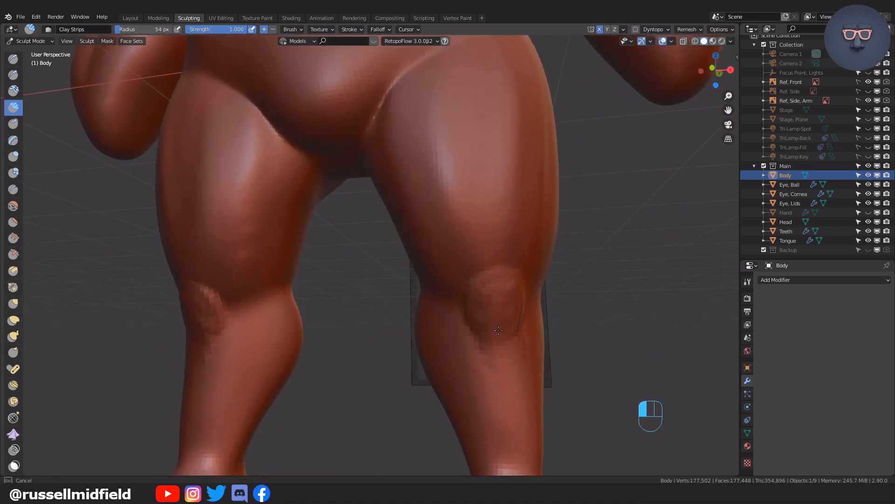
middle_drag(508, 360, 516, 367)
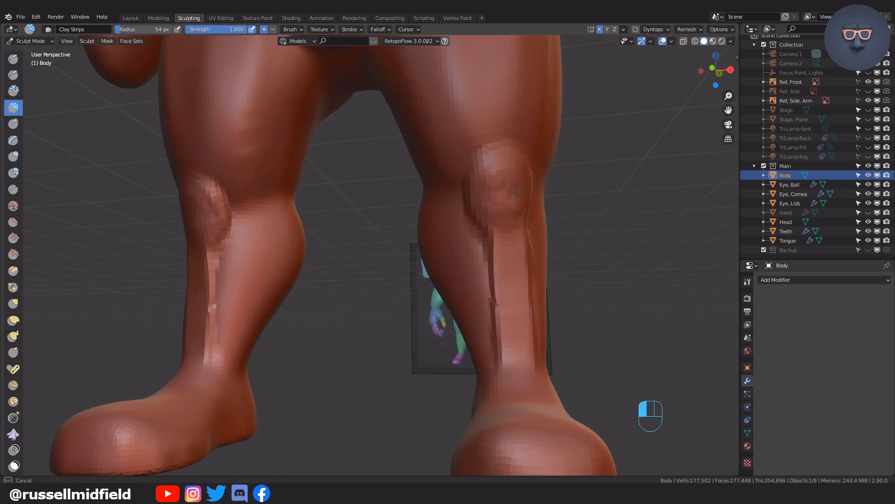
shift+drag(548, 198, 535, 220)
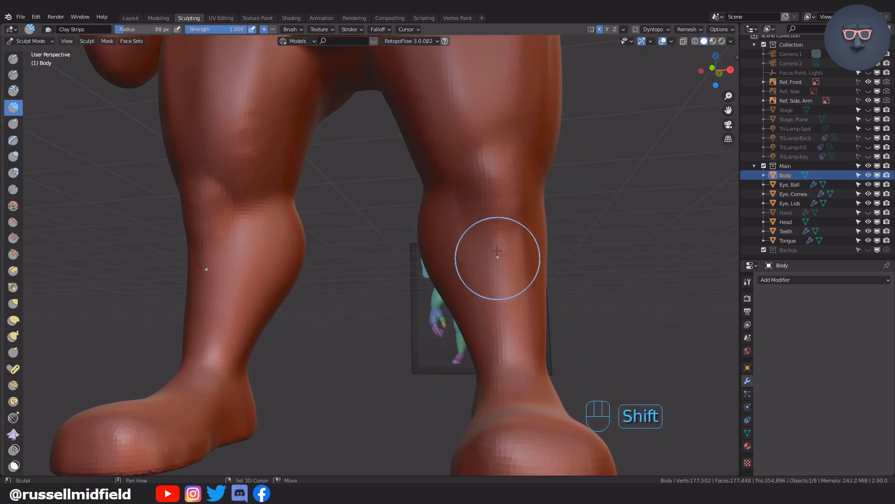
- Adjust the brush radius and smooth the front of the thighs and the area around the knees
key(shift+c)
scroll(544, 394, down, 7)
mouse_move(459, 329)
middle_down()
mouse_move(551, 323)
mouse_move(458, 294)
mouse_move(386, 354)
middle_up()
scroll(458, 293, up, 3)
key(f)
click(362, 168)
shift+drag(329, 275, 326, 112)
middle_drag(258, 179, 358, 246)
shift+drag(341, 150, 345, 140)
- Define the muscle edges above the knees using the Crease brush at 62 px
key(f)
click(382, 190)
key(shift+c)
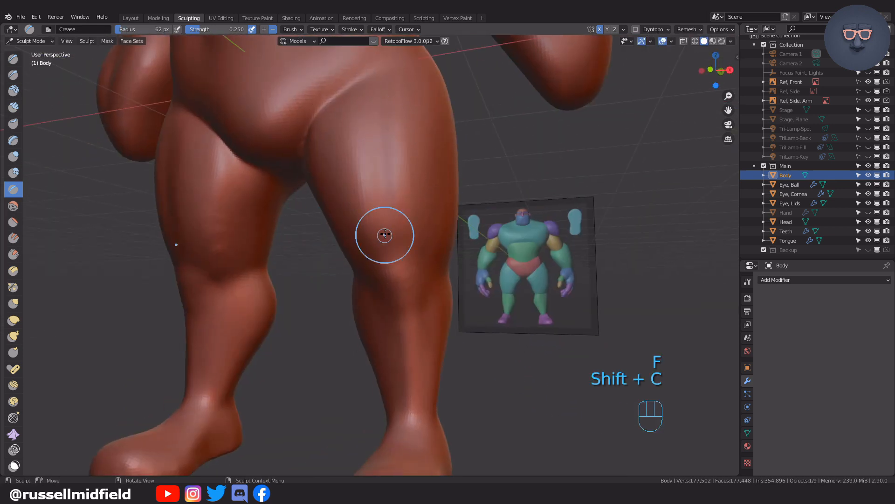
scroll(423, 312, down, 5)
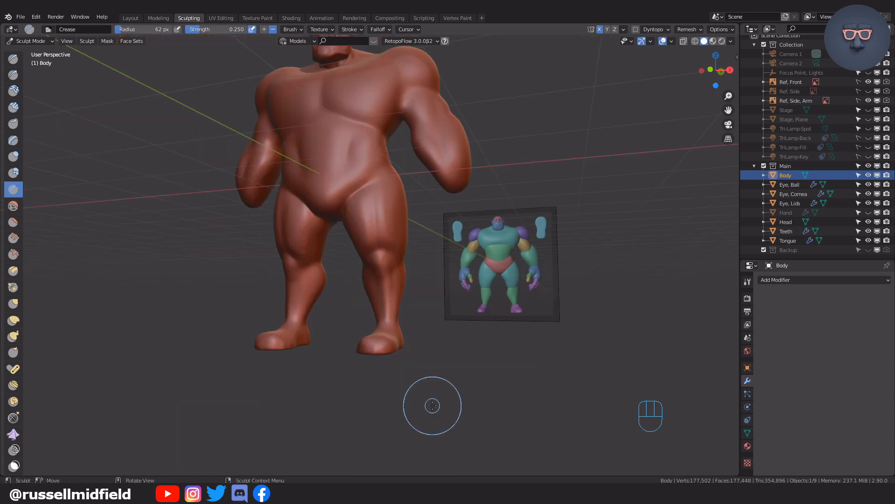
middle_drag(432, 406, 649, 411)
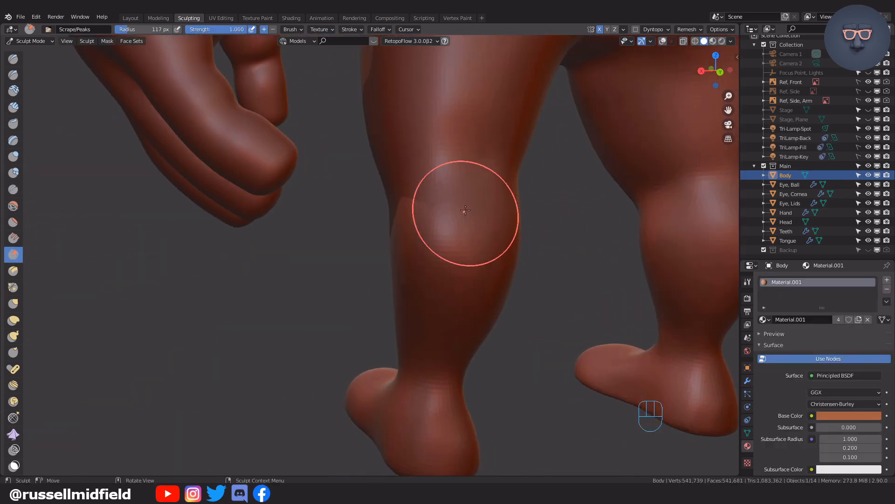
- Cut the lower edge of the calf muscle across the back of the leg using the Crease brush at 87 px
middle_drag(465, 210, 440, 216)
mouse_move(495, 236)
shift+middle_down()
mouse_move(508, 186)
mouse_move(476, 260)
shift+middle_up()
scroll(508, 186, up, 3)
key(f)
click(494, 186)
key(shift+c)
drag(436, 275, 507, 258)
middle_drag(506, 258, 449, 283)
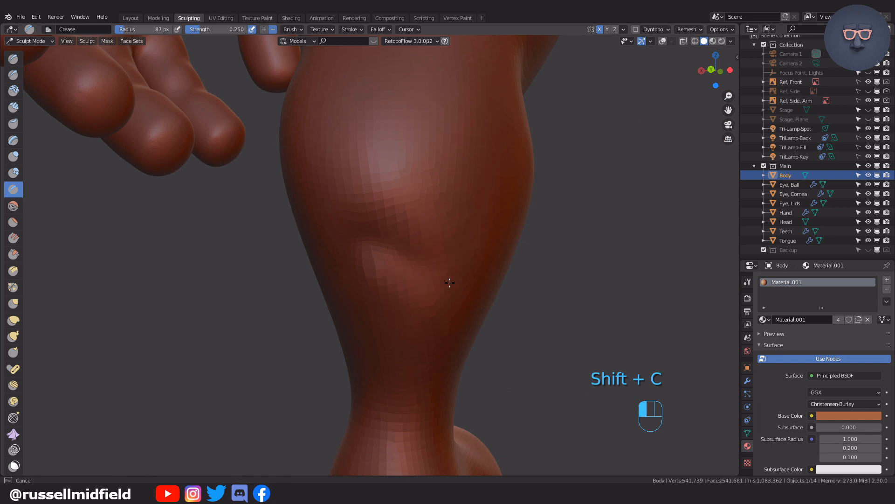
- Set the brush radius to 140 px and soften the crease beneath the calf muscle from several angles
middle_drag(437, 226, 465, 296)
middle_drag(605, 270, 536, 268)
key(f)
click(561, 268)
shift+drag(513, 266, 461, 261)
middle_drag(461, 261, 528, 262)
shift+drag(486, 247, 567, 248)
middle_drag(566, 248, 472, 268)
scroll(472, 267, down, 5)
scroll(472, 268, up, 4)
shift+middle_drag(396, 270, 458, 271)
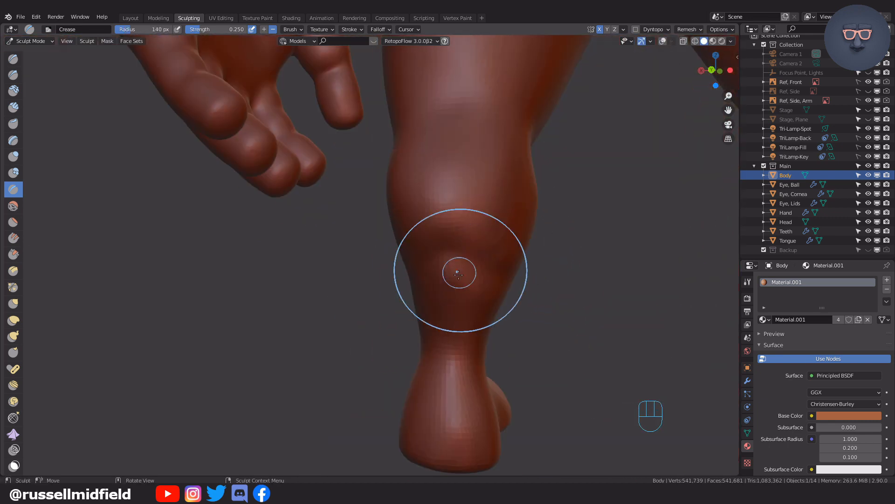
- Fill the area beneath the calf muscle using Clay Strips at 120 px and smooth it
key(f)
click(501, 246)
key(f)
key(f)
key(c)
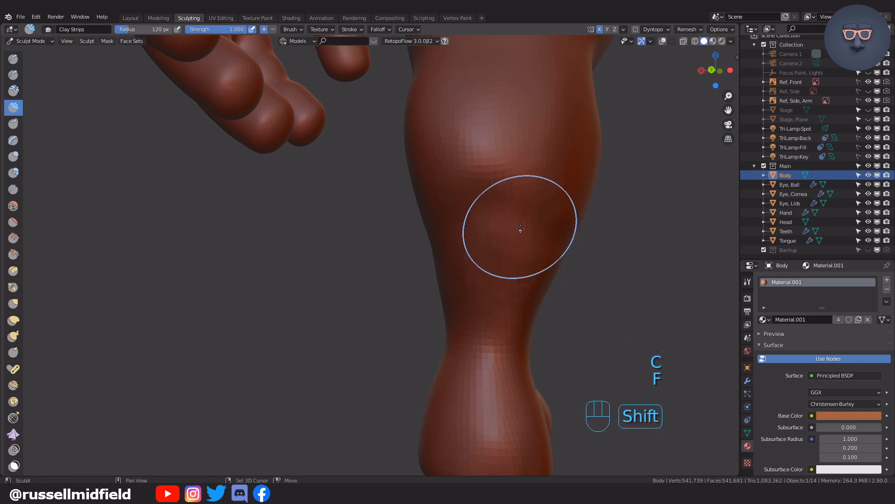
- Examine the chest and the junction between the pectorals and shoulders
scroll(550, 298, down, 5)
middle_drag(471, 294, 653, 289)
shift+middle_drag(532, 200, 530, 329)
scroll(529, 329, up, 4)
mouse_move(317, 187)
shift+middle_down()
mouse_move(379, 181)
mouse_move(396, 202)
shift+middle_up()
key(shift+c)
middle_drag(391, 252, 554, 312)
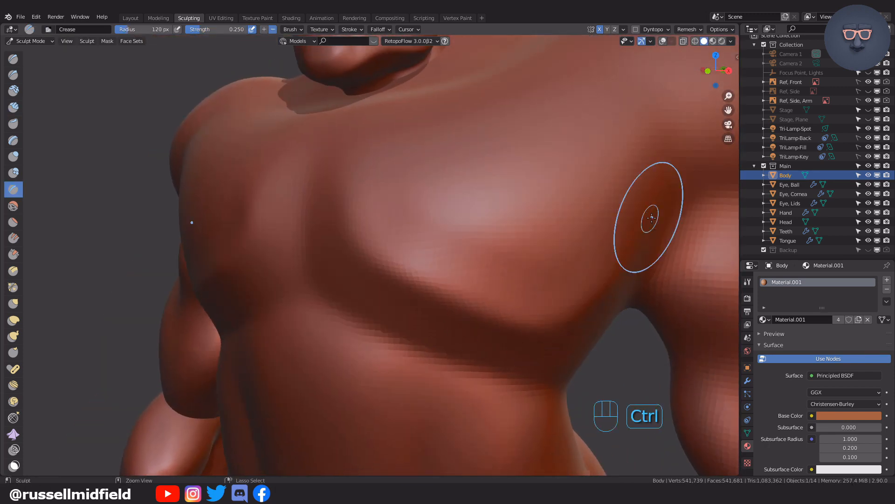
key(shift+c)
middle_drag(662, 383, 687, 434)
scroll(687, 434, down, 3)
mouse_move(505, 374)
middle_down()
mouse_move(578, 367)
mouse_move(574, 354)
mouse_move(459, 314)
mouse_move(494, 364)
middle_up()
scroll(578, 367, down, 4)
scroll(460, 313, up, 5)
- Try to raise muscle edges on the shoulder with inverted Crease strokes, and undo them
key(f)
click(432, 231)
key(f)
click(452, 230)
middle_drag(422, 225, 434, 214)
mouse_move(306, 153)
ctrl+mouse_down()
mouse_move(419, 345)
mouse_move(425, 328)
mouse_move(397, 238)
mouse_move(345, 196)
ctrl+mouse_up()
key(ctrl+z)
key(ctrl+z)
key(ctrl+z)
- Lay down vertical strips for the deltoid's muscle divisions around the shoulder using Clay Strips at 104 px
key(c)
middle_drag(512, 292, 456, 334)
scroll(456, 334, down, 1)
key(f)
click(446, 334)
mouse_move(326, 219)
mouse_down()
mouse_move(359, 317)
mouse_move(325, 189)
mouse_up()
middle_drag(325, 188, 368, 332)
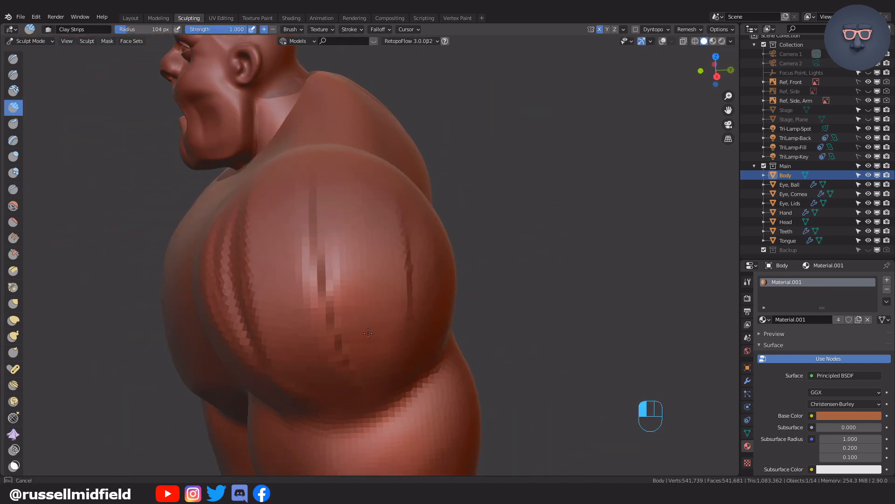
middle_drag(371, 232, 277, 312)
middle_drag(385, 203, 346, 181)
- Build up the muscles connecting the rear shoulder to the upper back using Clay Strips at 74 px
key(f)
click(346, 182)
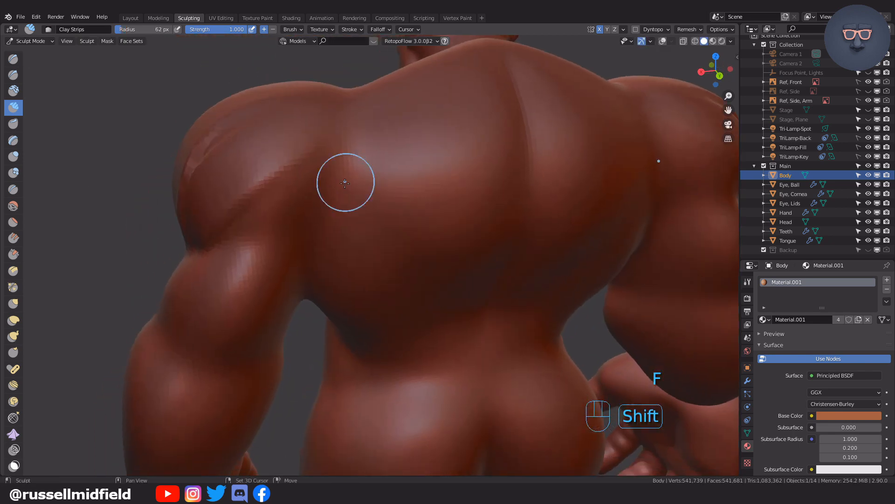
scroll(346, 182, up, 3)
key(f)
click(341, 178)
drag(354, 233, 274, 179)
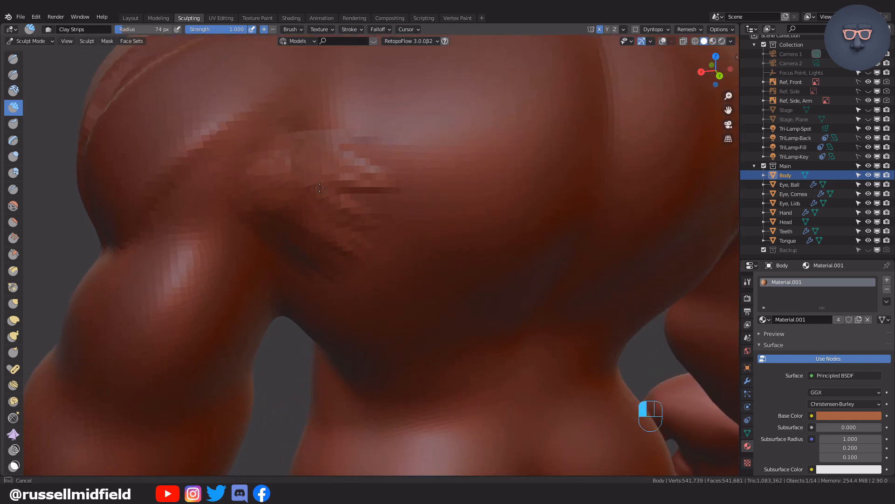
middle_drag(442, 245, 461, 219)
- Set the brush radius to 132 px and smooth the rear shoulder and the adjoining upper back
key(f)
click(420, 153)
ctrl+middle_drag(419, 154, 399, 187)
shift+drag(387, 187, 399, 167)
middle_drag(408, 199, 392, 201)
shift+drag(229, 156, 210, 181)
- Smooth the clay strips on the side and front of the deltoid
middle_drag(224, 187, 336, 196)
scroll(336, 196, up, 2)
shift+drag(299, 187, 308, 233)
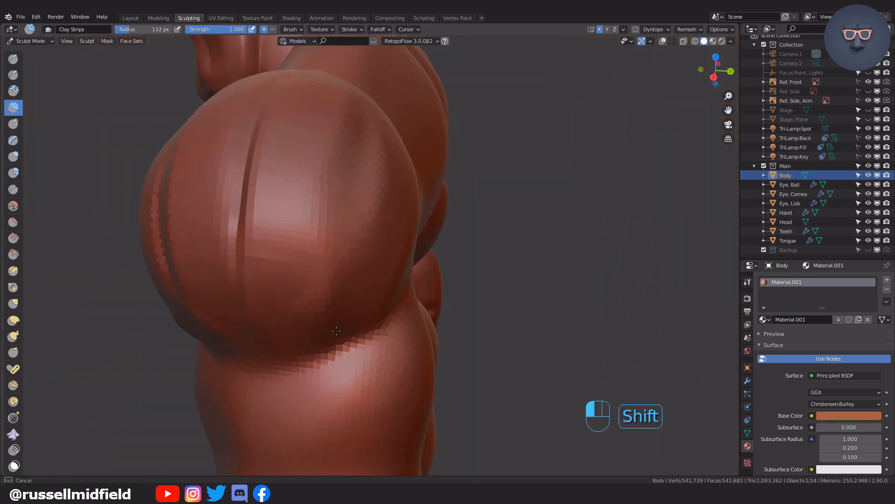
scroll(330, 135, down, 2)
shift+drag(280, 168, 291, 252)
mouse_move(291, 210)
middle_down()
mouse_move(361, 188)
mouse_move(408, 216)
mouse_move(409, 250)
middle_up()
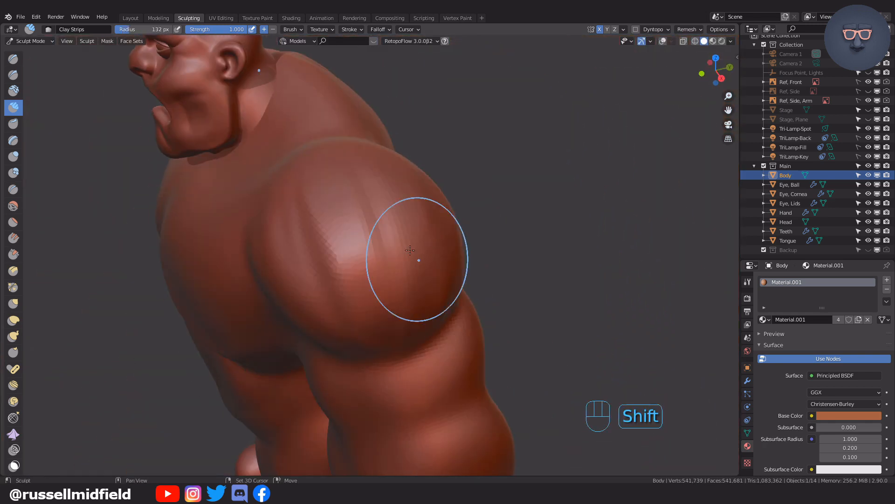
middle_drag(439, 363, 481, 339)
shift+drag(420, 201, 466, 216)
- Refine the deltoid's muscle divisions and lower edge using Crease at 87 px, smoothing the shoulder surface
key(f)
click(437, 216)
key(f)
click(437, 224)
mouse_move(438, 197)
middle_down()
mouse_move(330, 216)
mouse_move(368, 246)
middle_up()
key(shift+c)
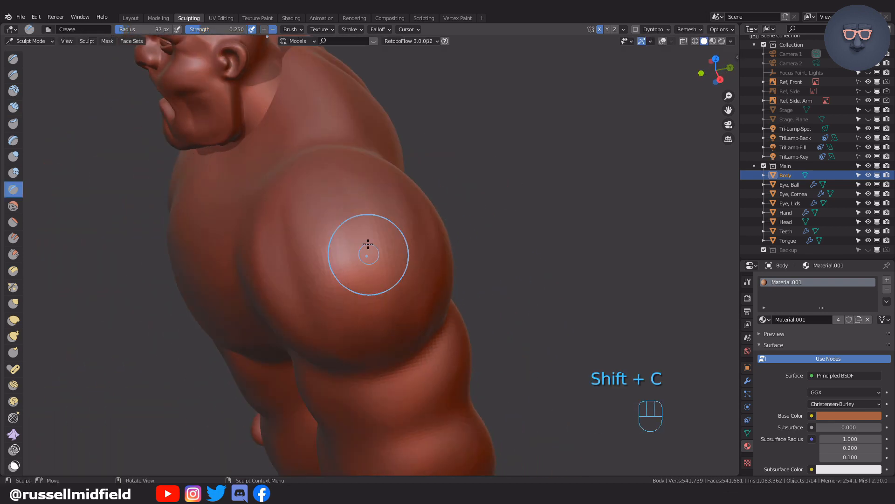
middle_drag(397, 325, 326, 294)
drag(326, 294, 326, 296)
middle_drag(326, 295, 422, 260)
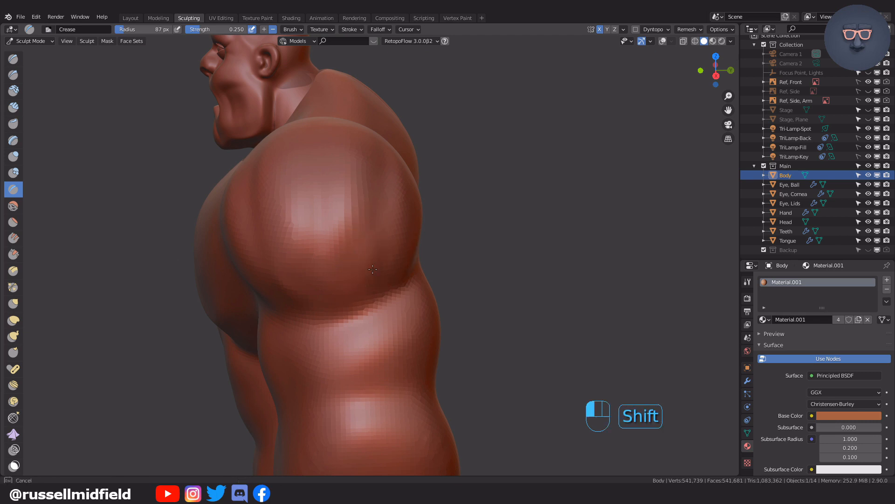
- Build up the biceps on the upper arm using Clay Strips at 118 px and smooth the added volume
middle_drag(487, 353, 514, 340)
scroll(514, 340, up, 6)
key(f)
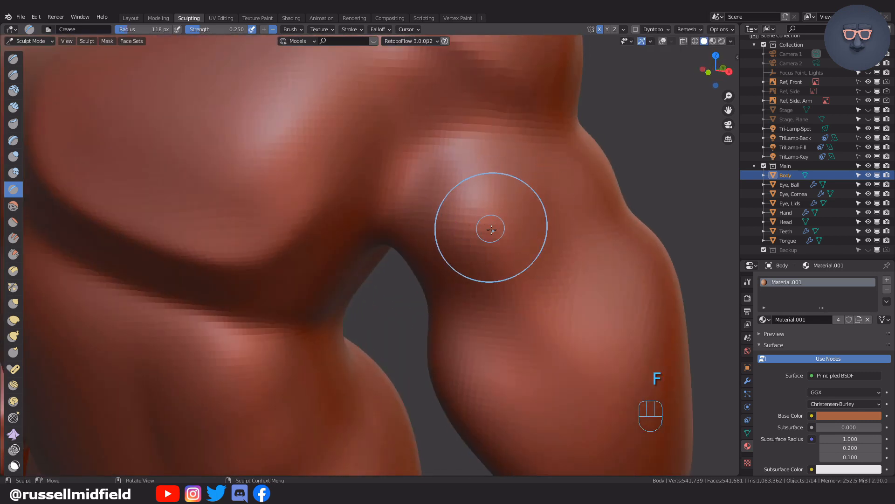
key(c)
mouse_move(462, 205)
mouse_down()
mouse_move(555, 261)
mouse_move(478, 322)
mouse_move(503, 334)
mouse_move(569, 227)
mouse_up()
key(f)
click(592, 227)
shift+drag(484, 149, 512, 184)
- Define the edges of the biceps using Crease at 68 px and smooth the upper arm at 98 px
key(shift+c)
key(f)
click(465, 210)
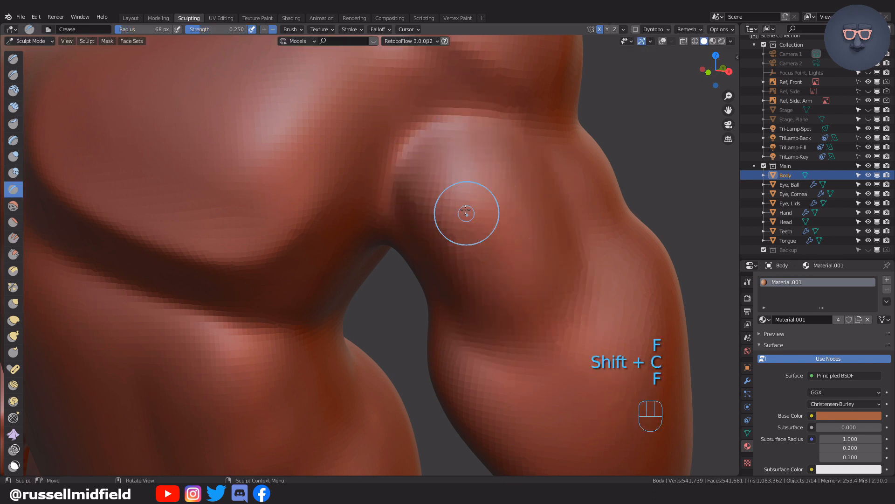
drag(527, 312, 530, 316)
key(f)
click(574, 227)
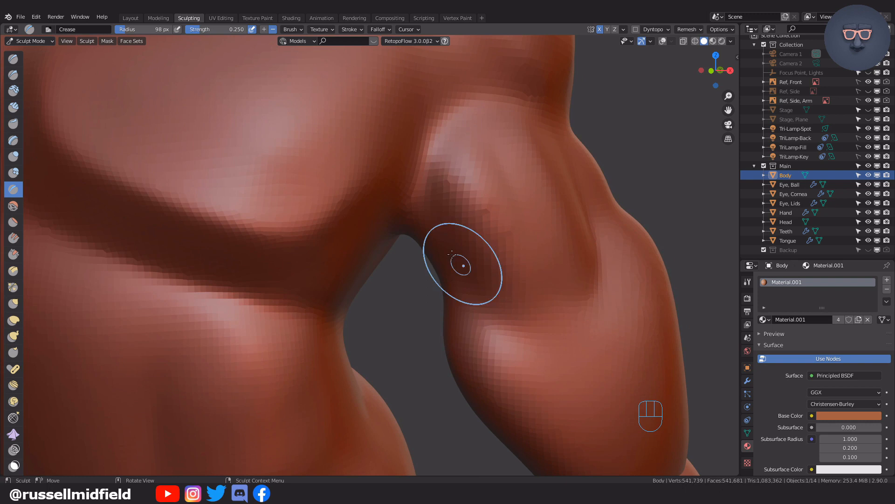
shift+drag(461, 258, 600, 304)
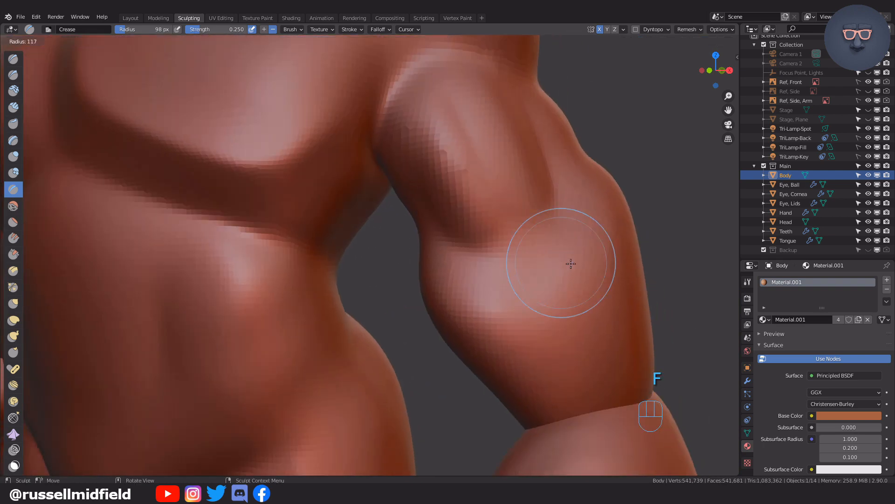
- Flatten the forearm planes using Scrape/Peaks at 149 px and 140 px, smoothing the surface between the two passes
key(s)
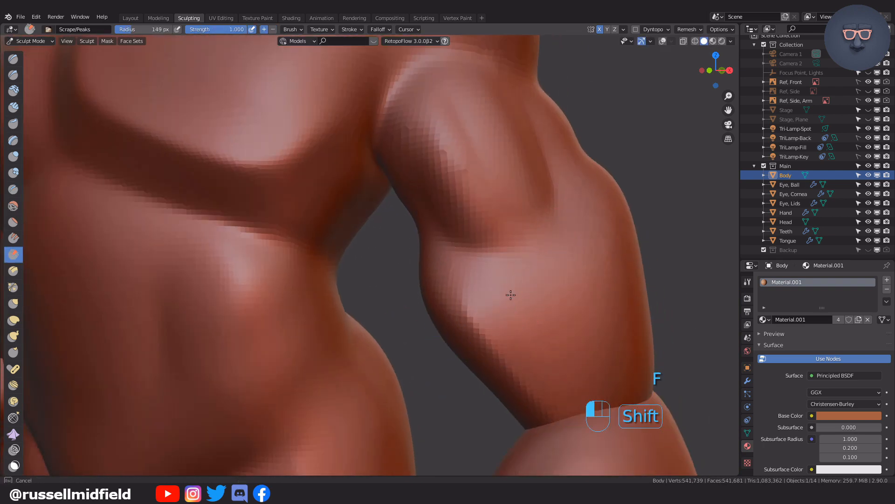
key(shift+c)
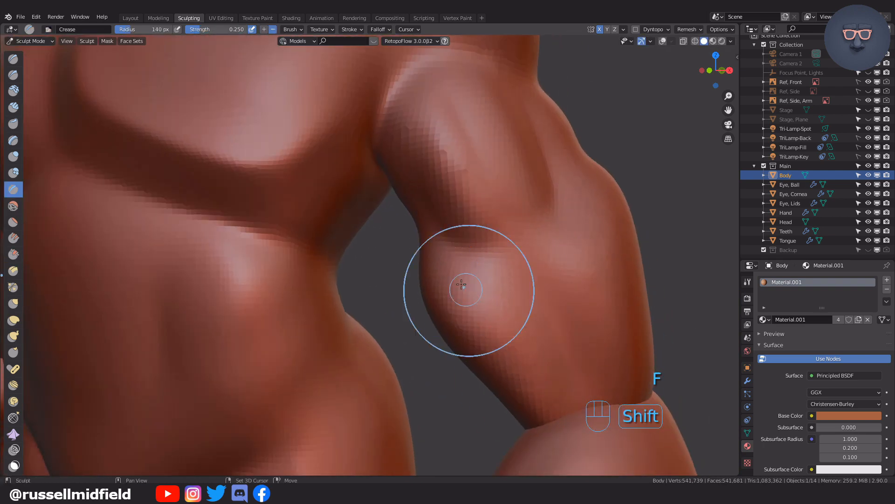
shift+drag(461, 284, 653, 349)
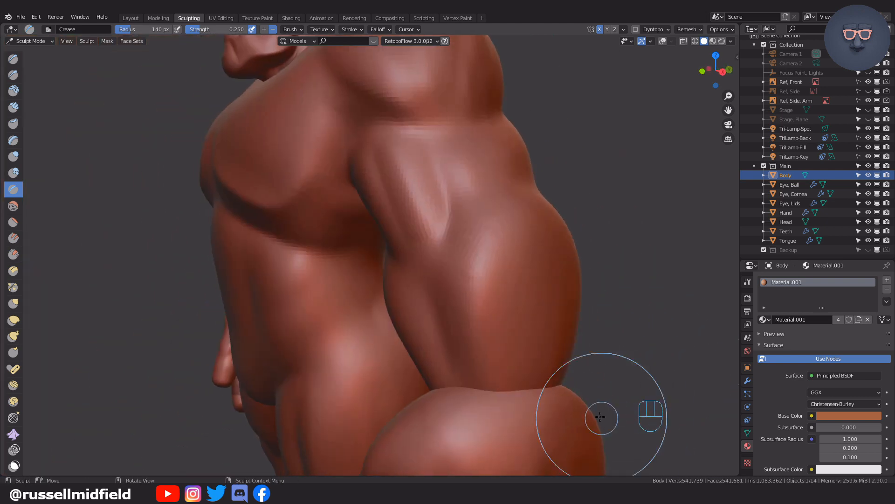
key(s)
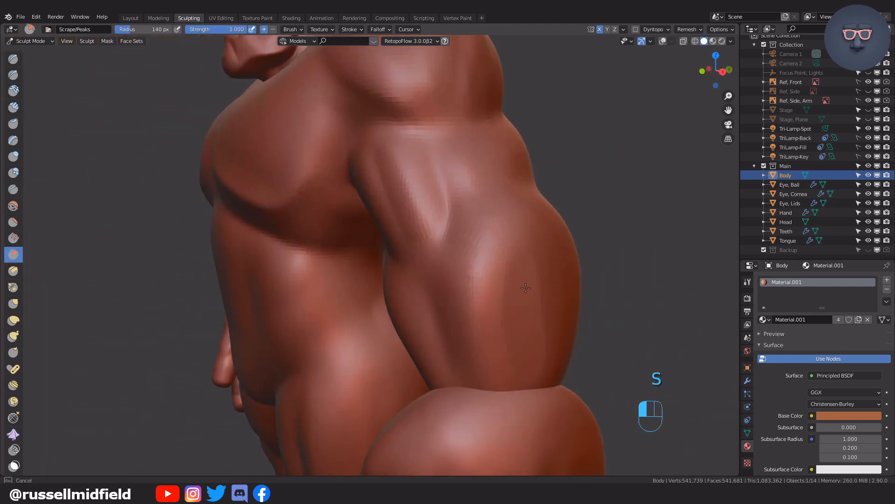
- Raise a ridge down the back of the forearm from the elbow using inverted Crease at 140 px
middle_drag(581, 383, 628, 364)
scroll(628, 364, down, 5)
scroll(547, 368, up, 4)
middle_drag(548, 368, 438, 353)
key(shift+c)
ctrl+drag(439, 353, 392, 360)
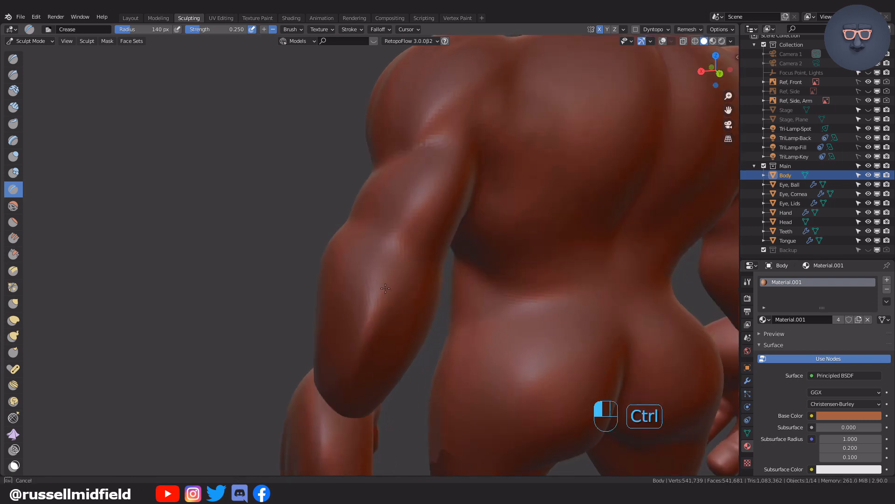
- Add muscle strips around the back of the elbow using Clay Strips at 85 px and smooth them
key(f)
click(389, 262)
key(c)
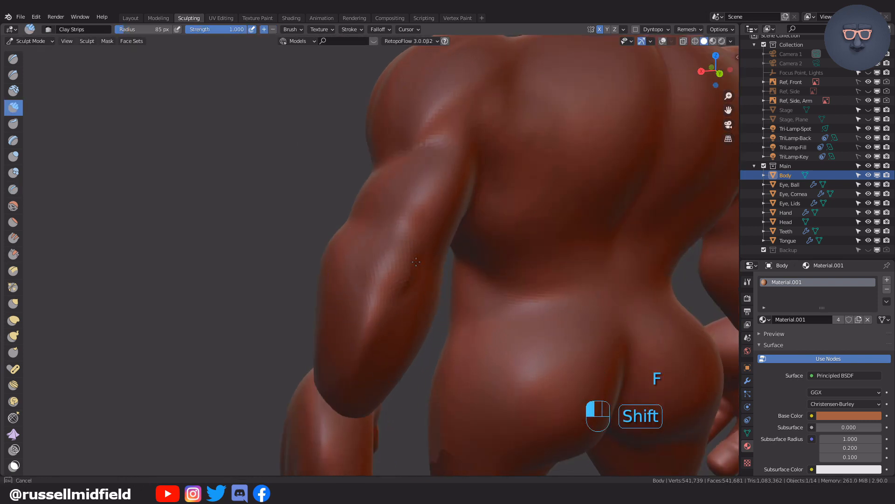
shift+drag(416, 262, 414, 261)
key(f)
click(402, 261)
- Lay strips along the triceps on the rear upper arm using Clay Strips at 46 px
middle_drag(402, 261, 408, 259)
middle_drag(460, 233, 376, 195)
key(f)
click(407, 215)
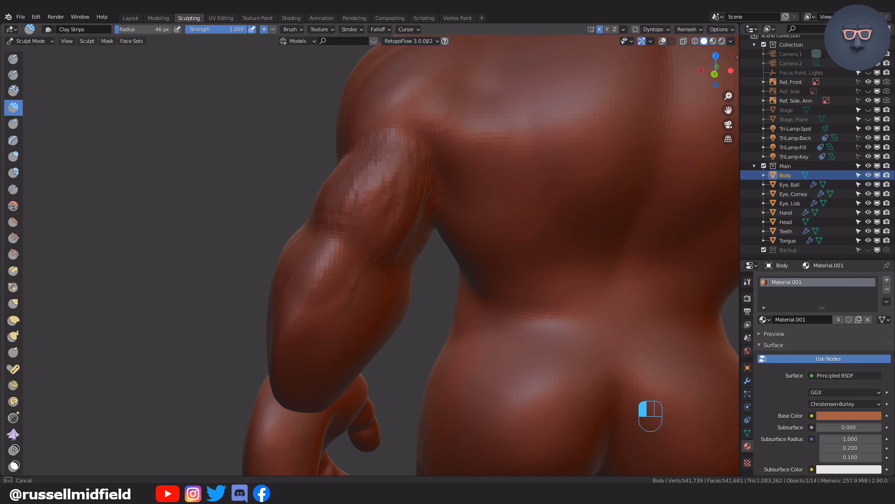
- Smooth the triceps strips and blend the rear upper arm into the elbow and shoulder
mouse_move(345, 301)
shift+middle_down()
mouse_move(429, 230)
mouse_move(383, 206)
shift+middle_up()
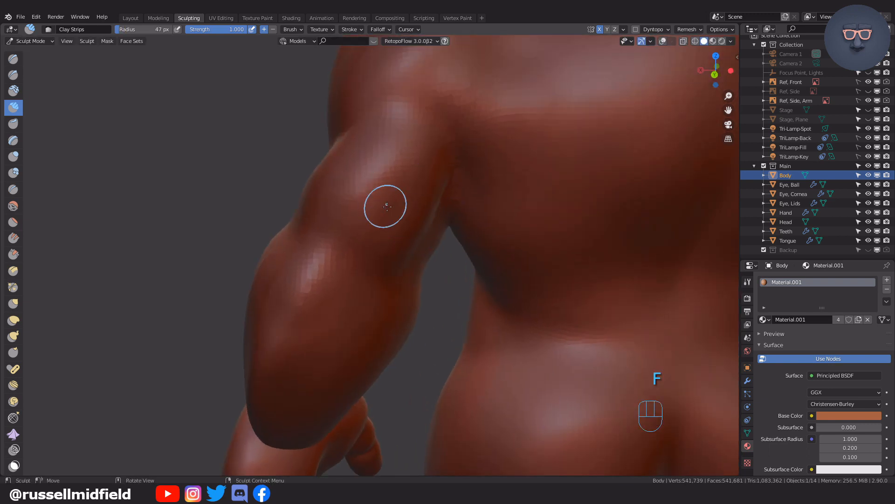
key(shift+c)
key(f)
click(395, 210)
mouse_move(390, 209)
shift+mouse_down()
mouse_move(381, 170)
mouse_move(350, 194)
shift+mouse_up()
scroll(492, 140, down, 6)
mouse_move(492, 140)
middle_down()
mouse_move(516, 234)
mouse_move(499, 137)
middle_up()
scroll(499, 137, up, 5)
shift+drag(414, 157, 426, 154)
scroll(517, 165, down, 5)
mouse_move(516, 165)
middle_down()
mouse_move(502, 298)
mouse_move(380, 186)
middle_up()
scroll(501, 298, up, 5)
- Undo the last series of sculpting strokes
key(f)
key(ctrl+z)
key(ctrl+z)
key(ctrl+z)
key(ctrl+z)
key(ctrl+z)
key(ctrl+z)
key(ctrl+z)
key(ctrl+z)
key(ctrl+z)
key(ctrl+z)
key(ctrl+z)
key(ctrl+z)
key(ctrl+z)
key(ctrl+z)
key(ctrl+z)
key(ctrl+z)
key(ctrl+z)
key(ctrl+z)
key(ctrl+z)
key(ctrl+z)
- Carve the centre line and horizontal divisions of the abdominal muscles using Crease at 53 px
drag(385, 159, 349, 168)
mouse_move(328, 275)
mouse_down()
mouse_move(299, 274)
mouse_move(345, 282)
mouse_move(373, 311)
mouse_up()
mouse_move(374, 254)
mouse_down()
mouse_move(330, 176)
mouse_move(280, 243)
mouse_up()
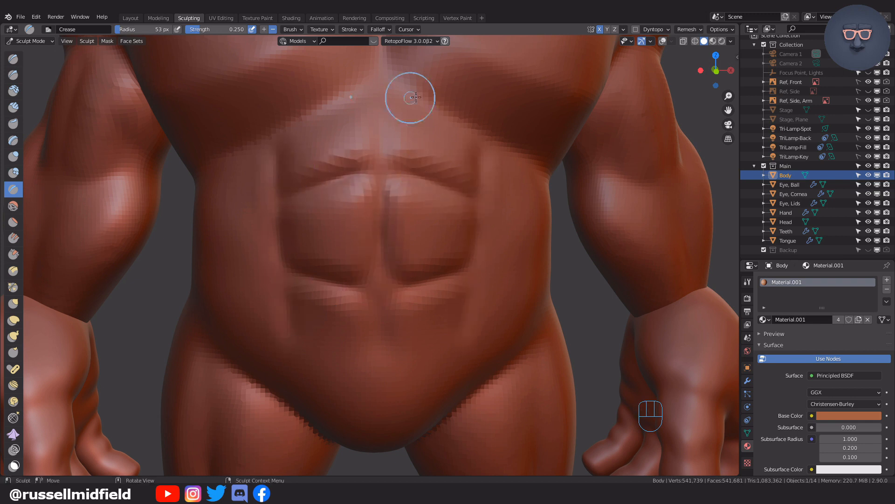
- Set the brush radius to 79 px and smooth the creases of the abdominal muscles
scroll(383, 359, down, 7)
middle_drag(483, 349, 457, 348)
scroll(457, 349, up, 6)
key(f)
click(459, 201)
shift+drag(350, 177, 344, 285)
scroll(504, 366, down, 5)
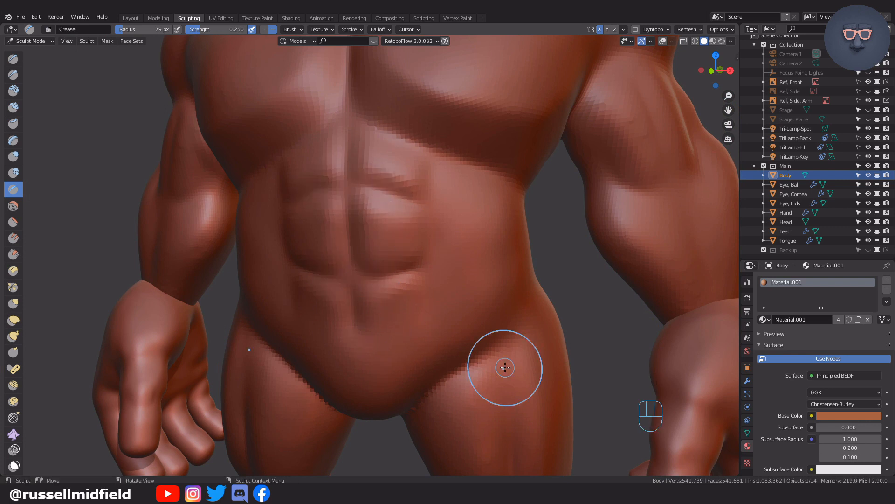
- Lay diagonal strips for the obliques and side ribs down to the hip using Clay Strips at 52 px
scroll(512, 325, up, 5)
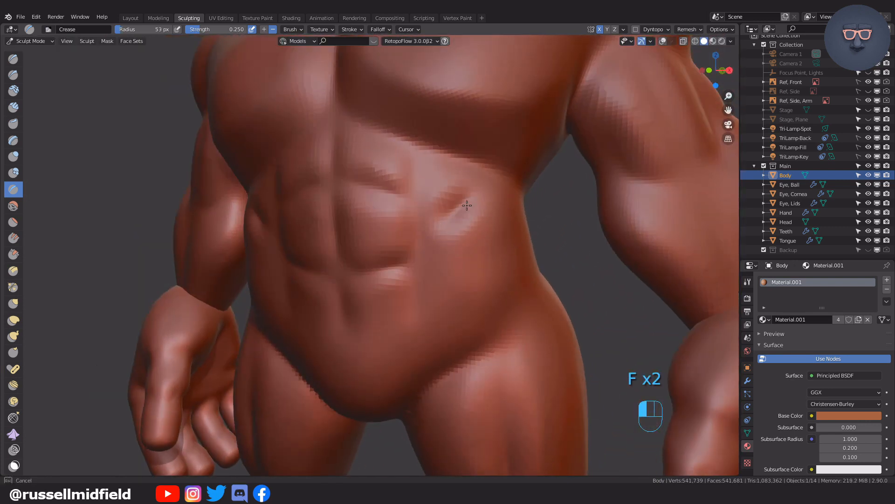
key(c)
drag(425, 238, 482, 202)
middle_drag(491, 196, 490, 150)
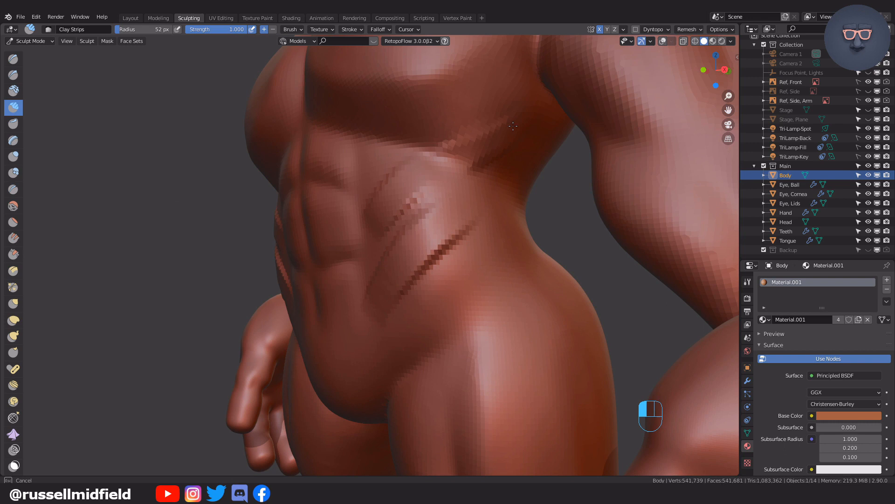
scroll(490, 149, up, 2)
middle_drag(461, 207, 503, 278)
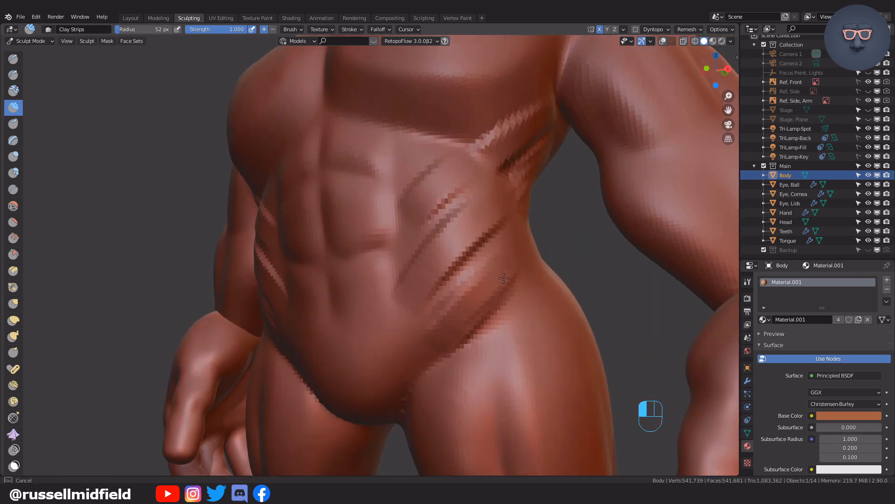
middle_drag(539, 242, 552, 247)
mouse_move(495, 188)
mouse_down()
mouse_move(431, 219)
mouse_move(466, 299)
mouse_move(525, 182)
mouse_up()
- Smooth the diagonal oblique and rib strips on the side of the torso
key(f)
click(492, 192)
middle_drag(547, 191, 479, 176)
shift+drag(480, 176, 504, 196)
middle_drag(504, 196, 485, 195)
- Carve diagonal grooves between the rib muscles, the obliques and the hip using Crease
key(f)
click(485, 198)
shift+middle_drag(485, 198, 487, 214)
drag(495, 134, 446, 186)
key(ctrl+z)
key(shift+c)
drag(480, 151, 452, 175)
mouse_move(455, 180)
middle_down()
mouse_move(434, 182)
mouse_move(478, 186)
middle_up()
middle_drag(459, 272, 487, 266)
drag(501, 199, 443, 234)
middle_drag(467, 242, 440, 247)
drag(508, 312, 466, 357)
- Enlarge the brush and smooth the grooves on the side of the abdomen and hip
scroll(564, 290, down, 4)
mouse_move(563, 290)
middle_down()
mouse_move(583, 343)
mouse_move(494, 292)
middle_up()
scroll(492, 290, up, 4)
key(f)
click(506, 290)
shift+drag(522, 291, 544, 285)
- Lay fanning fibre strips across the chest using Clay Strips at 58 px and smooth them at 119 px
mouse_move(425, 297)
middle_down()
mouse_move(485, 226)
mouse_move(536, 302)
mouse_move(520, 285)
mouse_move(529, 305)
mouse_move(481, 326)
middle_up()
scroll(485, 226, down, 3)
scroll(494, 253, down, 2)
scroll(536, 302, down, 6)
scroll(520, 284, up, 9)
key(f)
click(505, 307)
middle_drag(481, 326, 493, 329)
key(f)
click(485, 307)
key(c)
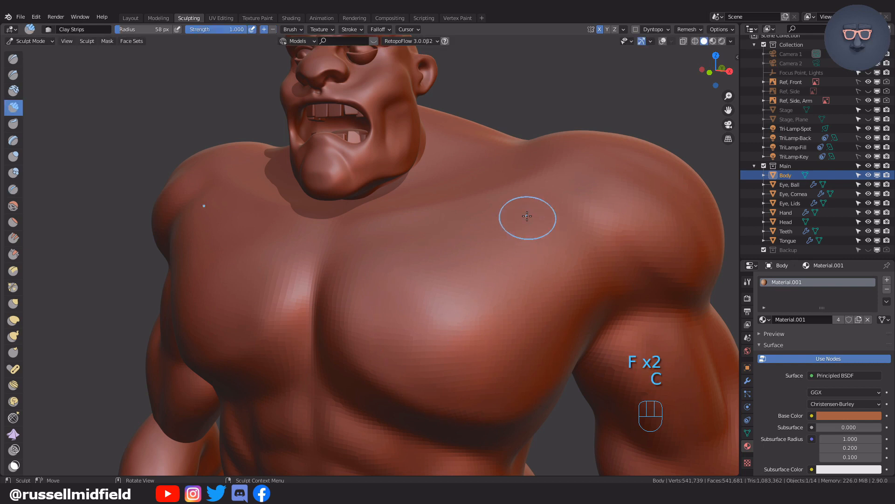
drag(408, 276, 362, 335)
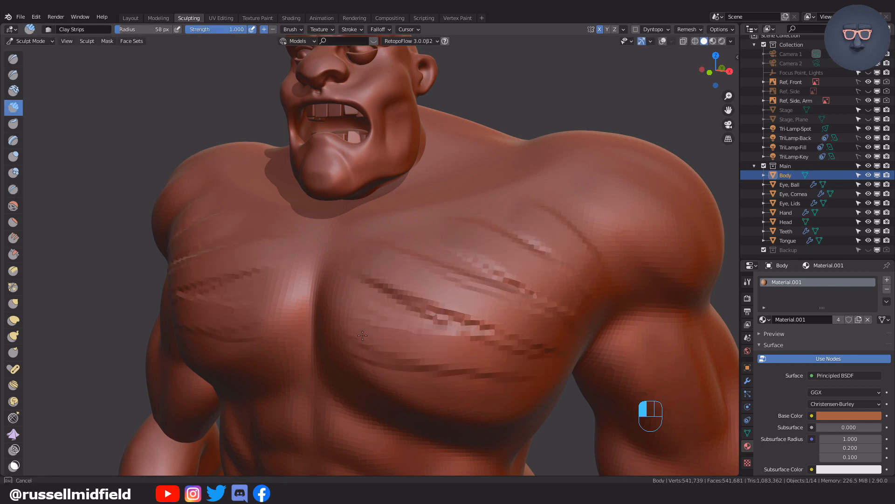
key(f)
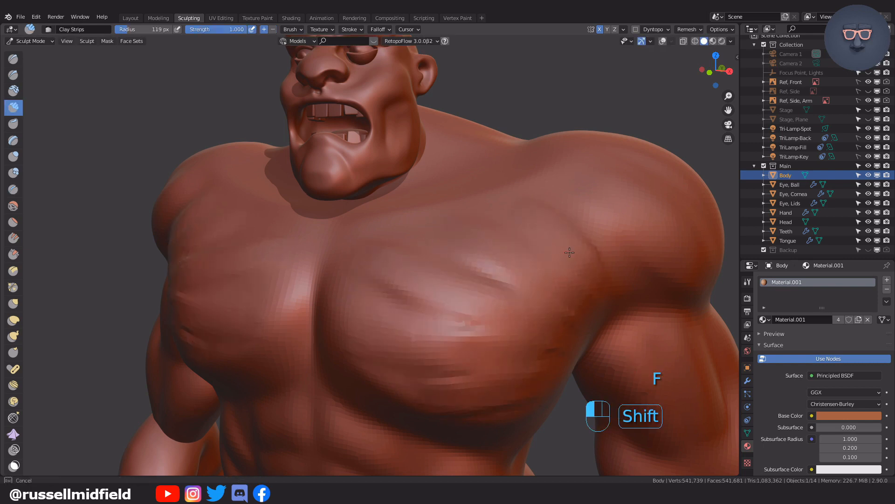
- Carve grooves between the chest muscle fibres using Crease at 49 px and soften them at 81 px
key(f)
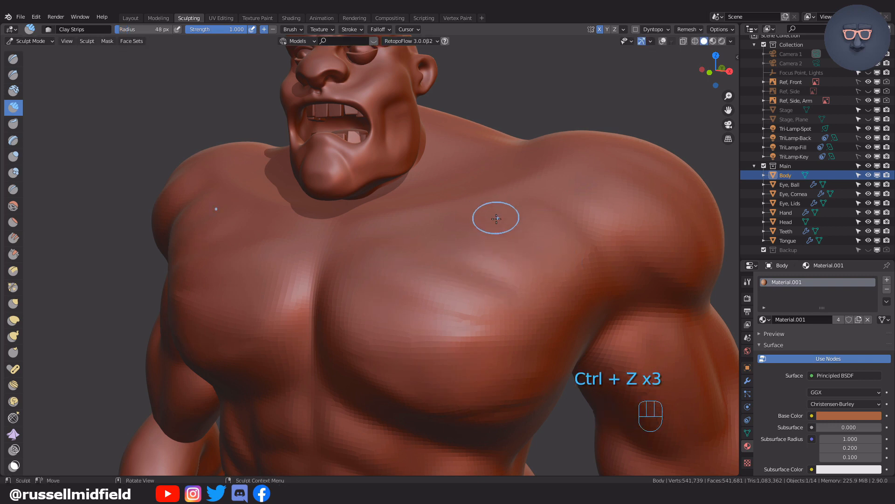
key(shift+c)
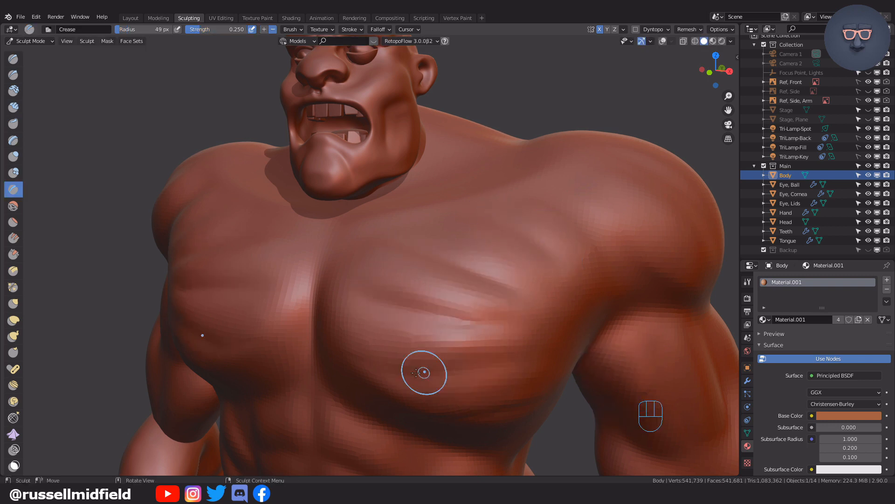
scroll(658, 346, down, 6)
mouse_move(471, 298)
middle_down()
mouse_move(571, 349)
mouse_move(468, 296)
middle_up()
scroll(468, 297, up, 6)
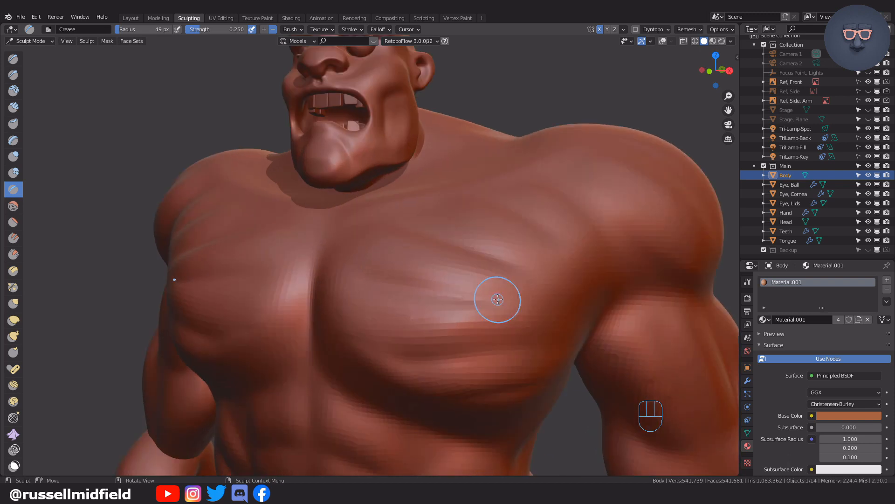
middle_drag(533, 380, 529, 362)
drag(489, 366, 546, 327)
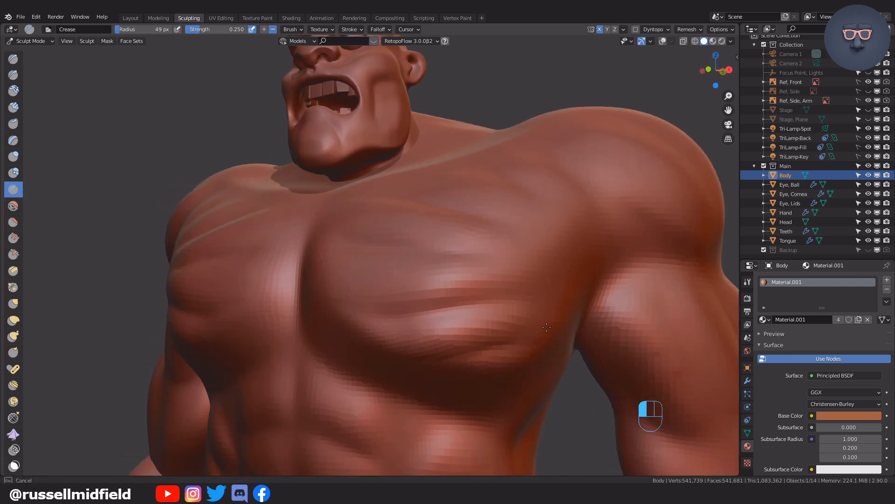
middle_drag(555, 329, 556, 326)
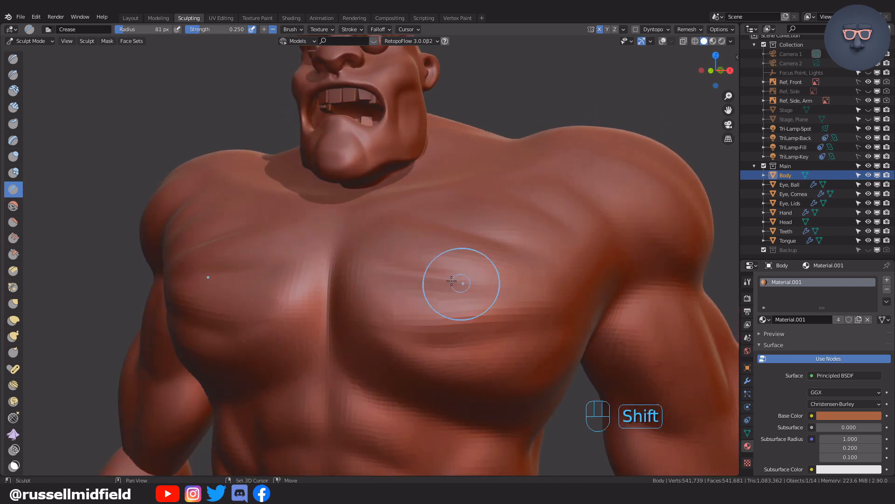
- Smooth the trapezius and the top of the shoulder at 81 px
scroll(682, 243, down, 8)
middle_drag(583, 314, 501, 327)
scroll(450, 365, up, 6)
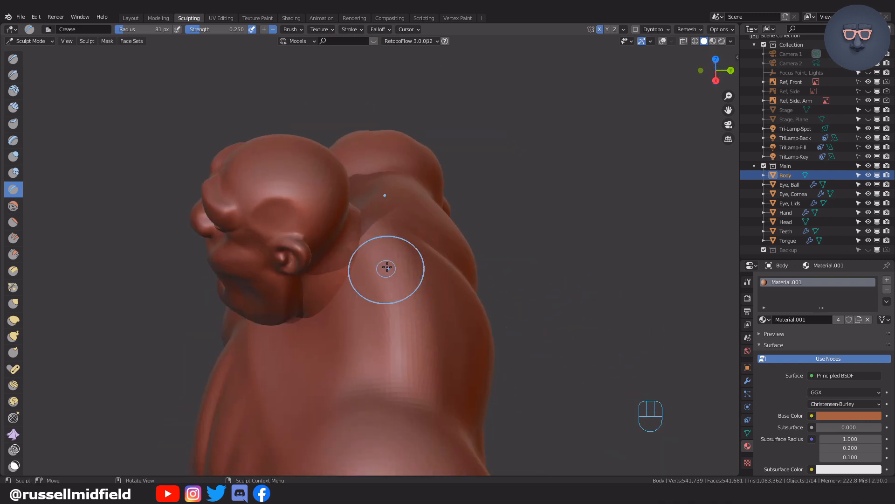
mouse_move(395, 315)
middle_down()
mouse_move(416, 324)
mouse_move(424, 296)
mouse_move(376, 282)
mouse_move(415, 299)
middle_up()
shift+click(495, 282)
mouse_move(451, 228)
middle_down()
mouse_move(494, 280)
mouse_move(473, 338)
mouse_move(433, 242)
mouse_move(450, 182)
middle_up()
- Define the lower edge of the back muscles above the waist using Crease at 87 px
key(shift+c)
key(f)
click(399, 170)
key(shift+c)
mouse_move(382, 189)
middle_down()
mouse_move(384, 166)
mouse_move(377, 218)
middle_up()
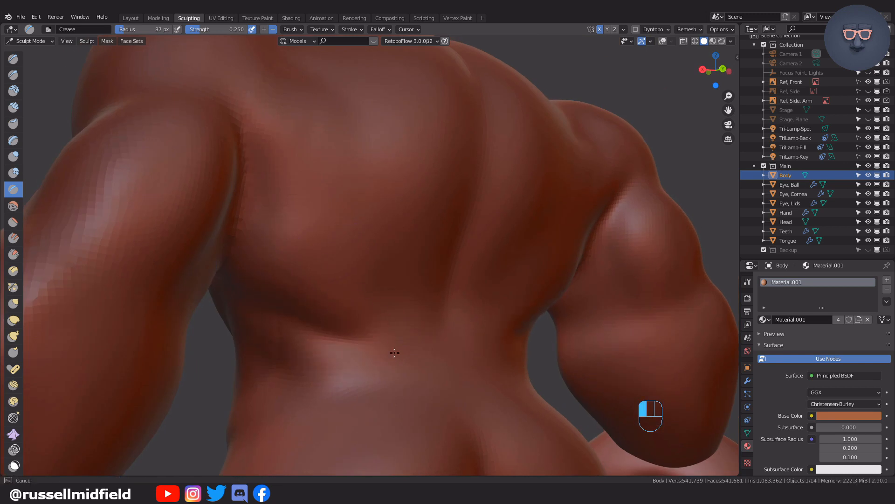
- Try to carve the spine groove up the middle of the back using Crease at 87 px
middle_drag(319, 313, 427, 285)
mouse_move(480, 355)
mouse_down()
mouse_move(485, 154)
mouse_move(501, 196)
mouse_up()
key(ctrl+z)
key(ctrl+z)
key(ctrl+z)
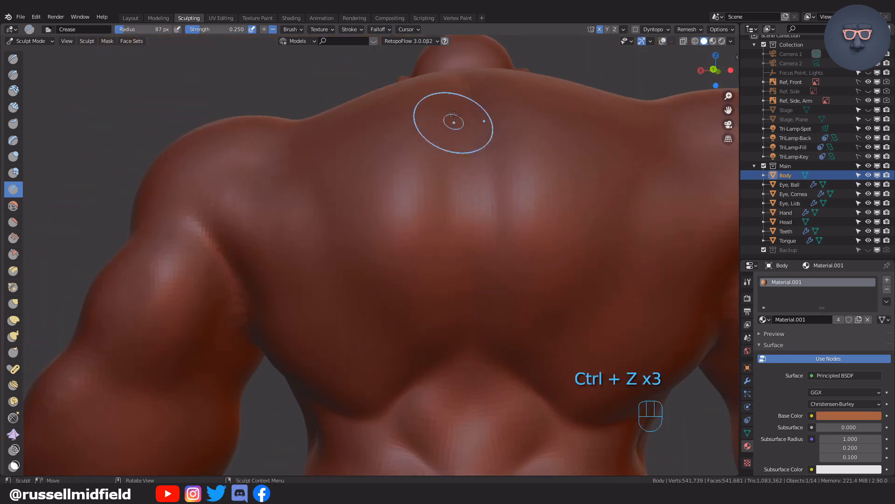
- Carve the spine groove and the line from the shoulder blade to the middle of the back using Crease at 87 px
drag(454, 117, 425, 388)
middle_drag(461, 355, 536, 256)
middle_drag(262, 280, 316, 236)
drag(327, 245, 441, 391)
mouse_move(447, 393)
middle_down()
mouse_move(335, 284)
mouse_move(292, 355)
middle_up()
middle_drag(275, 327, 288, 277)
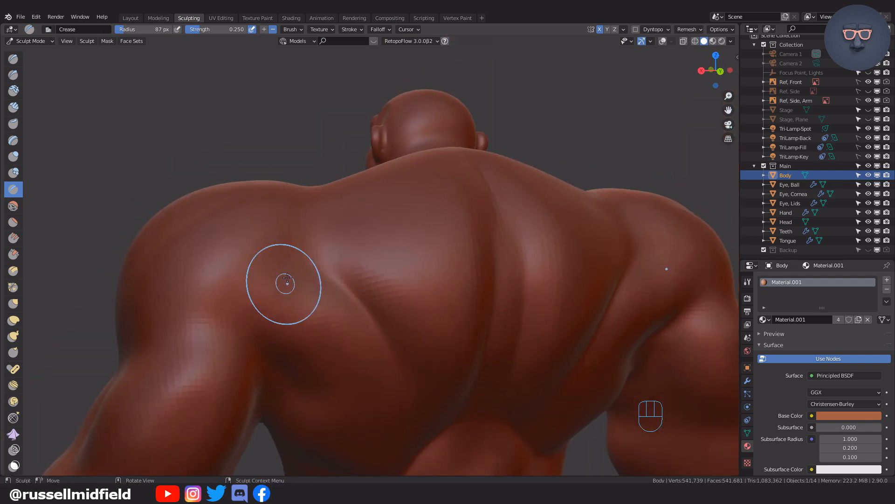
- Undo the latest Crease strokes on the back
scroll(517, 300, down, 3)
key(ctrl+z)
key(ctrl+z)
key(ctrl+z)
key(ctrl+z)
key(ctrl+z)
key(ctrl+z)
key(ctrl+z)
key(ctrl+z)
scroll(476, 336, up, 3)
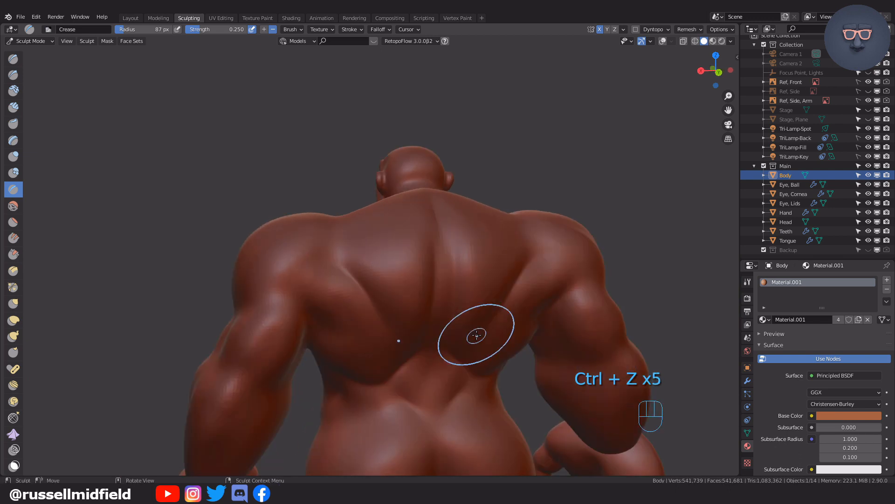
- Refine the shoulder blade area using Crease at 87 px and smooth the surface around it
middle_drag(476, 336, 511, 380)
drag(391, 274, 404, 264)
middle_drag(475, 276, 451, 266)
shift+middle_drag(341, 340, 344, 274)
shift+drag(345, 274, 364, 240)
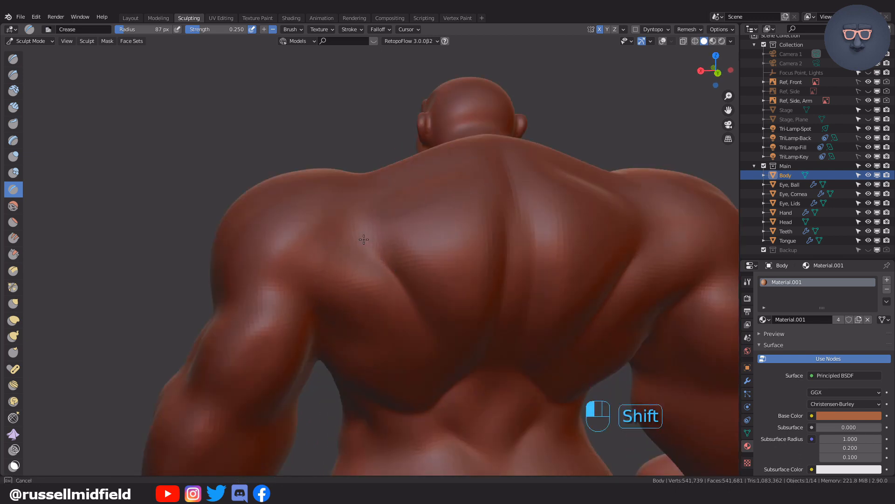
middle_drag(509, 253, 465, 328)
middle_drag(338, 317, 381, 307)
shift+middle_drag(418, 397, 396, 336)
ctrl+middle_drag(396, 337, 419, 410)
middle_drag(485, 394, 485, 350)
ctrl+middle_drag(485, 350, 502, 364)
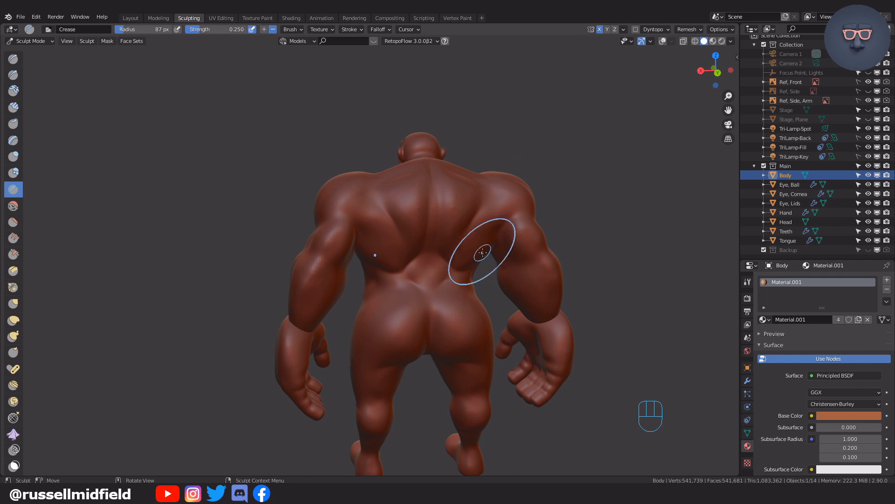
- Sharpen the fold between the rear shoulder and the upper arm using Crease at 61 px
scroll(461, 236, up, 3)
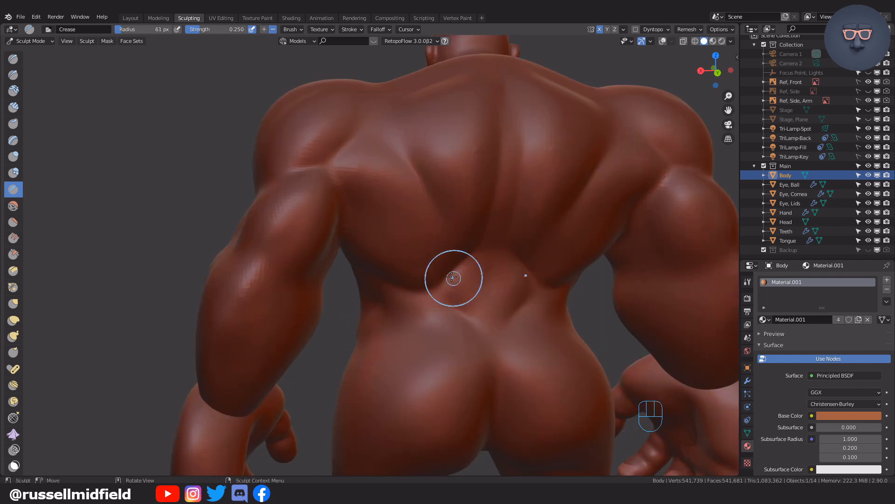
shift+middle_drag(431, 297, 380, 194)
mouse_move(428, 213)
shift+middle_down()
mouse_move(422, 222)
mouse_move(412, 214)
shift+middle_up()
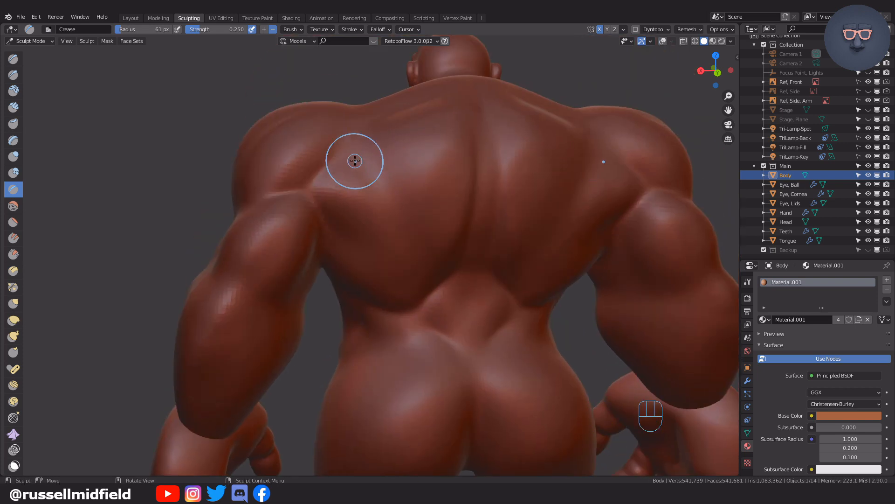
scroll(606, 208, down, 3)
middle_drag(575, 212, 256, 296)
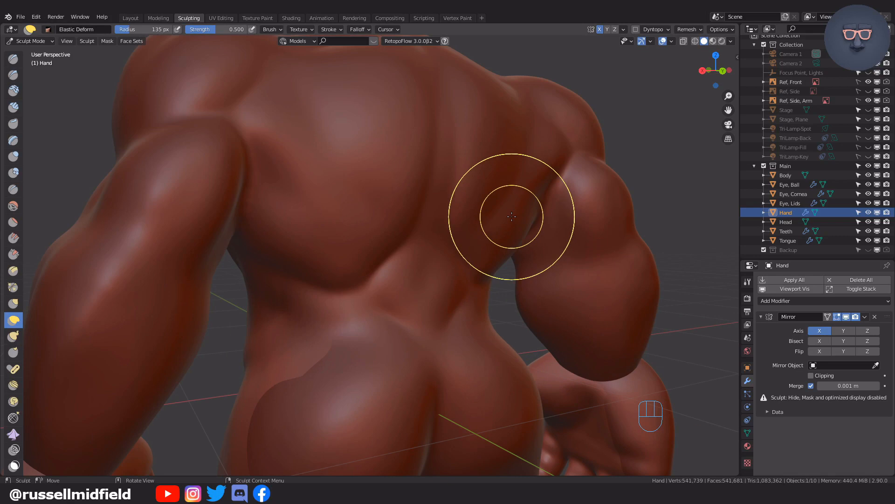
- Switch sculpting from the hand to the body object and select the Crease brush at 90 px
key(f)
click(294, 182)
key(shift+c)
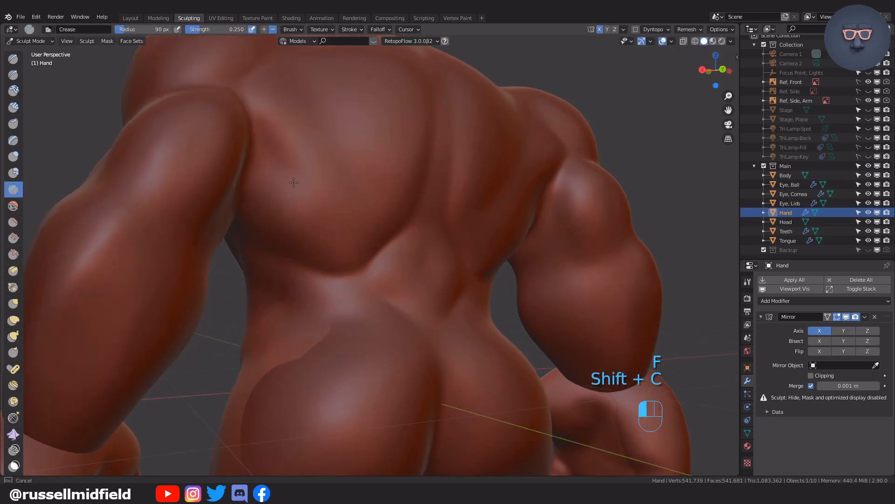
key(ctrl+Tab)
key(ctrl+Tab)
key(shift+c)
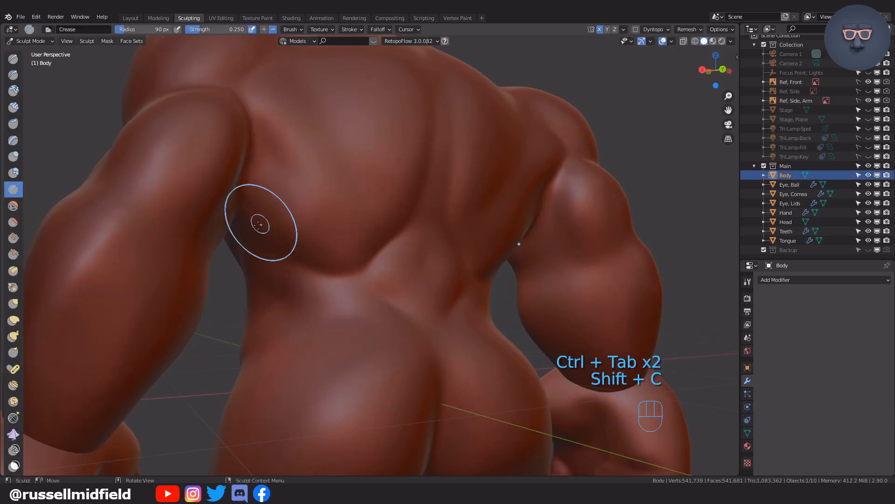
- Reshape the lower back muscles above the waist using Elastic Deform at 109 px
key(f)
key(g)
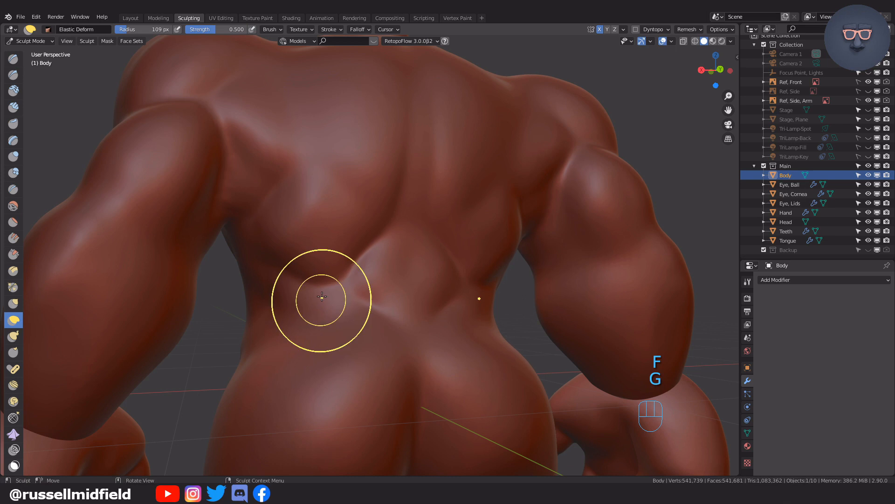
mouse_move(371, 262)
shift+middle_down()
mouse_move(424, 314)
mouse_move(364, 303)
shift+middle_up()
- Carve the V-shaped groove along the upper edge of the glutes using Crease at 86 px, then at 102 px
key(shift+c)
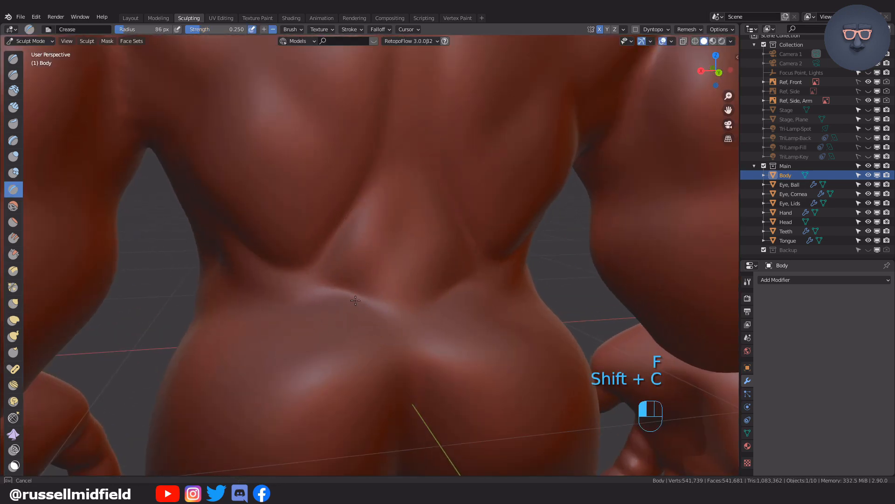
drag(397, 372, 365, 313)
middle_drag(365, 313, 360, 306)
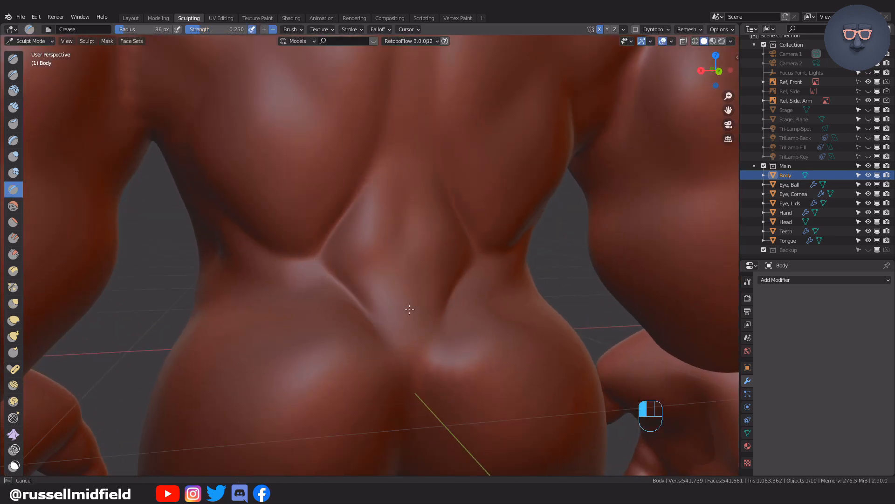
key(f)
key(f)
click(444, 315)
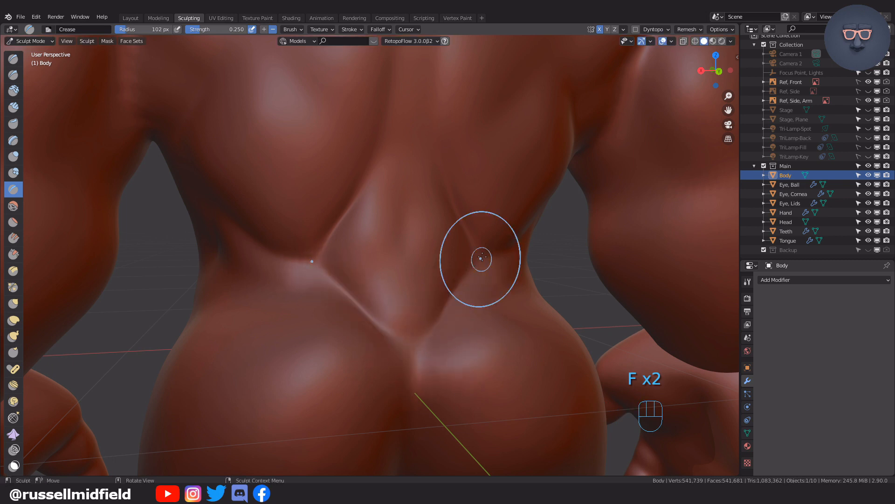
- Define the lower back along the spine using Crease at 74 px
scroll(482, 257, down, 6)
scroll(405, 246, up, 5)
key(f)
click(404, 245)
middle_drag(409, 159, 391, 305)
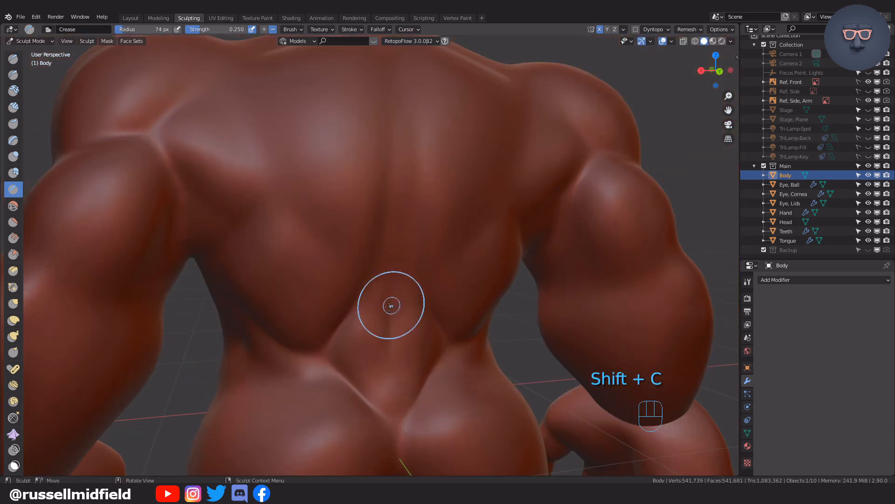
middle_drag(312, 242, 480, 316)
middle_drag(511, 368, 512, 395)
- Smooth the muscle transitions across the back
mouse_move(602, 284)
middle_down()
mouse_move(456, 345)
mouse_move(513, 339)
middle_up()
key(f)
key(f)
mouse_move(459, 296)
middle_down()
mouse_move(490, 289)
mouse_move(579, 320)
mouse_move(507, 295)
mouse_move(417, 334)
middle_up()
key(g)
shift+drag(417, 335, 416, 335)
middle_drag(469, 356, 490, 322)
shift+drag(490, 322, 494, 308)
mouse_move(494, 307)
middle_down()
mouse_move(496, 259)
mouse_move(467, 284)
middle_up()
- Carve another muscle line on the lower back using Crease and soften the area above it
key(f)
key(shift+c)
drag(357, 415, 422, 404)
mouse_move(422, 404)
middle_down()
mouse_move(380, 148)
mouse_move(362, 268)
mouse_move(347, 264)
mouse_move(343, 240)
mouse_move(364, 259)
middle_up()
key(shift+c)
key(f)
click(377, 259)
shift+drag(335, 276, 298, 314)
middle_drag(361, 252, 393, 241)
mouse_move(476, 222)
middle_down()
mouse_move(354, 225)
mouse_move(362, 194)
mouse_move(362, 292)
middle_up()
- Select Elastic Deform for the back muscles and smooth their surface with a resized brush
key(g)
scroll(373, 348, down, 4)
mouse_move(373, 347)
middle_down()
mouse_move(416, 371)
mouse_move(410, 315)
mouse_move(453, 297)
middle_up()
scroll(410, 315, up, 3)
key(f)
click(465, 303)
shift+drag(453, 296, 465, 289)
middle_drag(359, 223, 394, 220)
- Nudge the arm's shape slightly outward from the back view using Elastic Deform at 88 px
scroll(583, 296, down, 2)
scroll(584, 295, down, 3)
middle_drag(491, 287, 497, 307)
scroll(498, 307, up, 2)
scroll(547, 277, down, 2)
middle_drag(547, 277, 512, 260)
drag(494, 261, 505, 260)
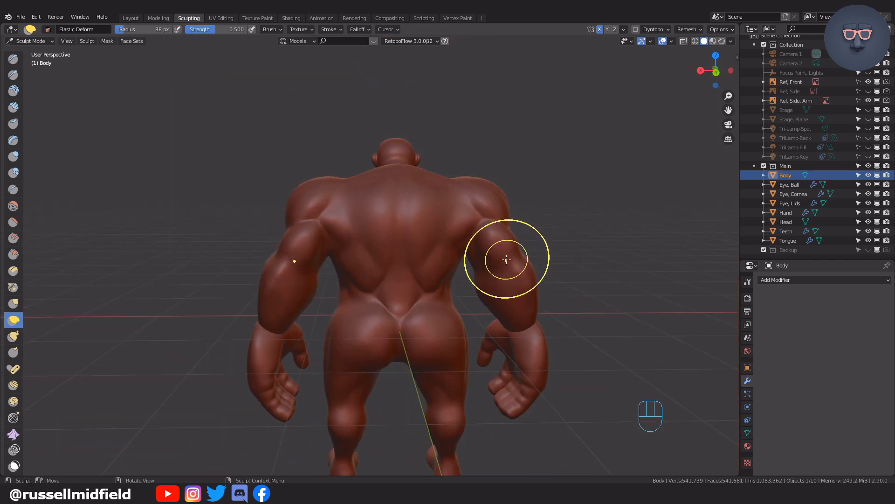
- Try to build up the shoulder blade area using Clay Strips and smooth it
scroll(360, 208, up, 6)
key(f)
click(393, 184)
key(c)
mouse_move(342, 199)
mouse_down()
mouse_move(346, 229)
mouse_move(315, 195)
mouse_up()
key(f)
click(408, 207)
mouse_move(370, 208)
shift+mouse_down()
mouse_move(363, 224)
mouse_move(396, 205)
shift+mouse_up()
key(f)
click(430, 206)
key(f)
click(392, 198)
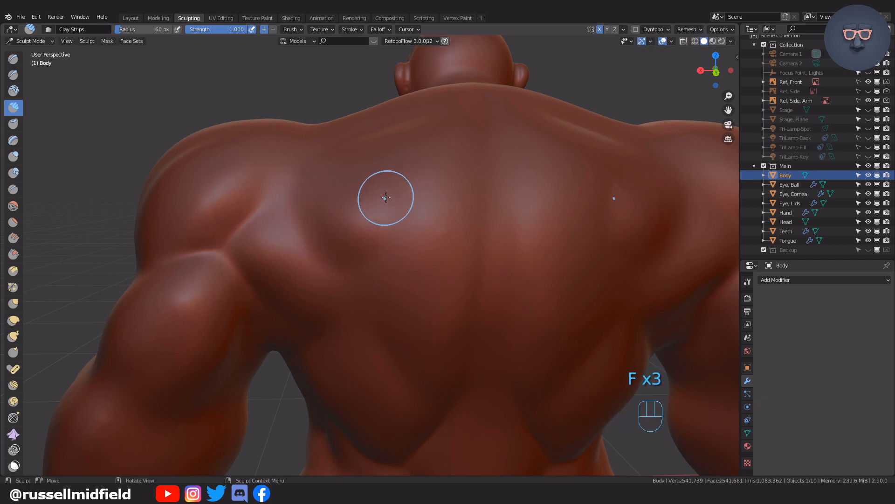
key(ctrl+z)
key(ctrl+z)
key(ctrl+z)
key(shift+c)
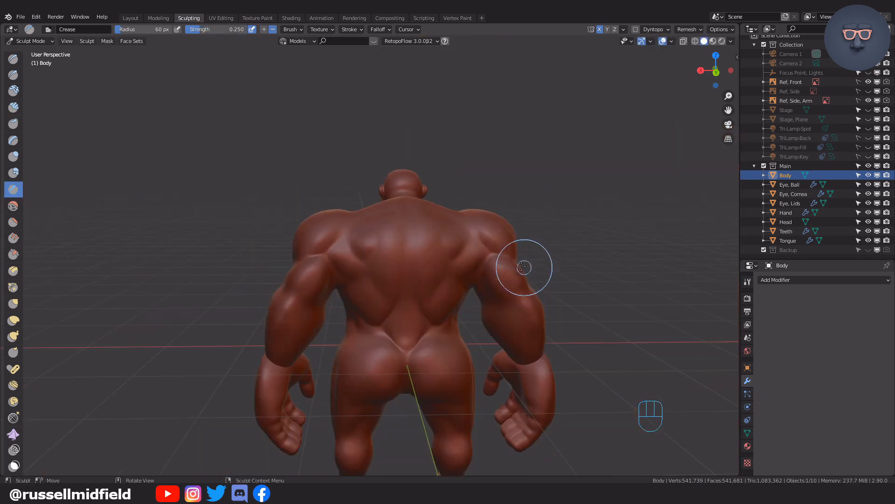
middle_drag(524, 264, 539, 228)
scroll(540, 228, down, 2)
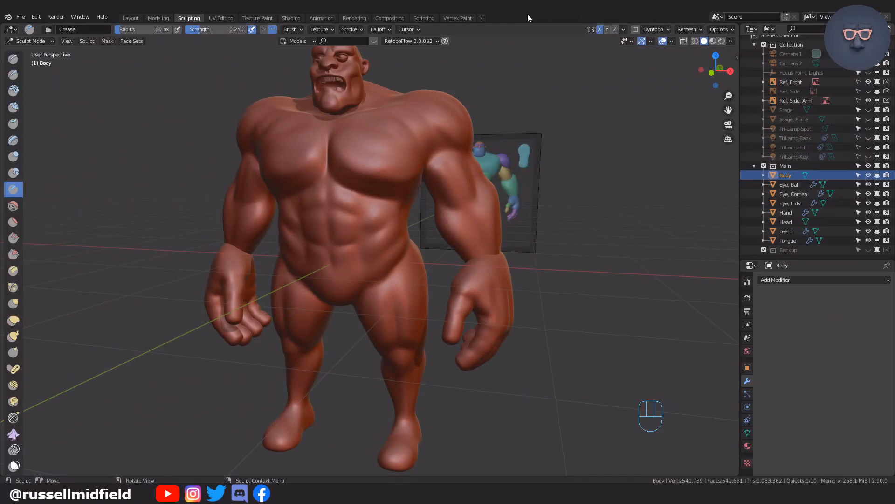
- Select the Mask brush and set its falloff to Constant
shift+middle_drag(472, 158, 491, 145)
scroll(492, 146, up, 1)
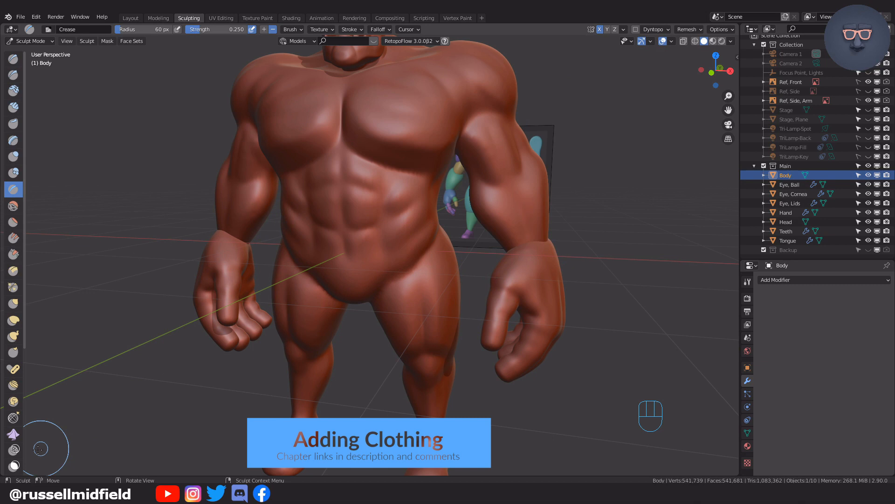
click(14, 466)
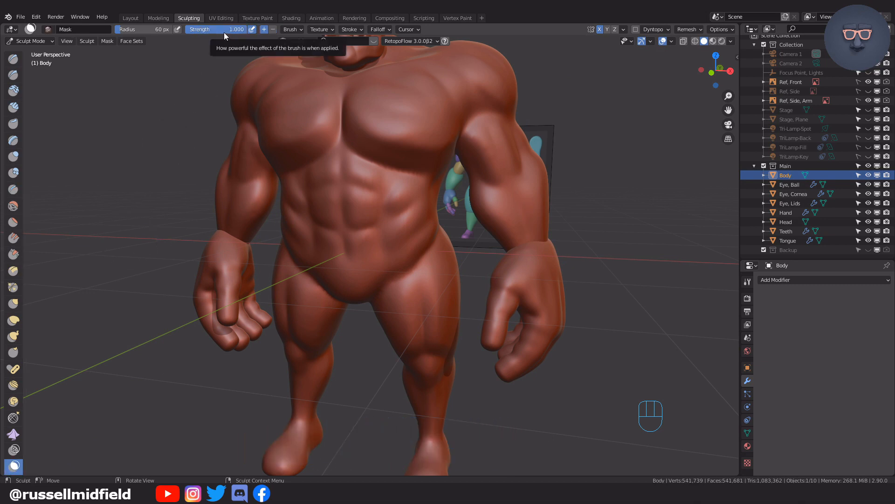
click(391, 29)
click(391, 47)
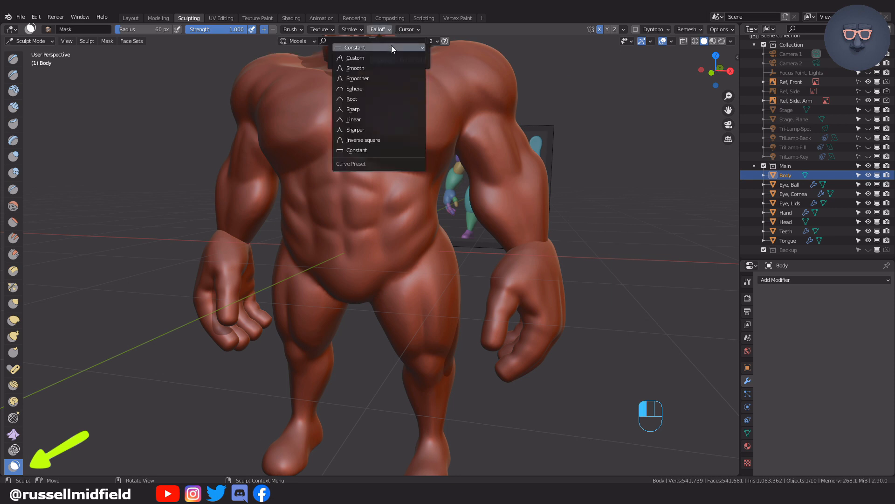
click(377, 150)
- Paint a briefs-shaped mask across the front of the hips and lower abdomen at 47 px
scroll(400, 273, up, 2)
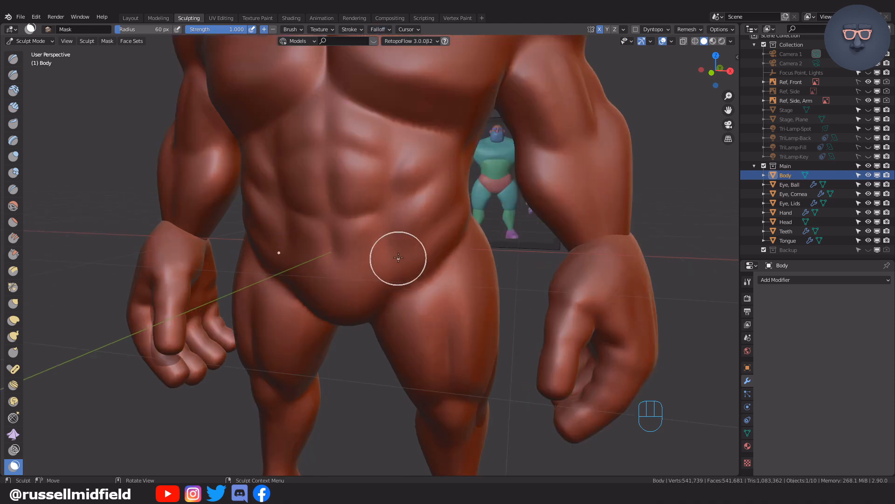
key(f)
mouse_move(359, 271)
mouse_down()
mouse_move(326, 279)
mouse_move(335, 261)
mouse_move(402, 246)
mouse_move(415, 275)
mouse_move(355, 305)
mouse_up()
middle_drag(354, 306, 376, 277)
drag(351, 308, 455, 233)
middle_drag(455, 233, 340, 330)
scroll(311, 244, up, 4)
drag(311, 245, 273, 310)
mouse_move(348, 176)
middle_down()
mouse_move(424, 334)
mouse_move(450, 246)
middle_up()
scroll(464, 242, down, 6)
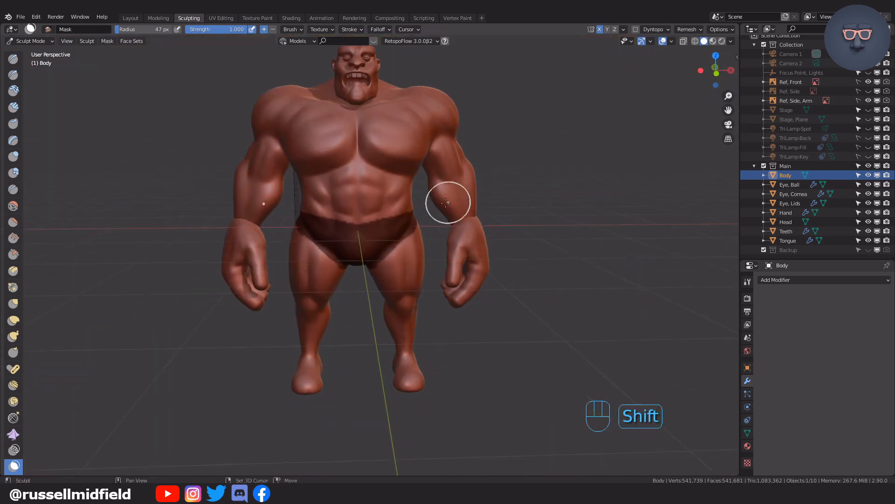
- Clip the front view to a region containing only the waist and legs
key(KP_1)
key(alt+b)
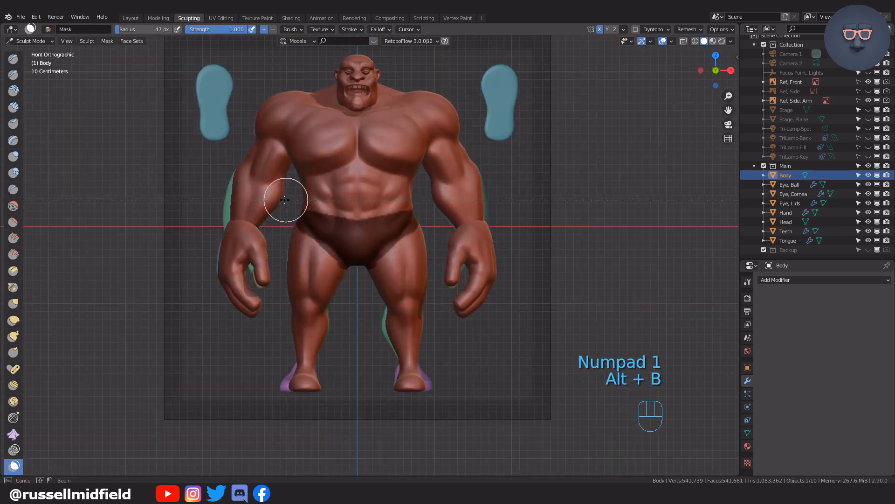
mouse_move(283, 202)
mouse_down()
mouse_move(432, 386)
mouse_move(431, 407)
mouse_up()
mouse_move(434, 355)
middle_down()
mouse_move(380, 354)
mouse_move(415, 326)
mouse_move(398, 322)
mouse_move(435, 292)
mouse_move(410, 294)
middle_up()
shift+middle_drag(410, 294, 410, 332)
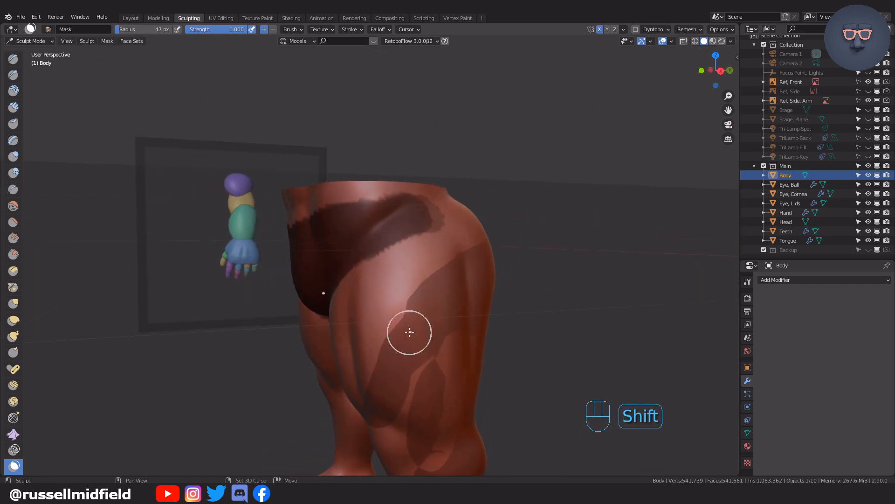
- Extend the mask around the side of the hips and along the waistline at 47 px
scroll(408, 327, up, 2)
drag(446, 188, 494, 175)
middle_drag(490, 219, 532, 197)
drag(531, 198, 393, 261)
middle_drag(563, 267, 445, 235)
mouse_move(391, 219)
mouse_down()
mouse_move(404, 219)
mouse_move(373, 199)
mouse_move(498, 198)
mouse_up()
middle_drag(467, 198, 422, 202)
drag(511, 219, 506, 240)
middle_drag(494, 242, 476, 240)
- Fill the mask over the buttocks and around the crotch and upper thighs
key(f)
click(438, 298)
mouse_move(425, 304)
mouse_down()
mouse_move(423, 261)
mouse_move(285, 254)
mouse_move(404, 368)
mouse_up()
middle_drag(404, 368, 401, 336)
mouse_move(373, 266)
mouse_down()
mouse_move(354, 247)
mouse_move(427, 344)
mouse_up()
middle_drag(428, 343, 417, 303)
mouse_move(355, 220)
mouse_down()
mouse_move(386, 238)
mouse_move(389, 285)
mouse_up()
middle_drag(392, 186, 434, 230)
mouse_move(434, 230)
mouse_down()
mouse_move(394, 276)
mouse_move(336, 217)
mouse_up()
mouse_move(327, 205)
middle_down()
mouse_move(373, 194)
mouse_move(403, 200)
middle_up()
drag(433, 222, 335, 245)
middle_drag(415, 226, 525, 221)
- Clean up the remaining gaps and the leg edges of the briefs mask at 48 px
key(f)
click(501, 222)
drag(471, 240, 429, 258)
mouse_move(436, 275)
middle_down()
mouse_move(465, 290)
mouse_move(403, 316)
middle_up()
mouse_move(403, 316)
mouse_down()
mouse_move(347, 352)
mouse_move(462, 290)
mouse_up()
middle_drag(461, 290, 410, 285)
drag(411, 284, 523, 273)
middle_drag(522, 273, 380, 257)
drag(380, 257, 416, 246)
- Clear the view clipping to show the whole body again
key(alt+b)
middle_drag(416, 247, 531, 234)
key(alt+b)
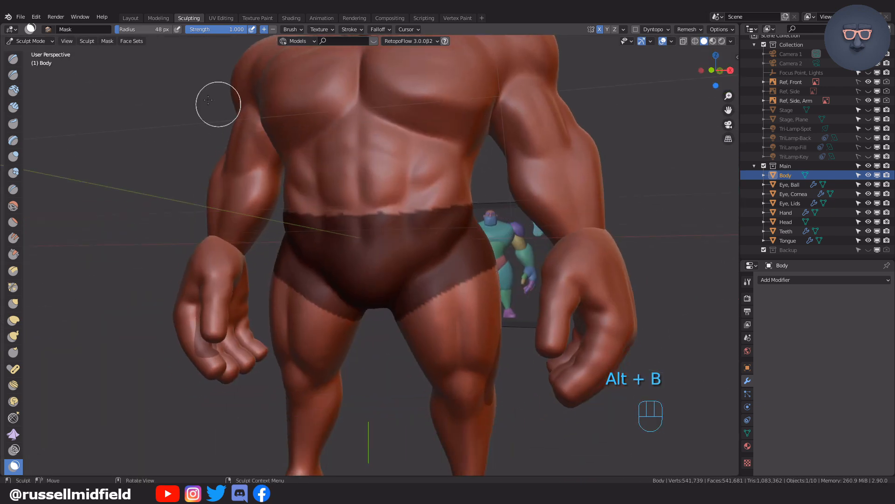
- Extract the masked hip area as a solid mesh with a 0.5 threshold, boundary loop, 4 smooth iterations and projection to the sculpt
click(112, 41)
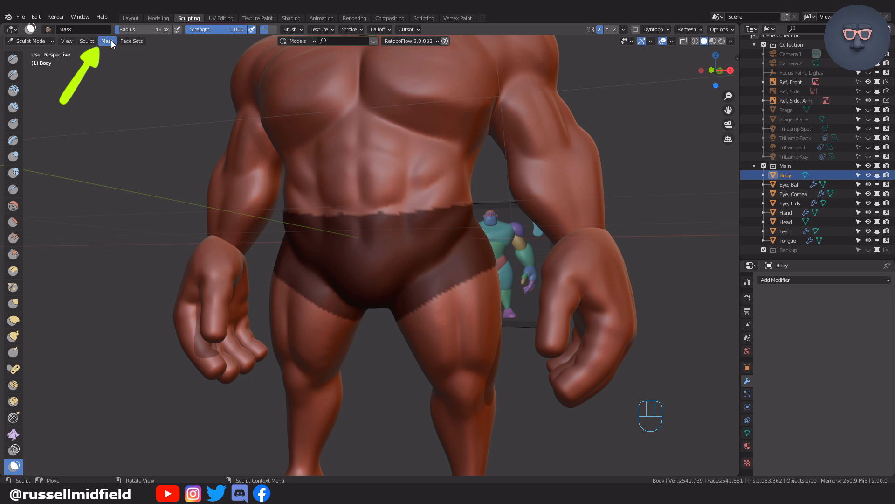
click(114, 41)
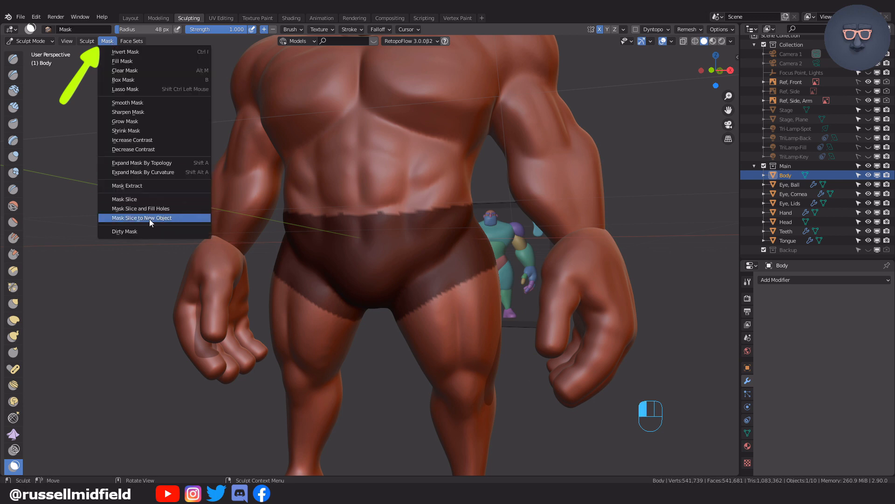
click(145, 186)
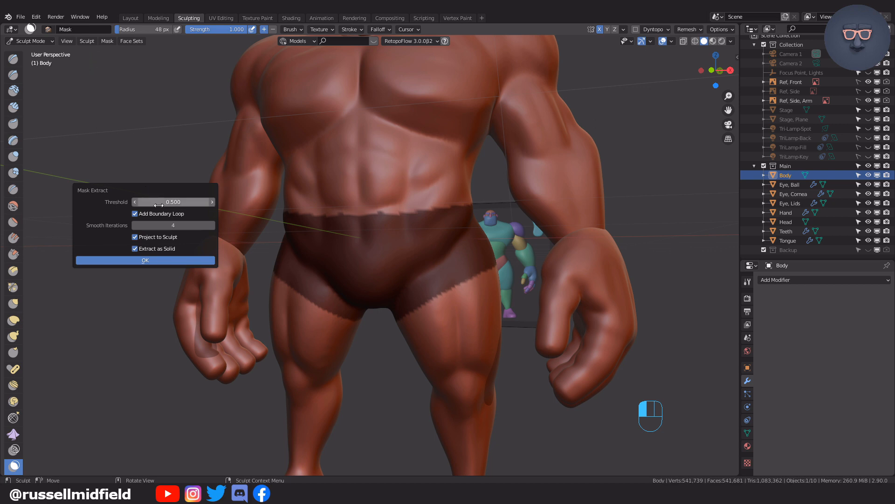
click(168, 259)
middle_drag(415, 254, 399, 270)
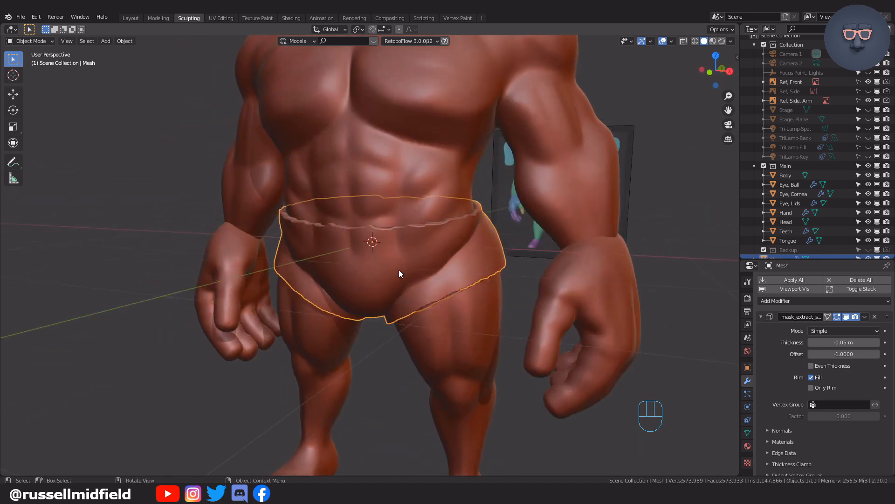
- Place the extracted mesh in the Main collection and rename it Briefs
scroll(766, 224, down, 1)
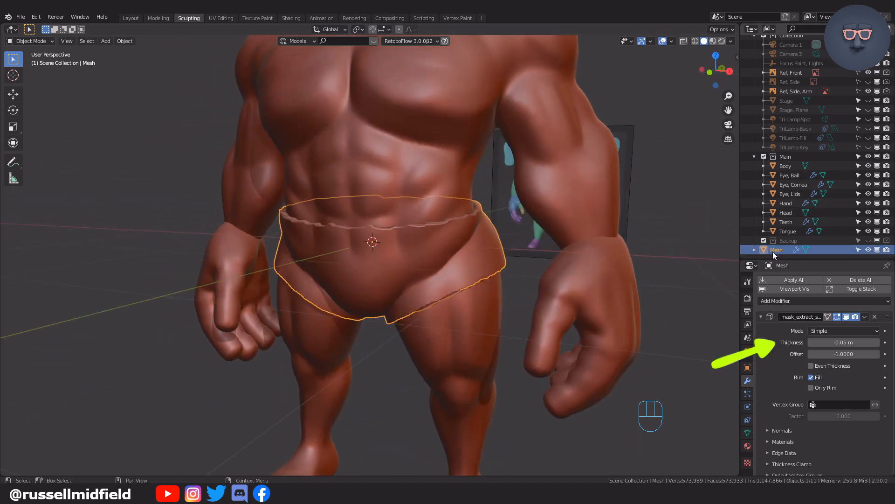
drag(773, 251, 792, 215)
double_click(789, 220)
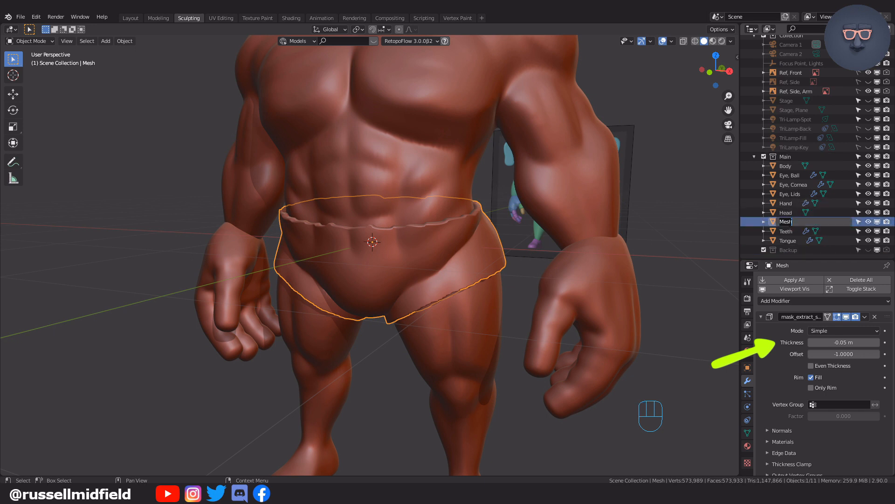
text(Briefs)
key(Return)
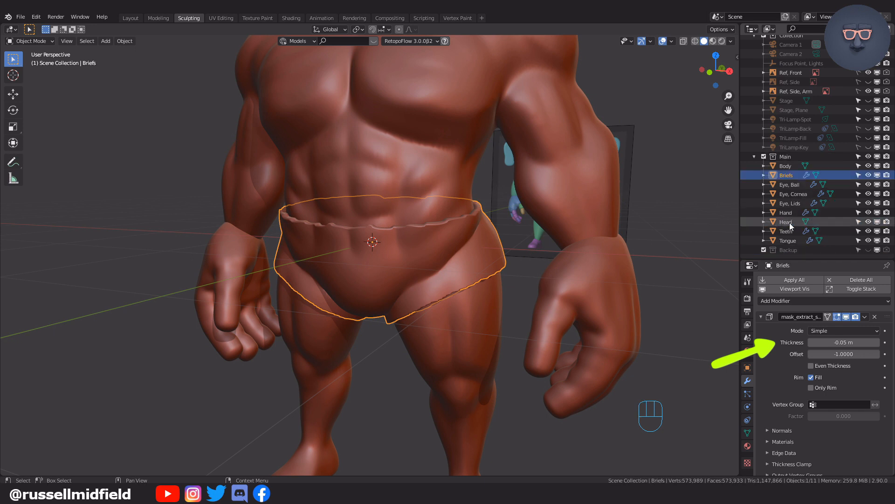
key(g)
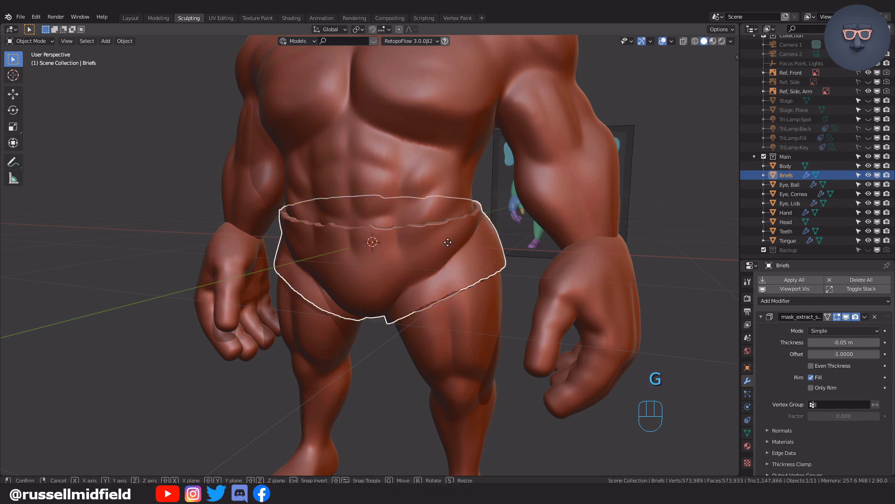
click(441, 217)
key(ctrl+z)
- Examine the briefs' mesh density and edges in Edit Mode with X-ray, and return to Object Mode
key(Tab)
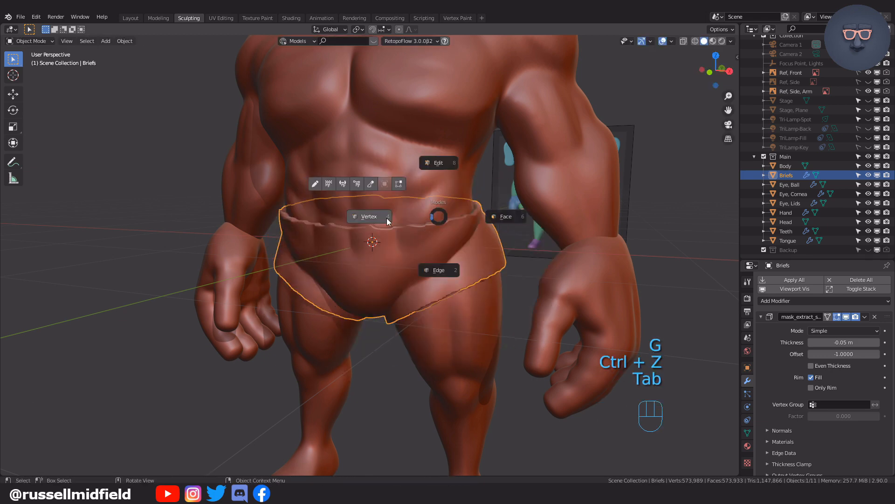
key(alt+z)
mouse_move(387, 218)
middle_down()
mouse_move(410, 219)
mouse_move(373, 221)
mouse_move(392, 223)
middle_up()
key(Tab)
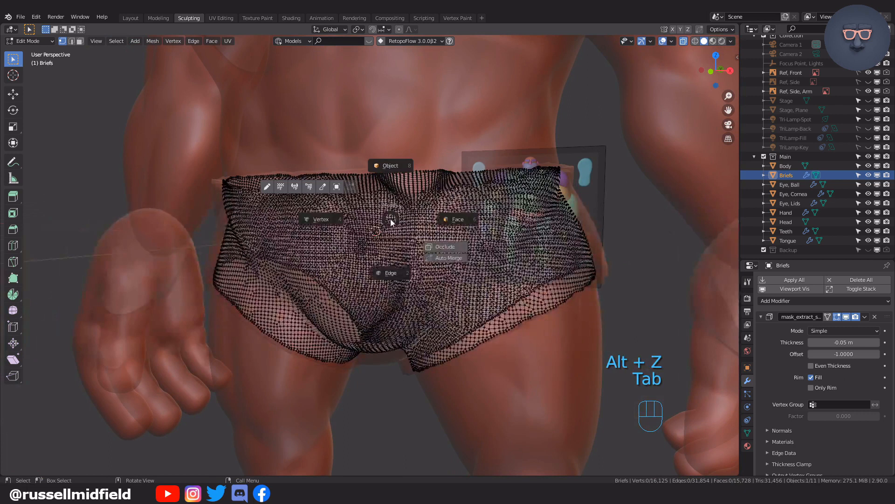
click(402, 169)
scroll(402, 170, down, 6)
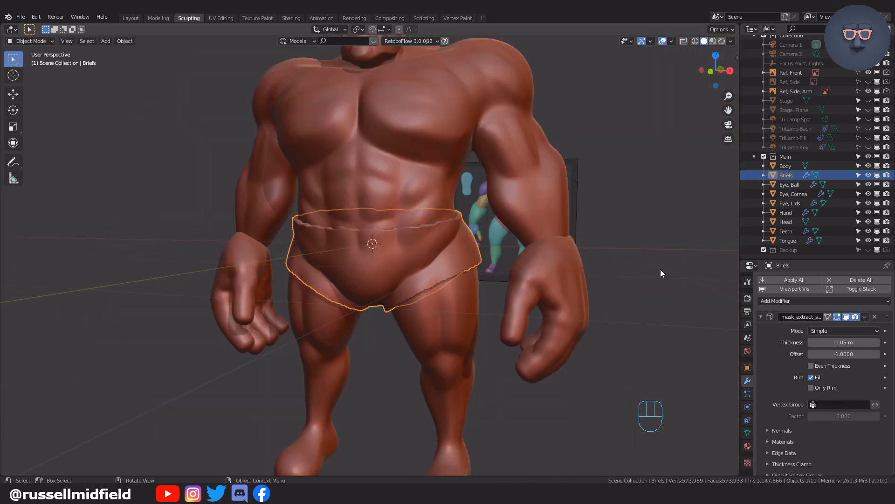
- Set the thickness of the briefs' solidify modifier to -0.03 m and deselect the briefs
drag(844, 342, 822, 343)
click(844, 342)
text(-0.03)
key(Return)
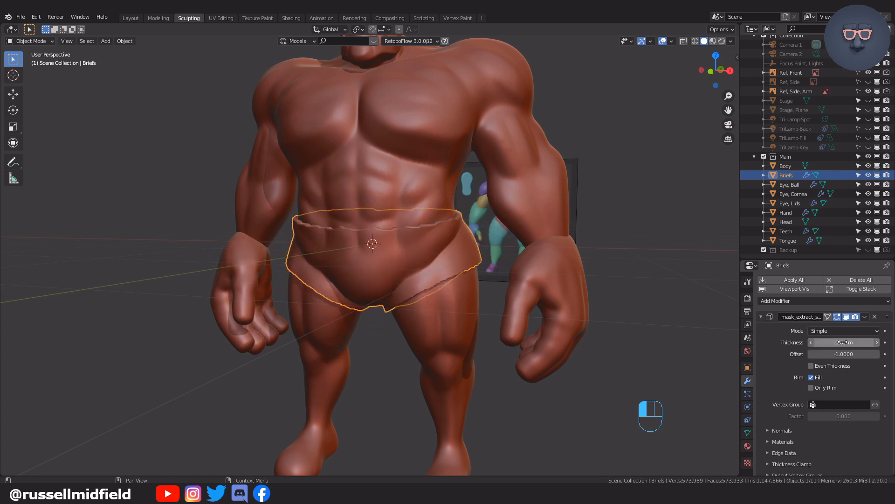
scroll(545, 304, down, 3)
click(545, 304)
scroll(544, 304, up, 4)
middle_drag(545, 303, 514, 291)
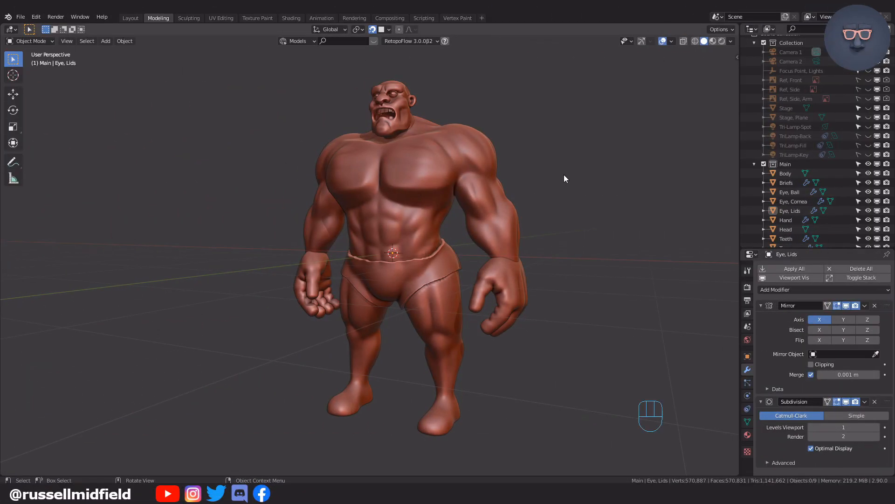
- Apply all modifiers on the eyelids
mouse_move(564, 183)
middle_down()
mouse_move(586, 183)
mouse_move(566, 183)
middle_up()
shift+middle_drag(552, 153, 510, 246)
scroll(548, 179, up, 2)
scroll(451, 169, up, 4)
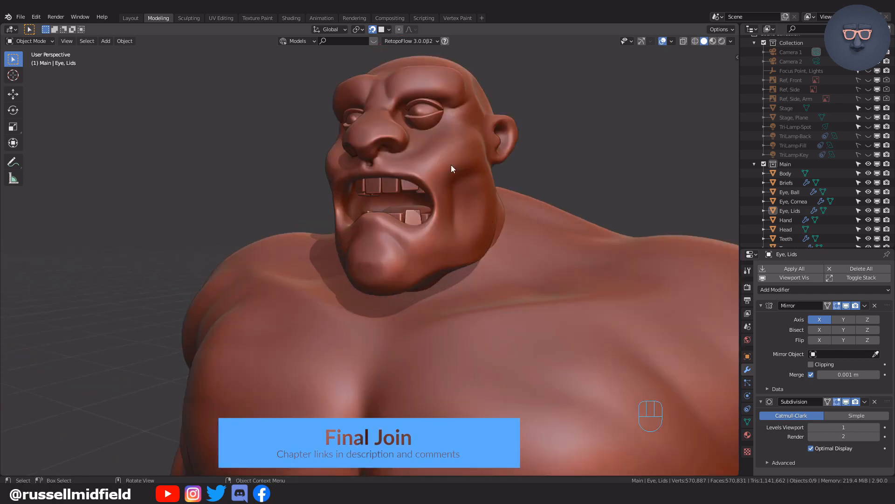
click(426, 125)
shift+middle_drag(455, 112, 511, 203)
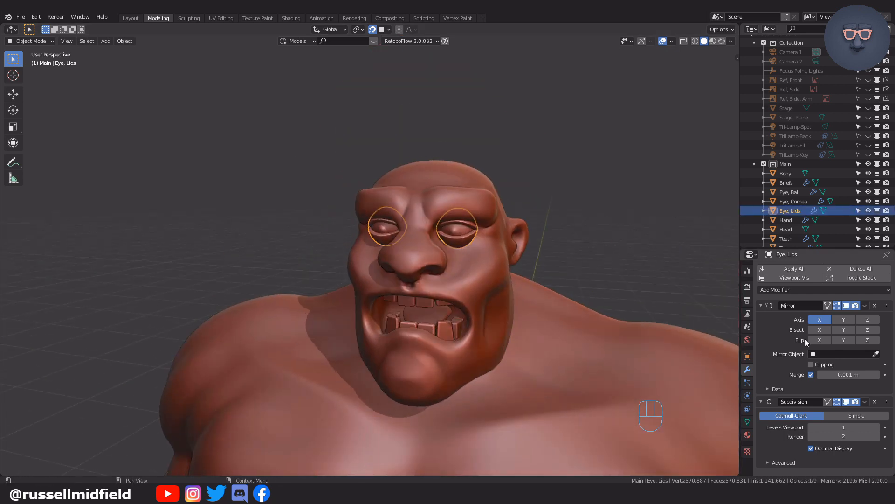
click(801, 268)
- Apply the Mirror modifier on the hands and clear the selection
scroll(587, 278, down, 4)
shift+middle_drag(573, 322, 517, 159)
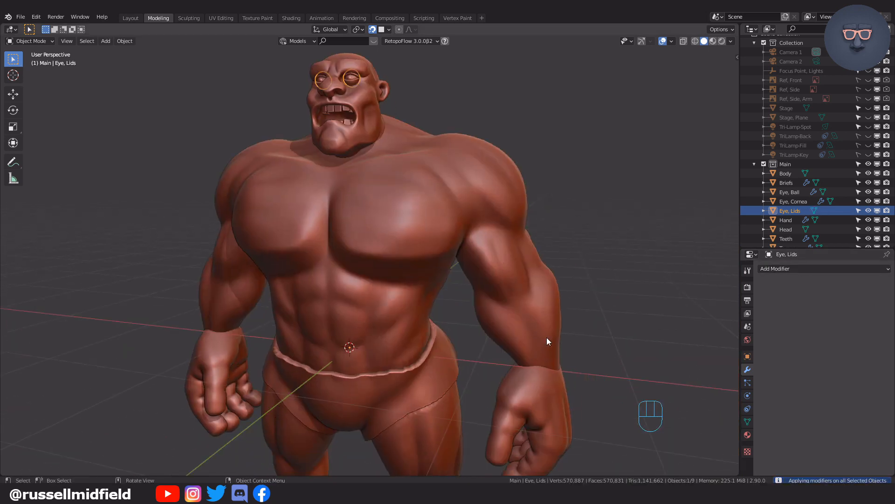
click(545, 385)
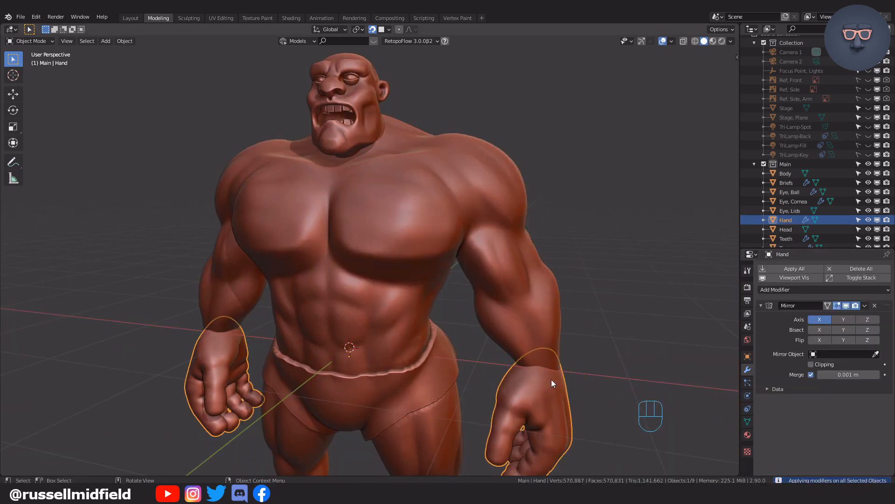
click(778, 268)
click(599, 267)
- Join the eyelids into the head object
scroll(580, 258, down, 2)
shift+middle_drag(579, 257, 599, 317)
scroll(534, 260, up, 5)
scroll(534, 259, down, 4)
scroll(473, 207, up, 3)
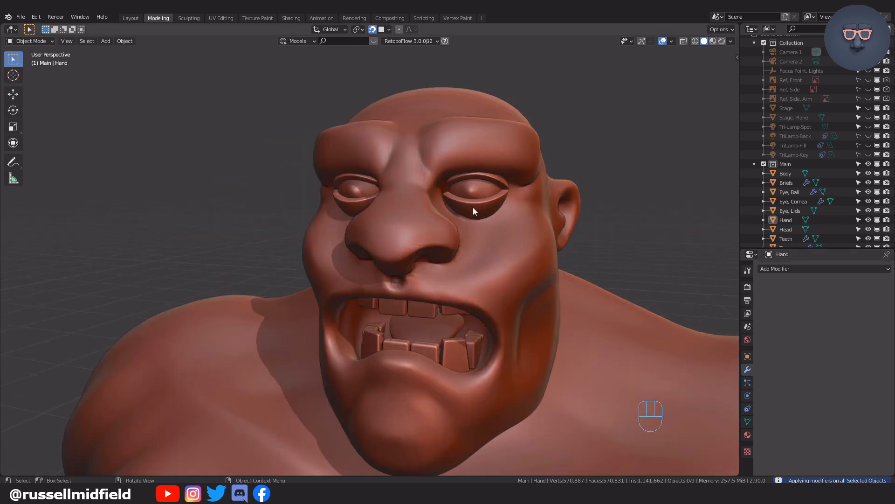
click(474, 210)
shift+click(510, 256)
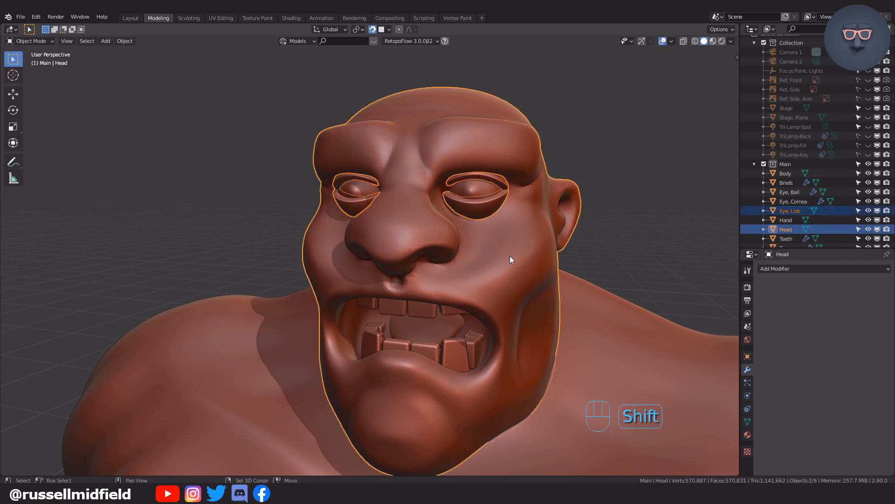
key(ctrl+j)
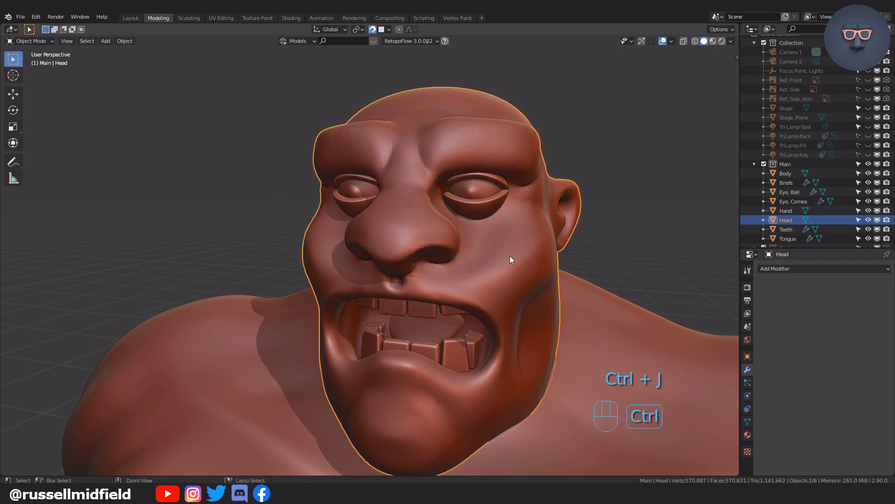
- Join the body into the head object
scroll(510, 256, down, 5)
shift+middle_drag(517, 289, 482, 189)
click(418, 140)
shift+click(416, 138)
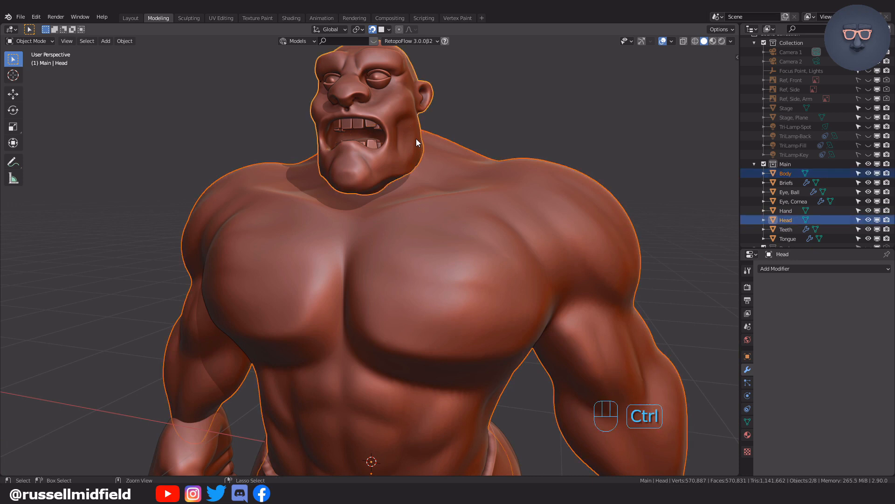
key(ctrl+j)
- Join the hands into the combined head and body object
scroll(479, 193, down, 4)
shift+middle_drag(481, 200, 474, 328)
shift+click(474, 329)
shift+click(458, 270)
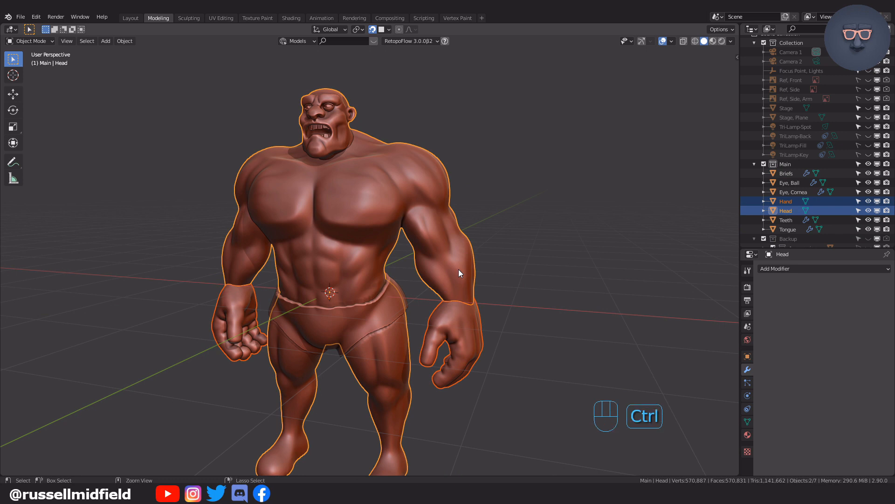
key(ctrl+j)
- Try moving the joined character mesh away from the eyes, teeth and briefs, and undo the move
middle_drag(436, 224, 509, 215)
shift+middle_drag(509, 215, 499, 314)
scroll(494, 293, up, 7)
middle_drag(488, 275, 488, 271)
scroll(489, 271, down, 7)
shift+middle_drag(501, 310, 468, 244)
key(g)
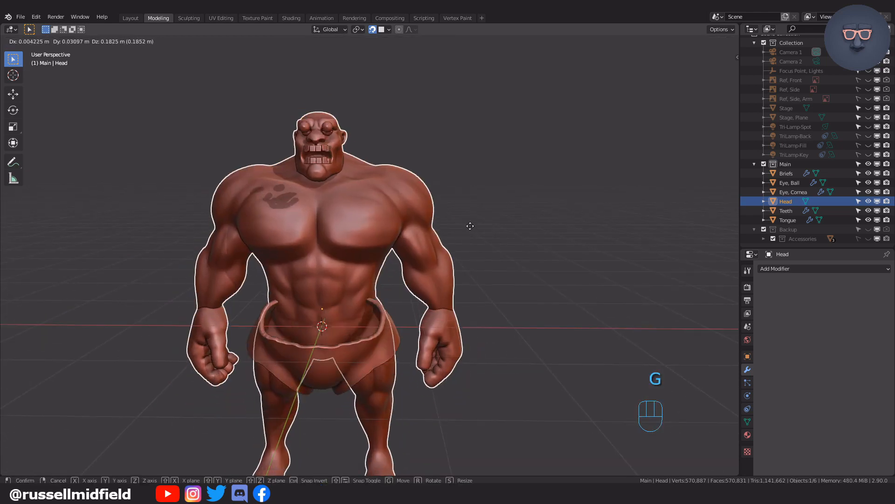
click(559, 276)
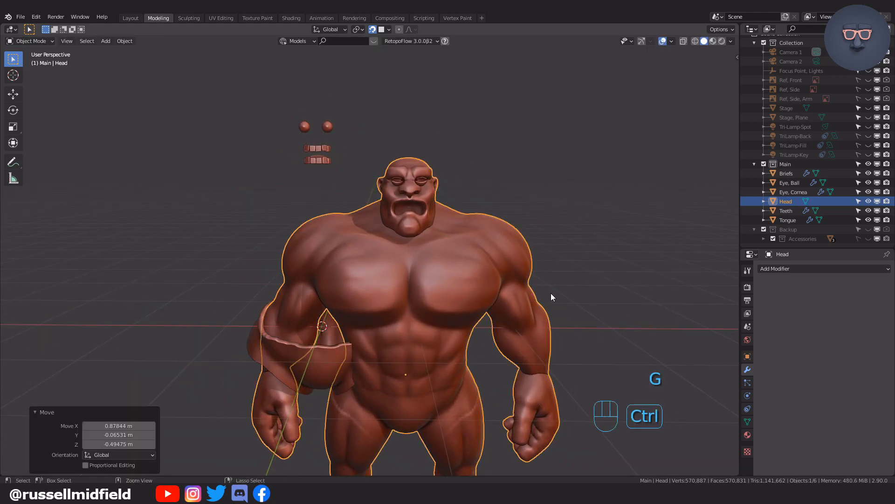
key(ctrl+z)
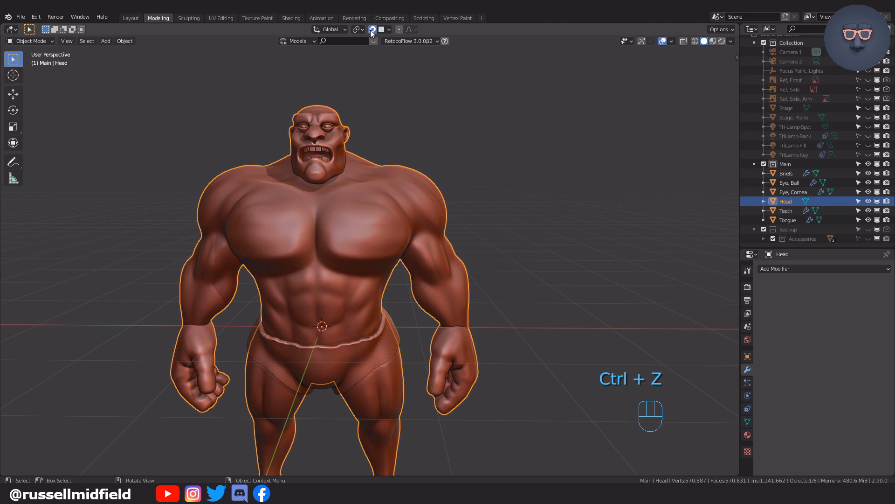
- Turn off snapping and switch the joined character mesh to Sculpt Mode
middle_drag(519, 223, 489, 230)
scroll(510, 234, up, 4)
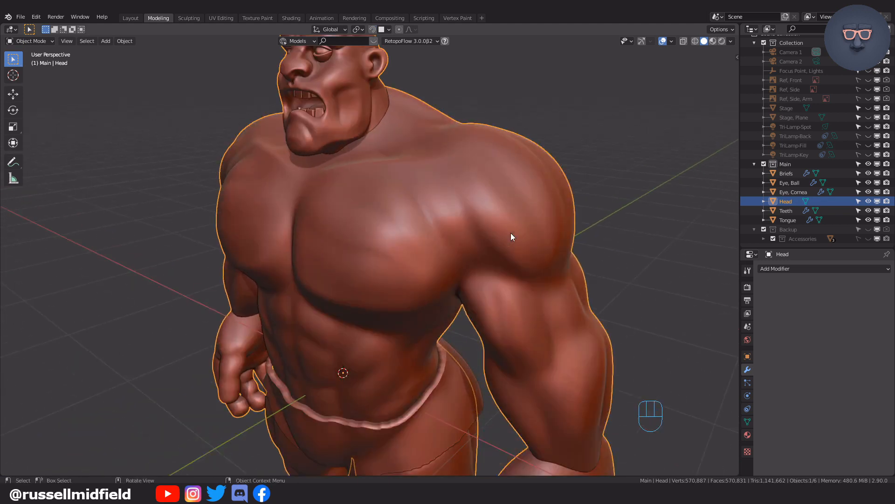
scroll(536, 216, down, 3)
key(ctrl+Tab)
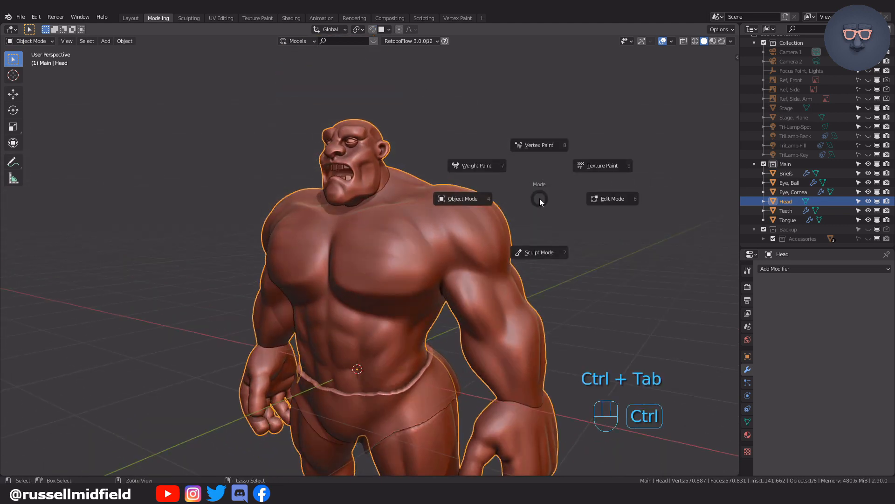
click(530, 251)
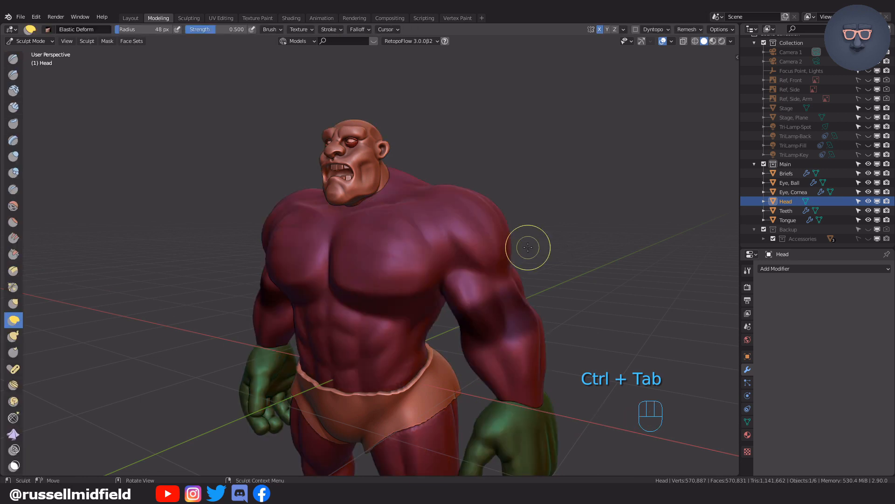
middle_drag(528, 247, 539, 244)
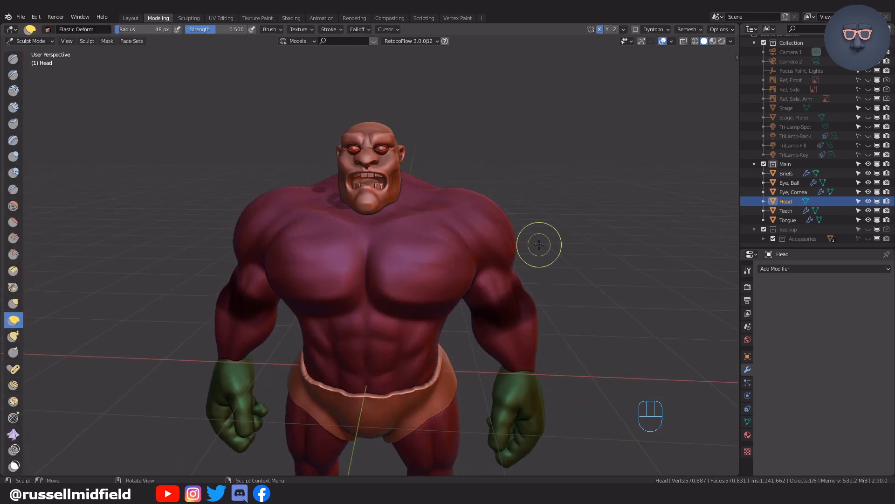
- Sample the voxel size from the hand and remesh the joined character at a voxel size of 0.0035 m
click(697, 29)
click(739, 48)
click(535, 397)
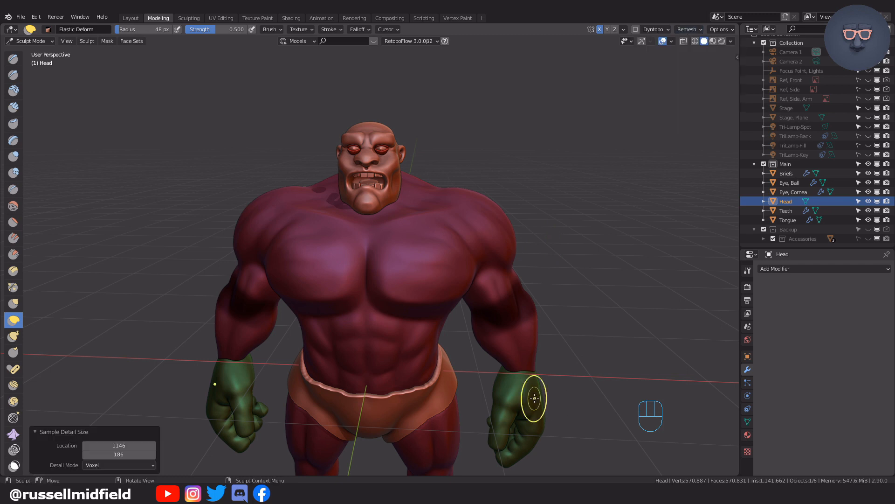
click(703, 30)
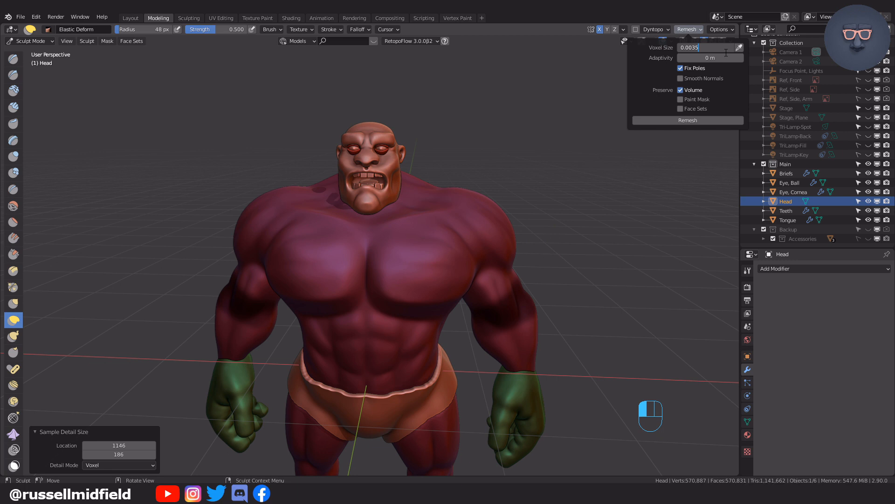
key(Return)
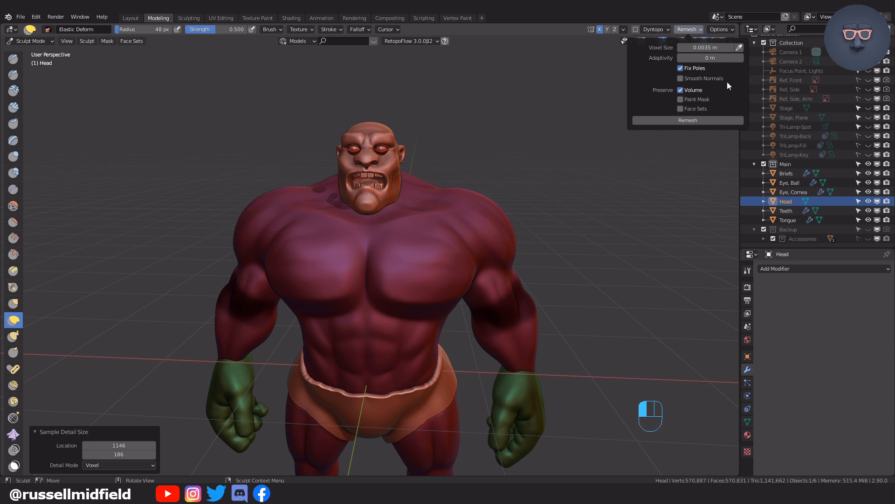
click(705, 120)
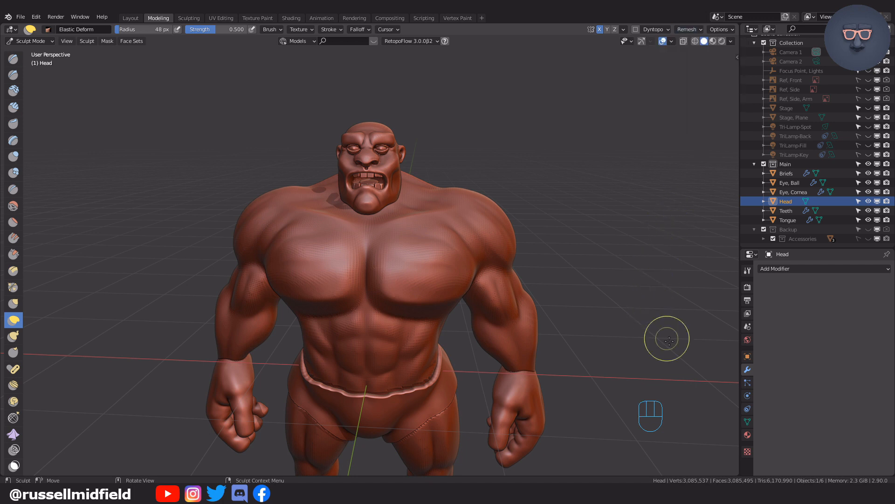
- Smooth the seam between hand and forearm all around the wrist with a 70 px brush
shift+middle_drag(630, 315, 606, 176)
mouse_move(573, 205)
middle_down()
mouse_move(491, 192)
mouse_move(539, 192)
mouse_move(428, 256)
middle_up()
scroll(522, 200, up, 4)
key(f)
click(508, 274)
shift+drag(476, 274, 531, 285)
middle_drag(540, 286, 473, 288)
mouse_move(454, 289)
shift+mouse_down()
mouse_move(445, 289)
mouse_move(503, 258)
shift+mouse_up()
middle_drag(503, 258, 356, 289)
shift+drag(356, 289, 295, 253)
middle_drag(296, 253, 264, 252)
shift+drag(263, 252, 332, 246)
middle_drag(331, 246, 517, 244)
scroll(516, 234, down, 2)
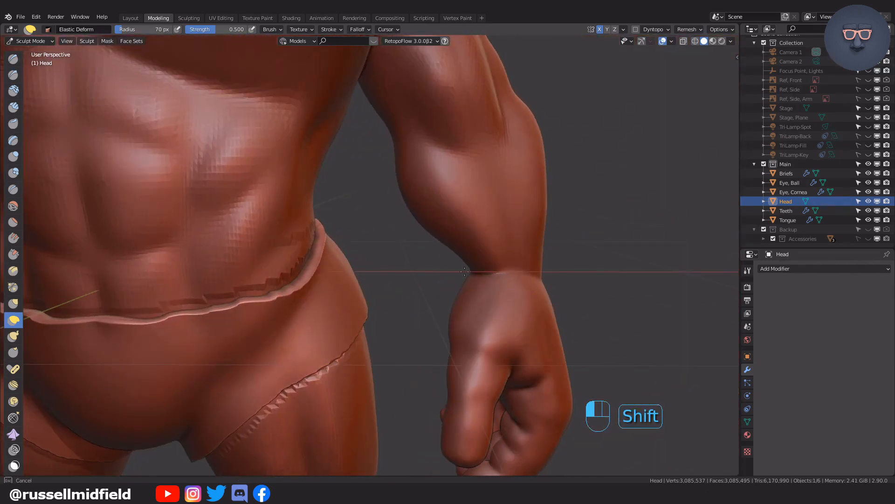
- Hide the briefs and smooth the waist and leg seams around the hips with a 107 px brush
scroll(490, 219, down, 3)
click(868, 173)
key(f)
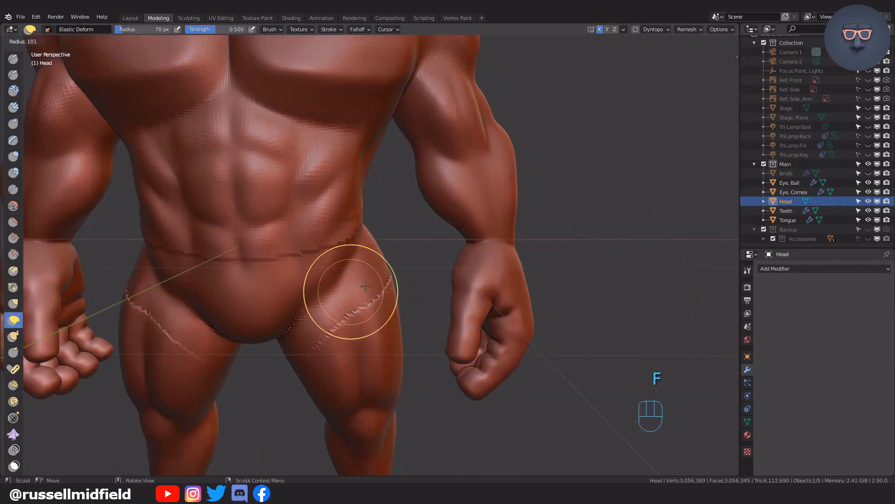
mouse_move(365, 223)
middle_down()
mouse_move(340, 210)
mouse_move(453, 215)
middle_up()
middle_drag(430, 318, 449, 343)
middle_drag(528, 297, 390, 270)
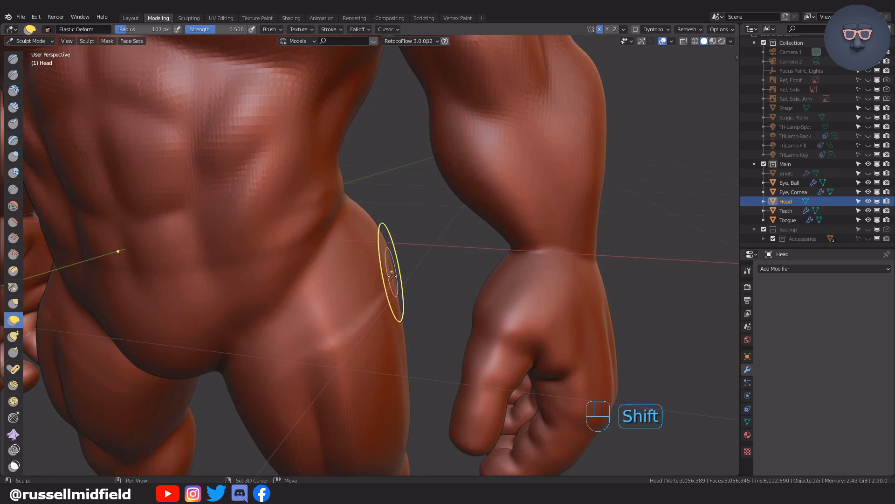
middle_drag(367, 227, 379, 283)
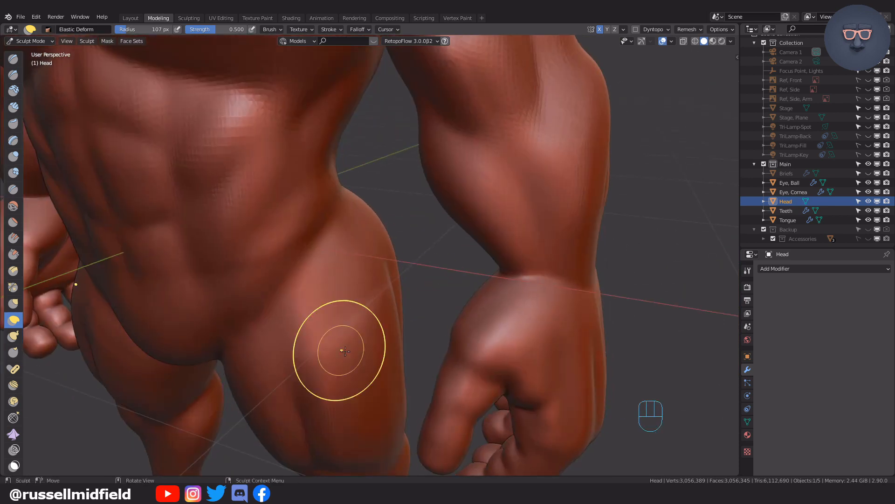
middle_drag(340, 344, 484, 356)
- Set the brush radius to 87 px and define the lower edge of the chest muscles with the Crease brush
scroll(484, 357, down, 3)
shift+middle_drag(464, 201, 462, 321)
middle_drag(462, 322, 420, 339)
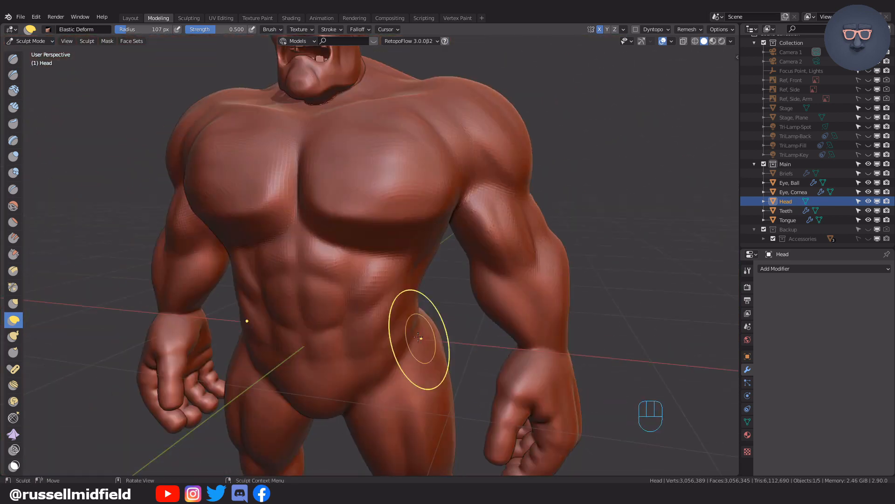
mouse_move(497, 310)
middle_down()
mouse_move(472, 253)
mouse_move(415, 286)
middle_up()
middle_drag(410, 333, 384, 290)
key(f)
click(374, 290)
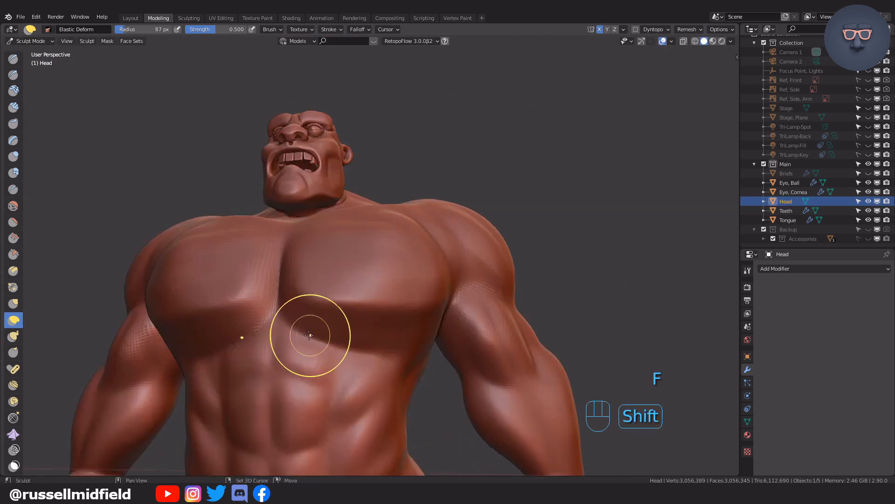
key(shift+c)
drag(310, 335, 401, 349)
- Set the brush radius to 62 px and smooth the stepped surfaces on the upper body and face
mouse_move(485, 276)
middle_down()
mouse_move(494, 303)
mouse_move(394, 214)
middle_up()
key(f)
click(398, 210)
middle_drag(326, 208, 290, 167)
shift+drag(289, 167, 282, 160)
middle_drag(340, 120, 420, 270)
key(KP_Decimal)
mouse_move(396, 104)
shift+mouse_down()
mouse_move(501, 147)
mouse_move(404, 159)
mouse_move(410, 93)
mouse_move(510, 125)
shift+mouse_up()
- Sharpen the folds of the face with the Crease brush at a 62 px radius
key(shift+c)
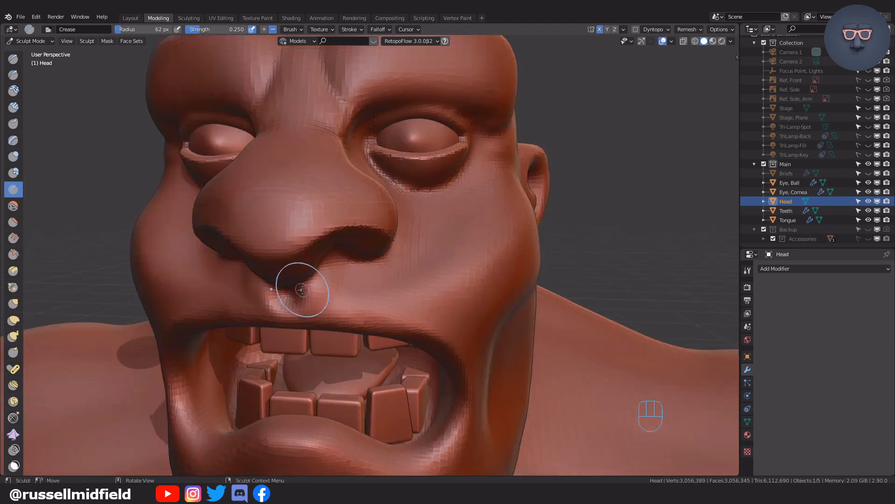
middle_drag(302, 285, 290, 90)
middle_drag(367, 271, 402, 204)
mouse_move(407, 188)
mouse_down()
mouse_move(554, 186)
mouse_move(430, 194)
mouse_move(527, 176)
mouse_move(612, 201)
mouse_up()
ctrl+middle_drag(708, 277, 495, 321)
middle_drag(495, 321, 414, 324)
middle_drag(422, 249, 410, 250)
- Crease the junction between ear and head, working around to the back of the ear
key(shift+c)
drag(410, 250, 444, 315)
middle_drag(443, 315, 429, 233)
drag(429, 233, 426, 230)
drag(437, 262, 422, 299)
middle_drag(422, 233, 440, 289)
drag(440, 290, 414, 285)
middle_drag(414, 286, 471, 284)
drag(471, 285, 443, 300)
middle_drag(443, 301, 383, 242)
drag(383, 243, 403, 260)
middle_drag(403, 259, 422, 208)
drag(422, 208, 417, 252)
- Smooth the area behind the ear with an 80 px brush and start reducing the brush radius
middle_drag(418, 251, 364, 238)
key(f)
click(372, 238)
shift+drag(366, 261, 361, 309)
key(f)
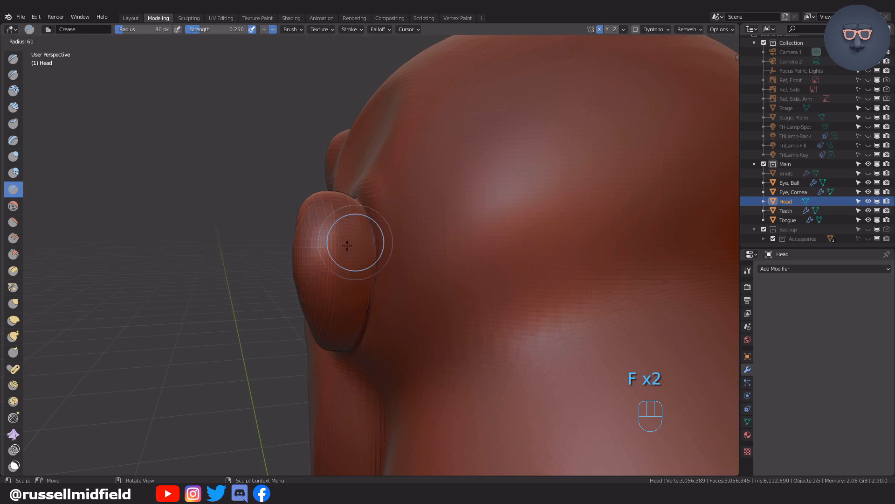